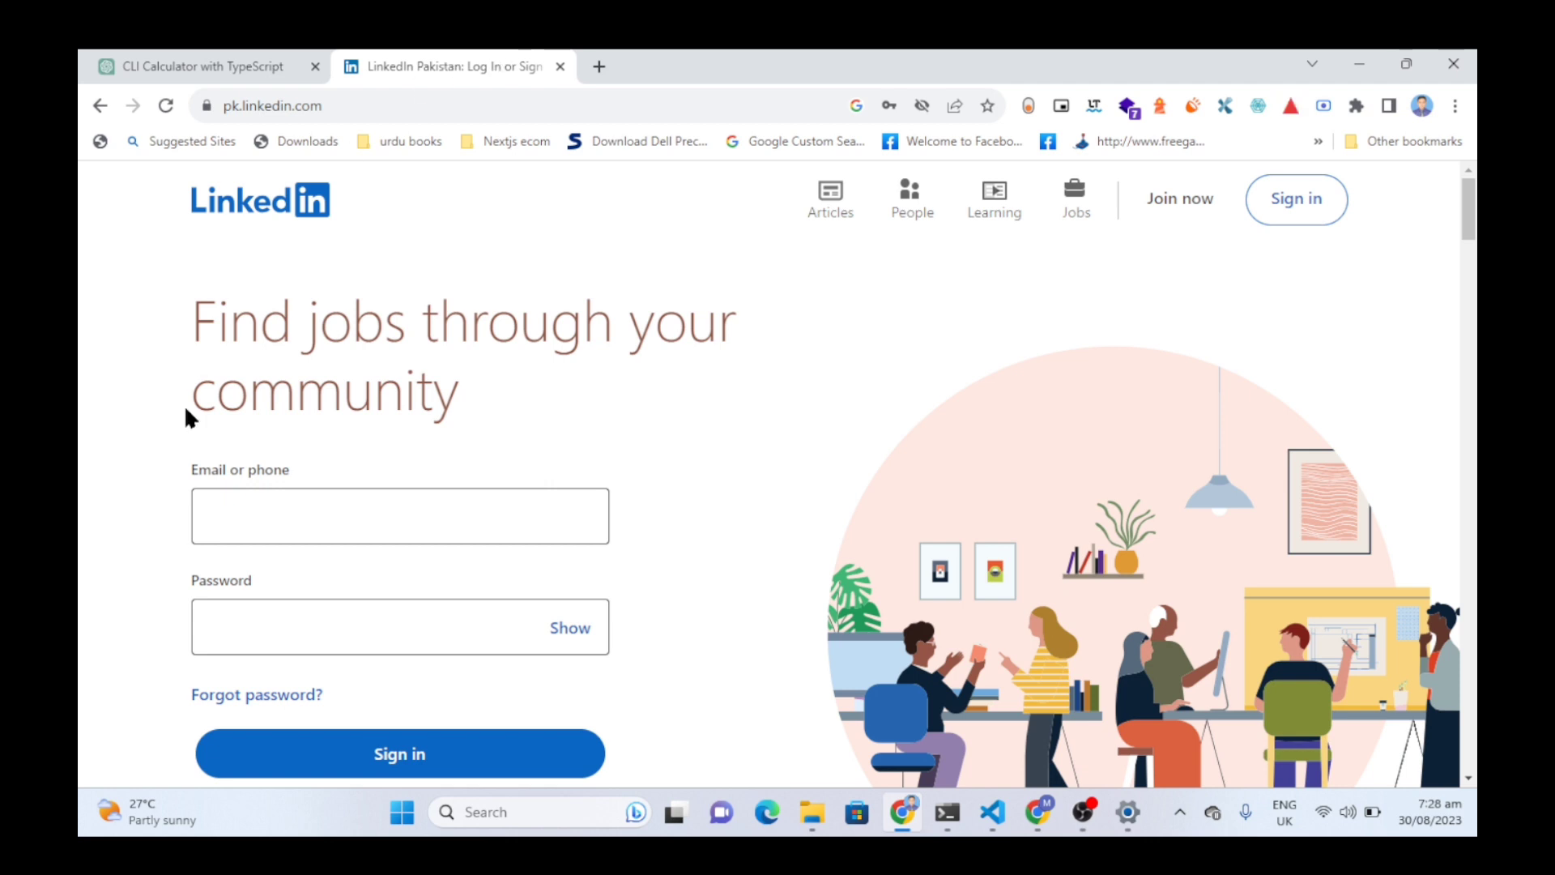
# Try signing in with the saved login, then switch to creating a new account after the error.
pyautogui.click(256, 511)
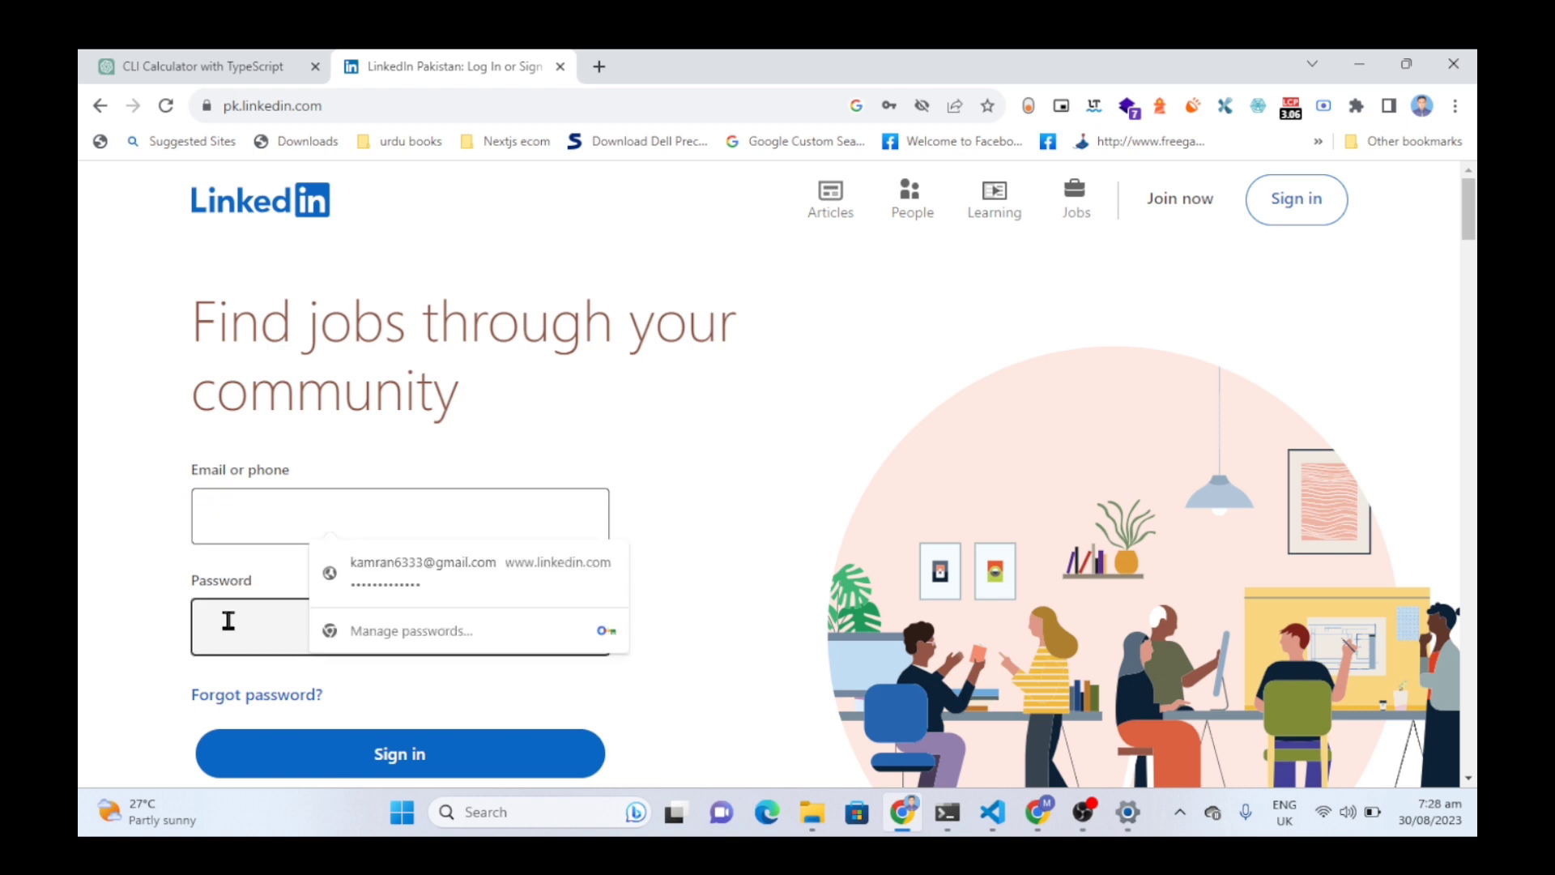
pyautogui.click(371, 587)
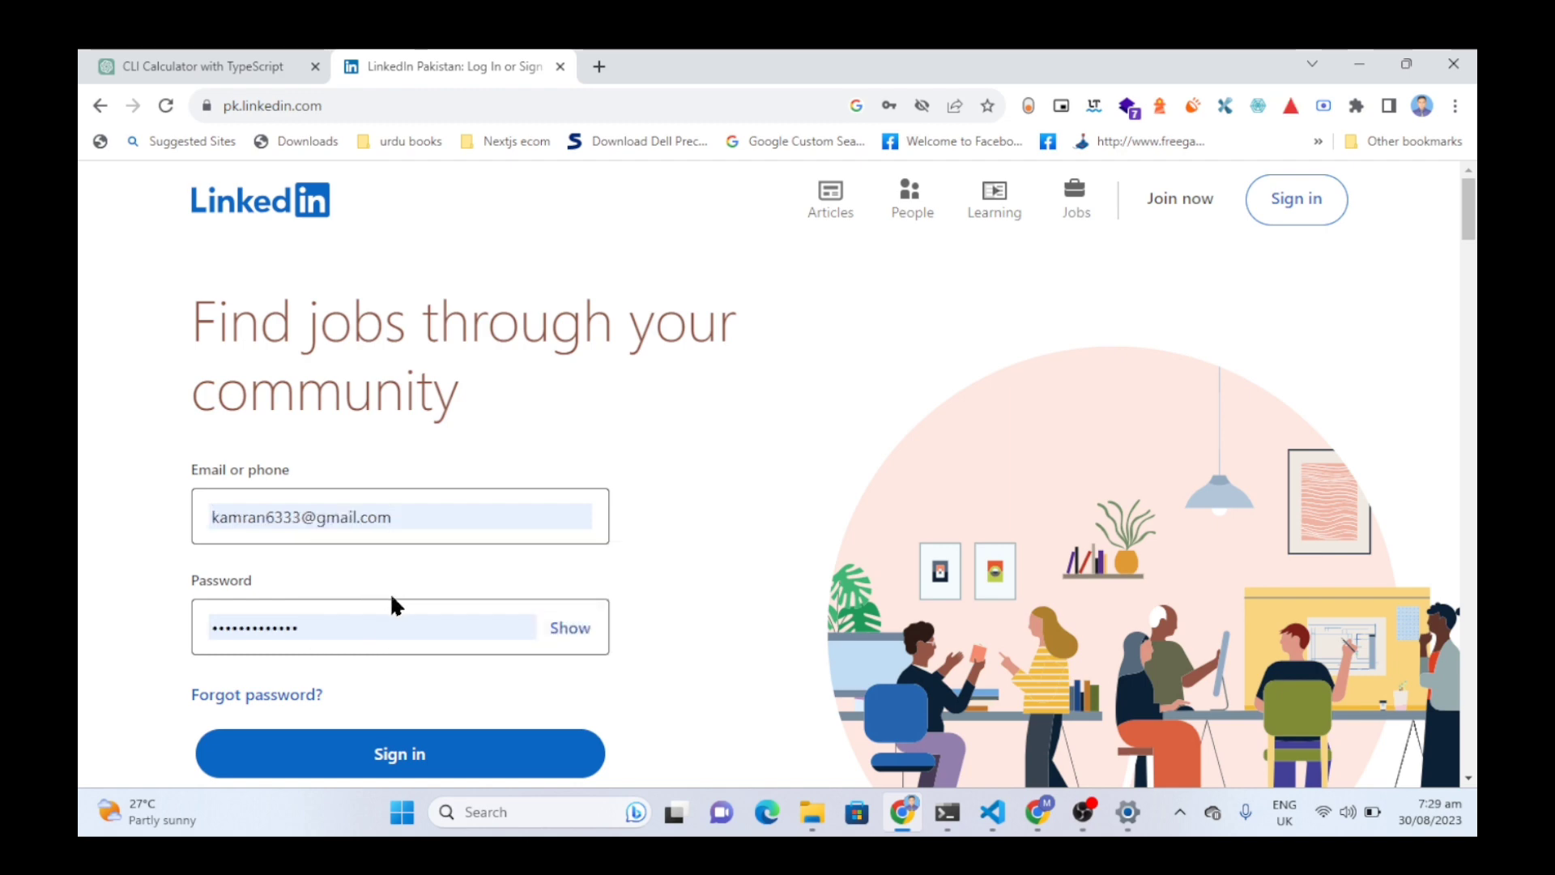
pyautogui.click(363, 755)
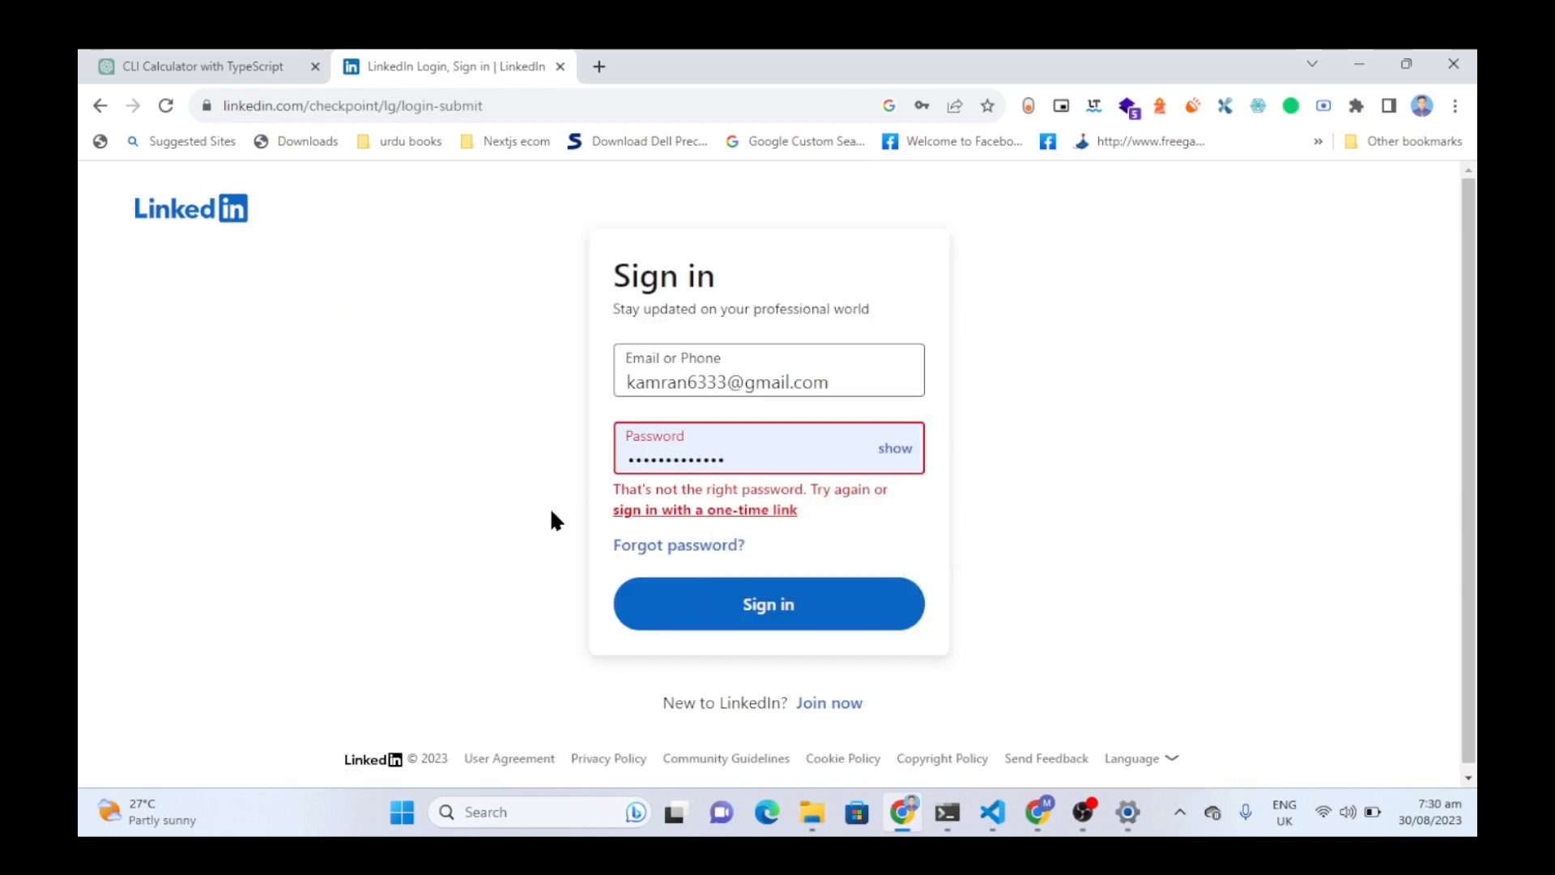
pyautogui.click(822, 705)
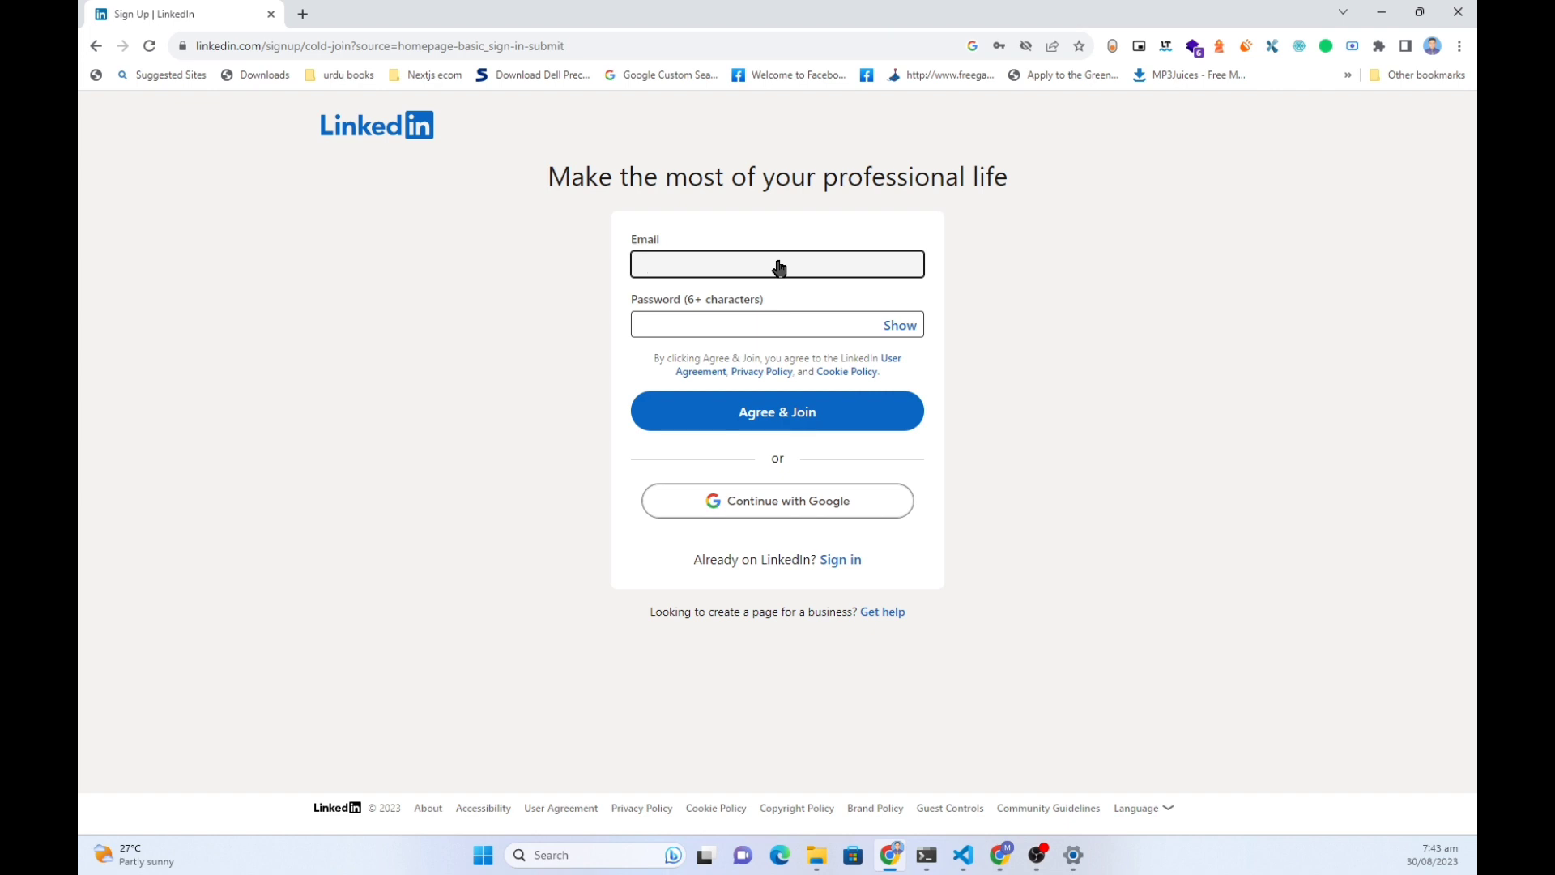
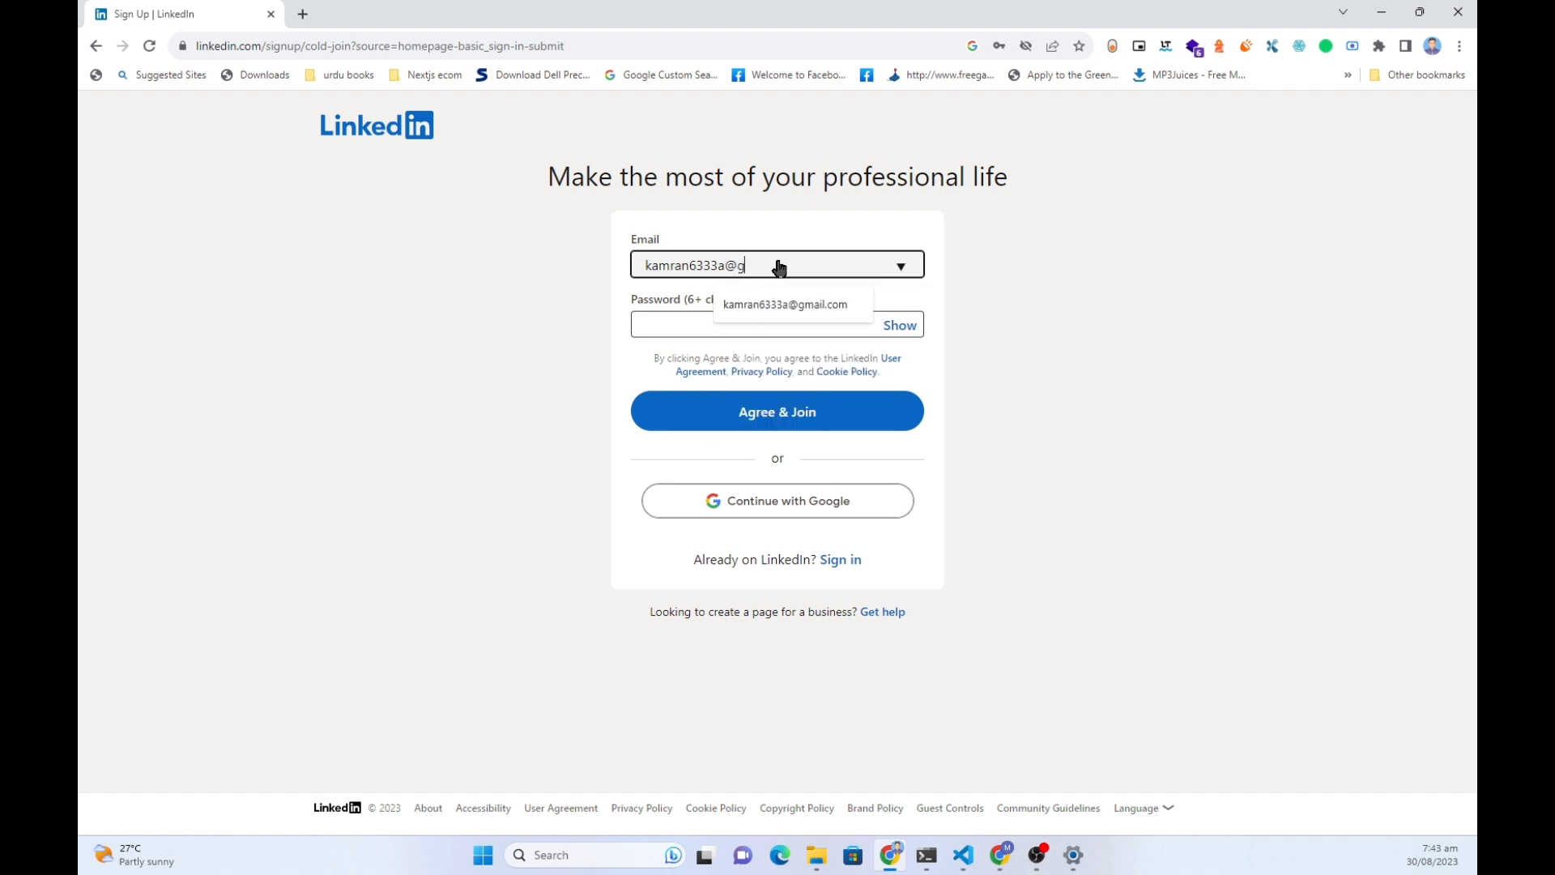
# Enter the new account's email address and password, then agree to join.
pyautogui.click(776, 305)
pyautogui.click(713, 333)
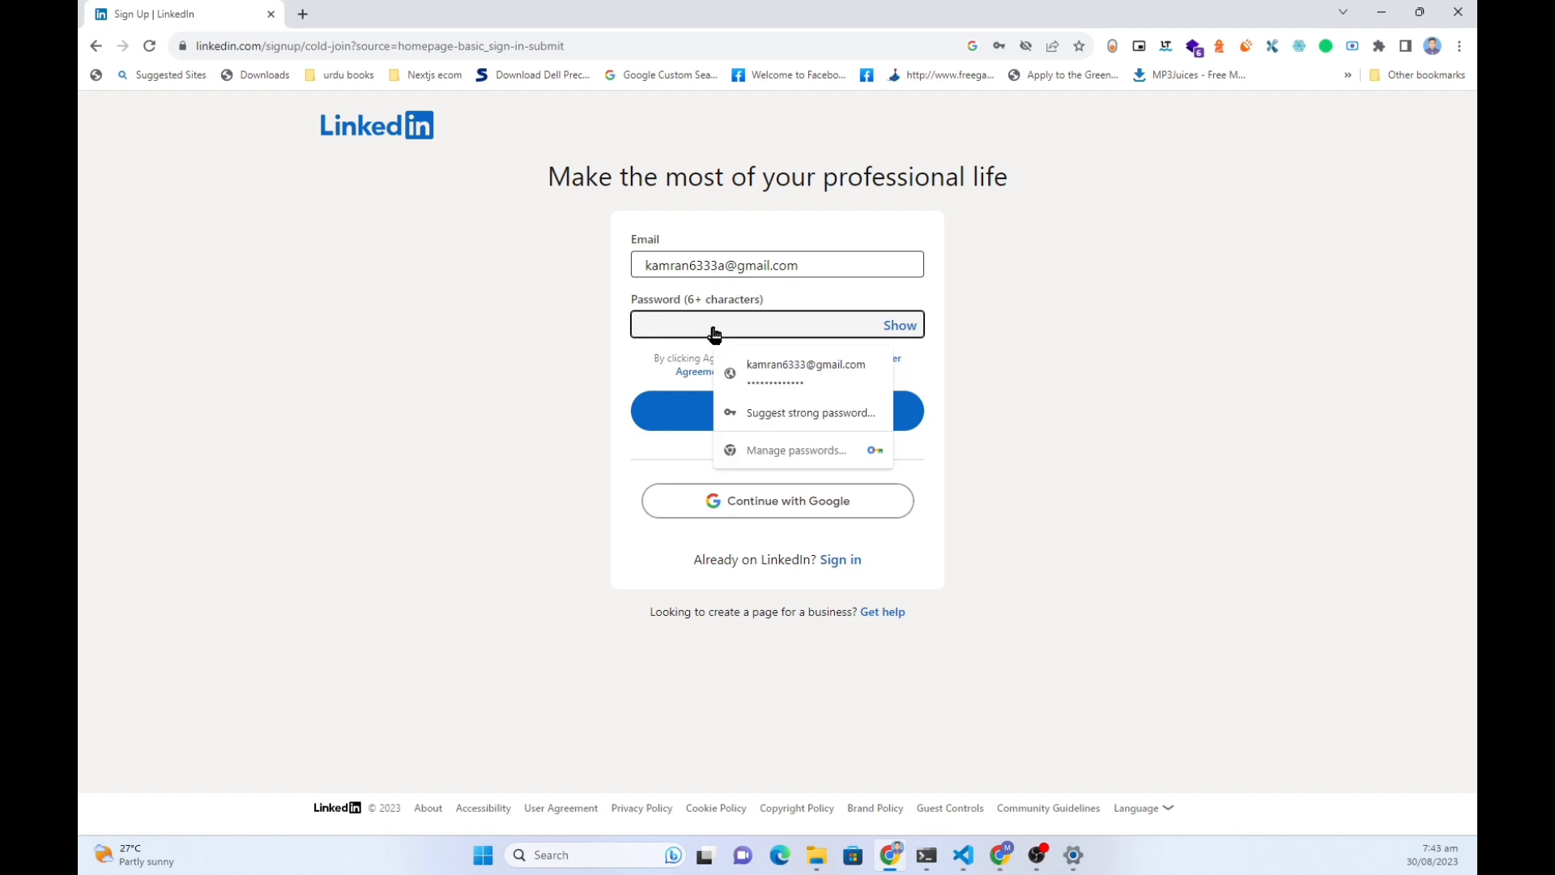
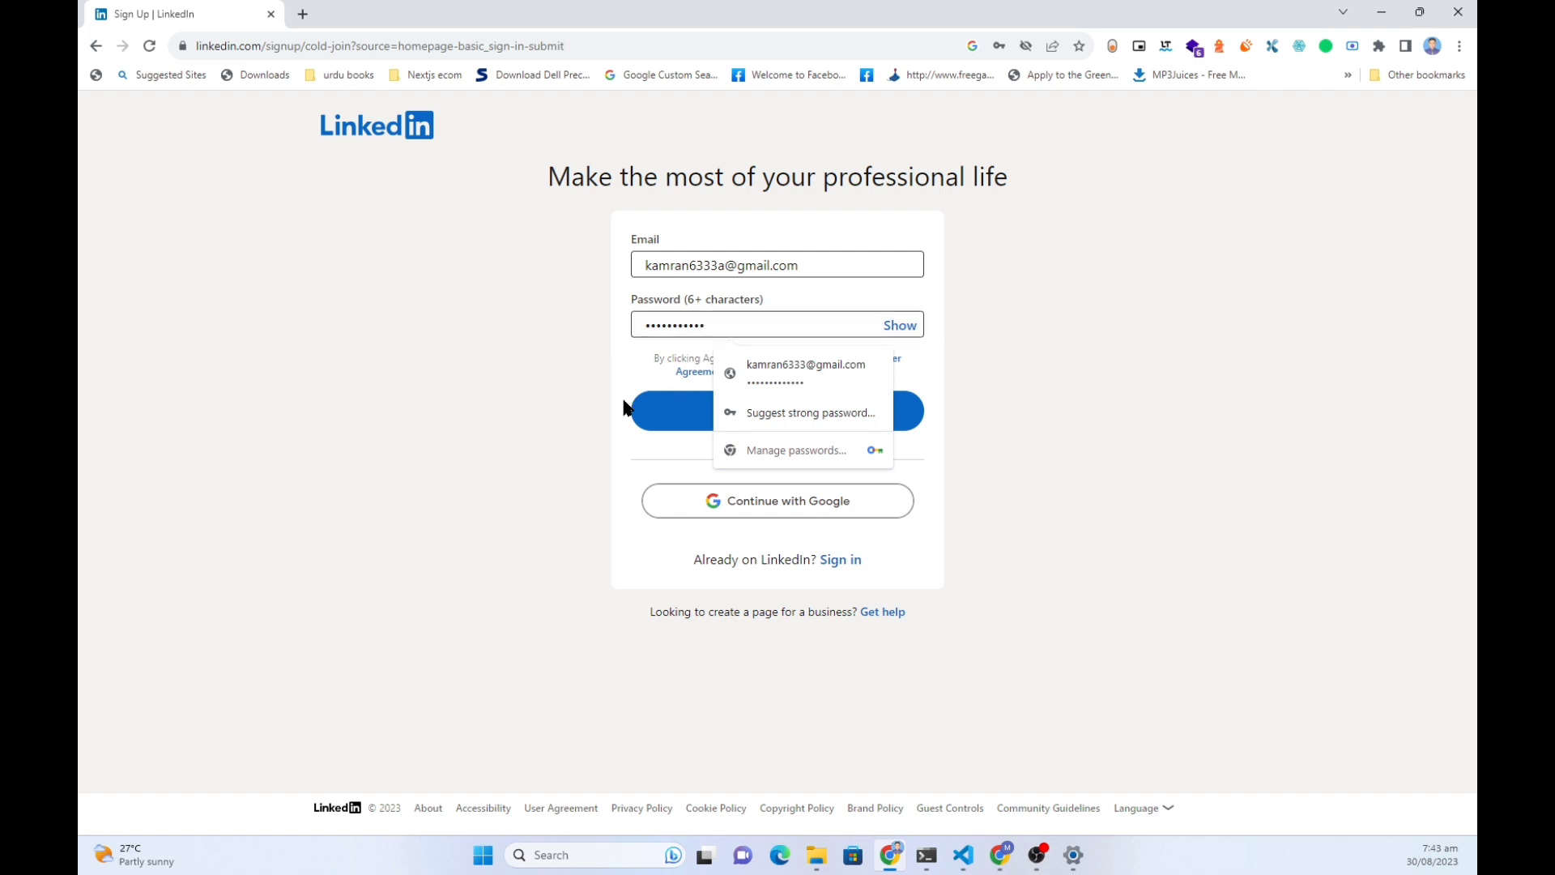
pyautogui.click(581, 362)
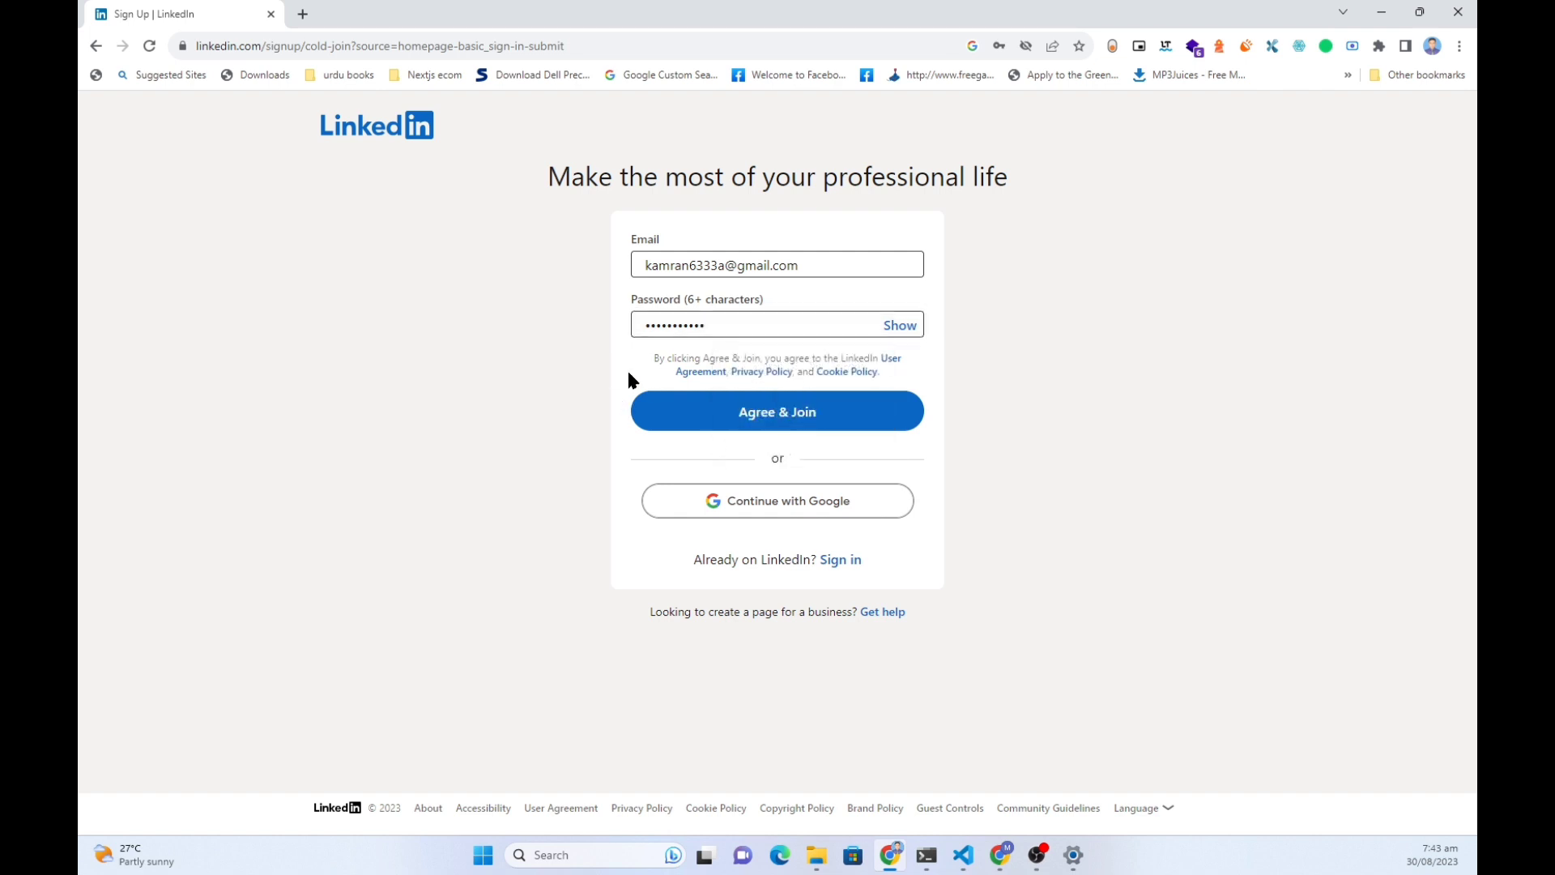
pyautogui.click(683, 414)
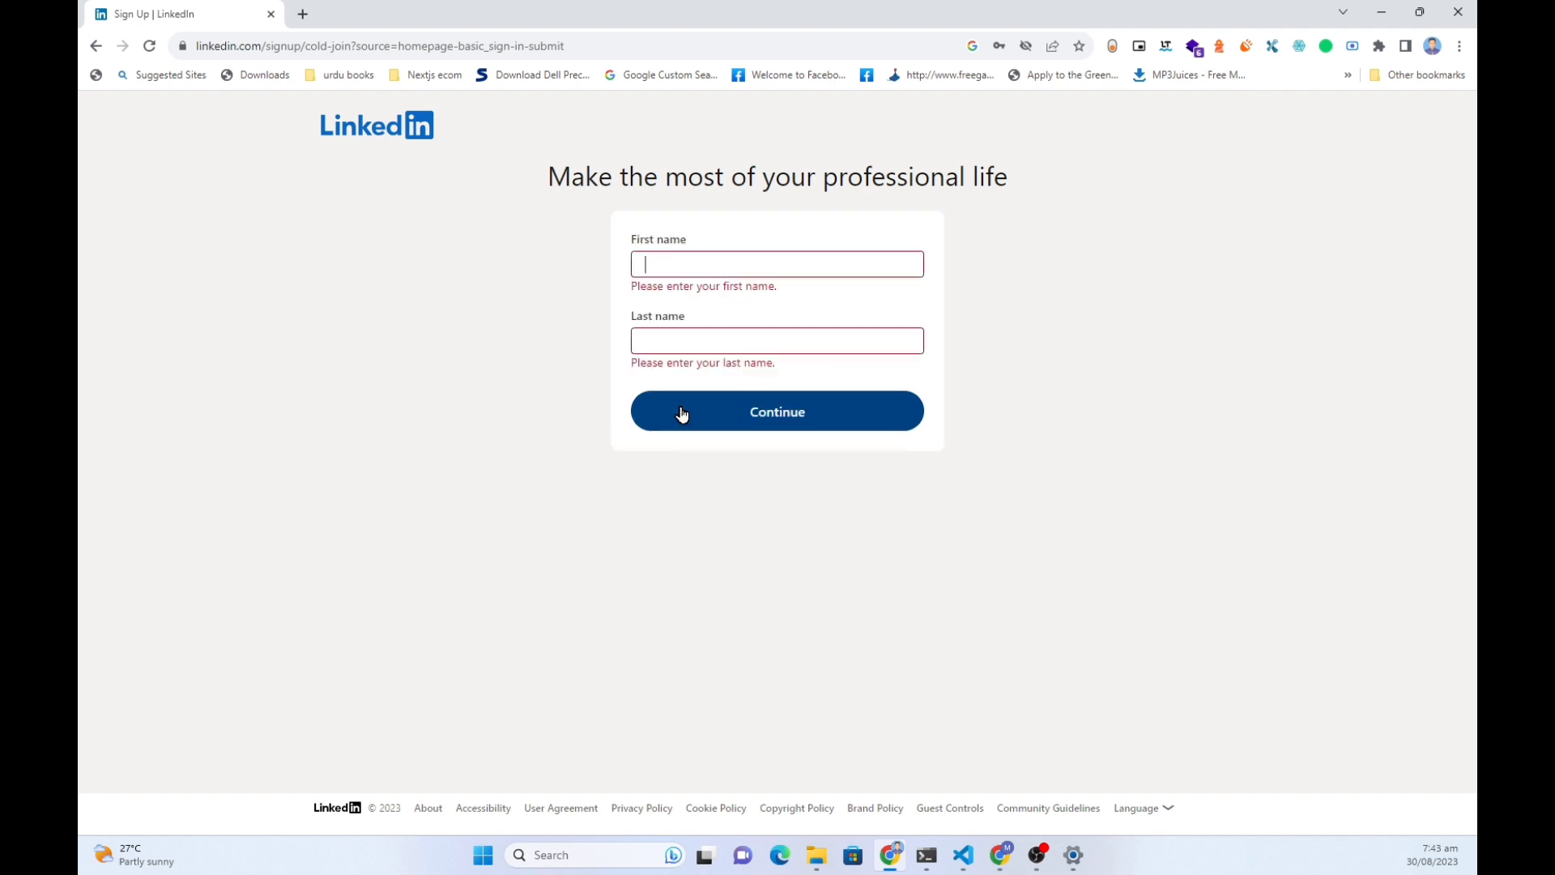
# Fill in the first and last name from the saved details and continue.
pyautogui.click(717, 268)
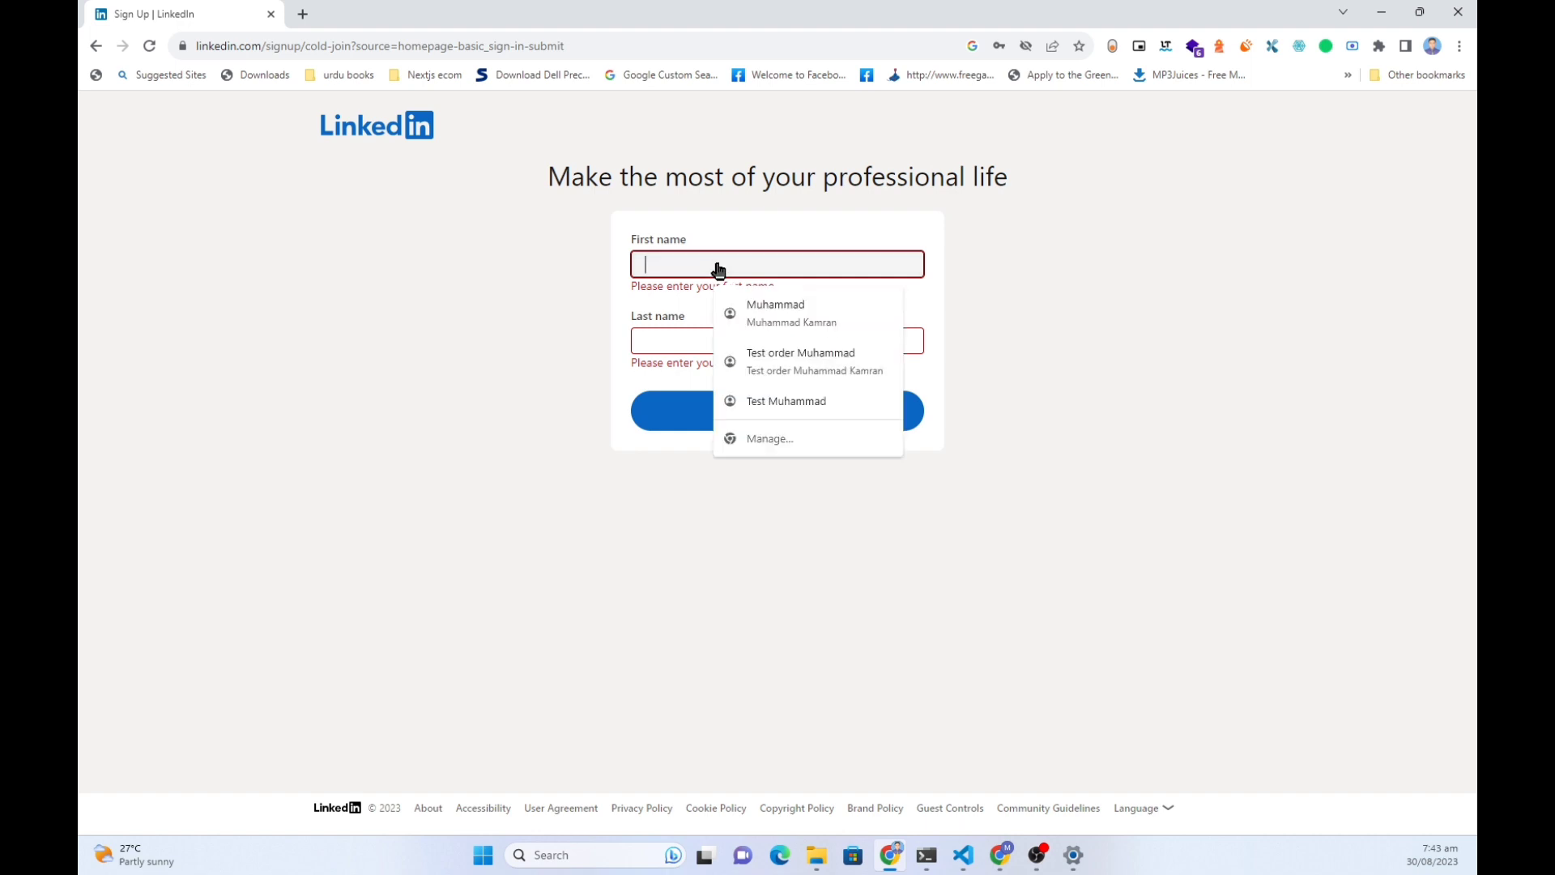
pyautogui.write('Muhammad')
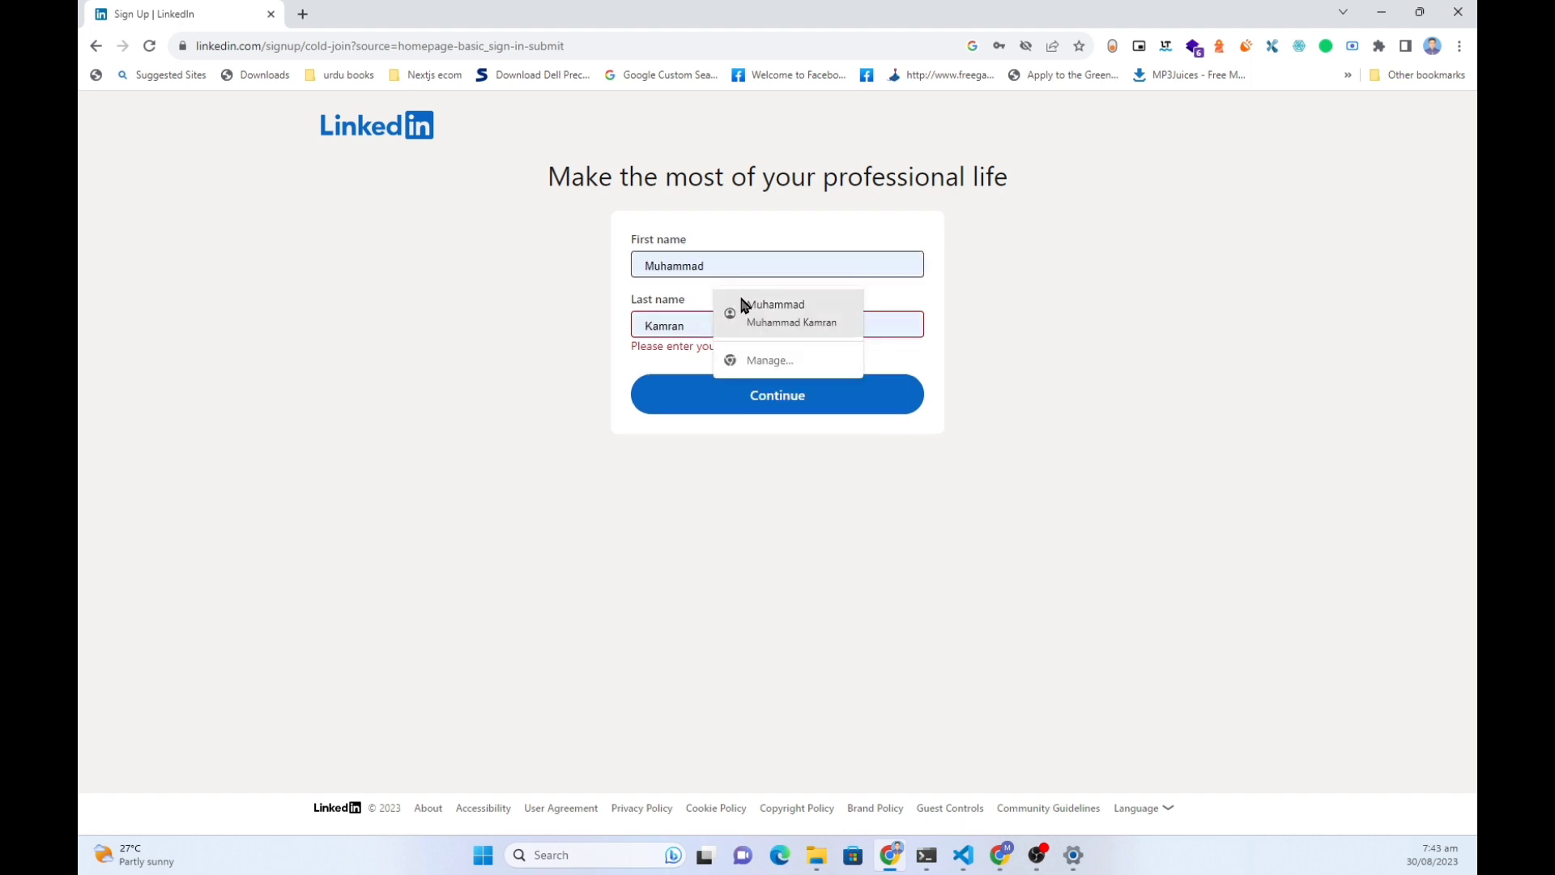
pyautogui.click(737, 308)
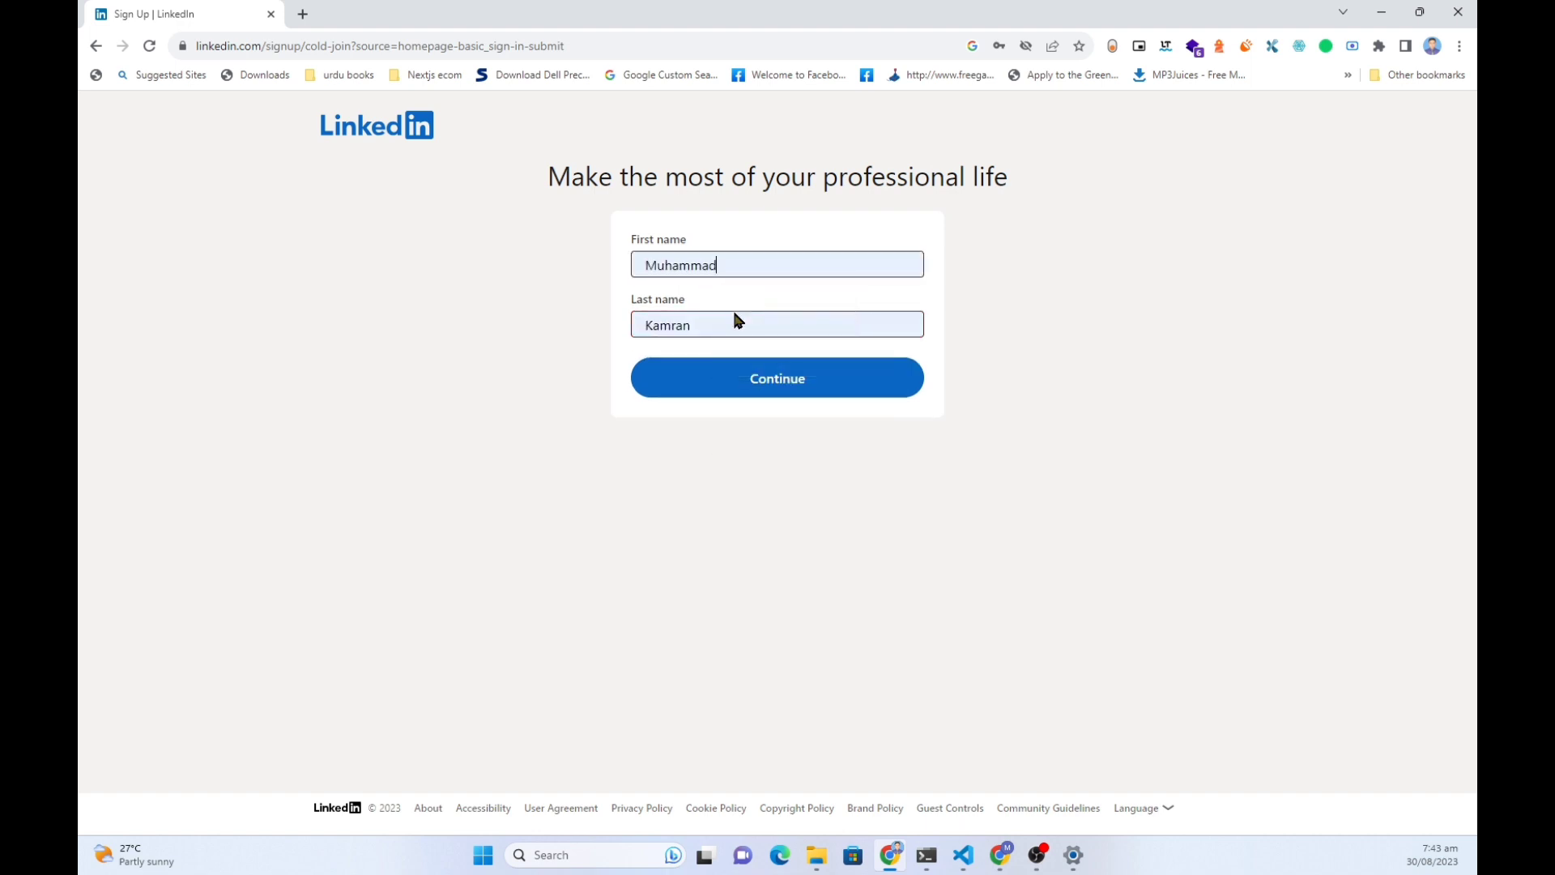
pyautogui.click(704, 394)
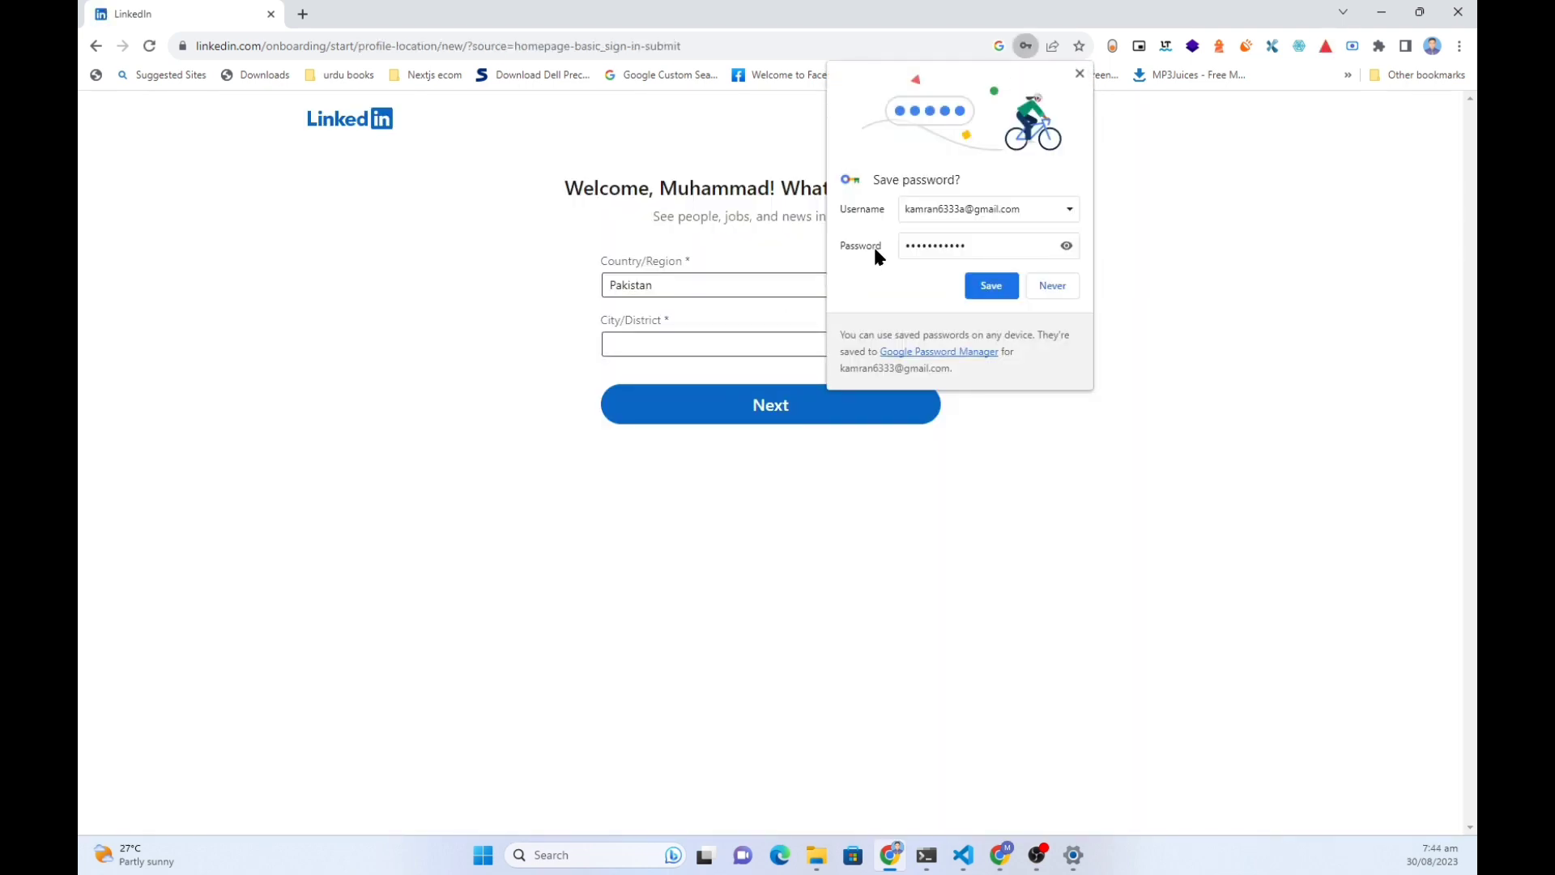
# Save the login in the browser and set the location to Lahore, Punjab, Pakistan.
pyautogui.click(972, 288)
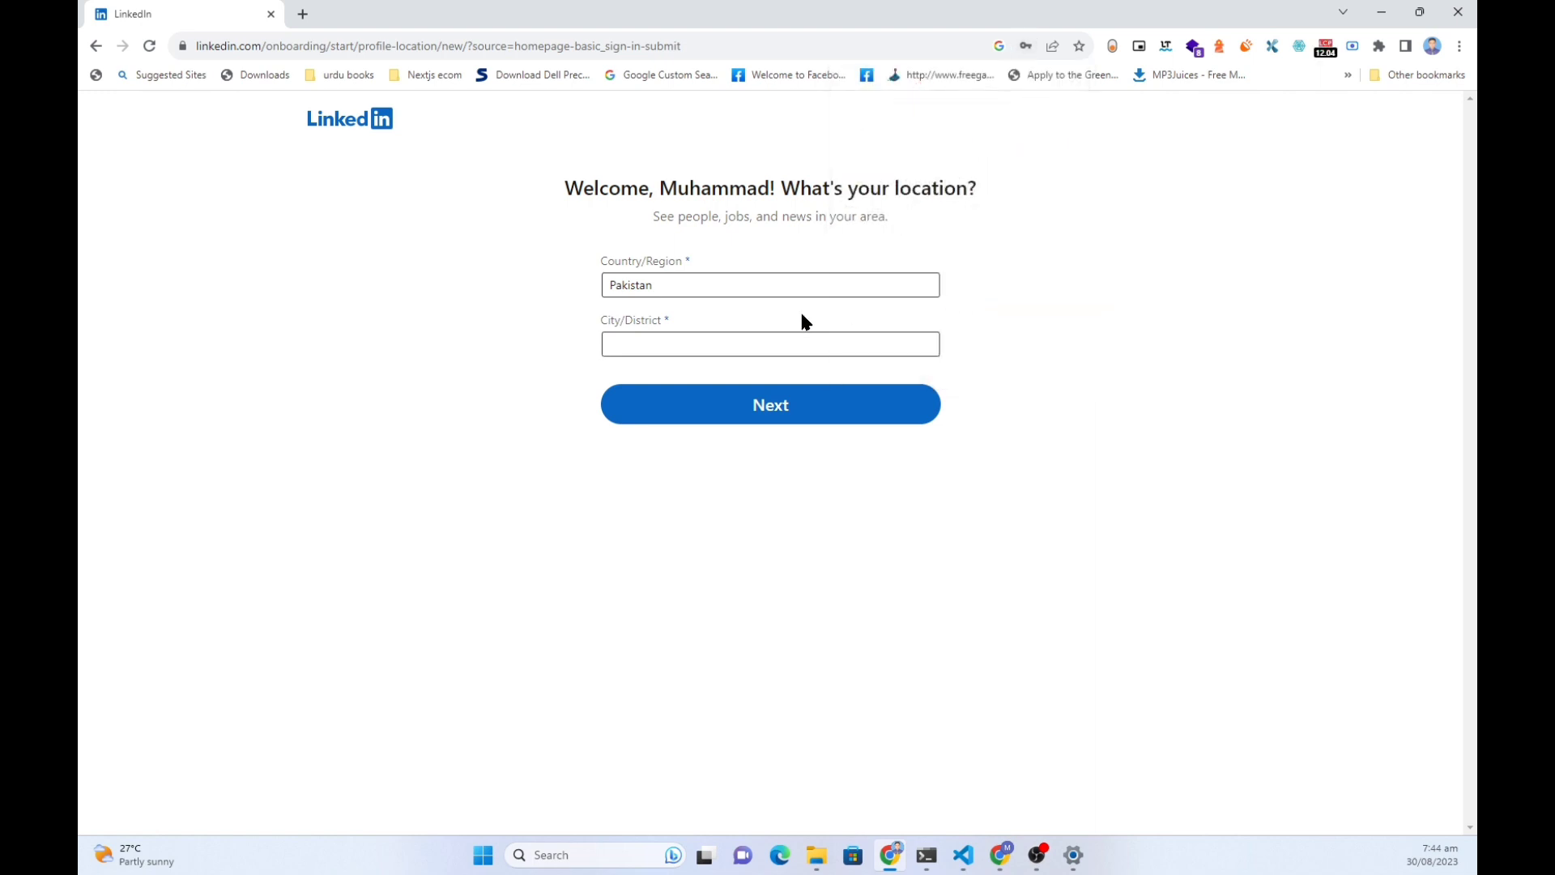
pyautogui.click(748, 338)
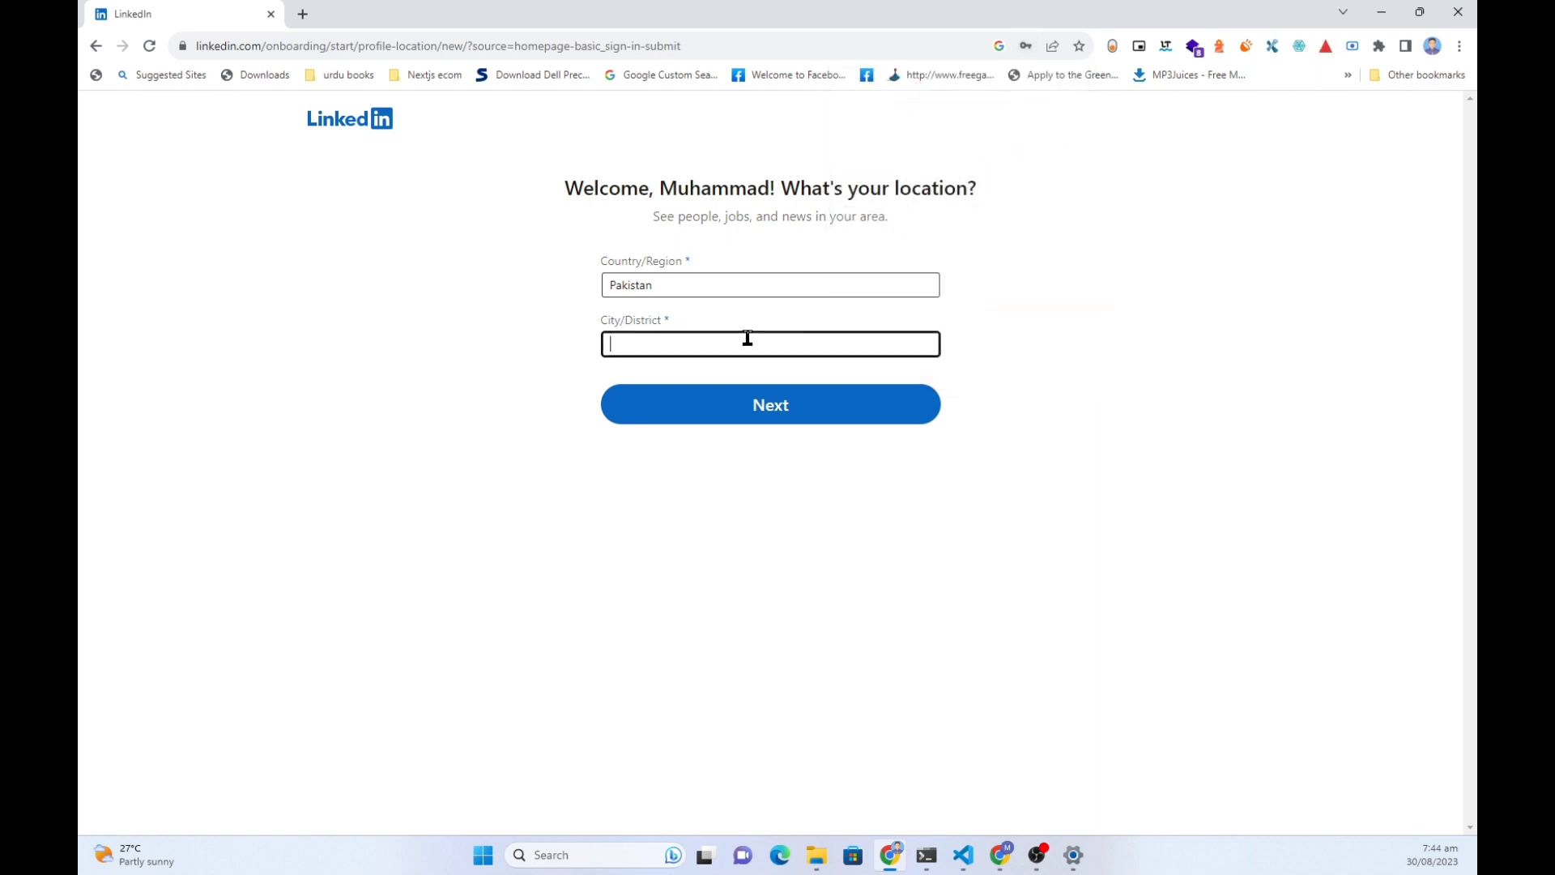
pyautogui.write('La')
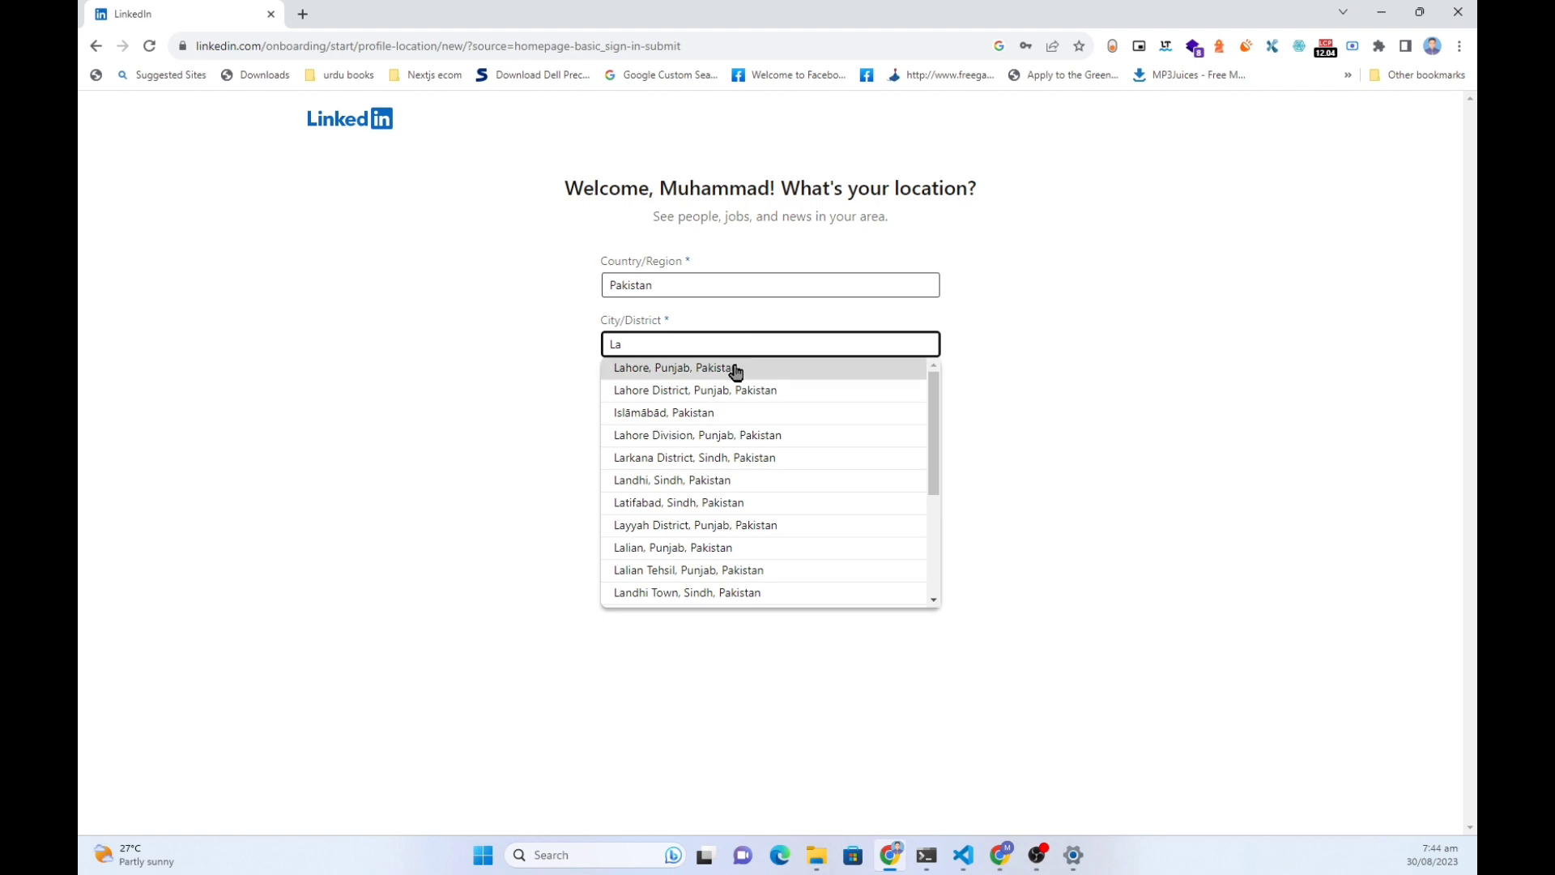
pyautogui.click(736, 371)
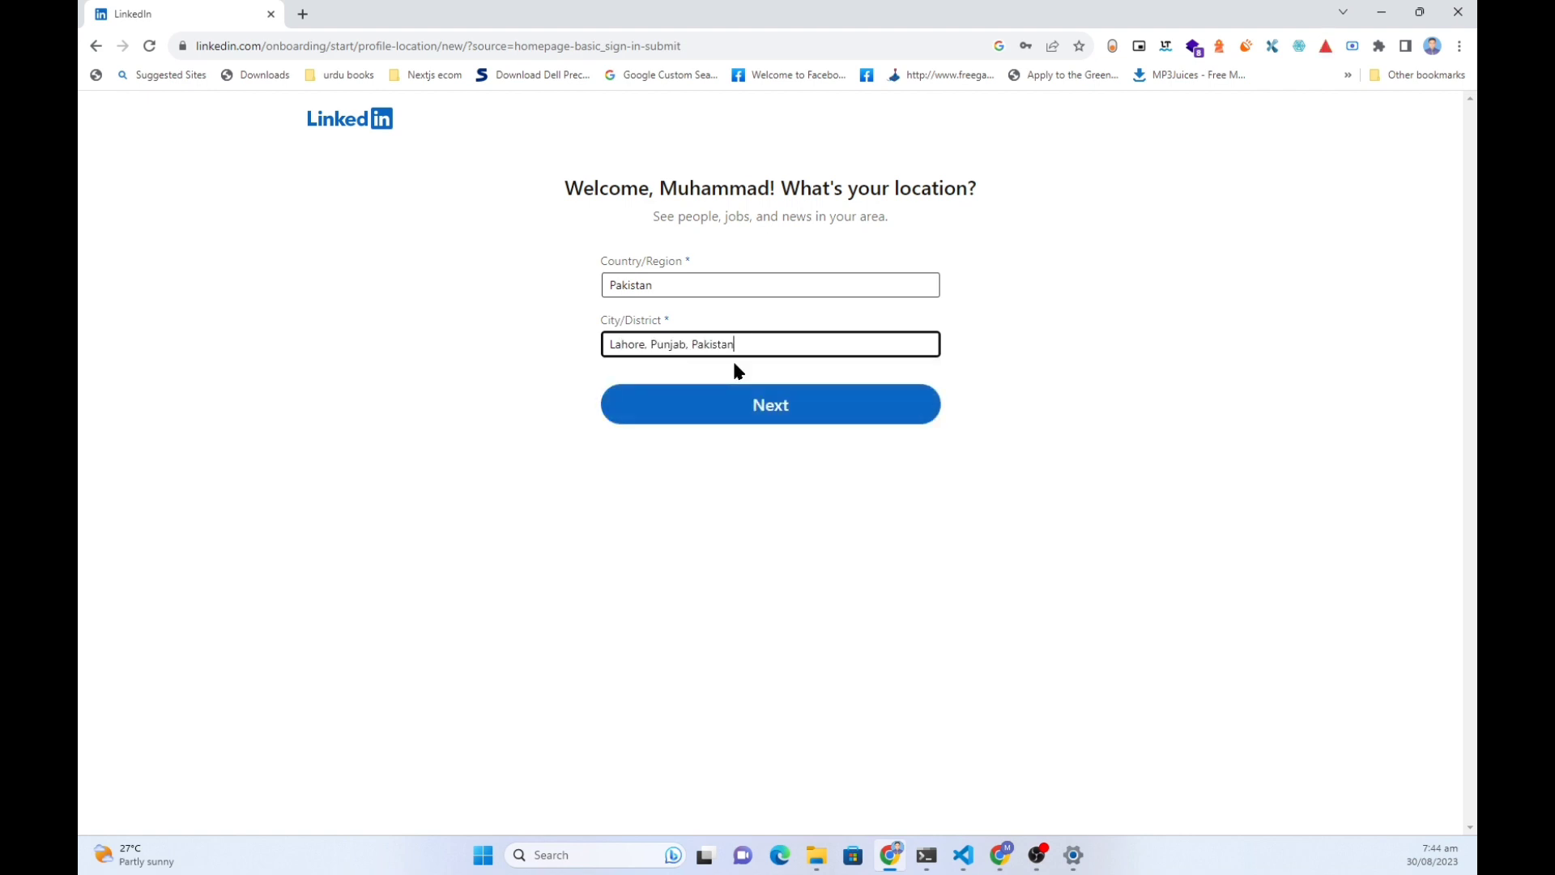
pyautogui.click(723, 420)
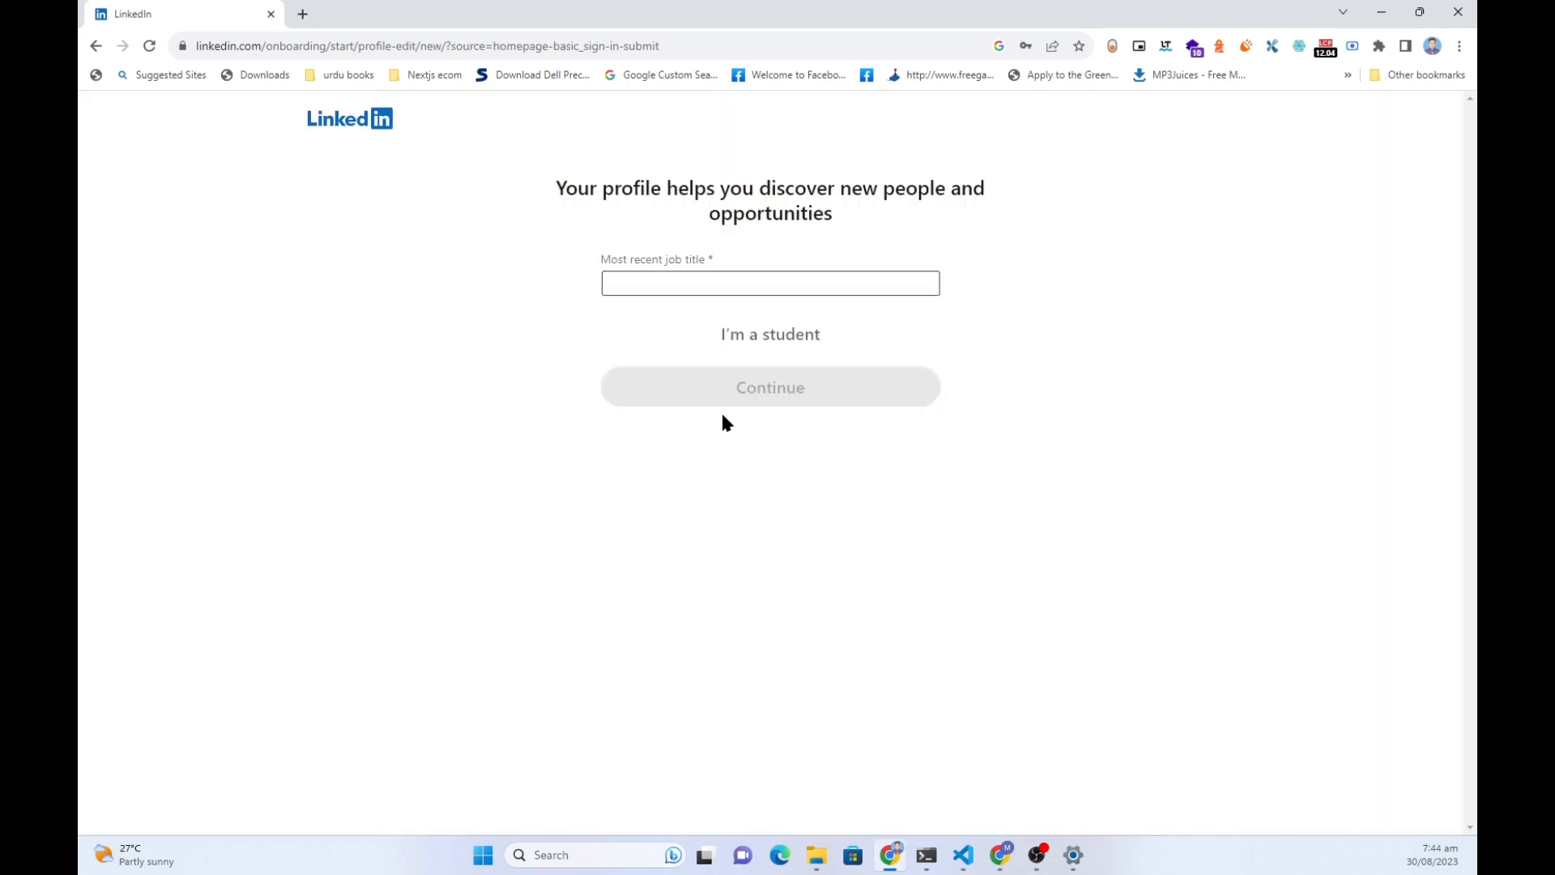
# Enter job title Java Software Developer, Full-time, at Ecommerce Services Professionals, and continue.
pyautogui.click(719, 281)
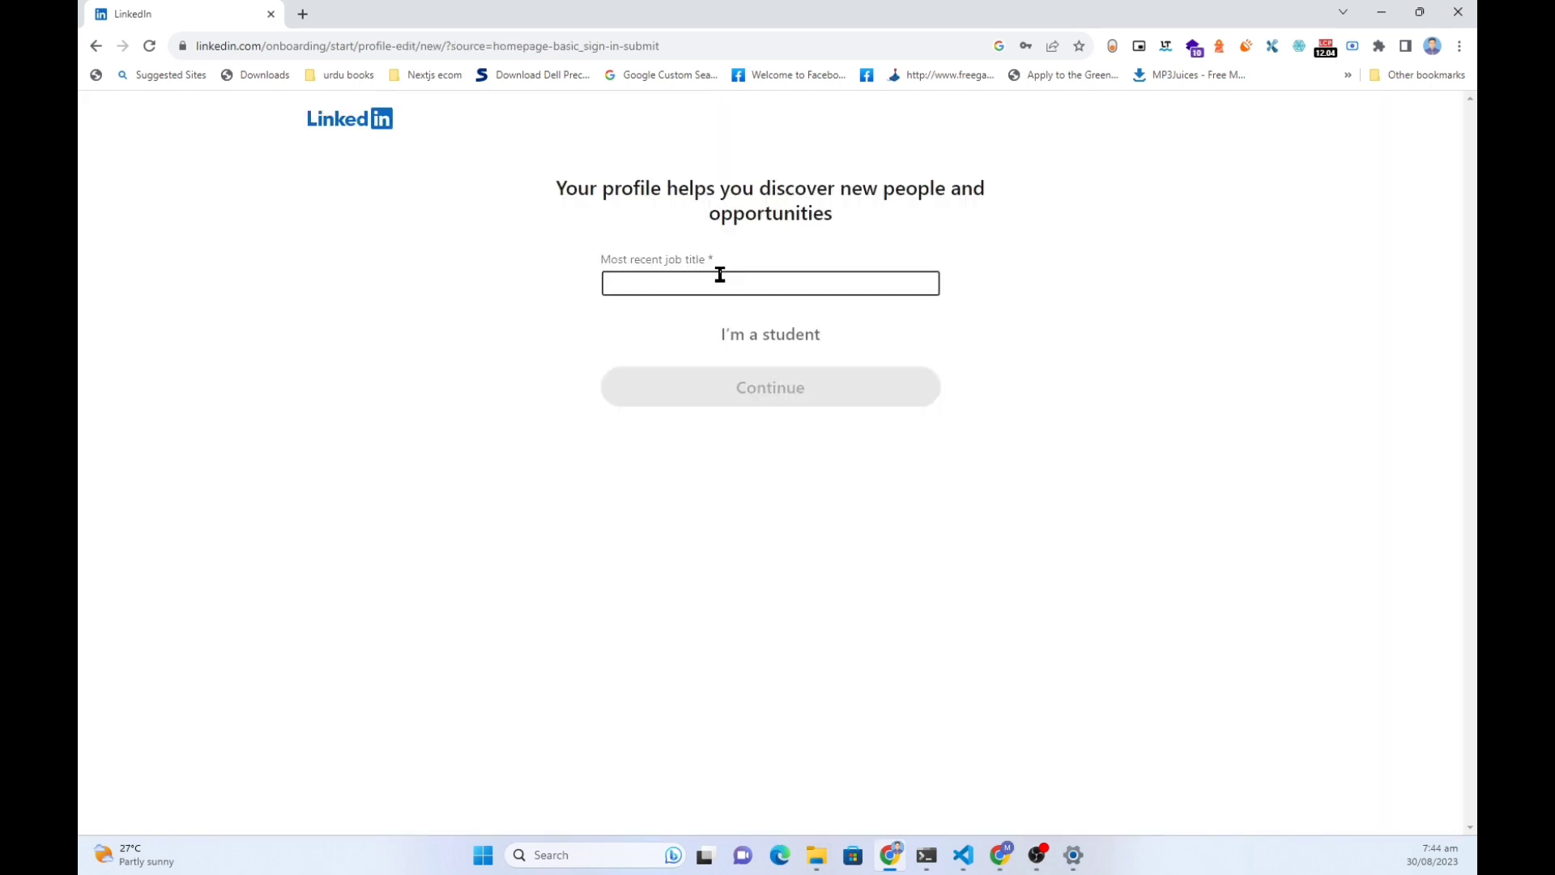
pyautogui.click(701, 286)
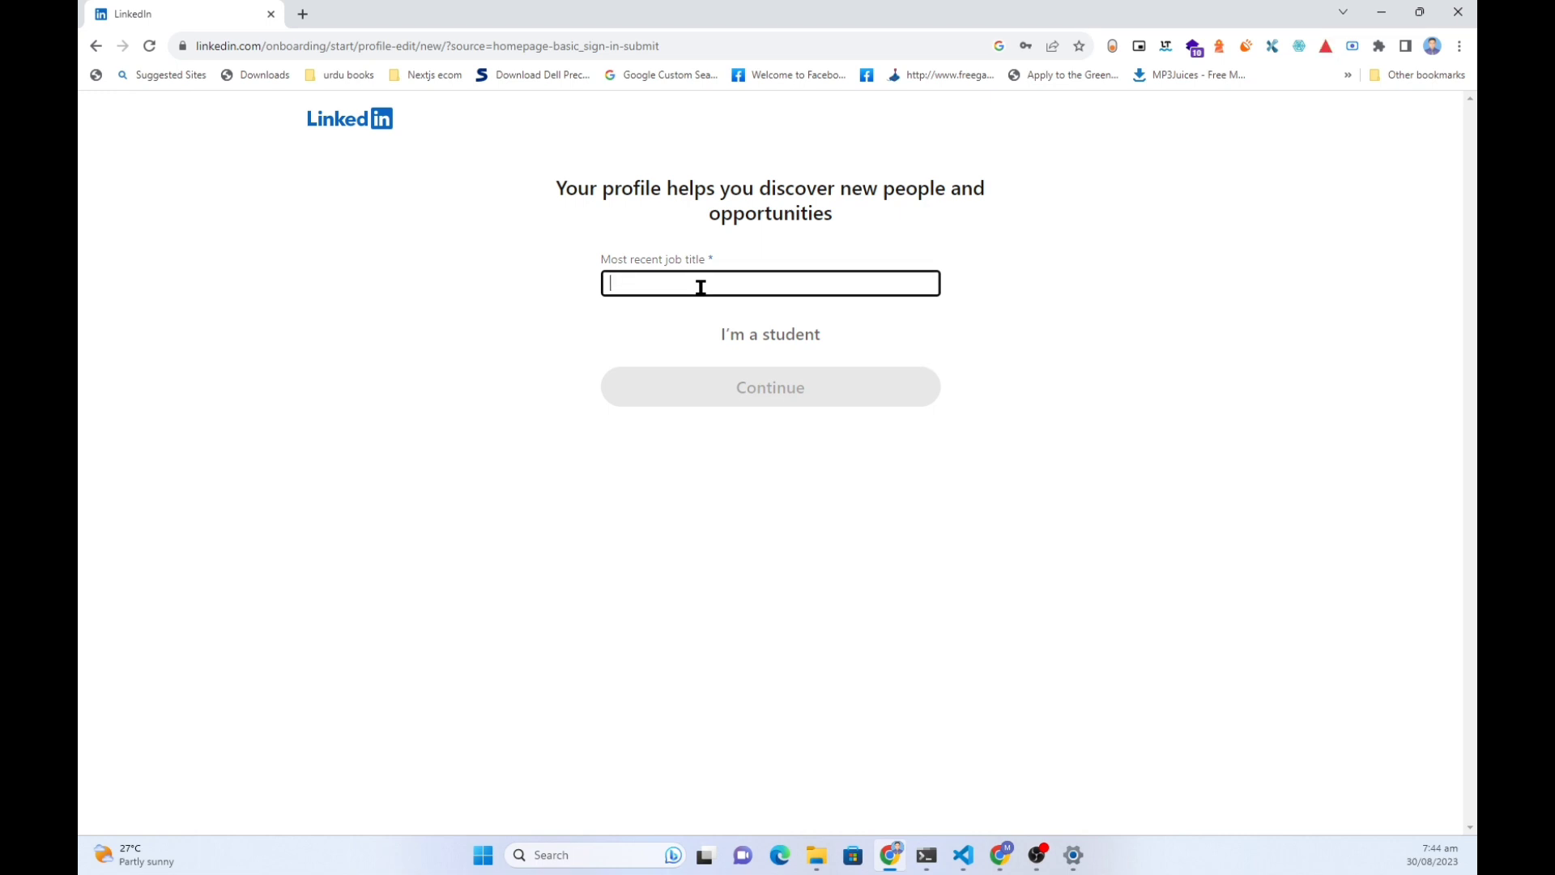
pyautogui.write('S')
pyautogui.press('BackSpace')
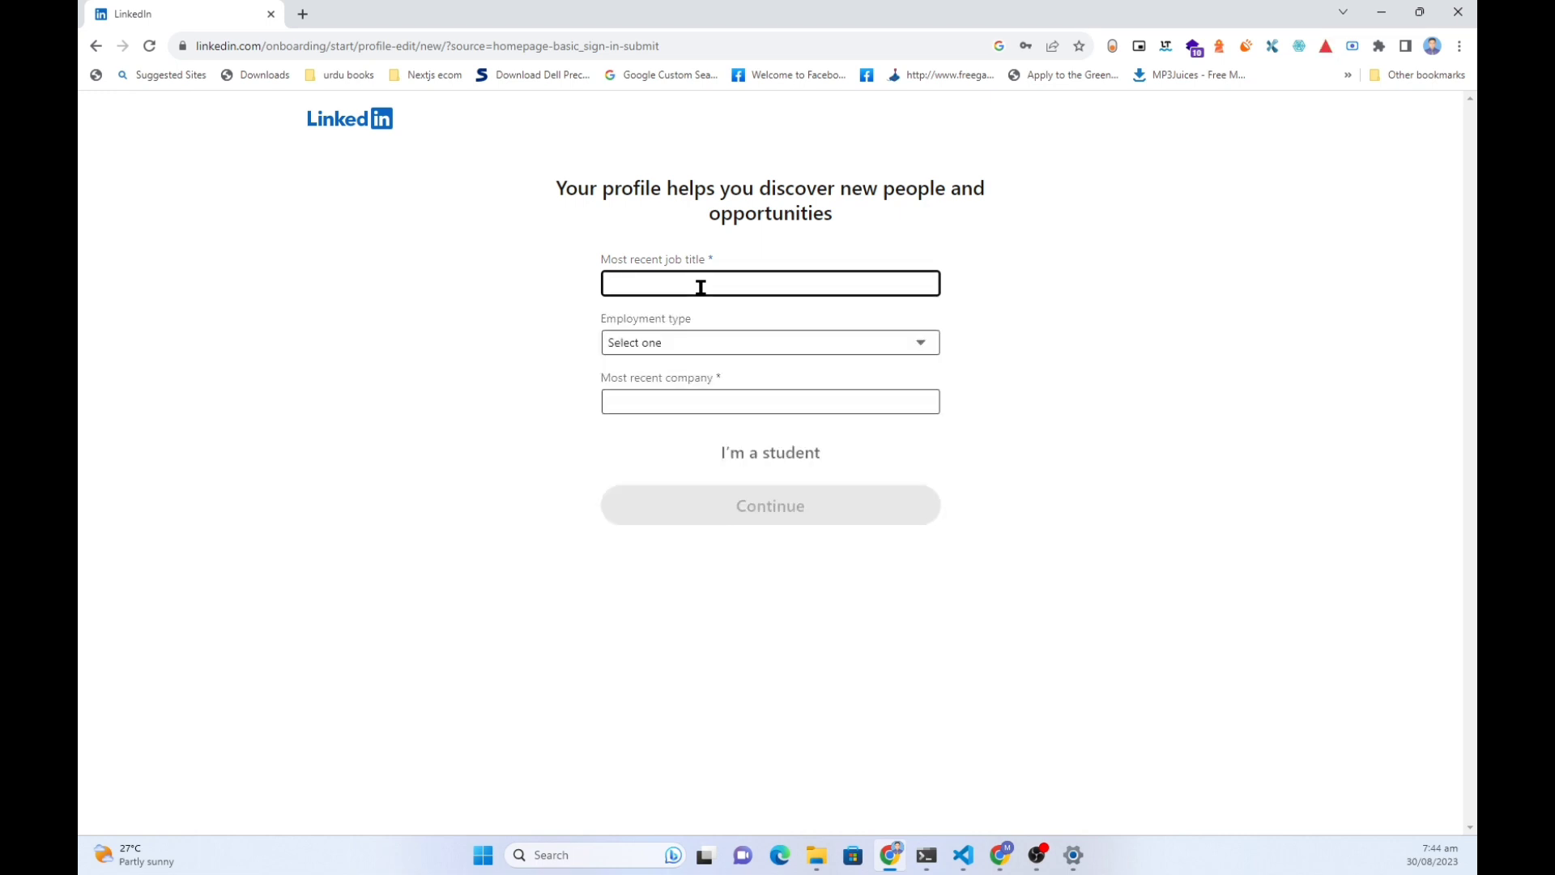
pyautogui.write('So')
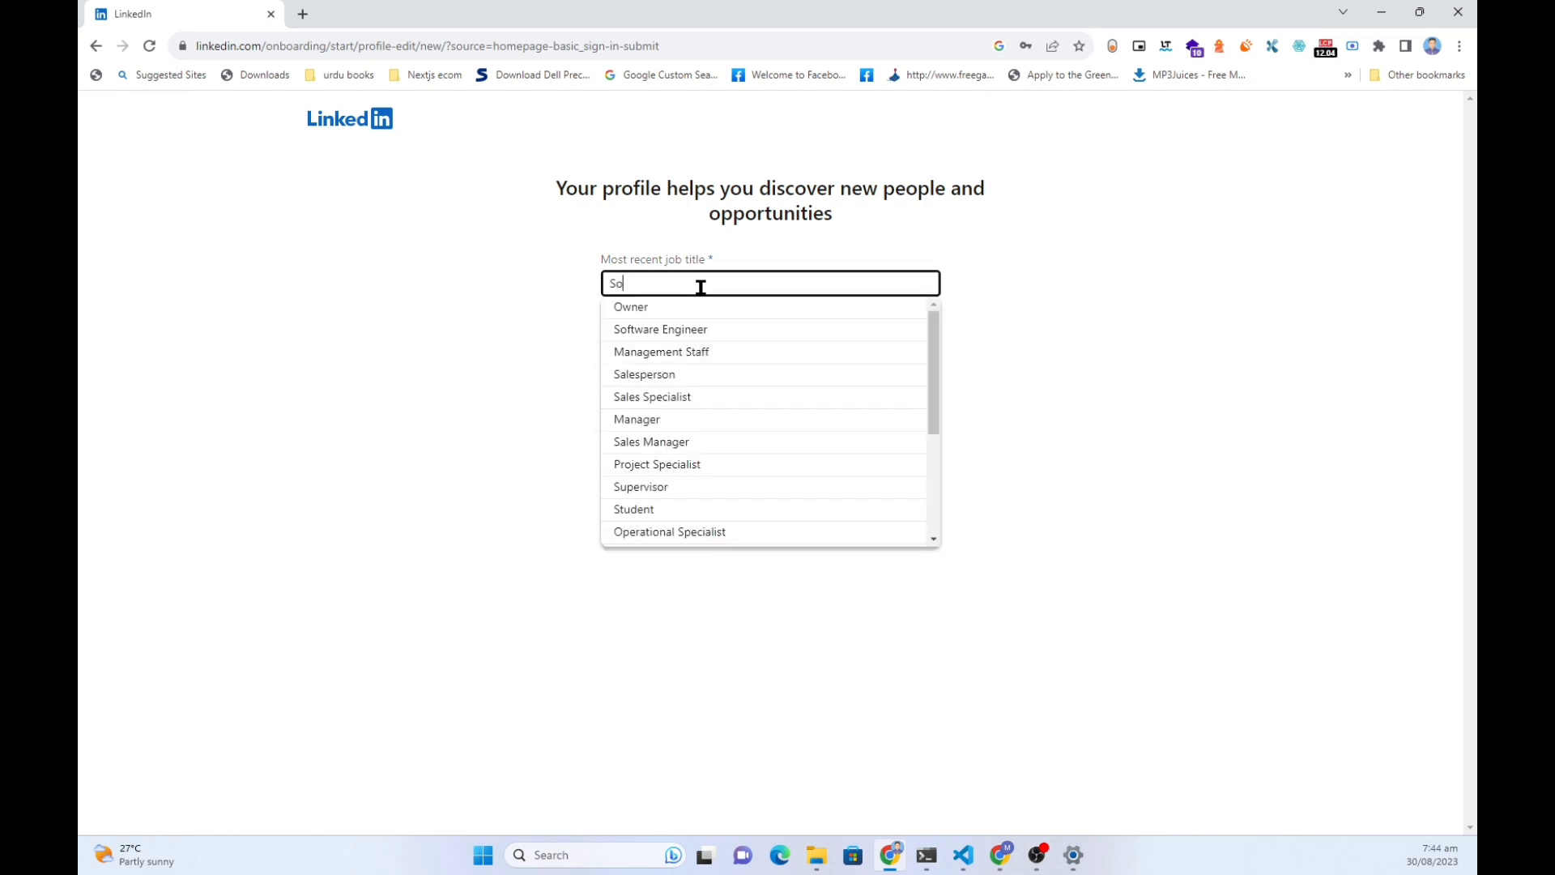
pyautogui.press('BackSpace')
pyautogui.write('Web Developer')
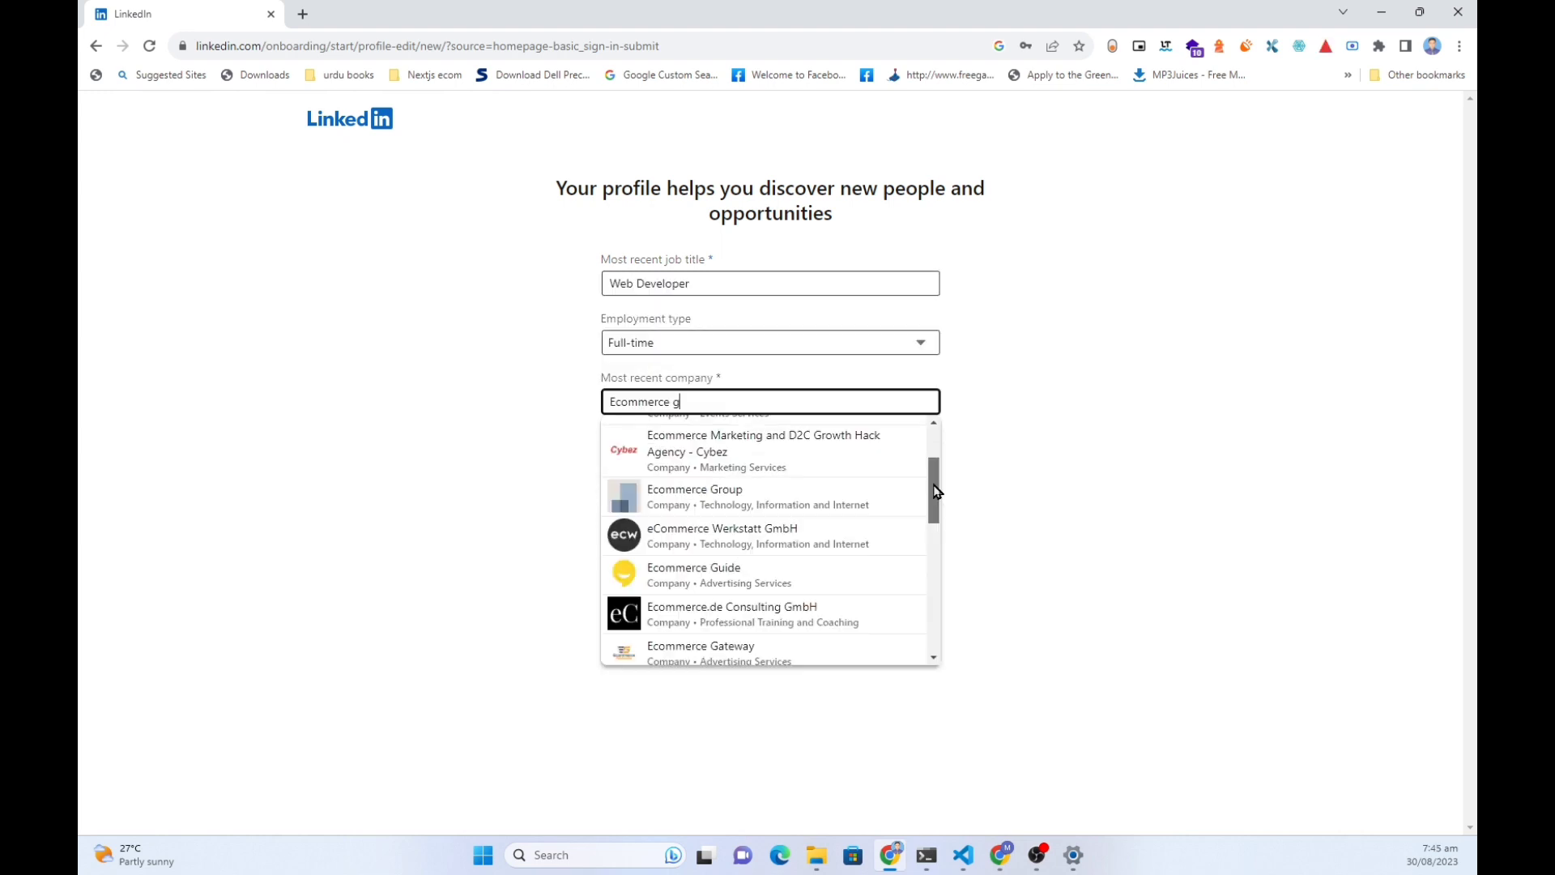
pyautogui.moveTo(936, 491)
pyautogui.mouseDown()
pyautogui.moveTo(942, 624)
pyautogui.moveTo(943, 500)
pyautogui.mouseUp()
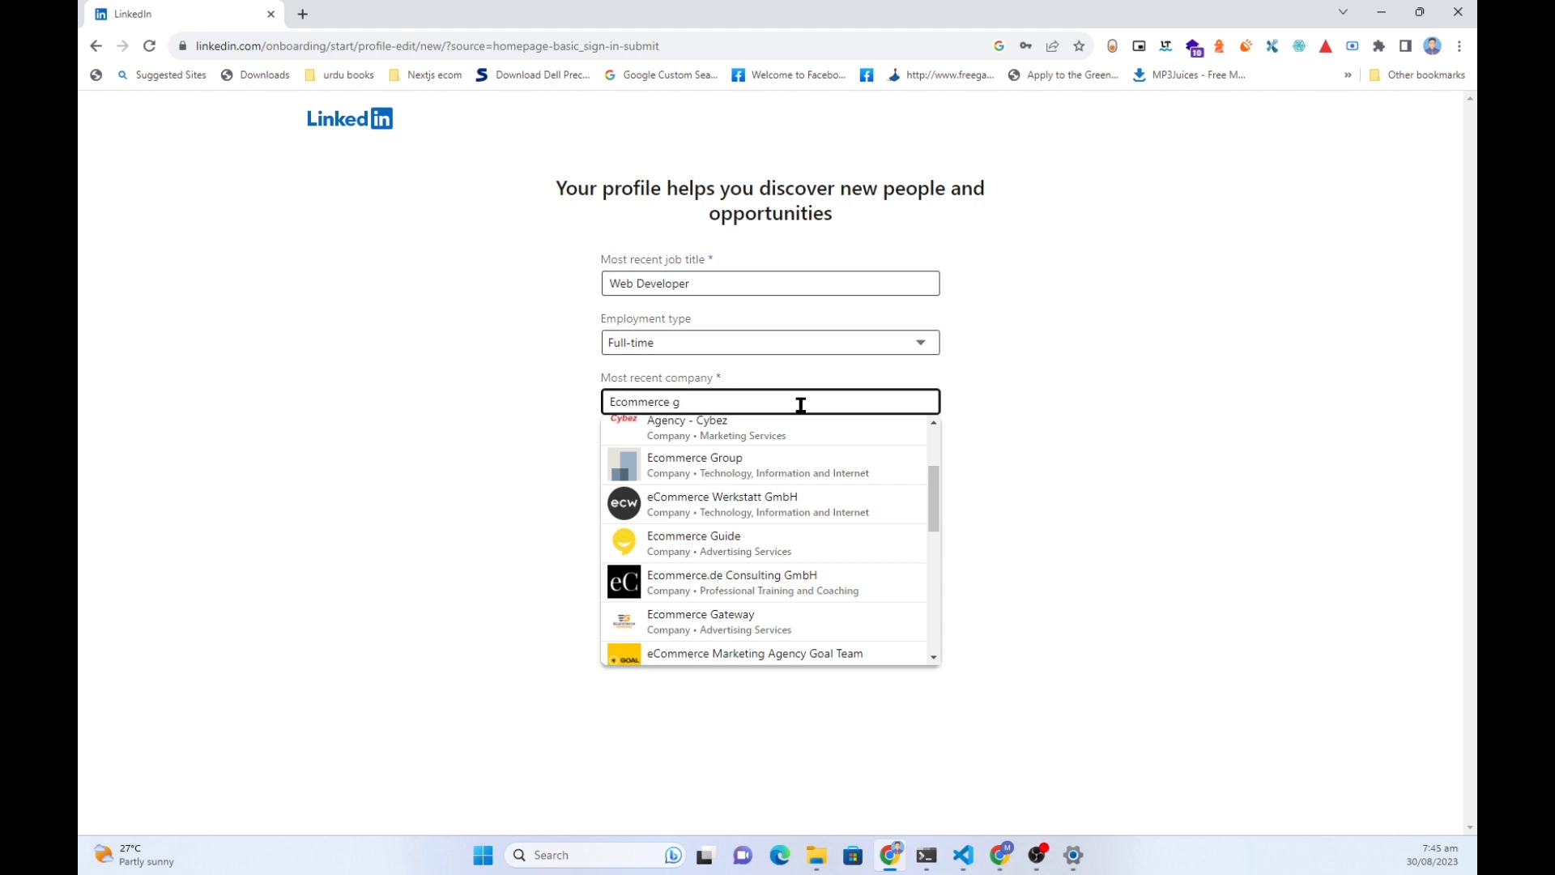
pyautogui.press('BackSpace')
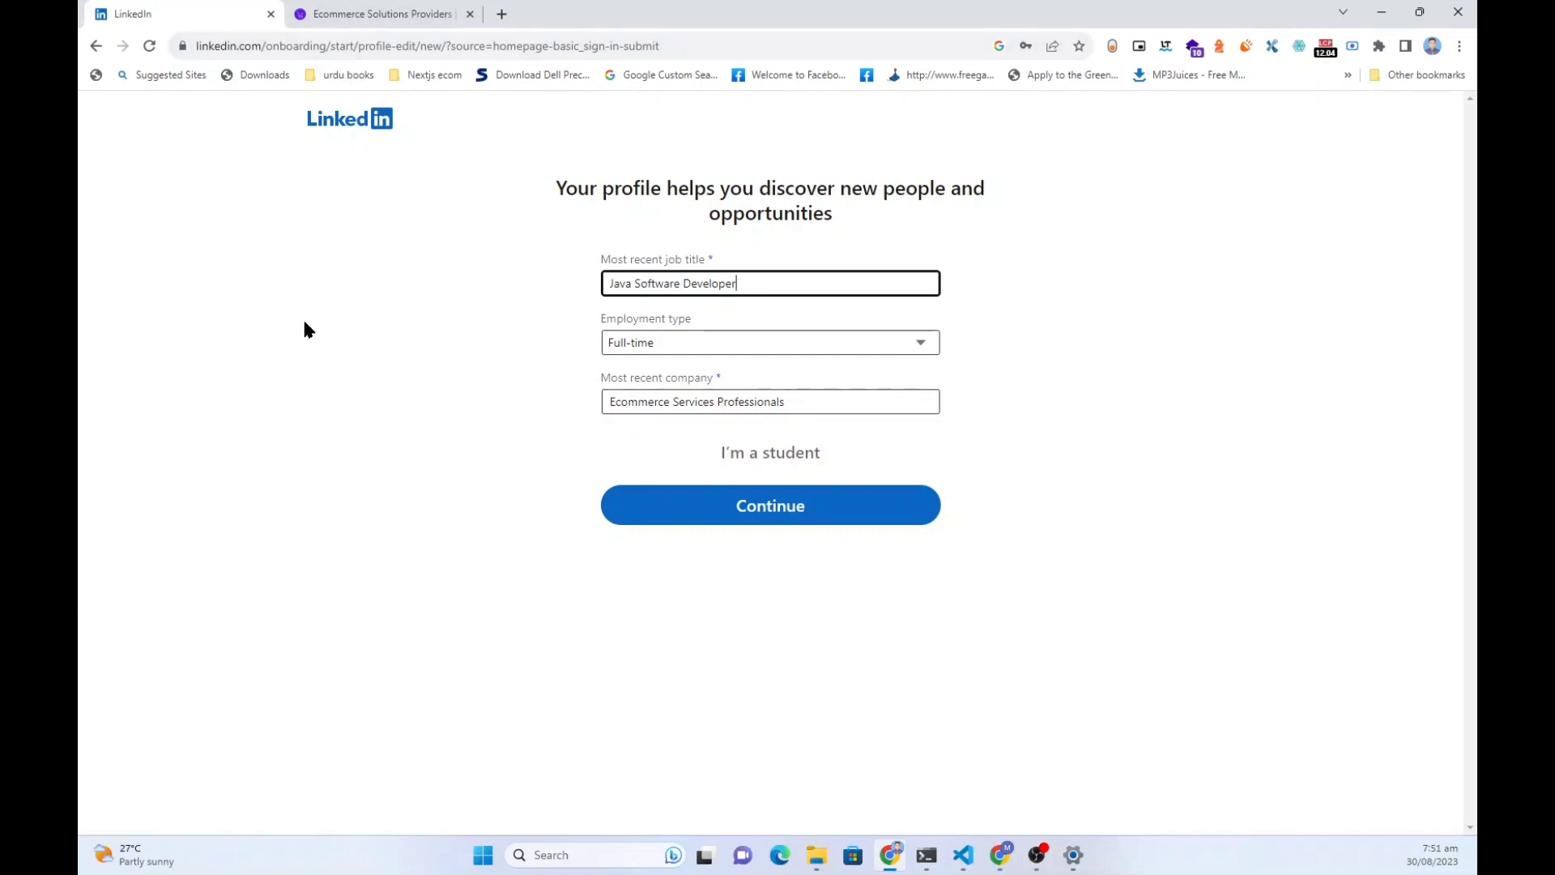
pyautogui.click(812, 504)
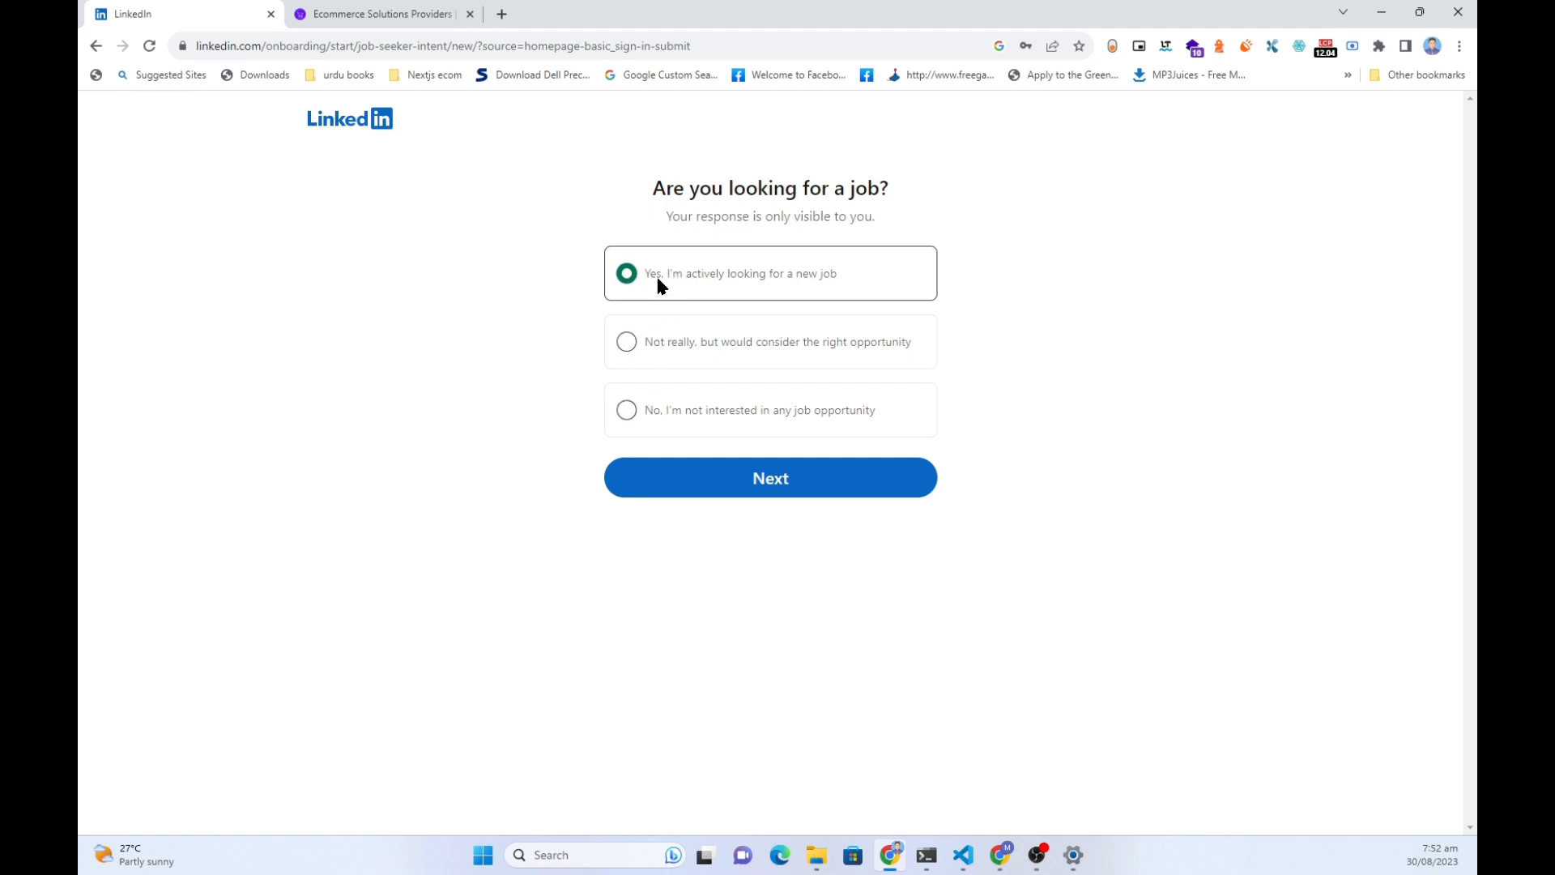
# Choose 'Not really, but would consider the right opportunity' and go to the next step.
pyautogui.click(625, 344)
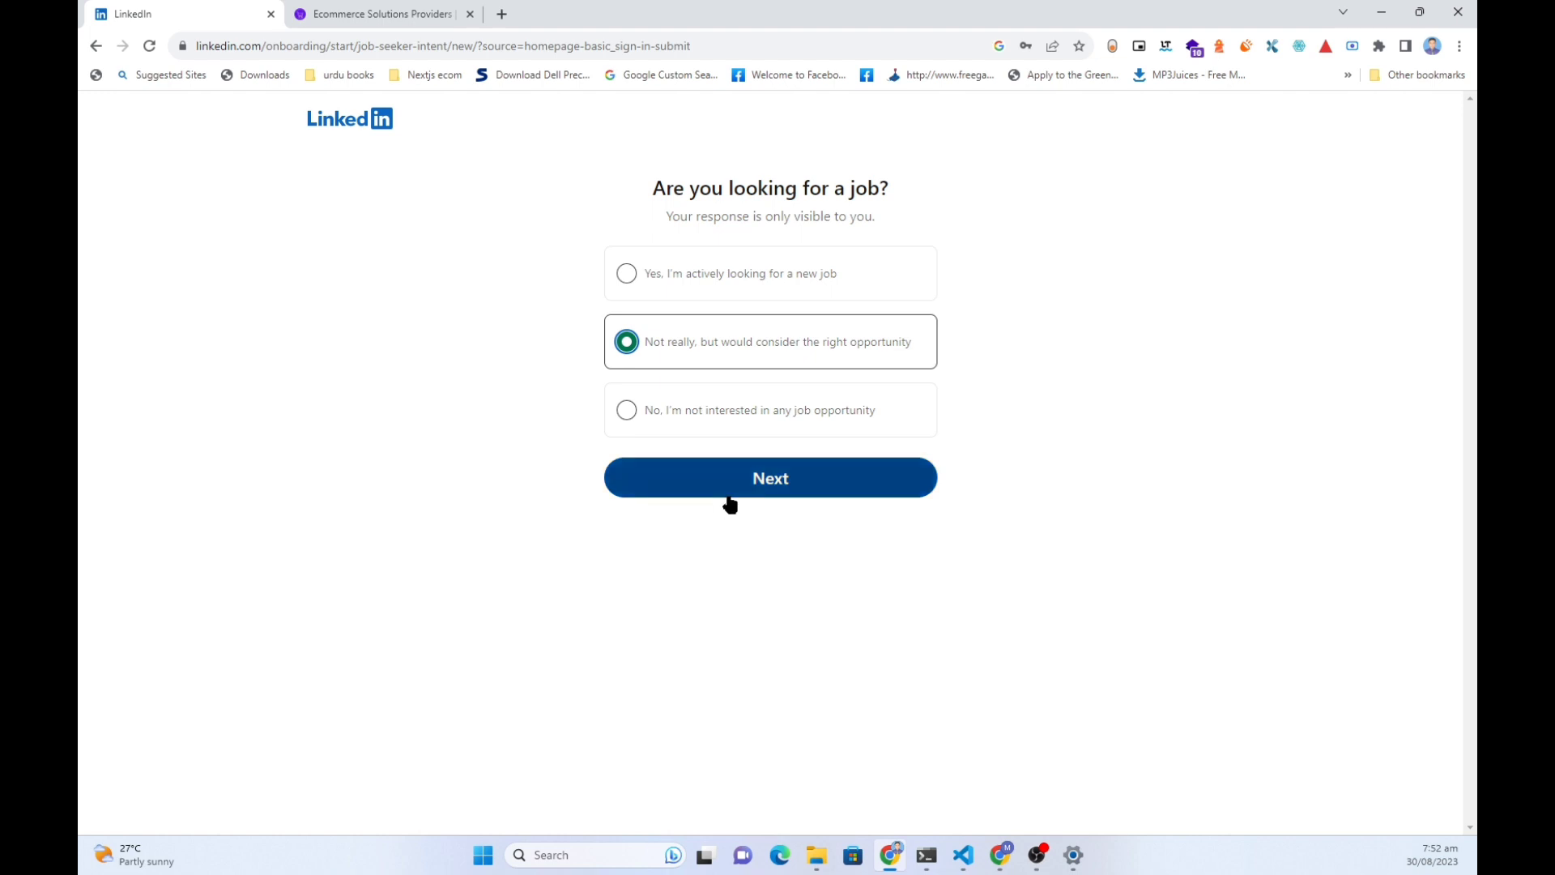
pyautogui.click(760, 479)
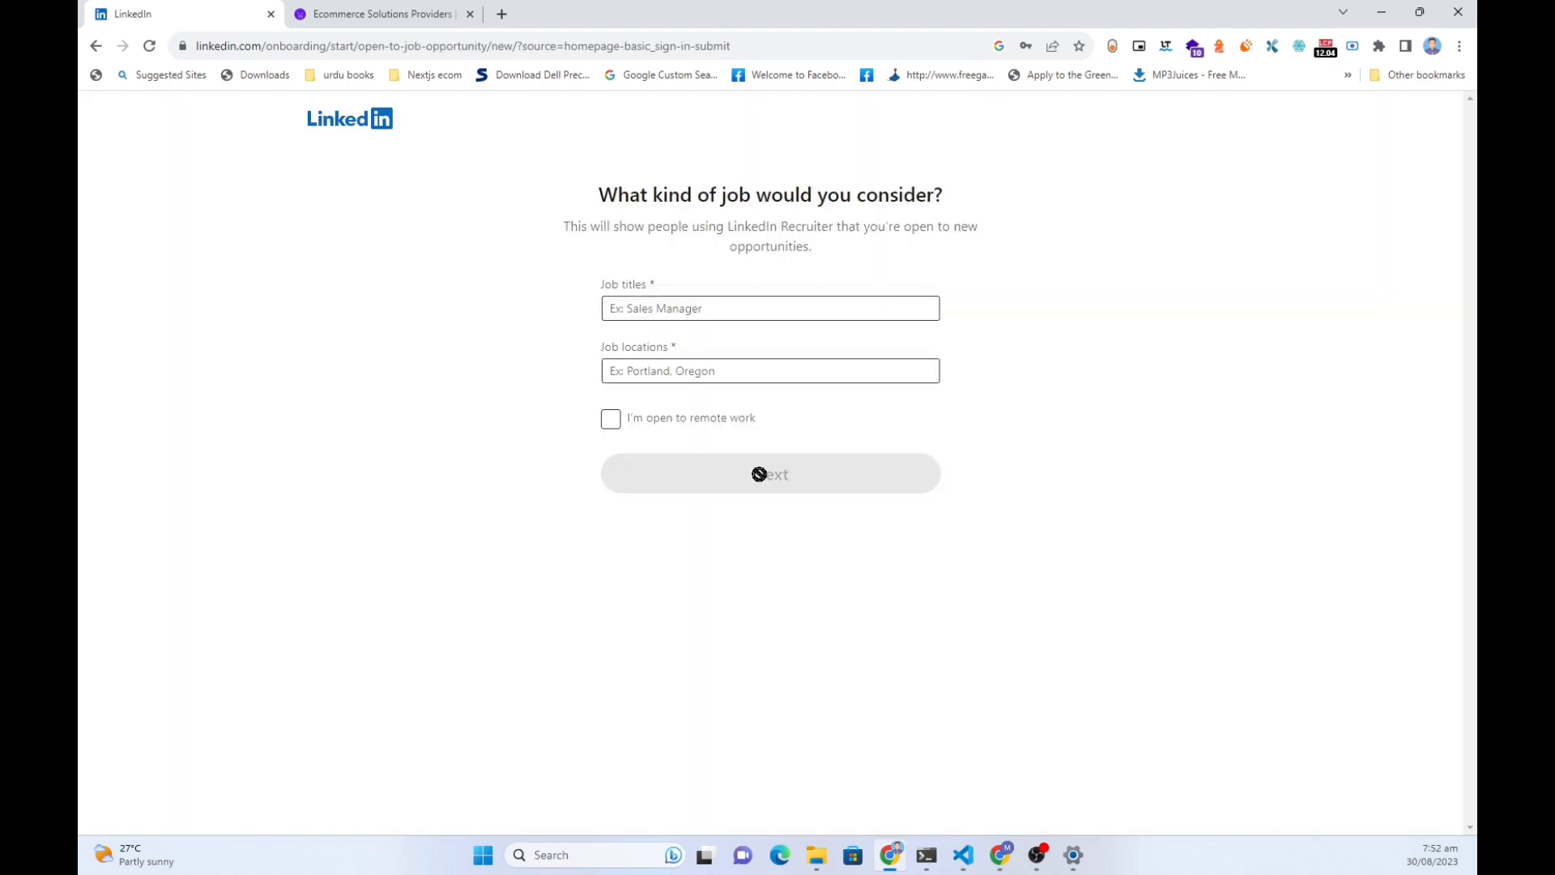
# Set preferences to Software Test Analyst in Lahore, Punjab, Pakistan, open to remote work.
pyautogui.click(763, 315)
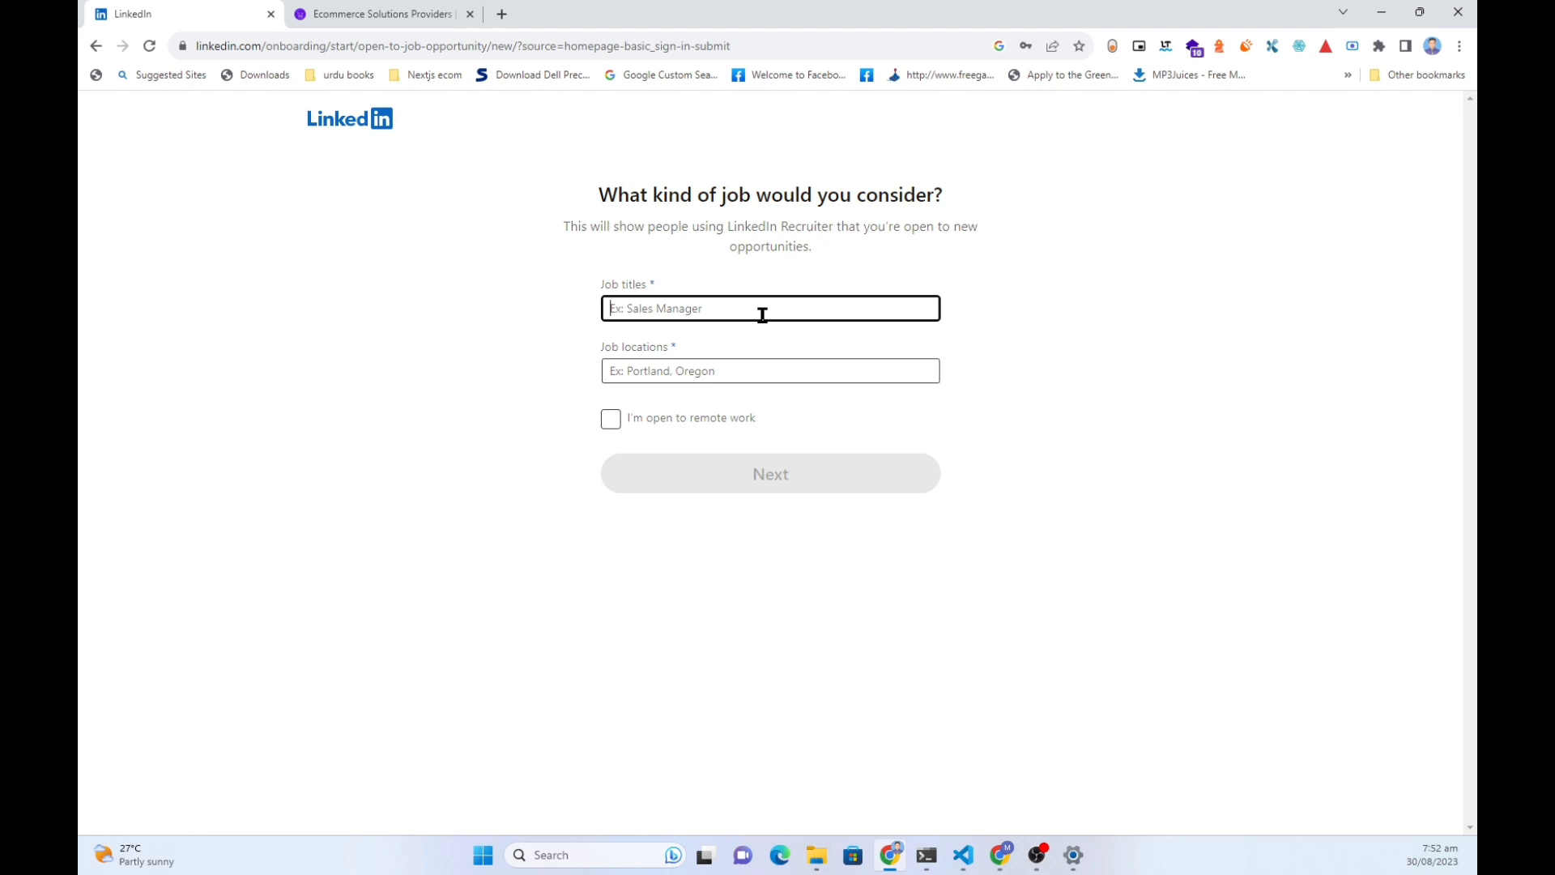
pyautogui.click(692, 401)
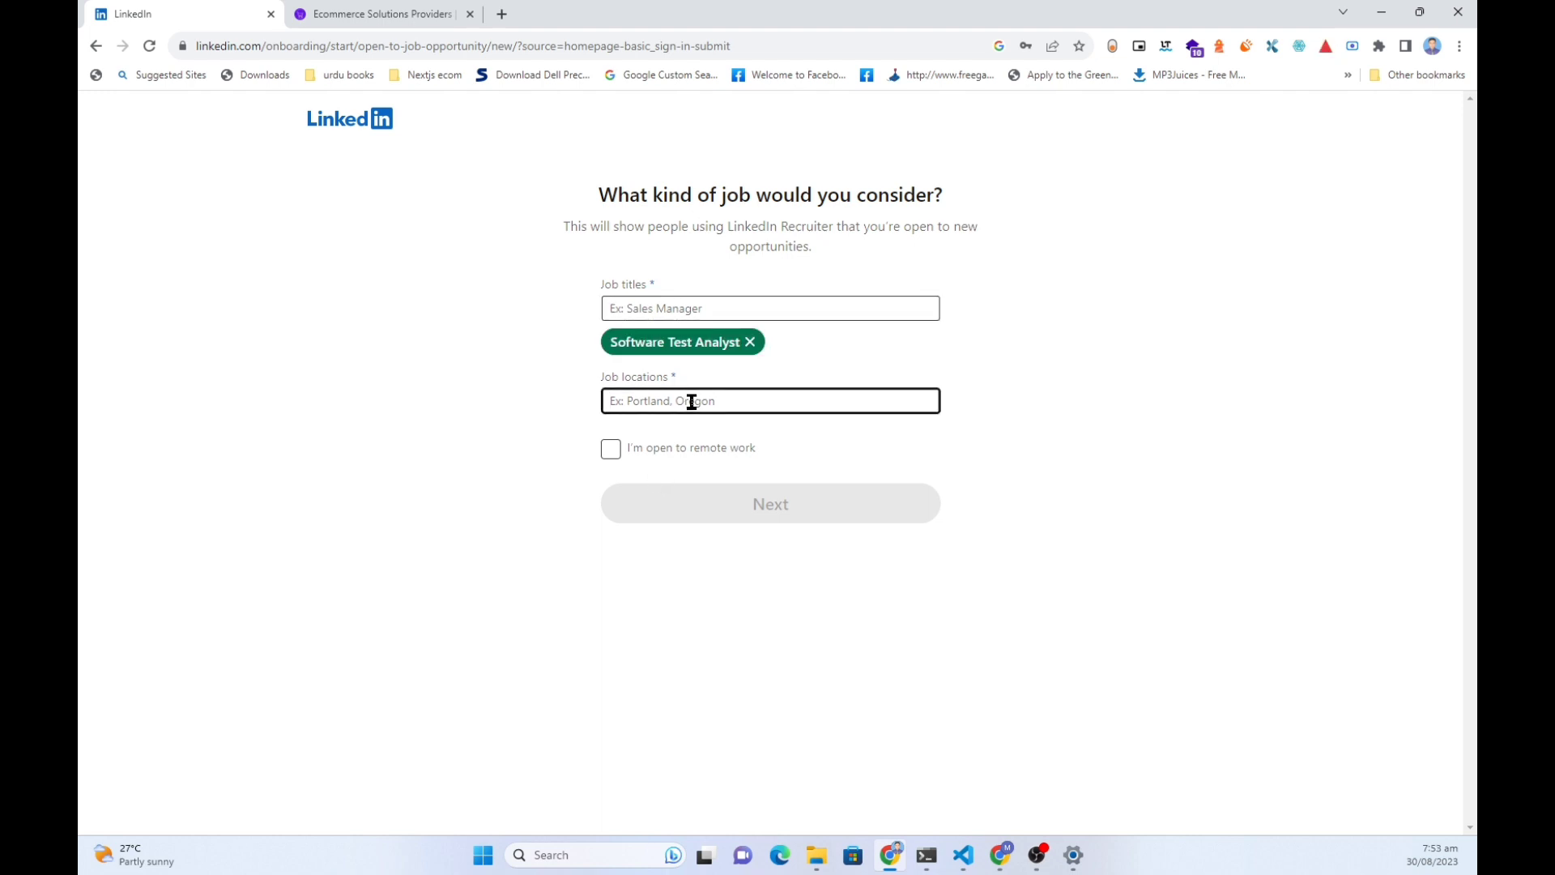
pyautogui.write('Lah')
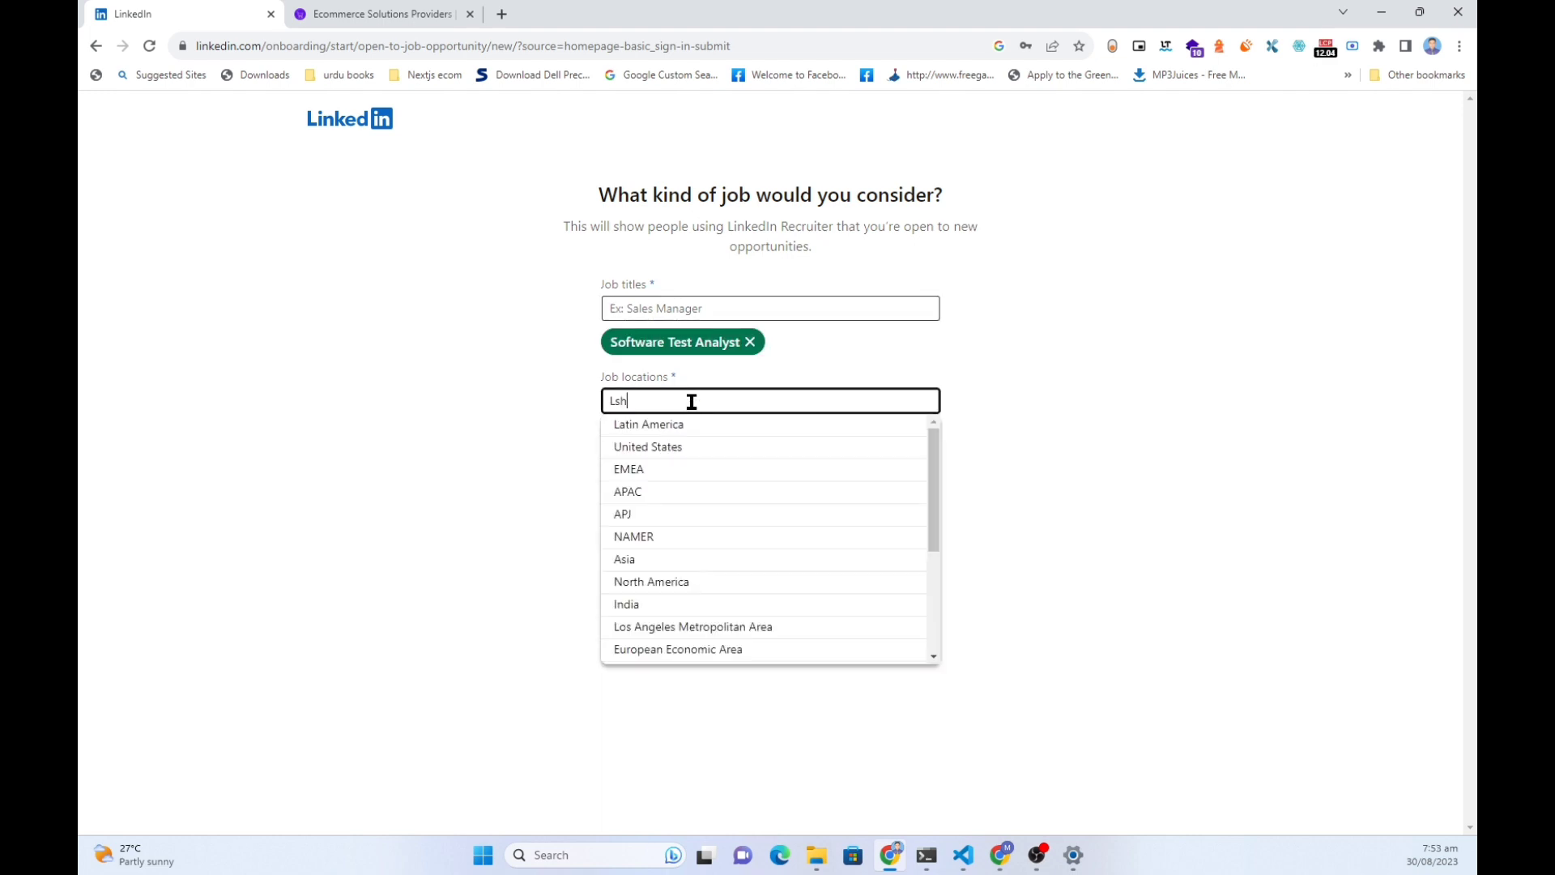
pyautogui.write('ore')
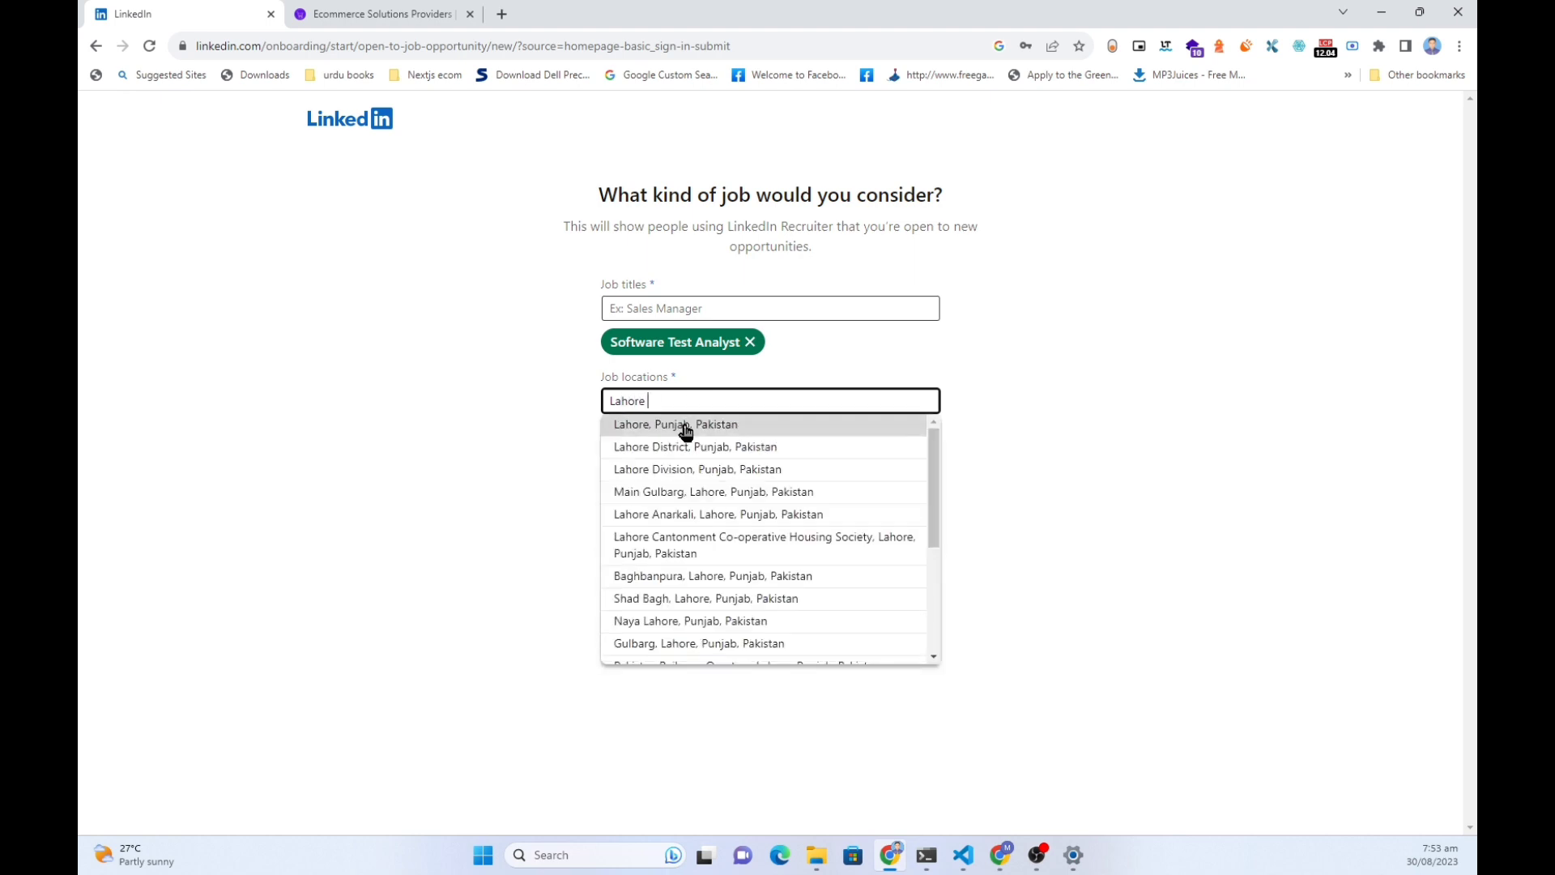
pyautogui.click(685, 427)
pyautogui.click(617, 484)
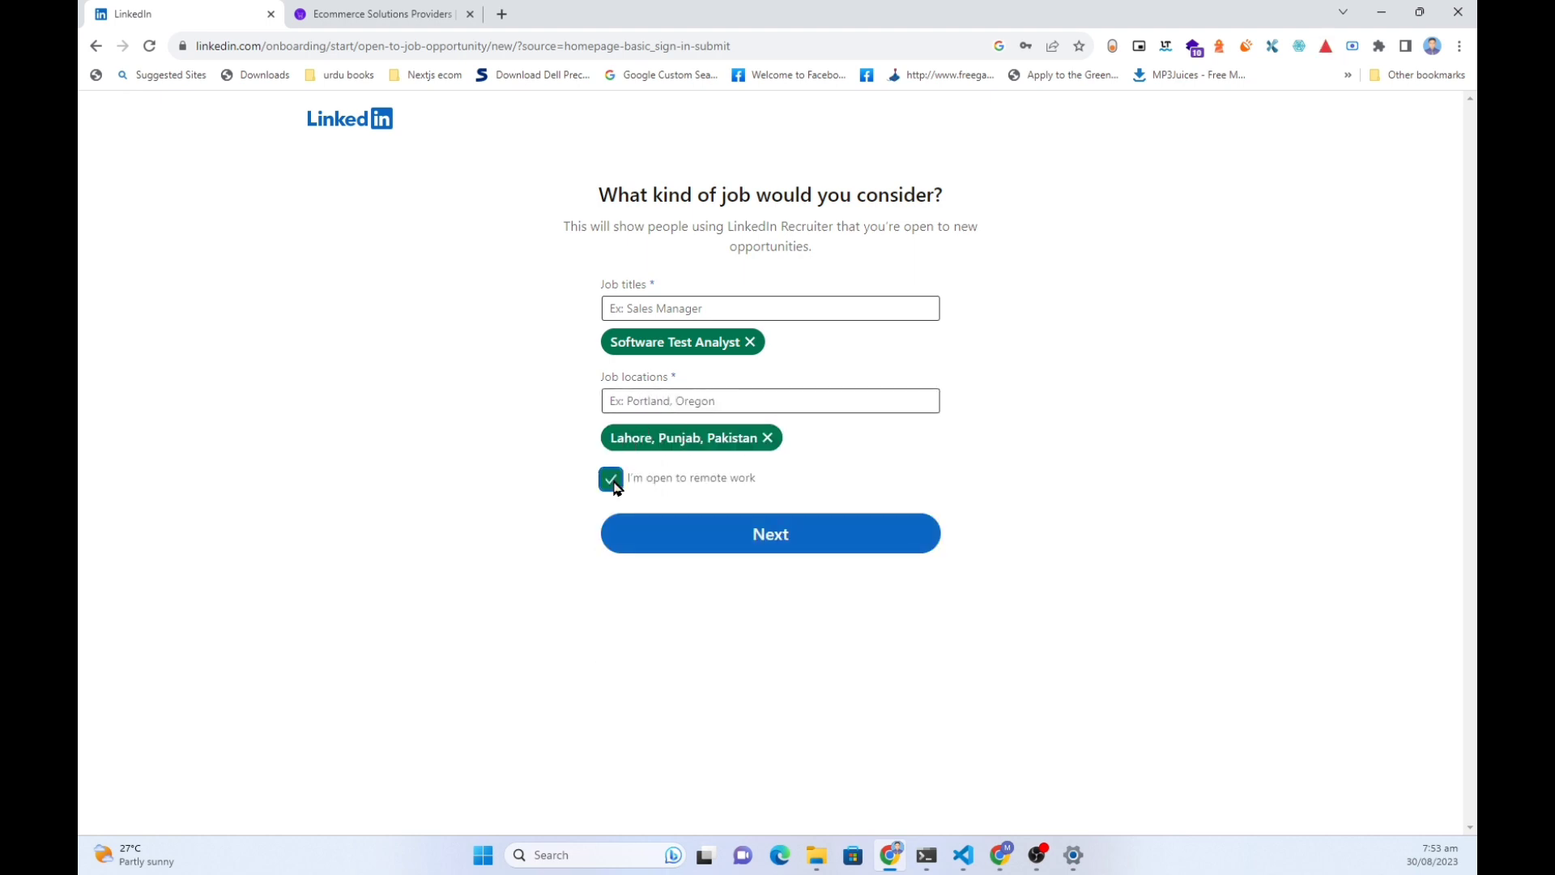
pyautogui.click(711, 542)
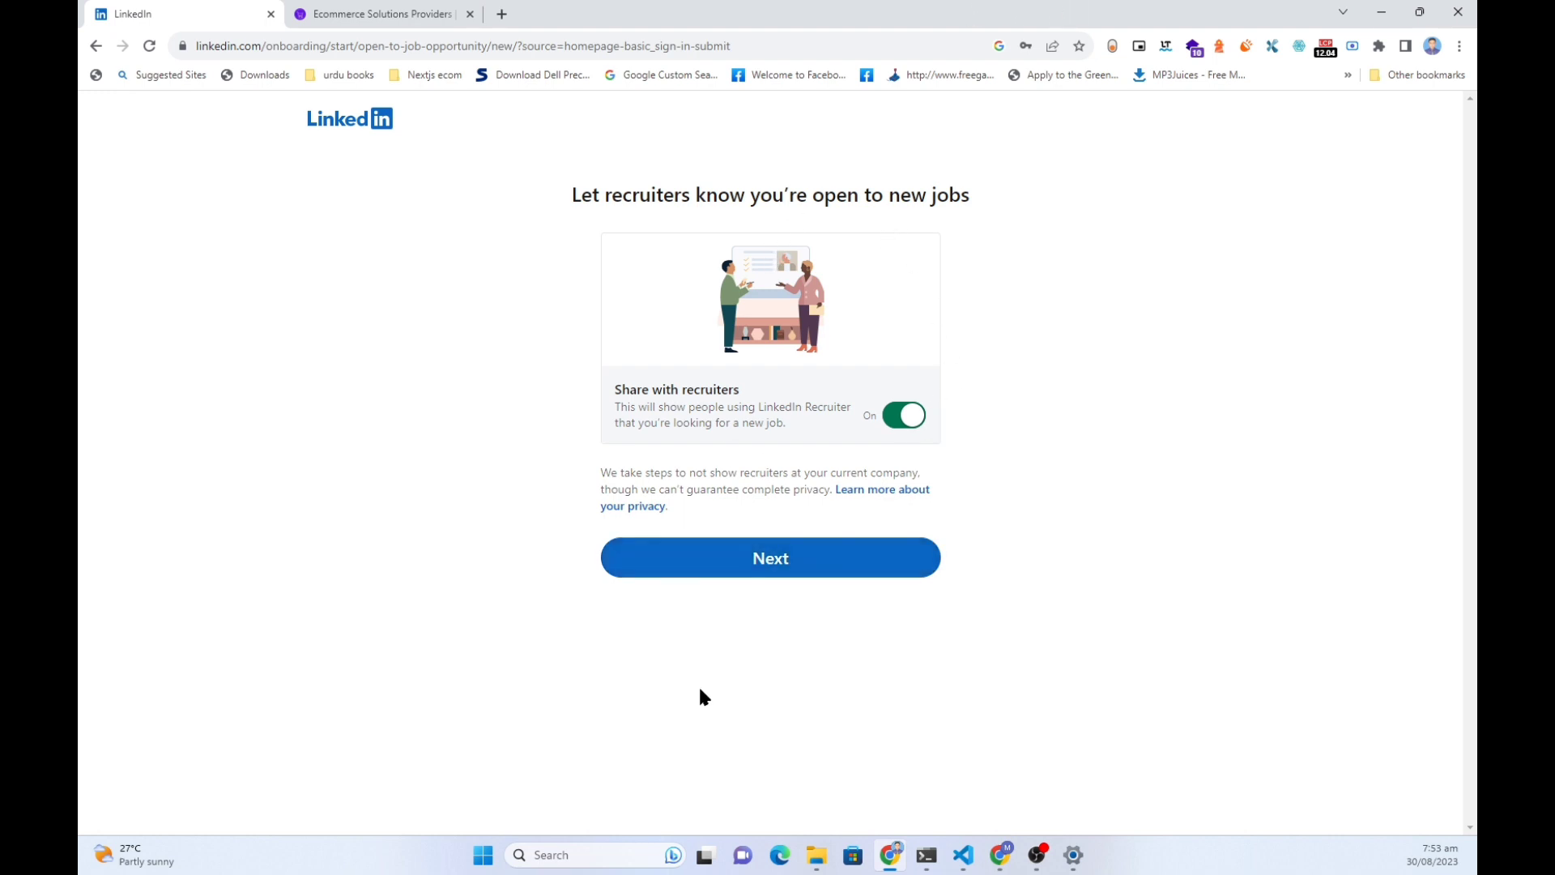
# Continue past the open-to-new-jobs sharing screen and the get-the-app QR code screen.
pyautogui.click(778, 570)
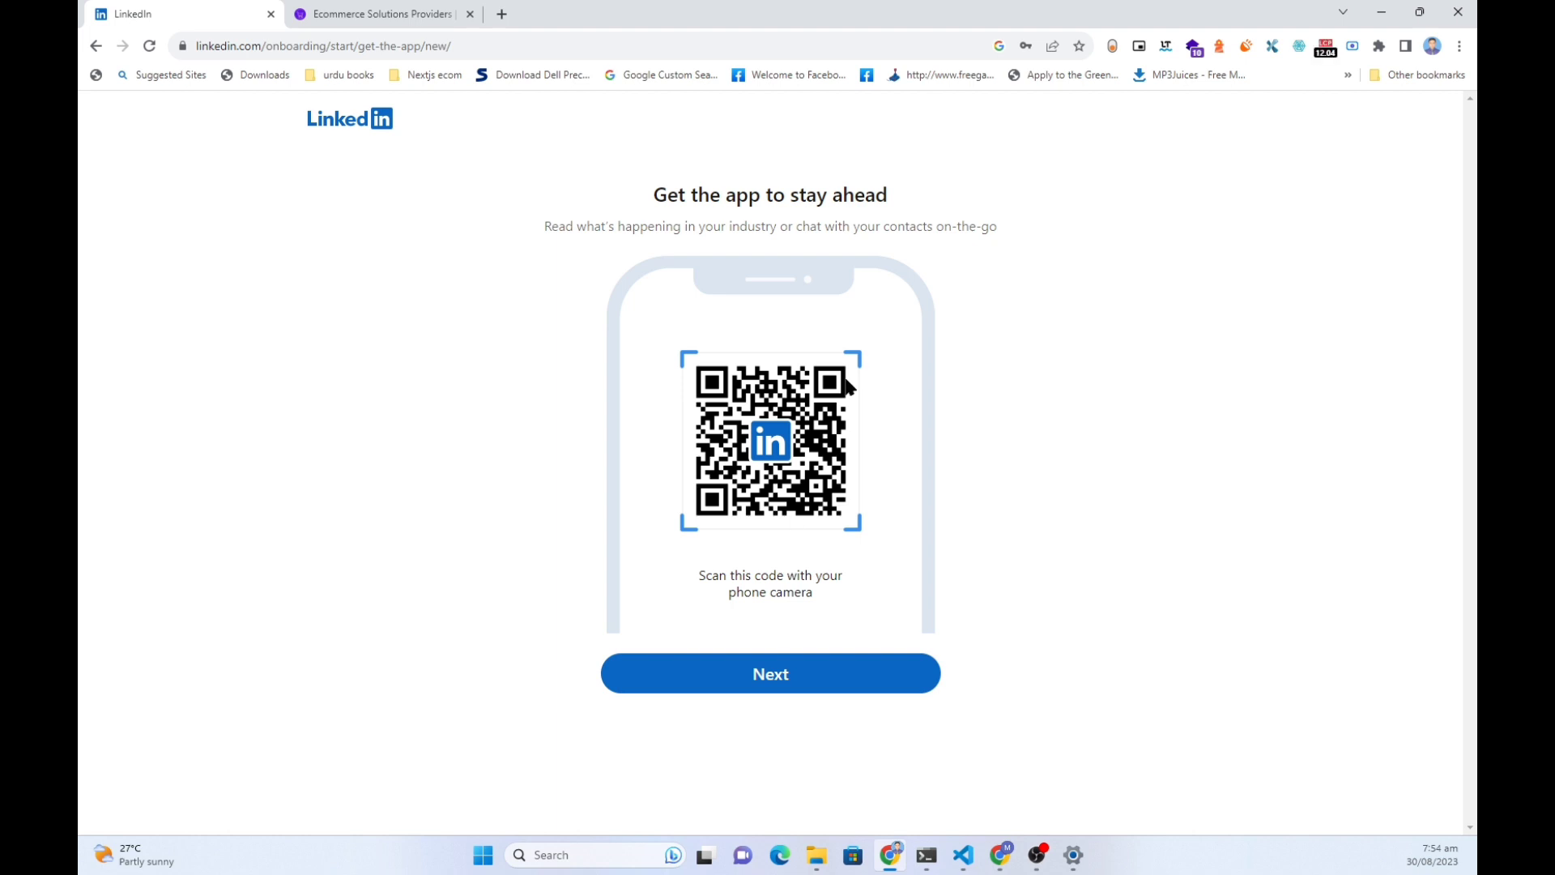
pyautogui.click(769, 675)
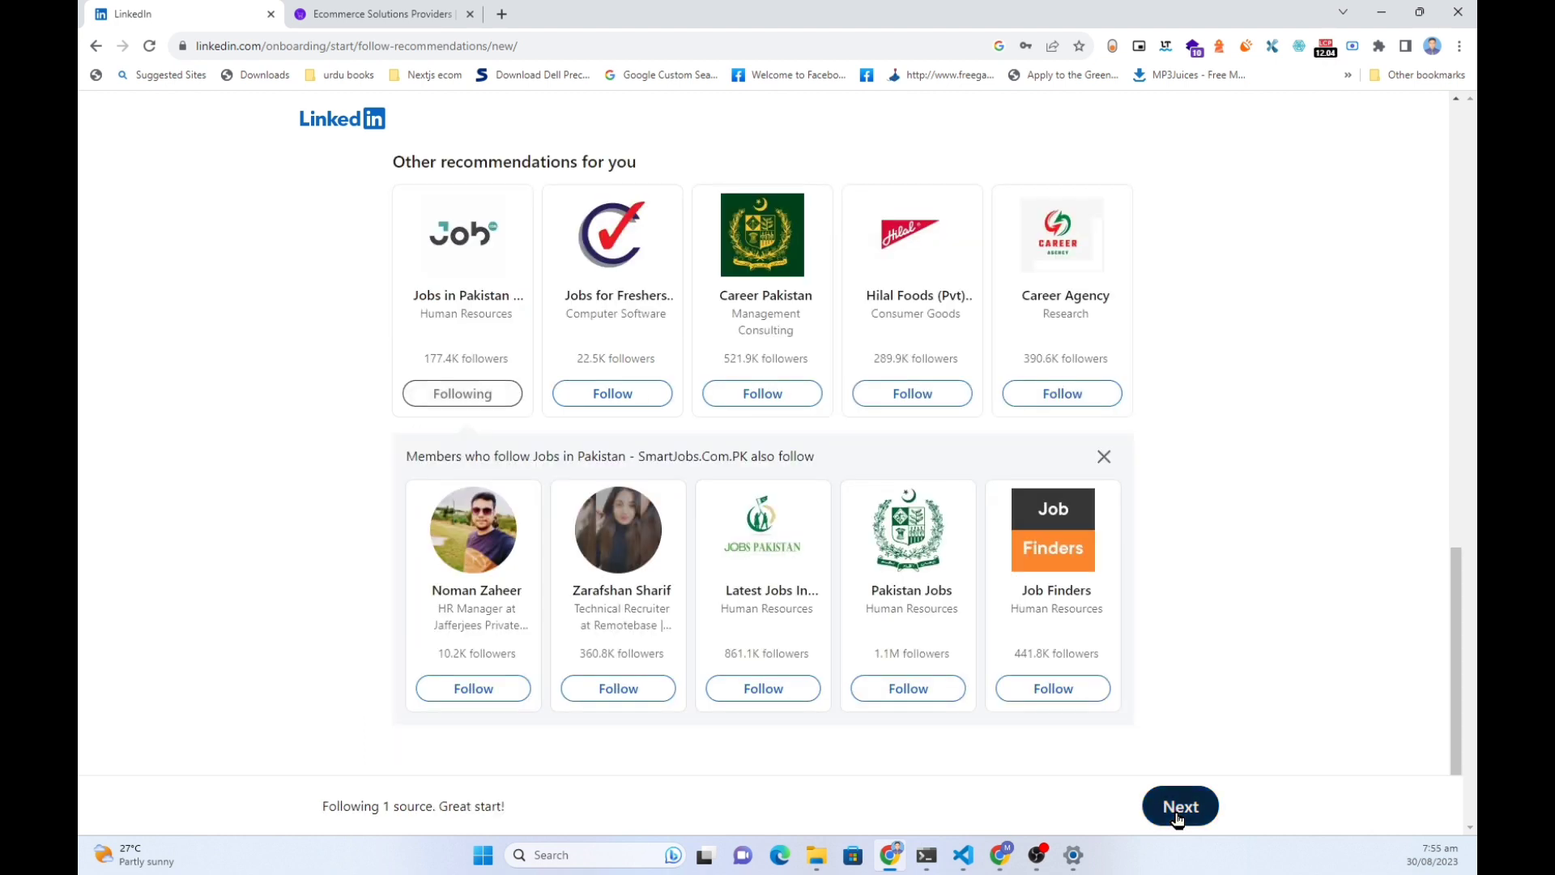
# Finish the follow recommendations step and begin a LinkedIn search with 'p'.
pyautogui.click(1180, 807)
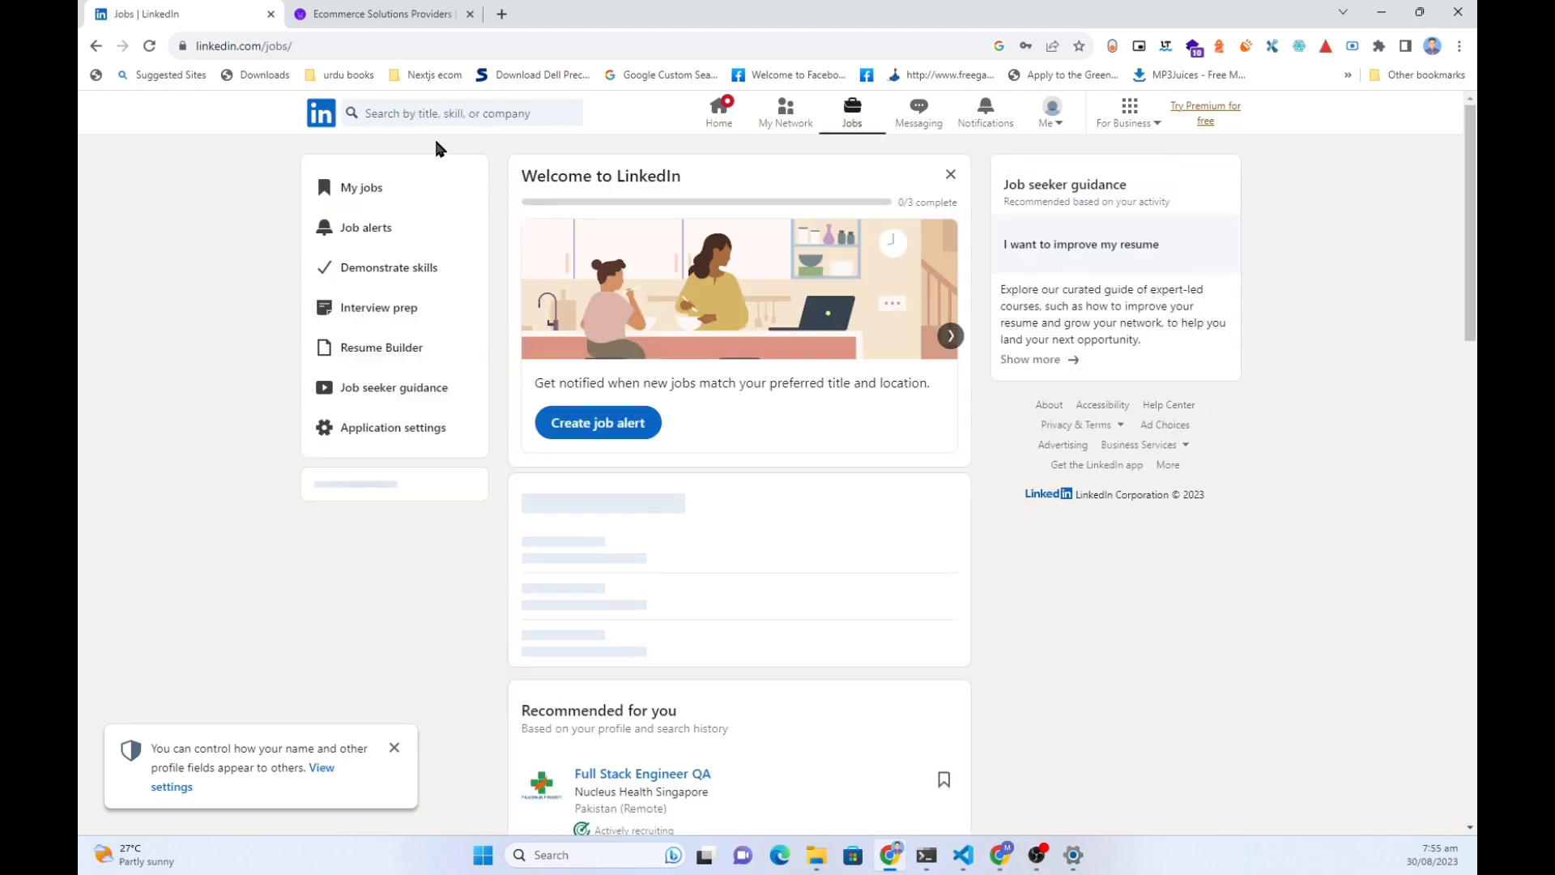
pyautogui.click(448, 111)
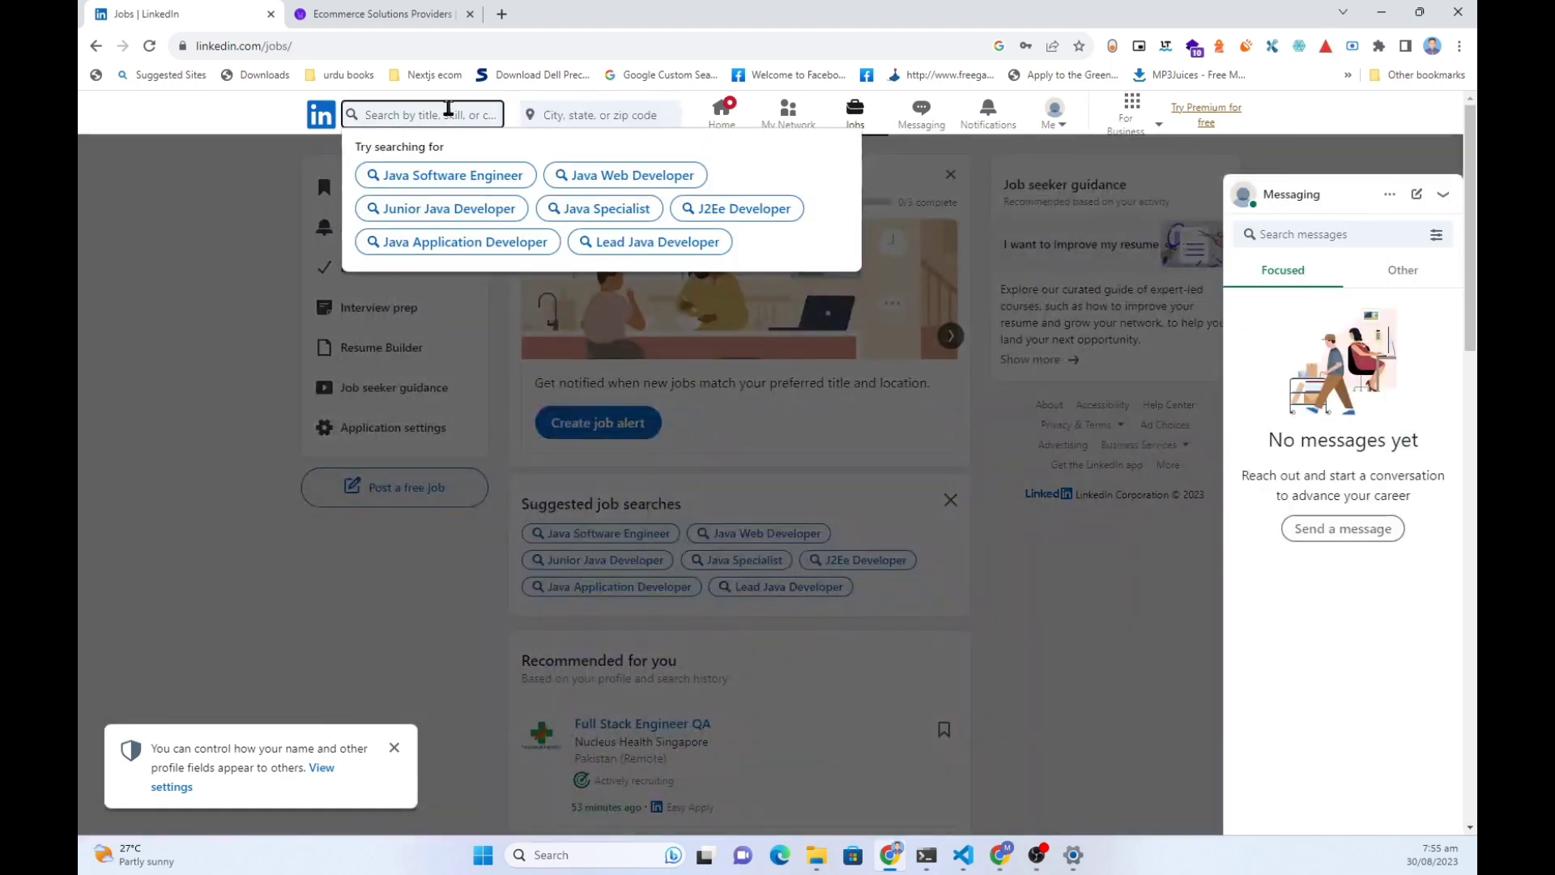
pyautogui.write('p')
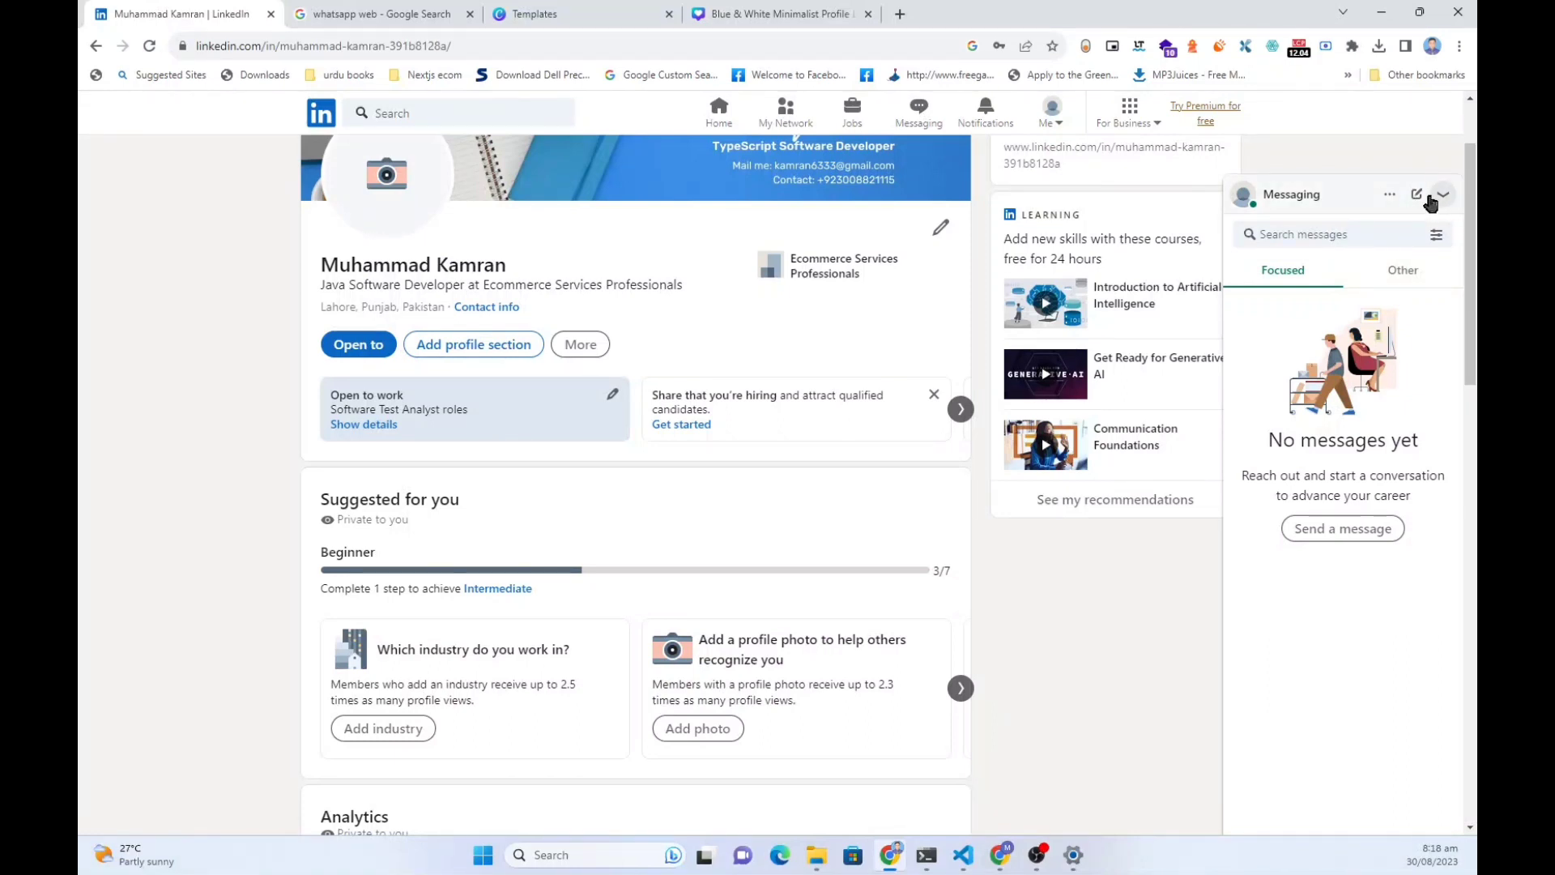
# Collapse Messaging and open the Public profile & URL settings in the new Edit My Public Profile tab.
pyautogui.click(1443, 195)
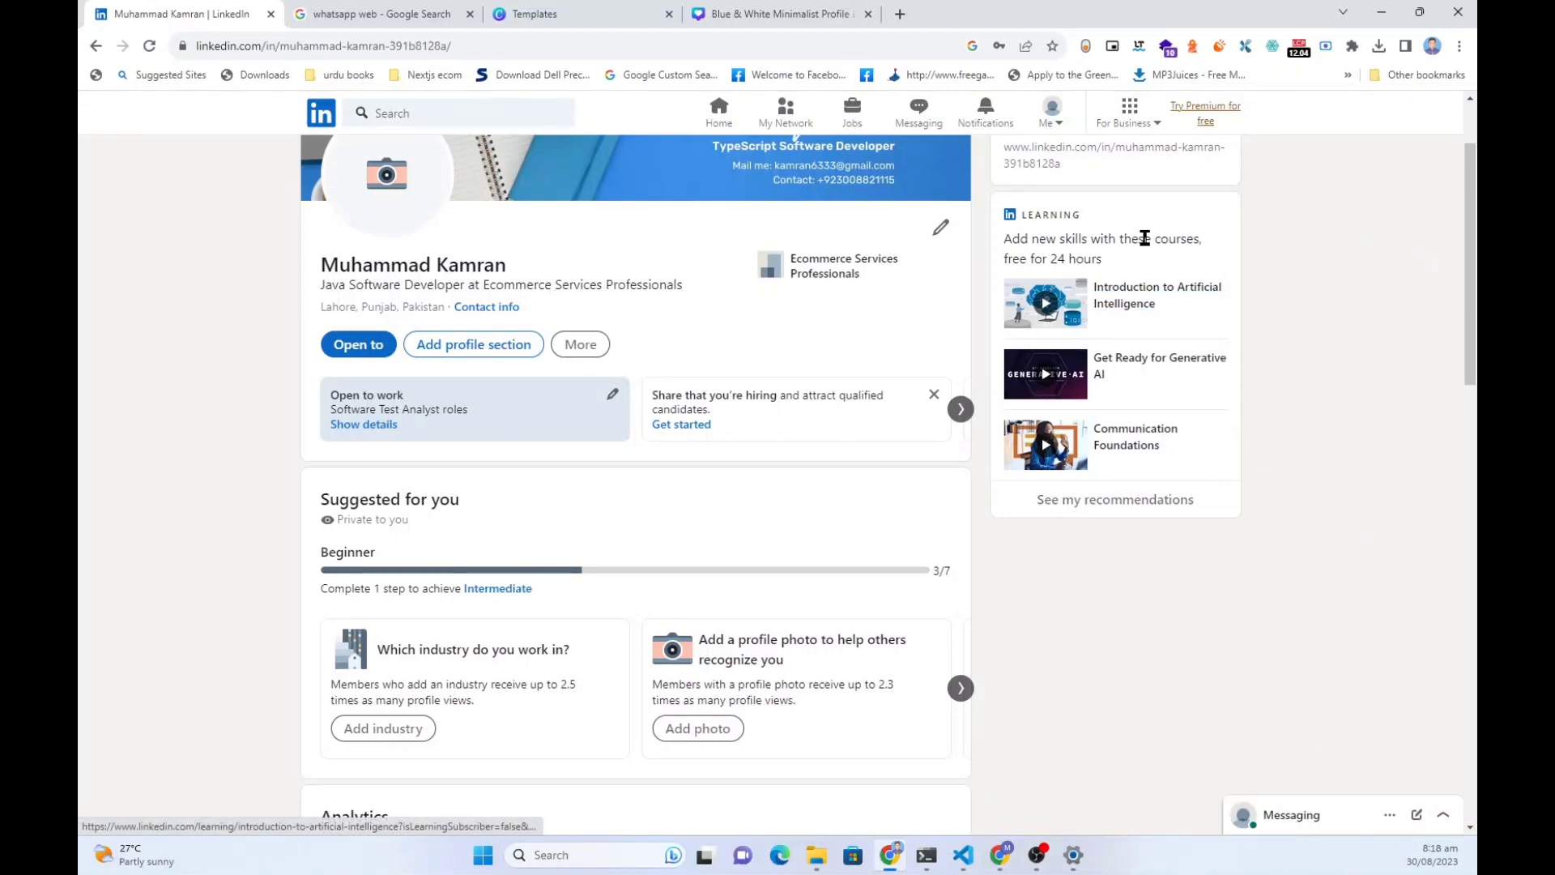
pyautogui.scroll(1, 1470, 283)
pyautogui.scroll(1, 1471, 283)
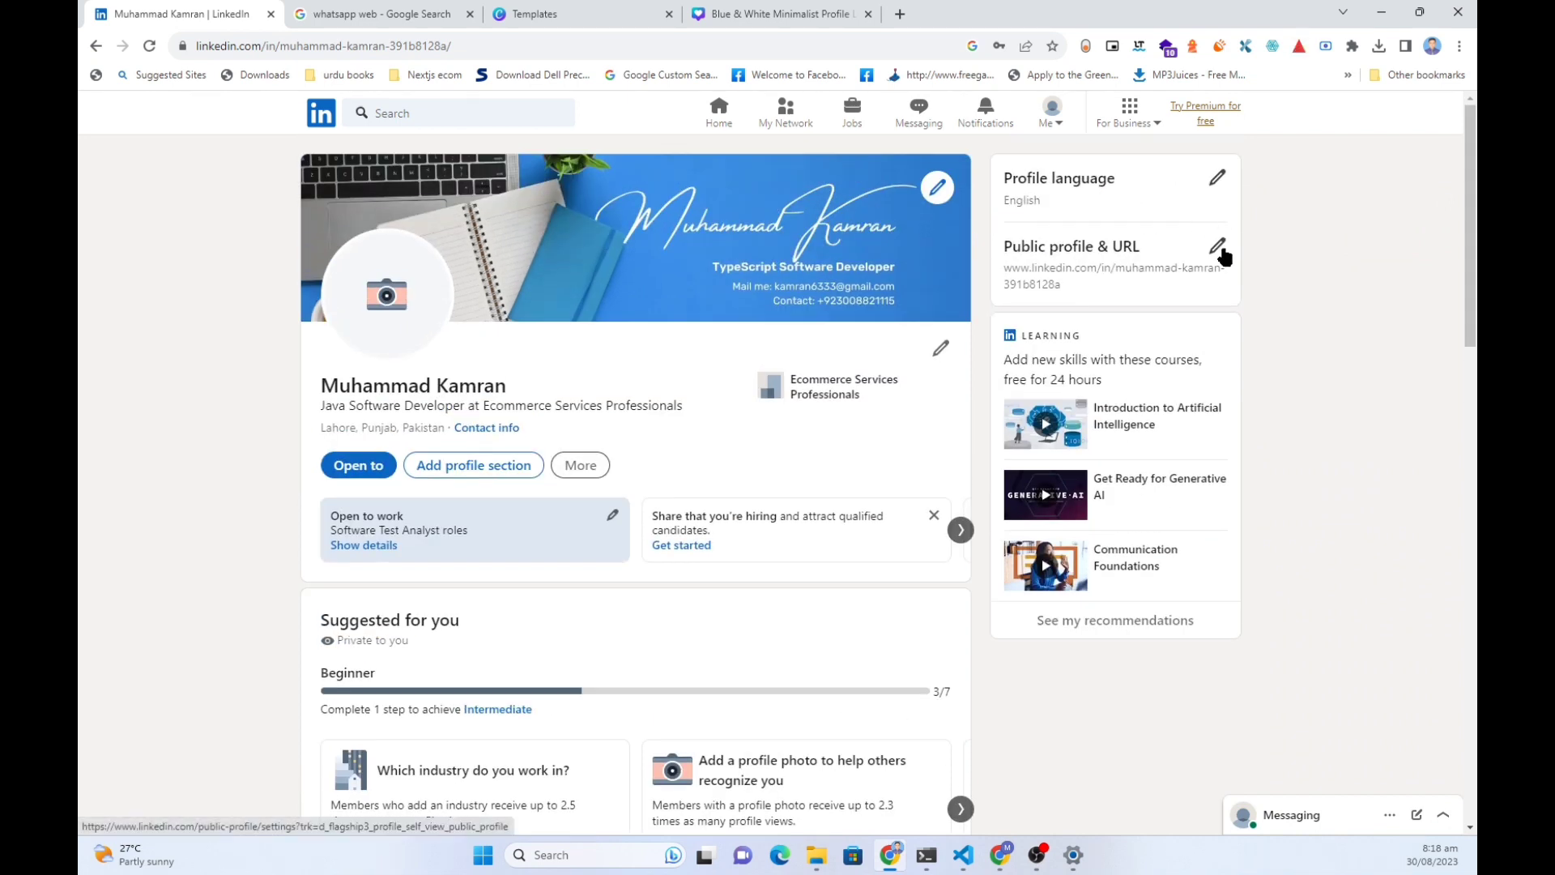
pyautogui.click(1219, 250)
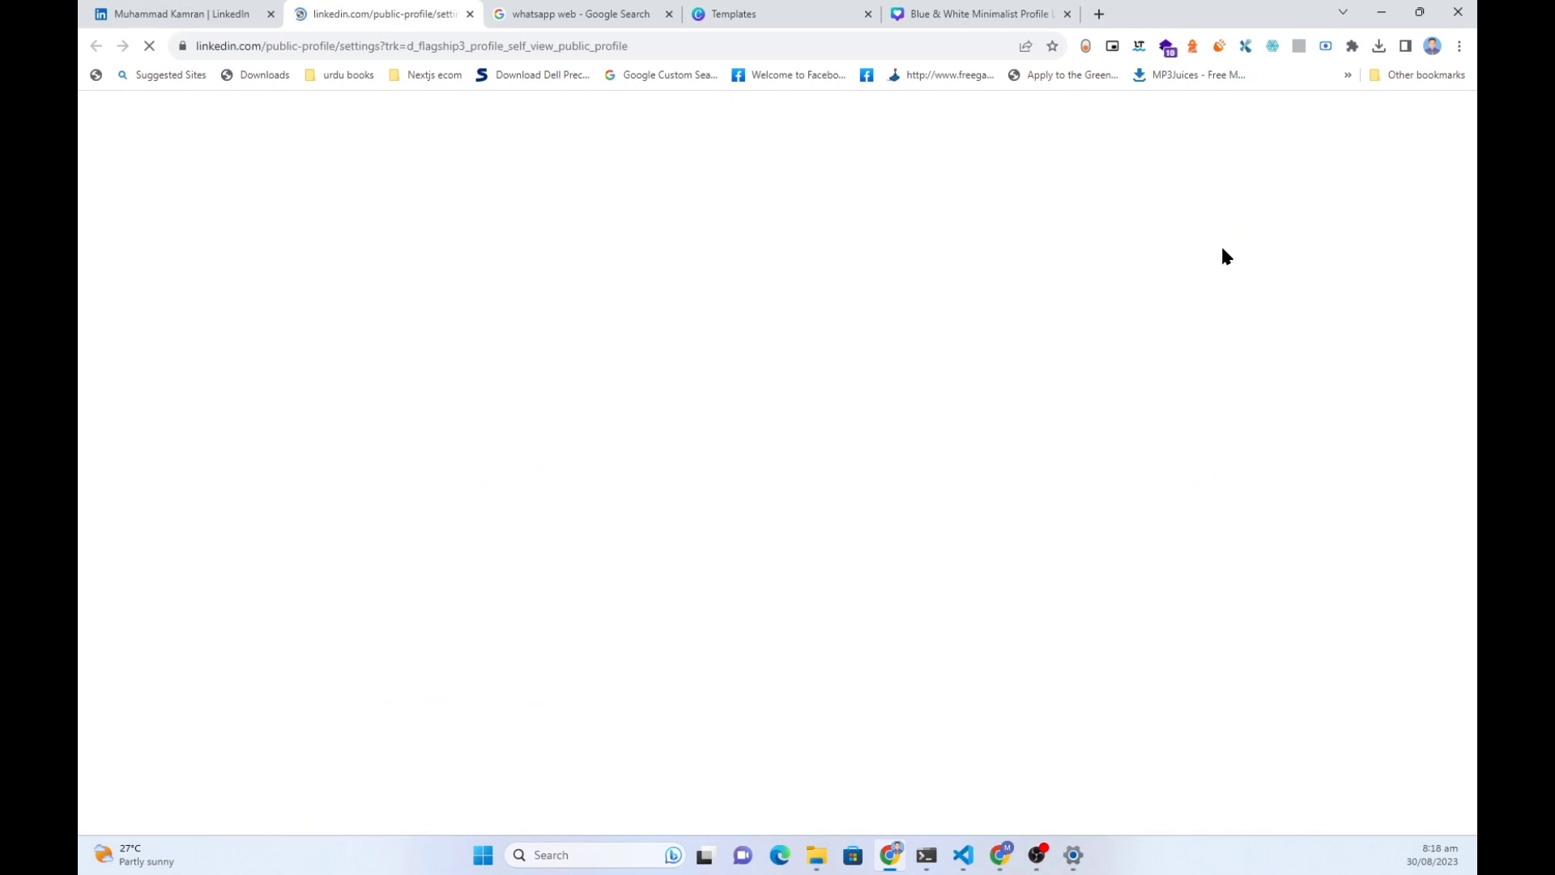
pyautogui.click(166, 12)
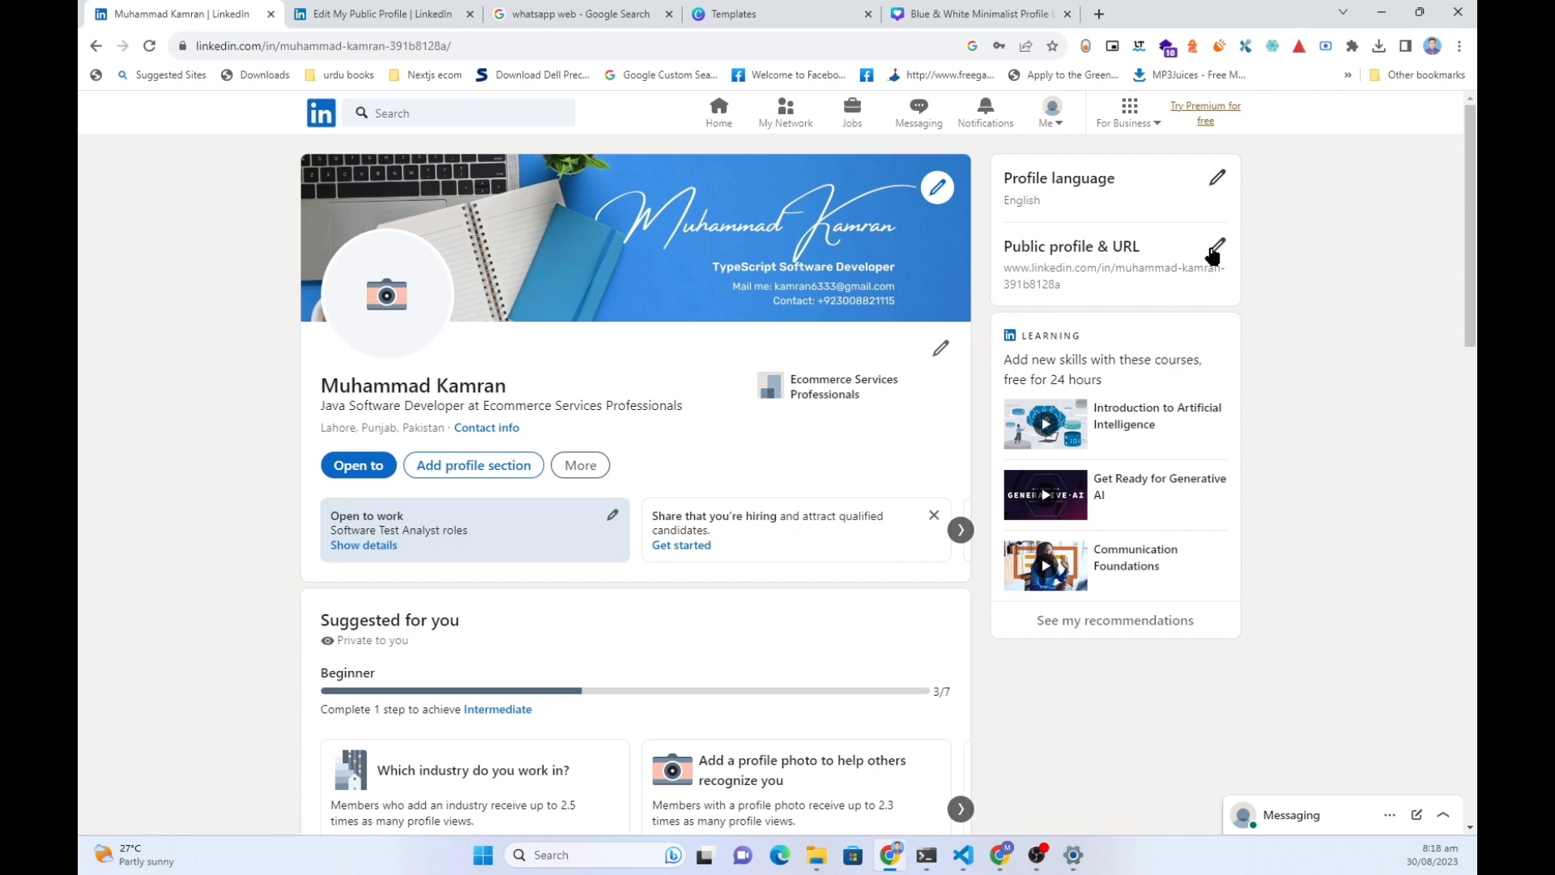
pyautogui.click(328, 14)
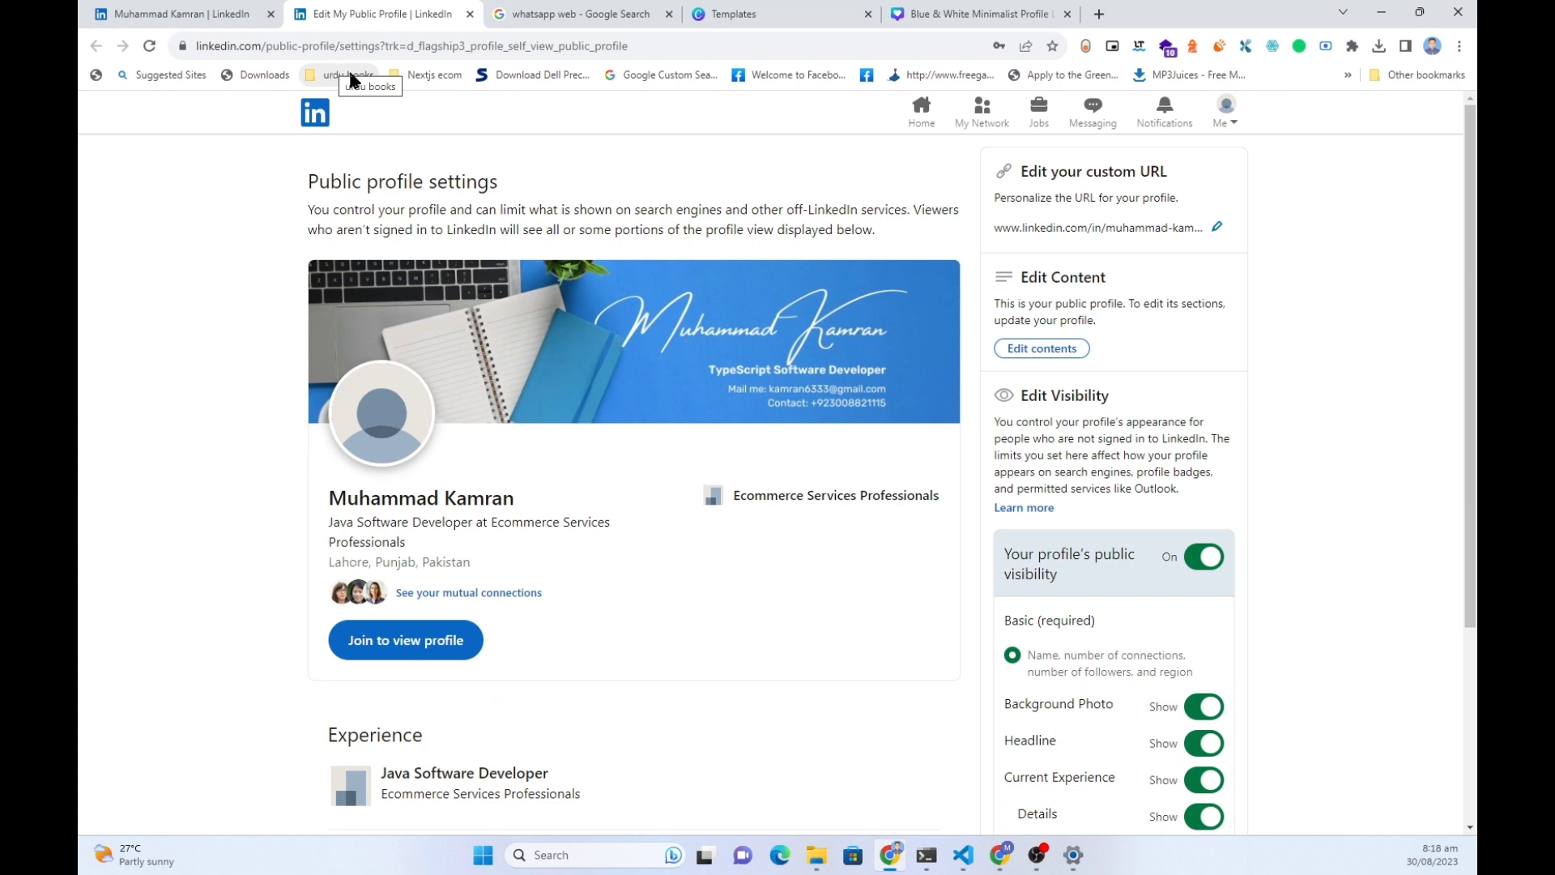
# Open the custom URL editor and delete the trailing number from the profile URL.
pyautogui.click(1218, 227)
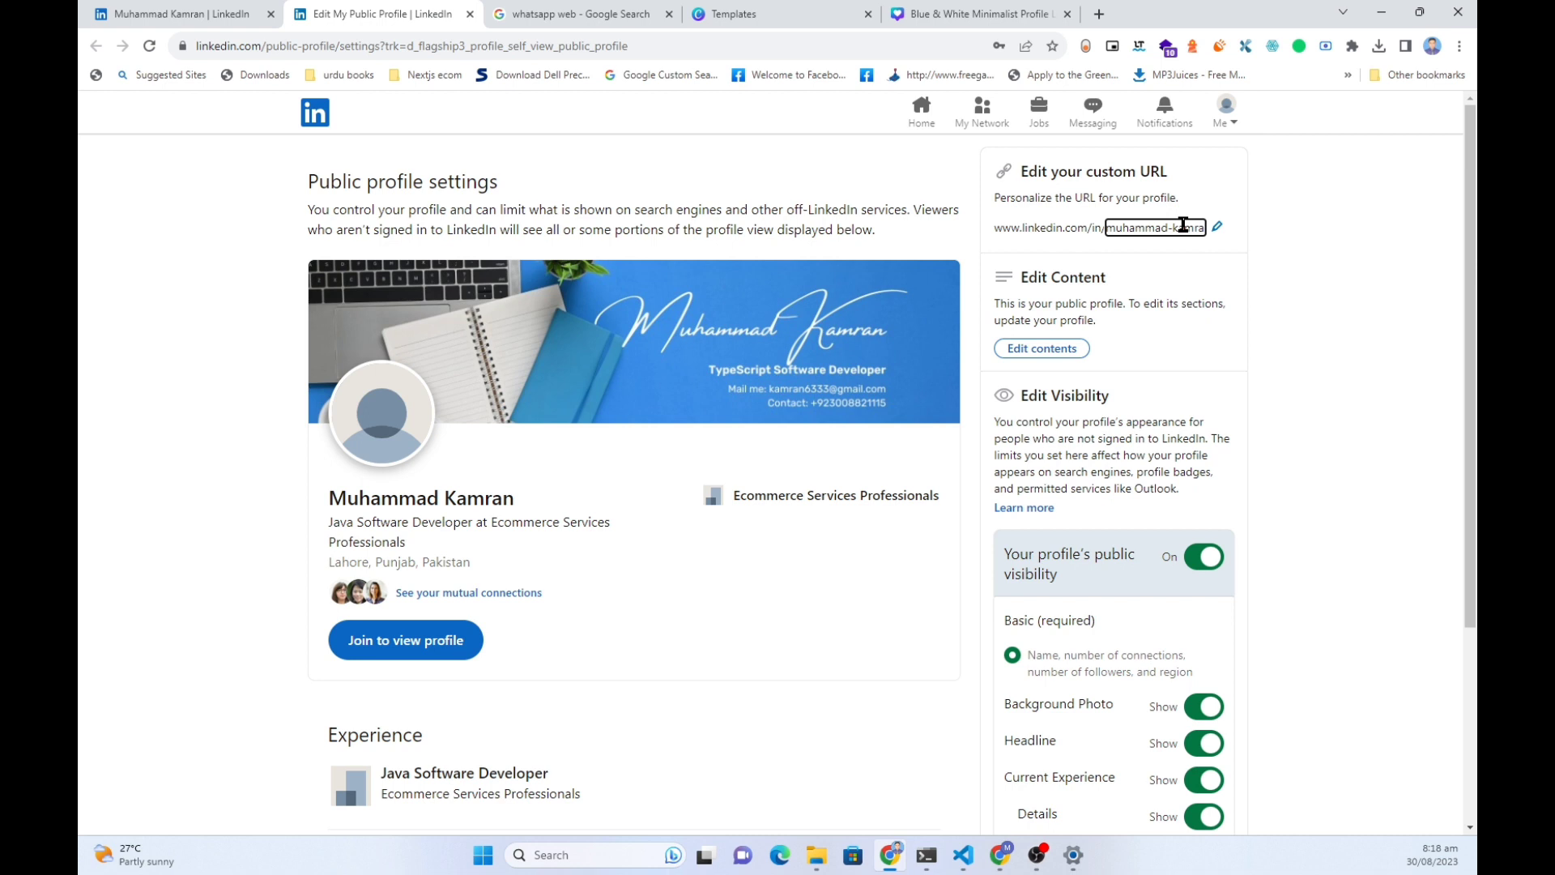
pyautogui.press('End')
pyautogui.doubleClick(1184, 225)
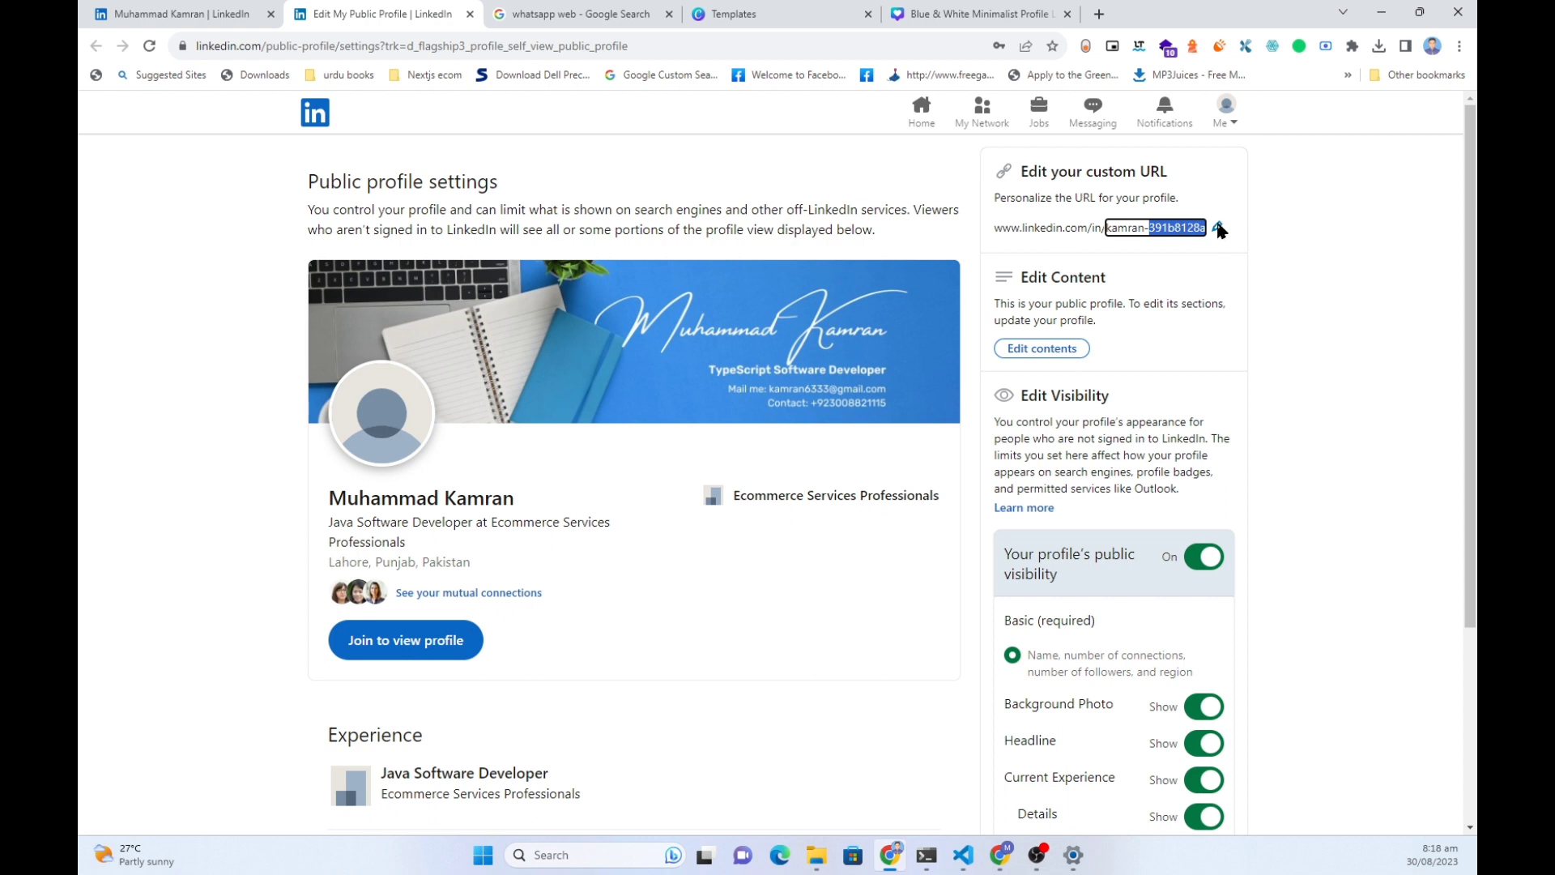
pyautogui.click(1219, 227)
pyautogui.click(1181, 224)
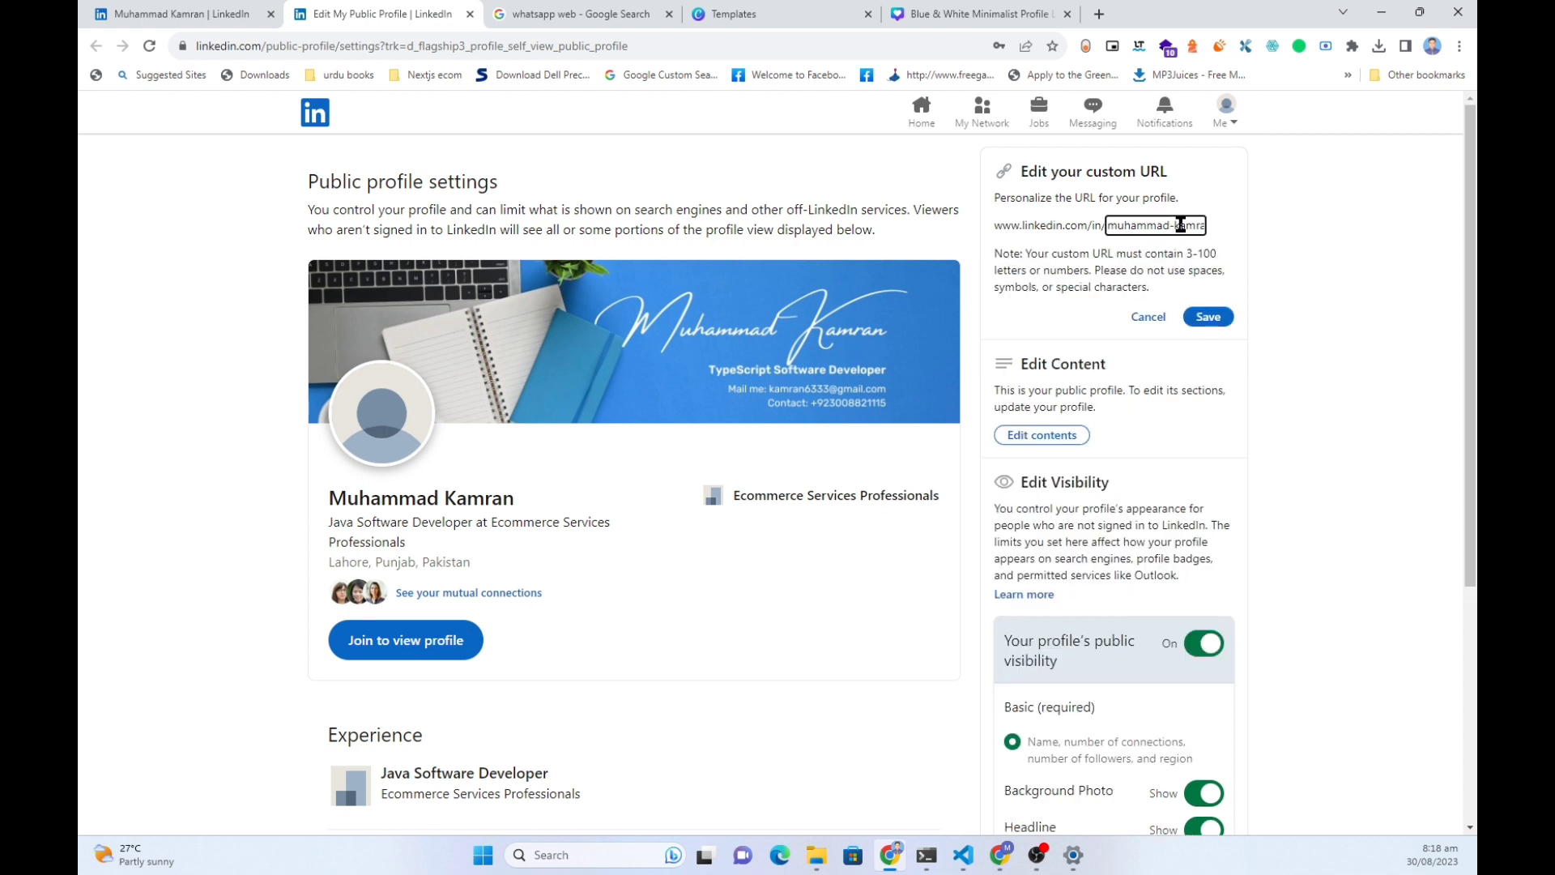
pyautogui.press('Right')
pyautogui.press('Right')
pyautogui.press('Right')
pyautogui.press('Right')
pyautogui.press('Right')
pyautogui.press('Right')
pyautogui.press('Right')
pyautogui.press('Right')
pyautogui.press('Right')
pyautogui.press('Right')
pyautogui.press('Right')
pyautogui.press('Right')
pyautogui.press('Right')
pyautogui.press('Right')
pyautogui.press('Right')
pyautogui.press('BackSpace')
pyautogui.press('BackSpace')
pyautogui.press('BackSpace')
pyautogui.press('BackSpace')
pyautogui.press('BackSpace')
# Type the new hyphenated word ending into the custom URL and save it.
pyautogui.press('BackSpace')
pyautogui.press('BackSpace')
pyautogui.press('BackSpace')
pyautogui.press('BackSpace')
pyautogui.write('all')
pyautogui.press('BackSpace')
pyautogui.write('irana')
pyautogui.click(1181, 225)
pyautogui.write('-')
pyautogui.press('BackSpace')
pyautogui.press('BackSpace')
pyautogui.press('BackSpace')
pyautogui.press('BackSpace')
pyautogui.press('BackSpace')
pyautogui.press('BackSpace')
pyautogui.press('BackSpace')
pyautogui.press('BackSpace')
pyautogui.write('f')
pyautogui.write('y')
pyautogui.write('pe')
pyautogui.write('script')
pyautogui.write('-')
pyautogui.write('insight')
pyautogui.write('s')
pyautogui.press('Home')
pyautogui.press('Right')
pyautogui.press('Right')
pyautogui.press('Right')
pyautogui.press('Right')
pyautogui.press('Right')
pyautogui.press('Right')
pyautogui.press('Right')
pyautogui.press('Right')
pyautogui.press('Right')
pyautogui.press('Right')
pyautogui.press('Right')
pyautogui.press('Right')
pyautogui.press('Right')
pyautogui.press('Right')
pyautogui.press('Right')
pyautogui.press('Right')
pyautogui.press('Right')
pyautogui.press('Right')
pyautogui.press('Right')
pyautogui.press('Right')
pyautogui.press('Right')
pyautogui.press('Right')
pyautogui.press('Right')
pyautogui.press('Right')
pyautogui.press('Right')
pyautogui.press('Right')
pyautogui.click(1206, 318)
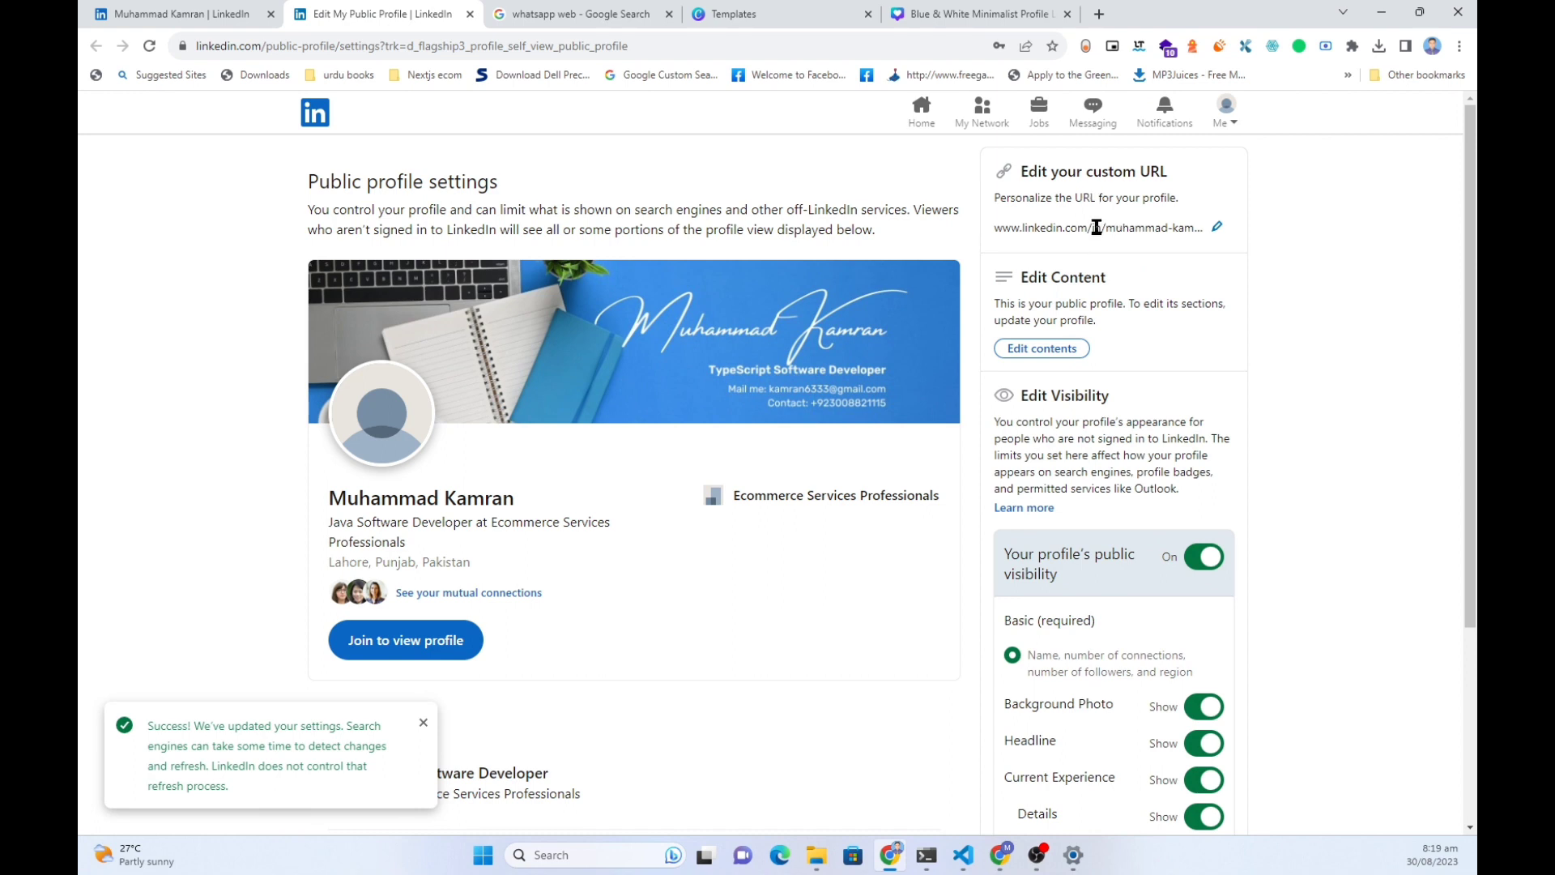
# Replace the old custom profile URL with a shorter name-based one and try saving it.
pyautogui.click(1218, 229)
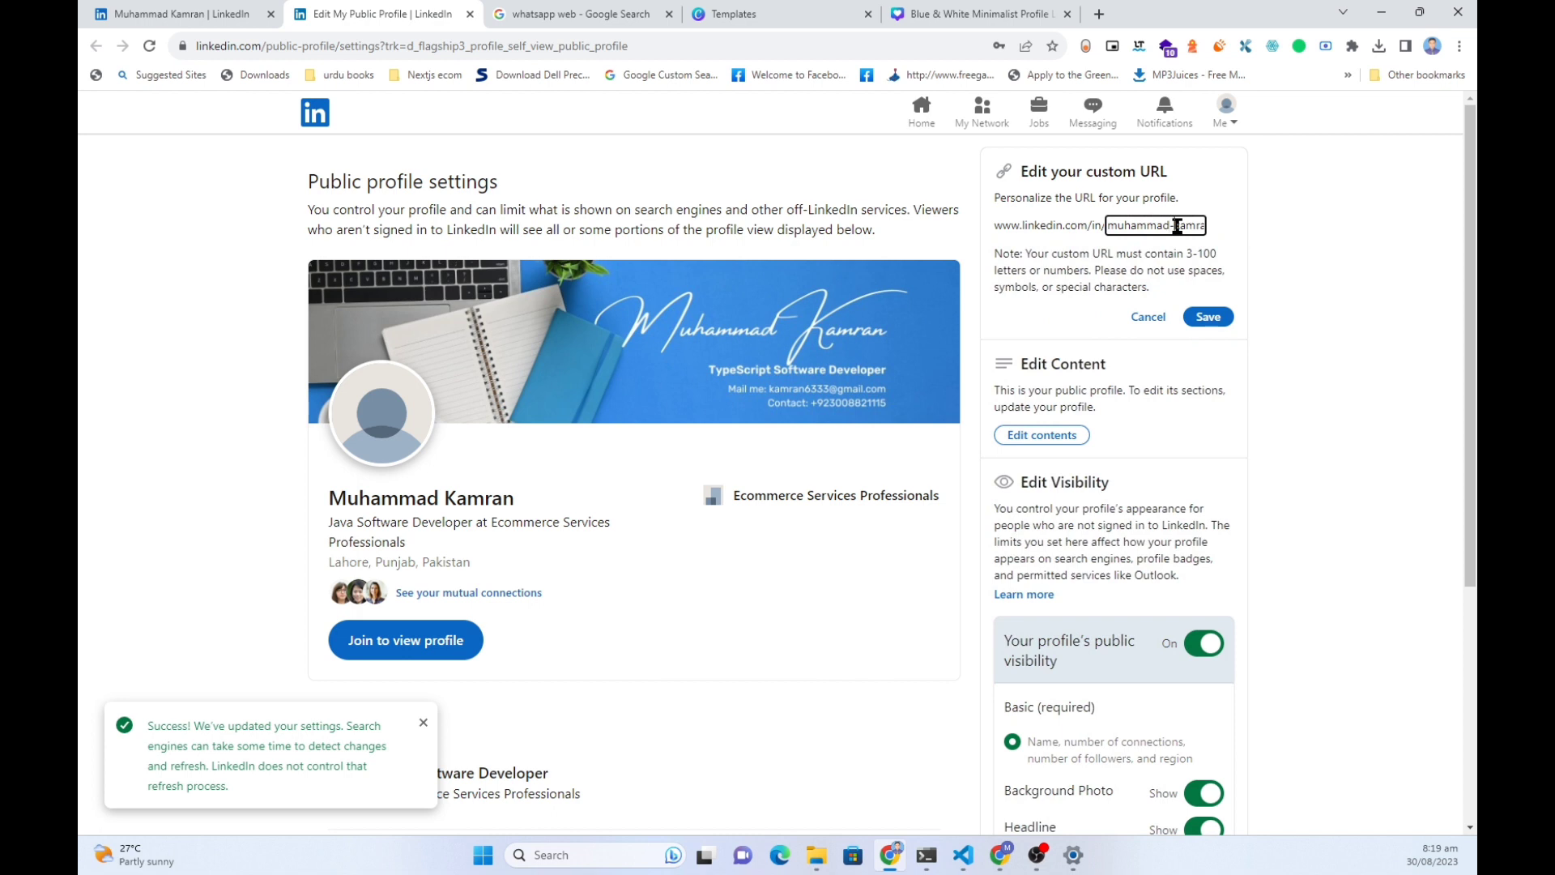
pyautogui.press('Home')
pyautogui.hotkey('ctrl', 'shift', 'Right')
pyautogui.hotkey('ctrl', 'shift', 'Right')
pyautogui.hotkey('shift', 'End')
pyautogui.write('mk')
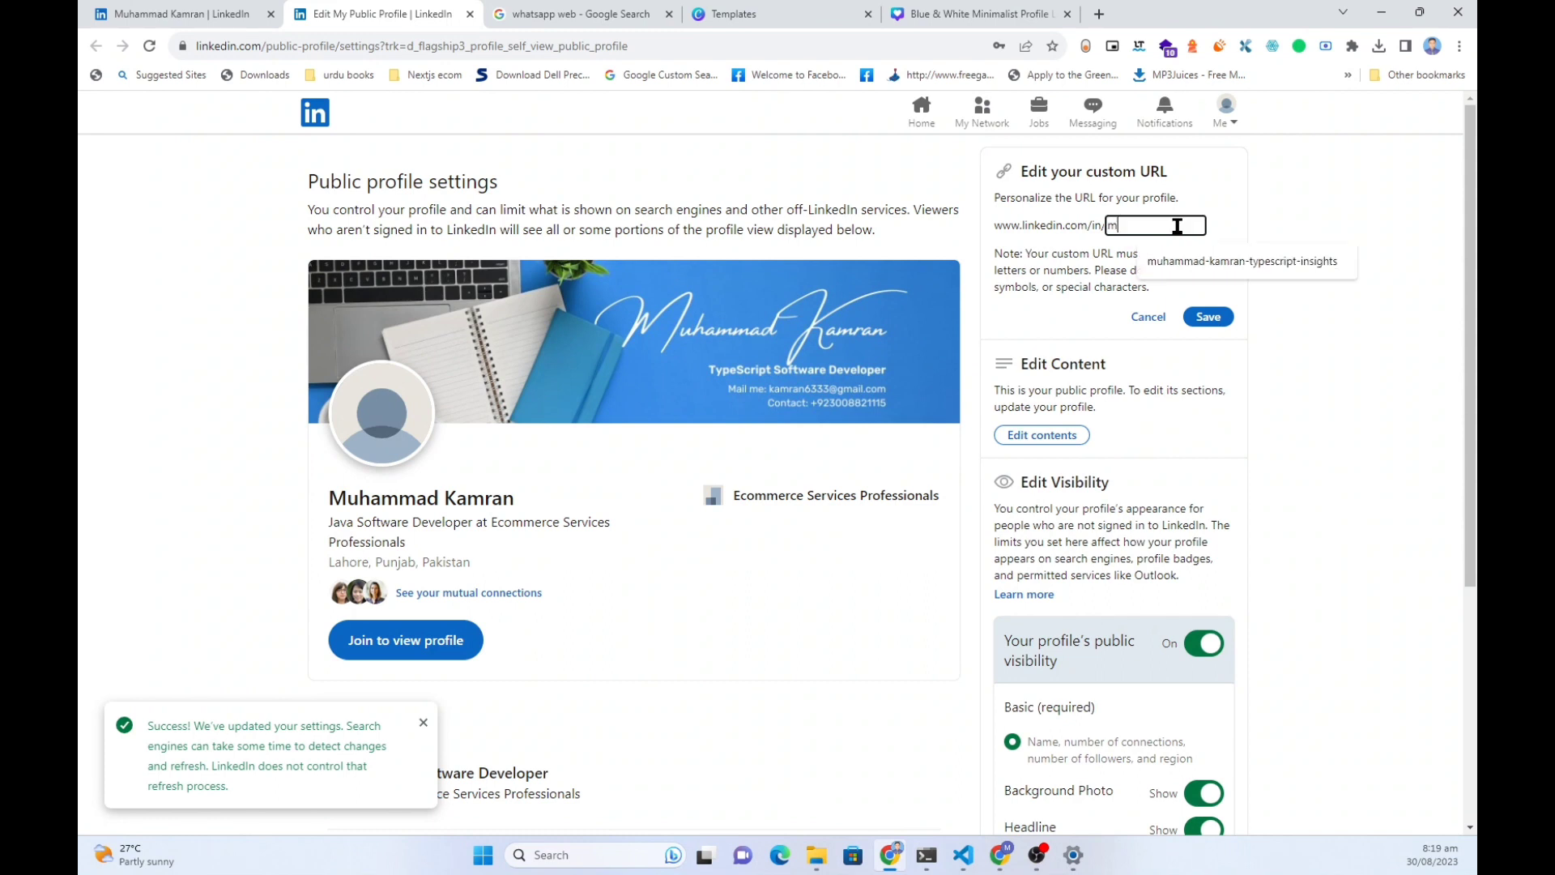
pyautogui.press('BackSpace')
pyautogui.press('BackSpace')
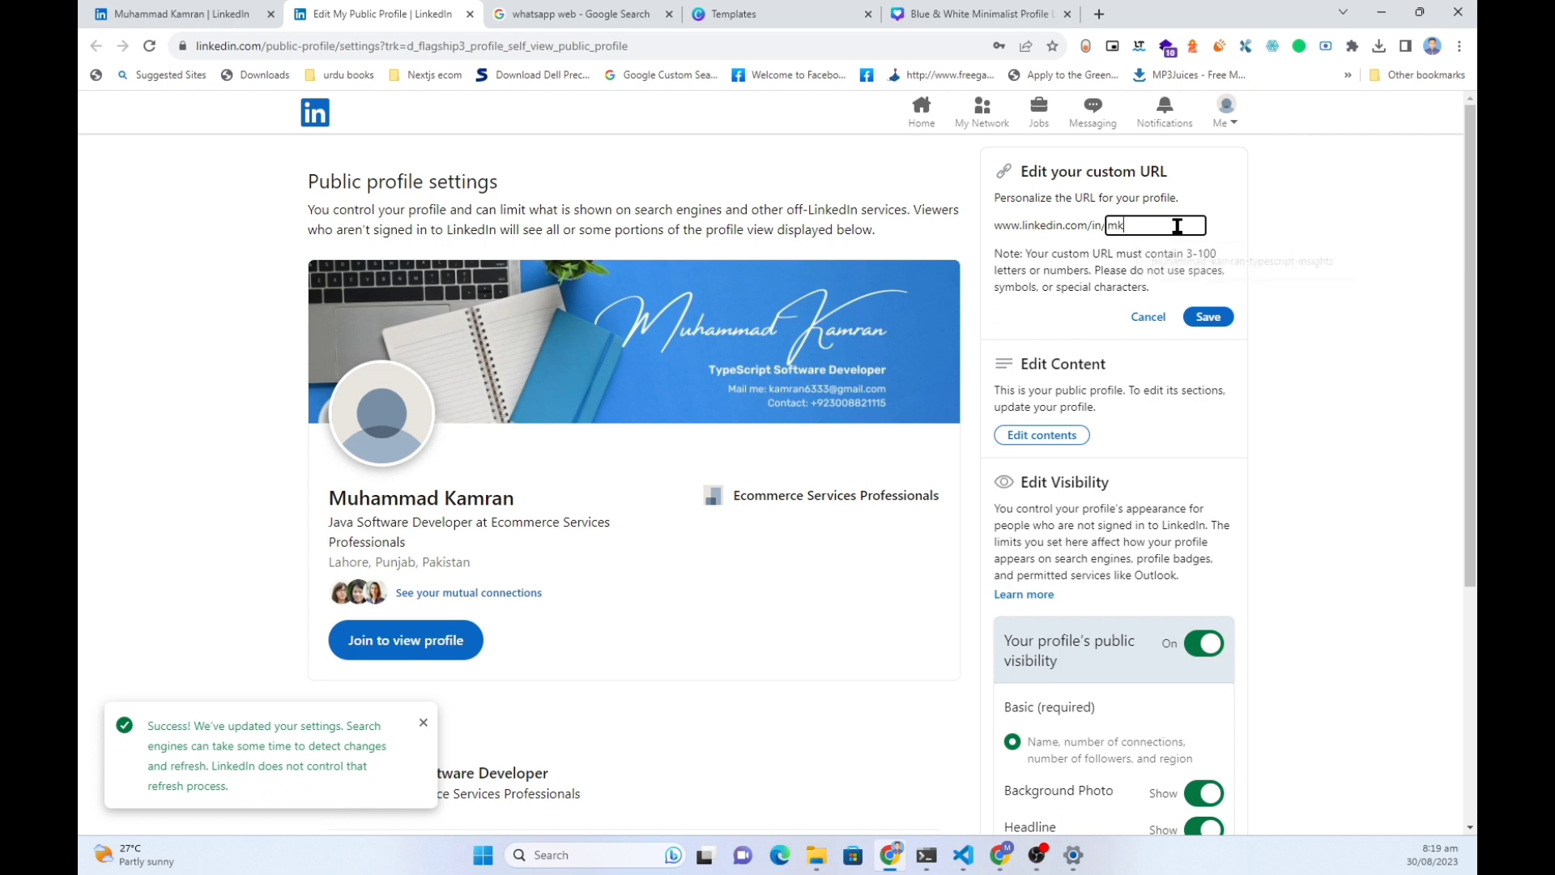
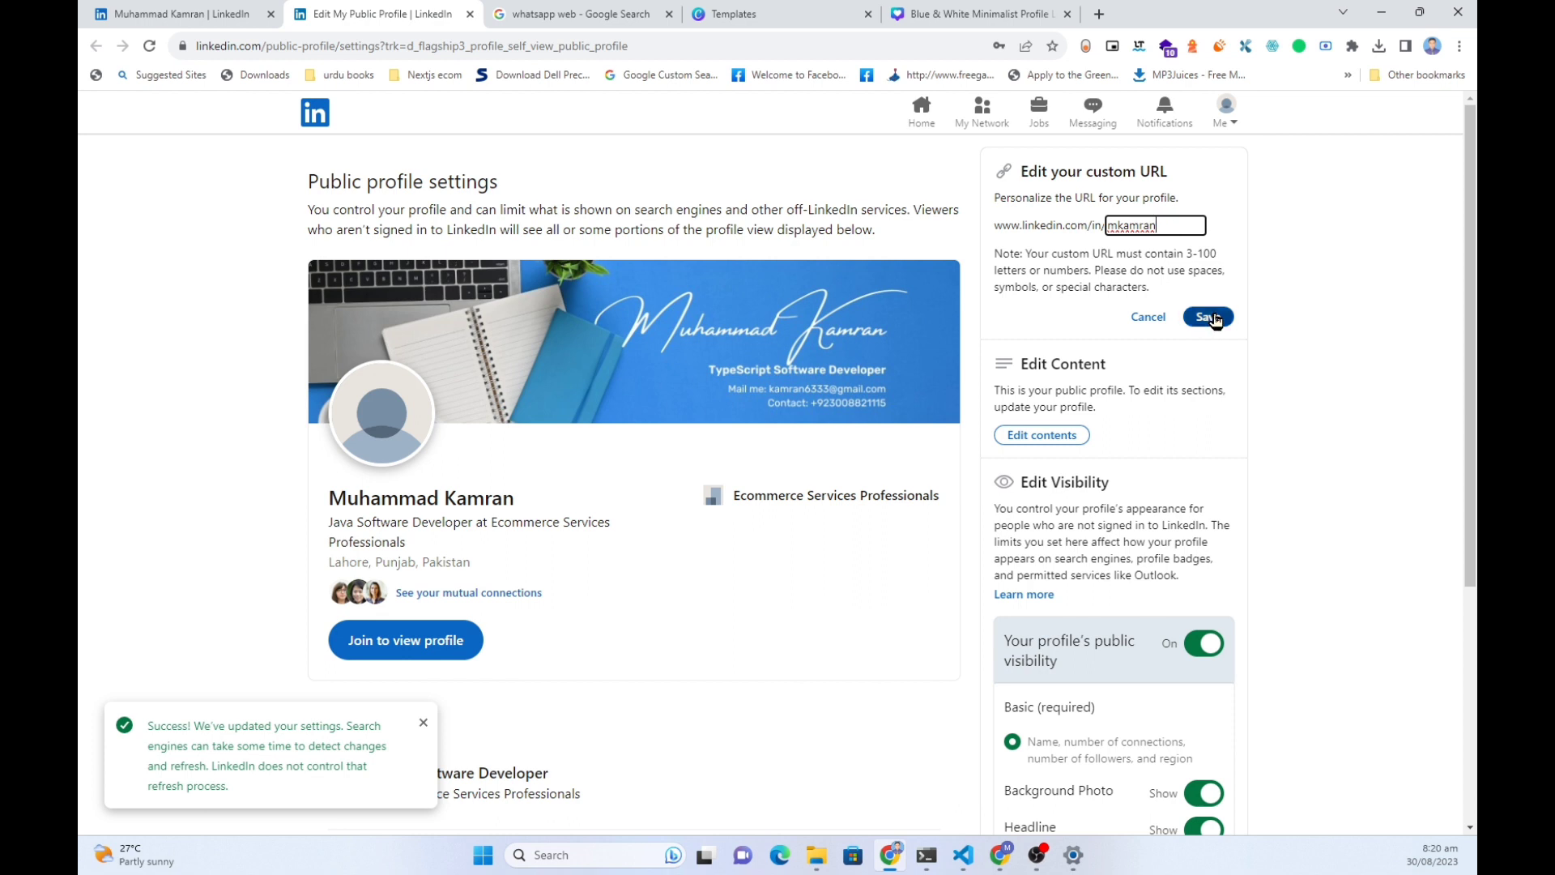
pyautogui.click(1213, 317)
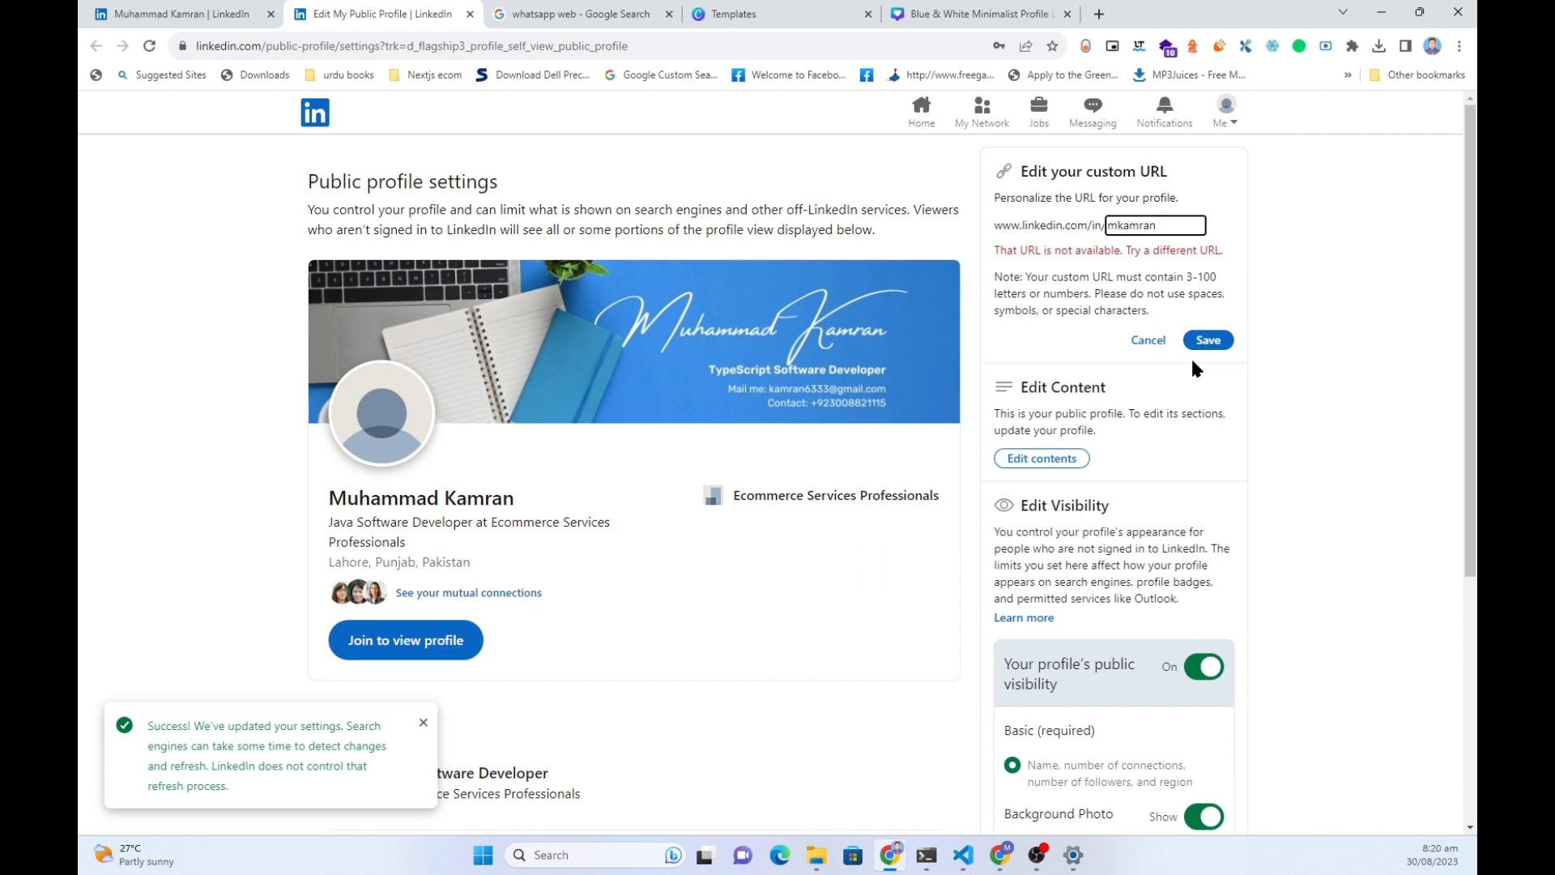
# Revise the custom URL to a 'typescript'-prefixed name-based version and save it once it's accepted.
pyautogui.press('BackSpace')
pyautogui.press('BackSpace')
pyautogui.press('BackSpace')
pyautogui.click(1208, 346)
pyautogui.press('BackSpace')
pyautogui.press('BackSpace')
pyautogui.press('BackSpace')
pyautogui.press('BackSpace')
pyautogui.write('typescriptkamran')
pyautogui.click(1207, 341)
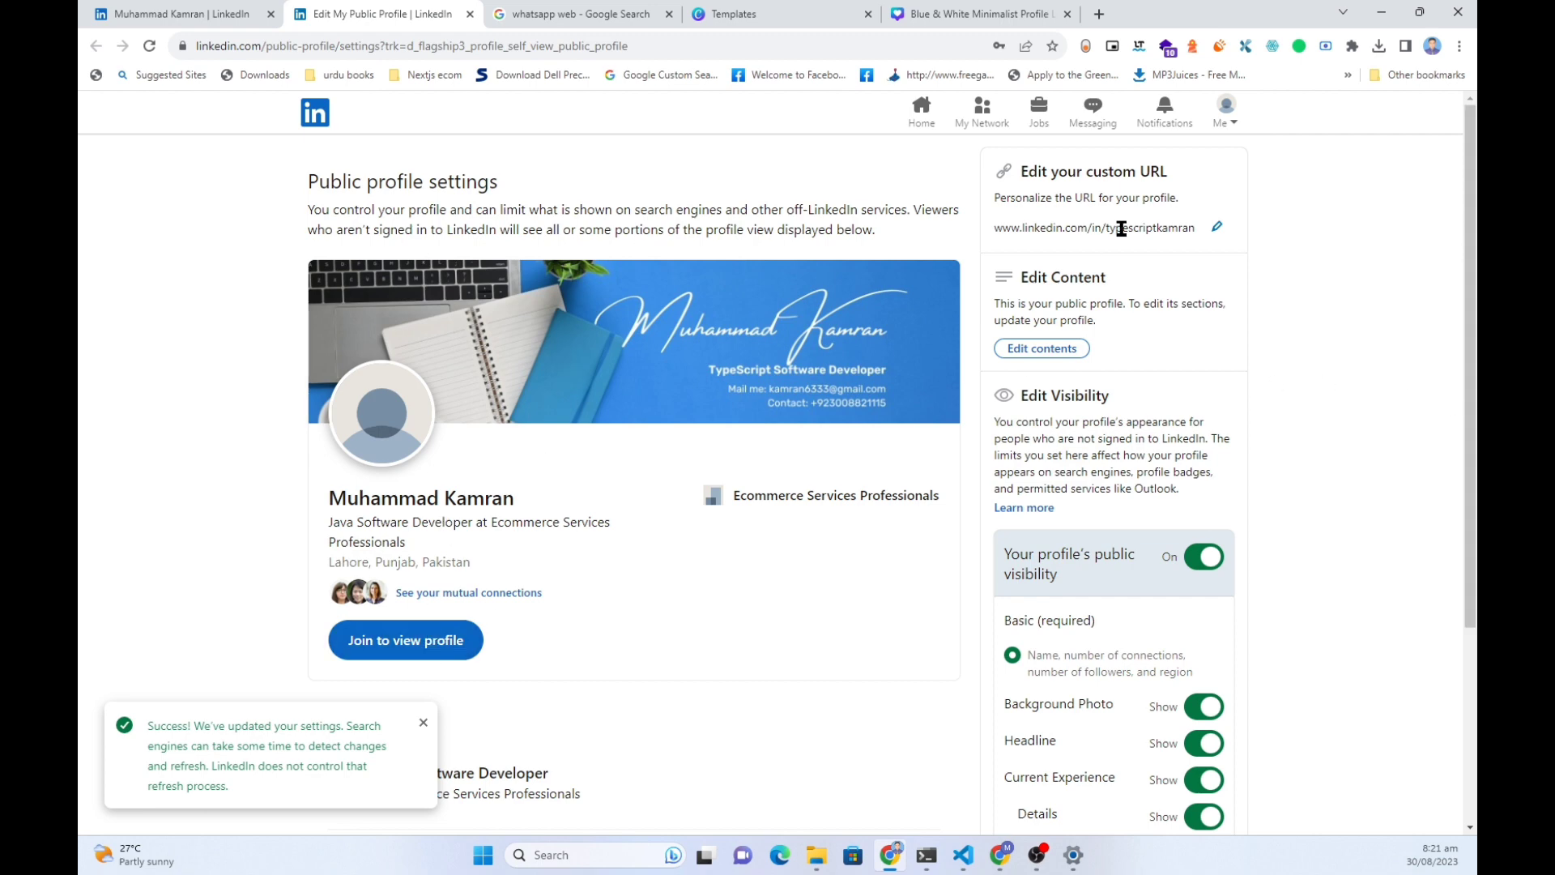
# Dismiss the settings-updated success notice and return to the LinkedIn Jobs page.
pyautogui.moveTo(1471, 272)
pyautogui.mouseDown()
pyautogui.moveTo(1476, 463)
pyautogui.moveTo(1476, 265)
pyautogui.mouseUp()
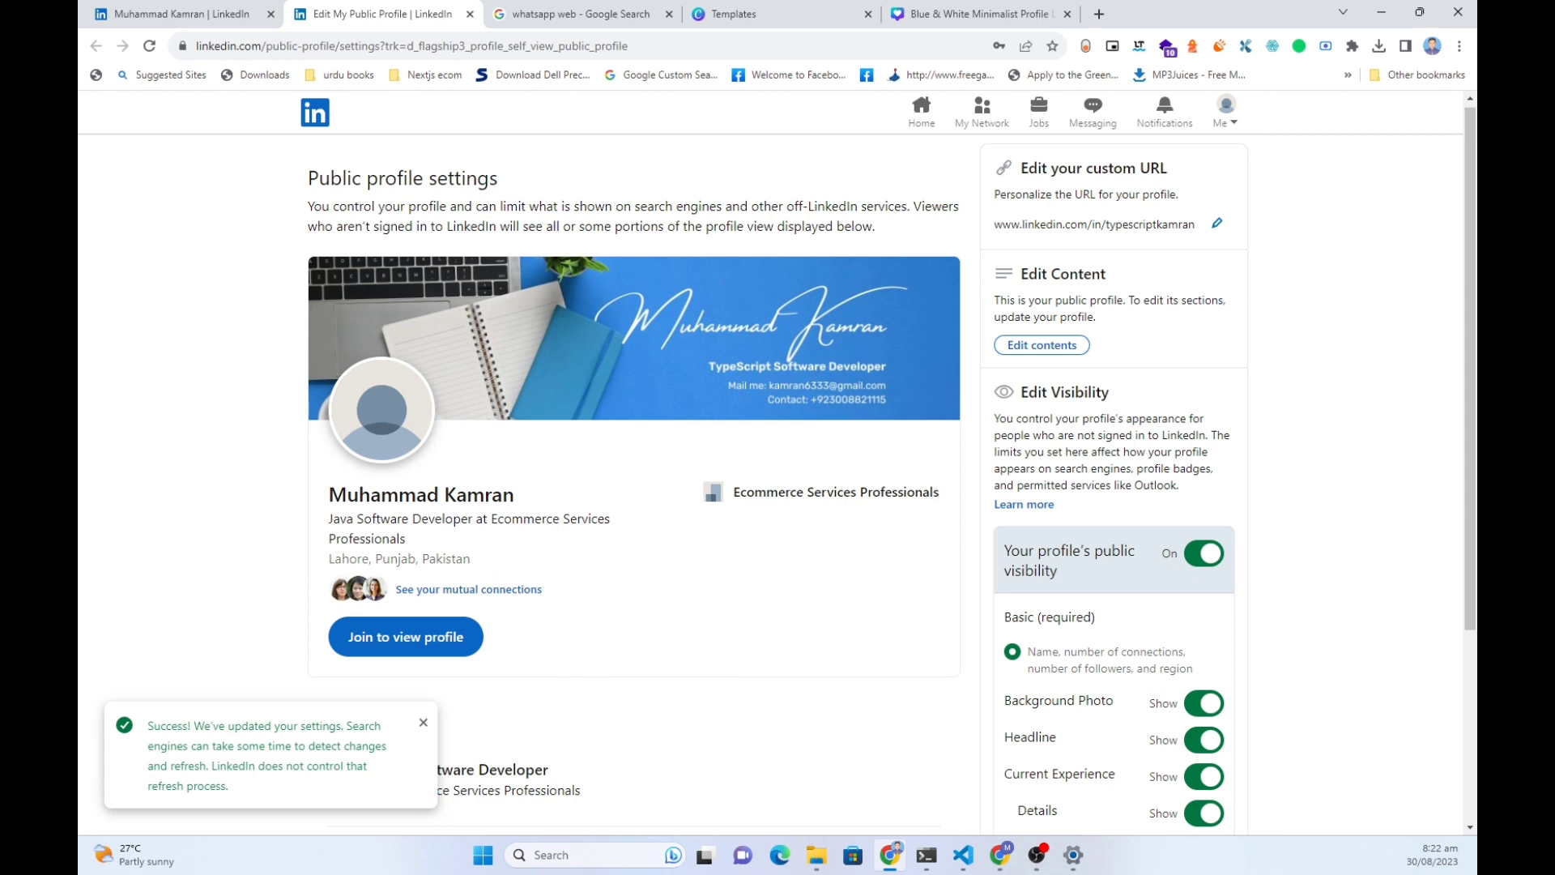
pyautogui.click(423, 725)
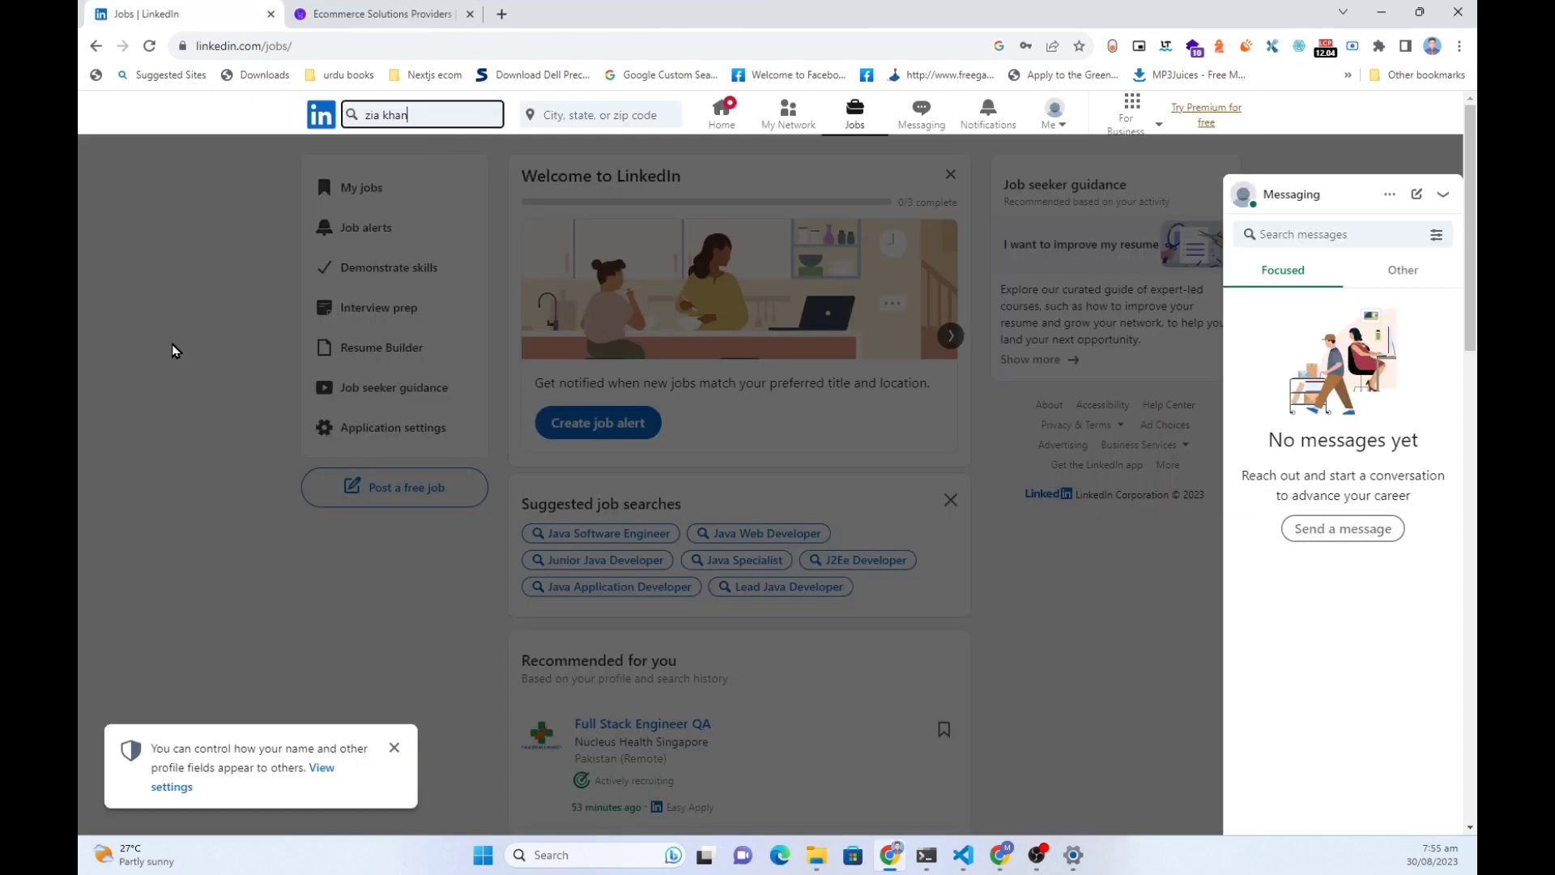
pyautogui.click(179, 344)
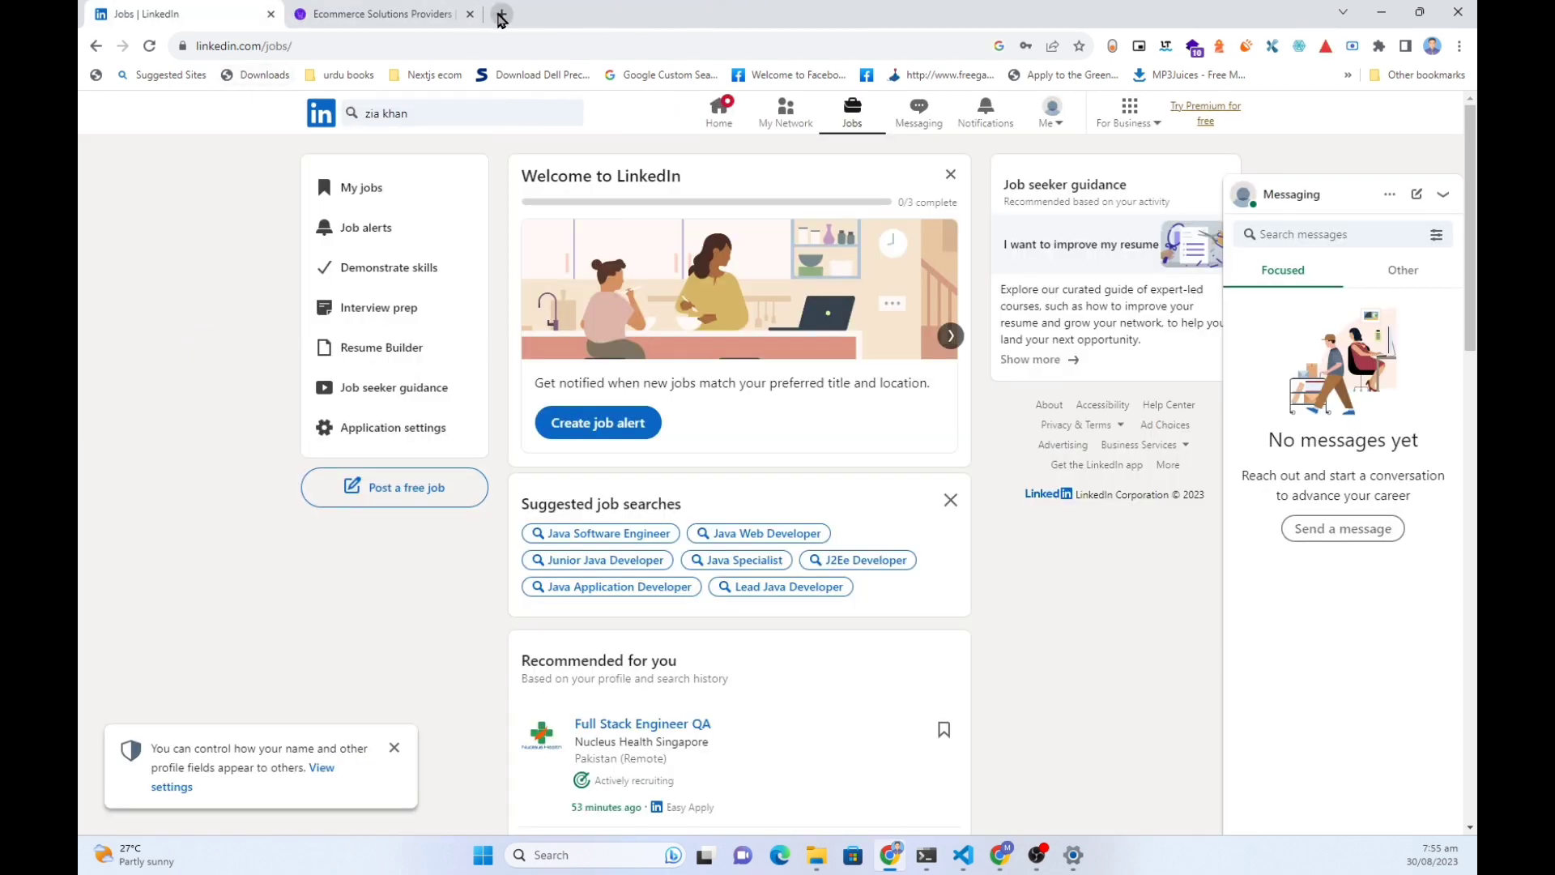
# Search Google for 'whatsapp web' in a new Chrome tab.
pyautogui.click(501, 15)
pyautogui.write('whatsapp web')
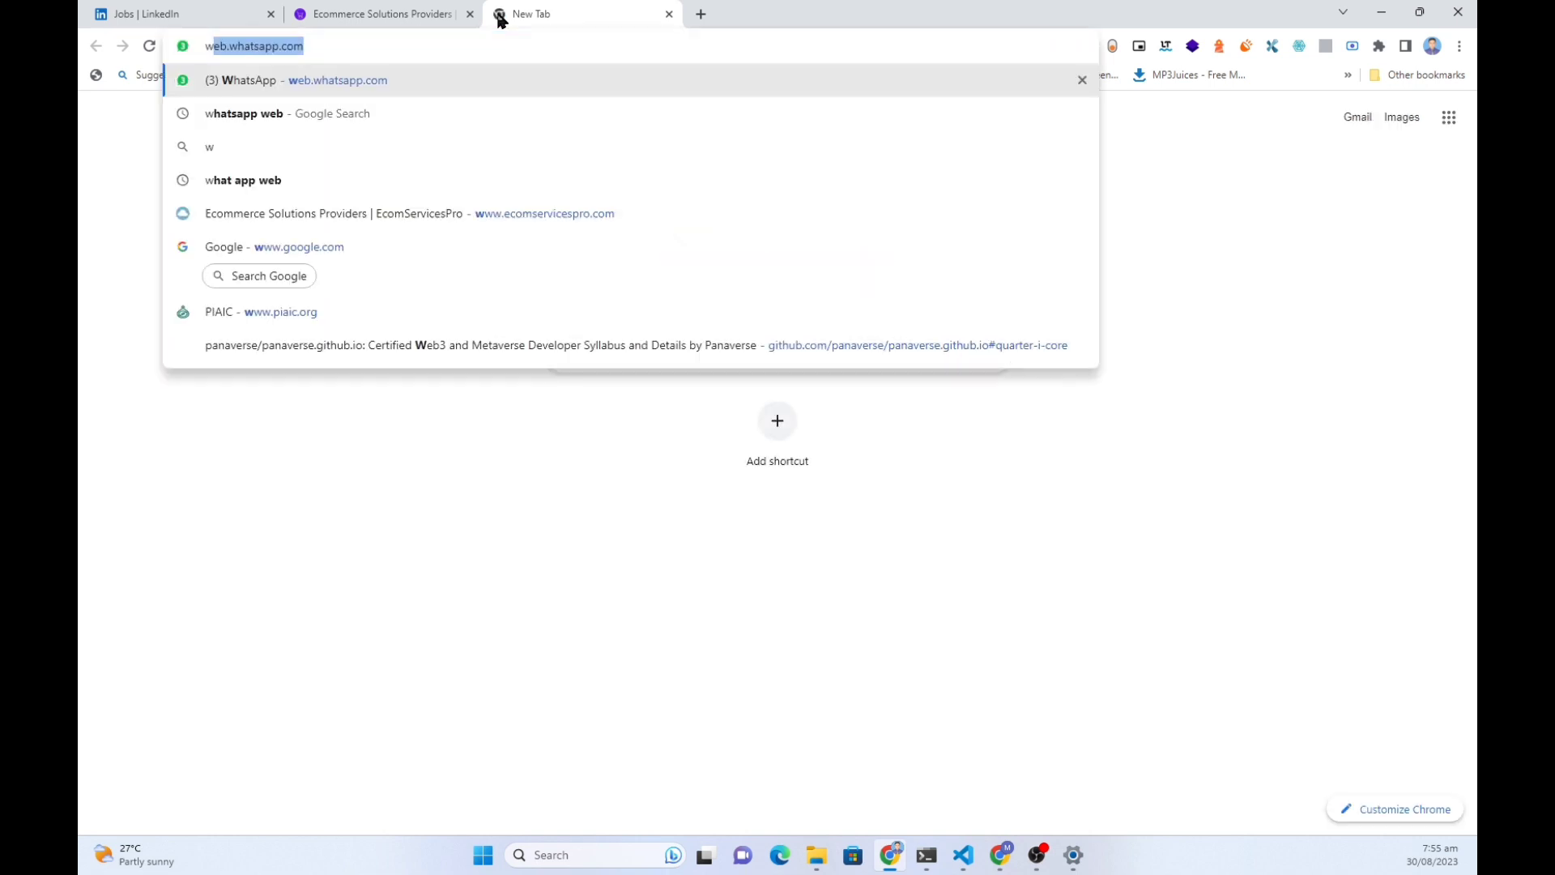
pyautogui.press('Return')
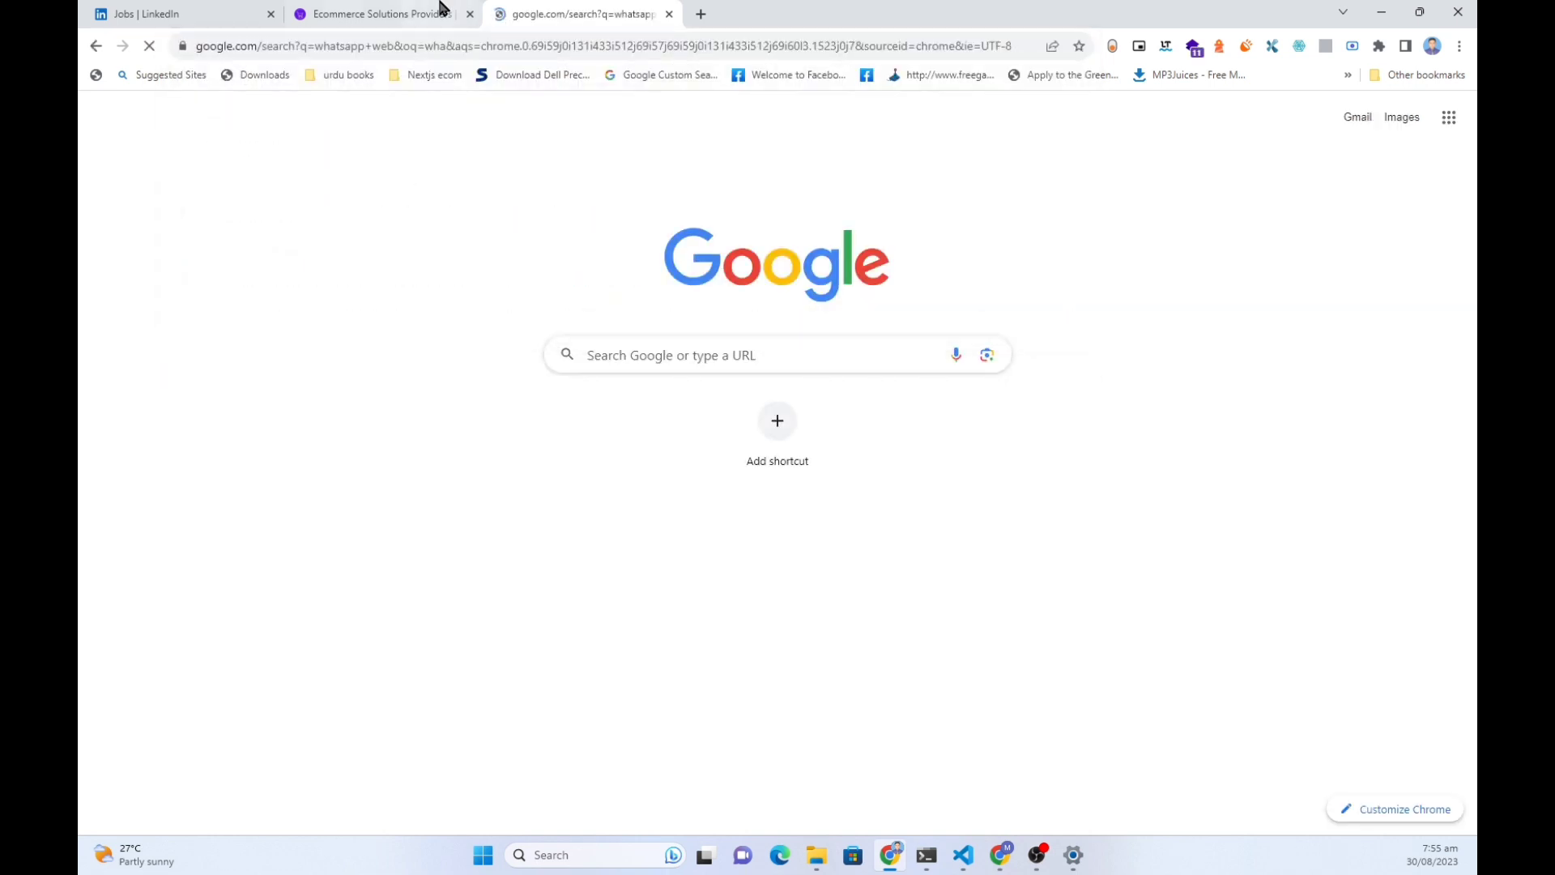
# Close the Ecommerce Solutions Providers tab and go back to LinkedIn Jobs.
pyautogui.click(442, 7)
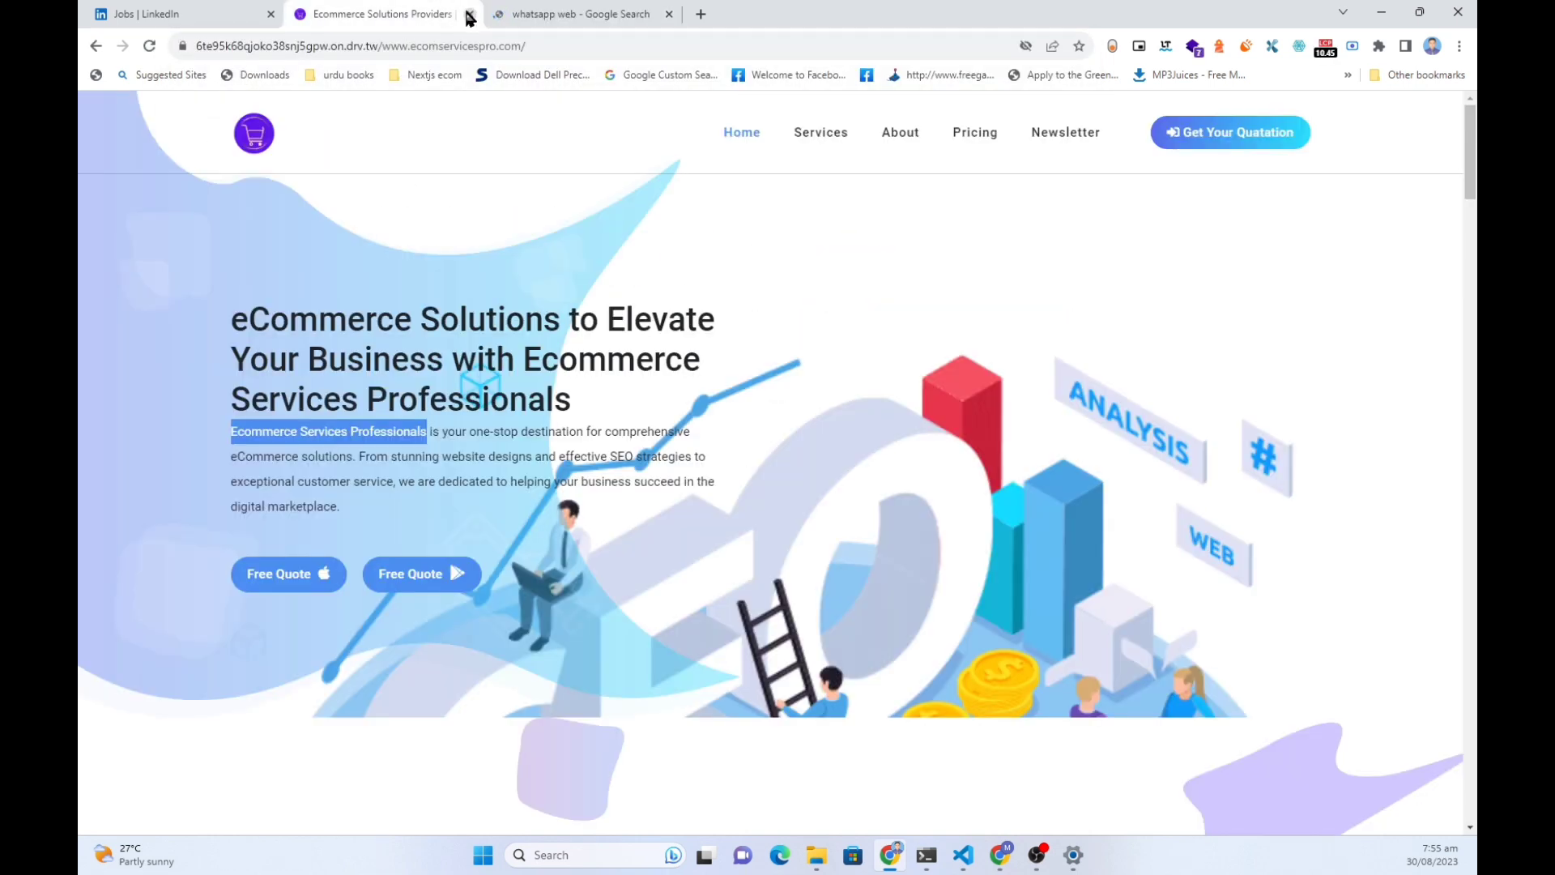
pyautogui.click(470, 14)
pyautogui.click(229, 8)
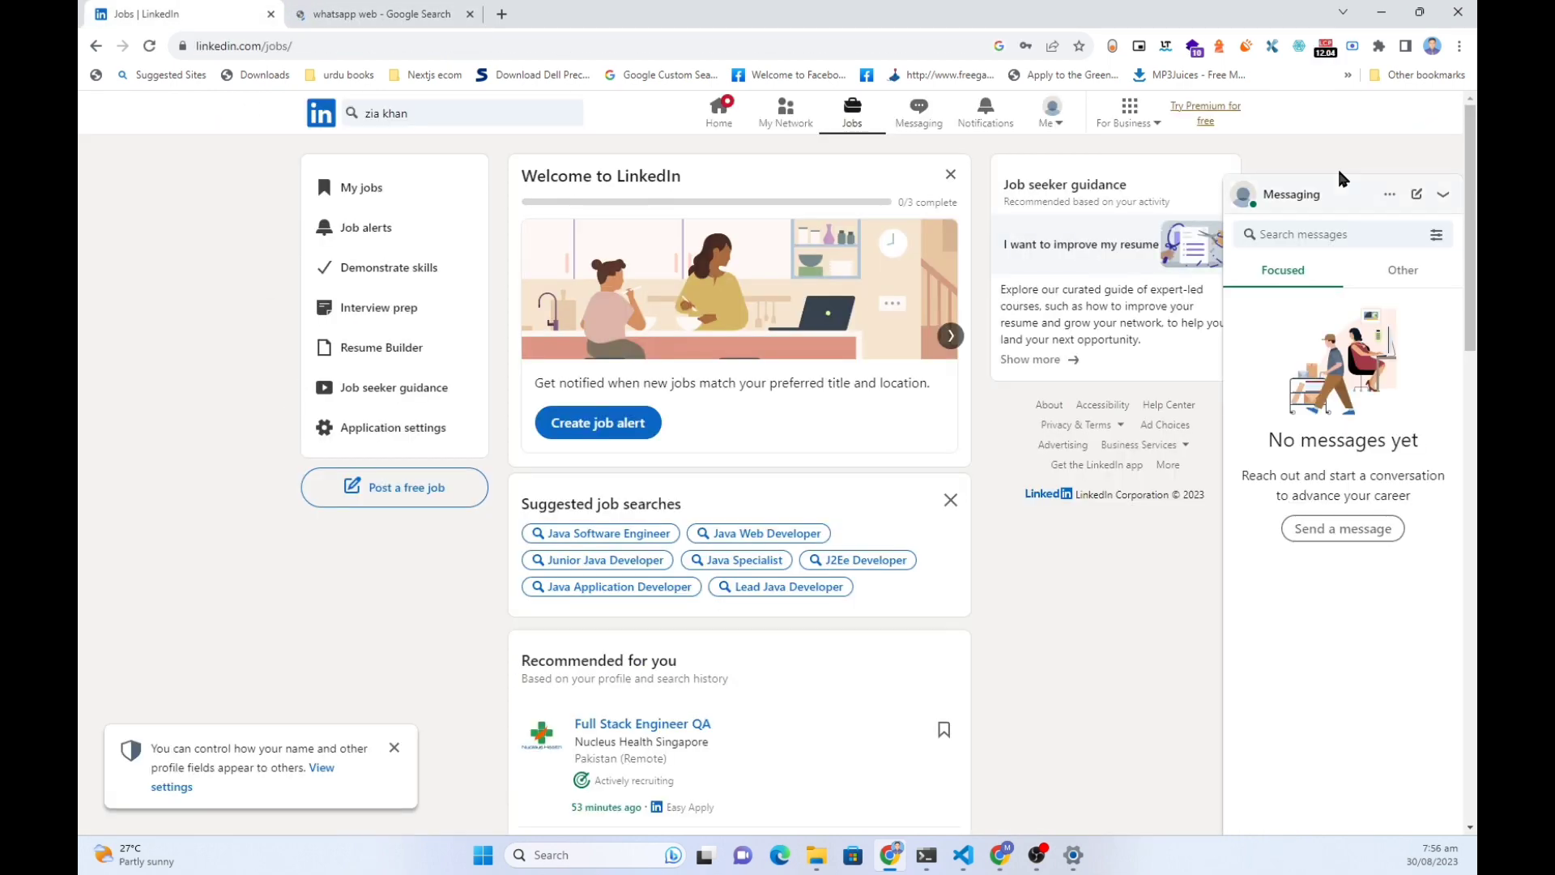
# Switch from the Jobs page to the LinkedIn Home feed.
pyautogui.moveTo(1472, 203); pyautogui.dragTo(1456, 163)
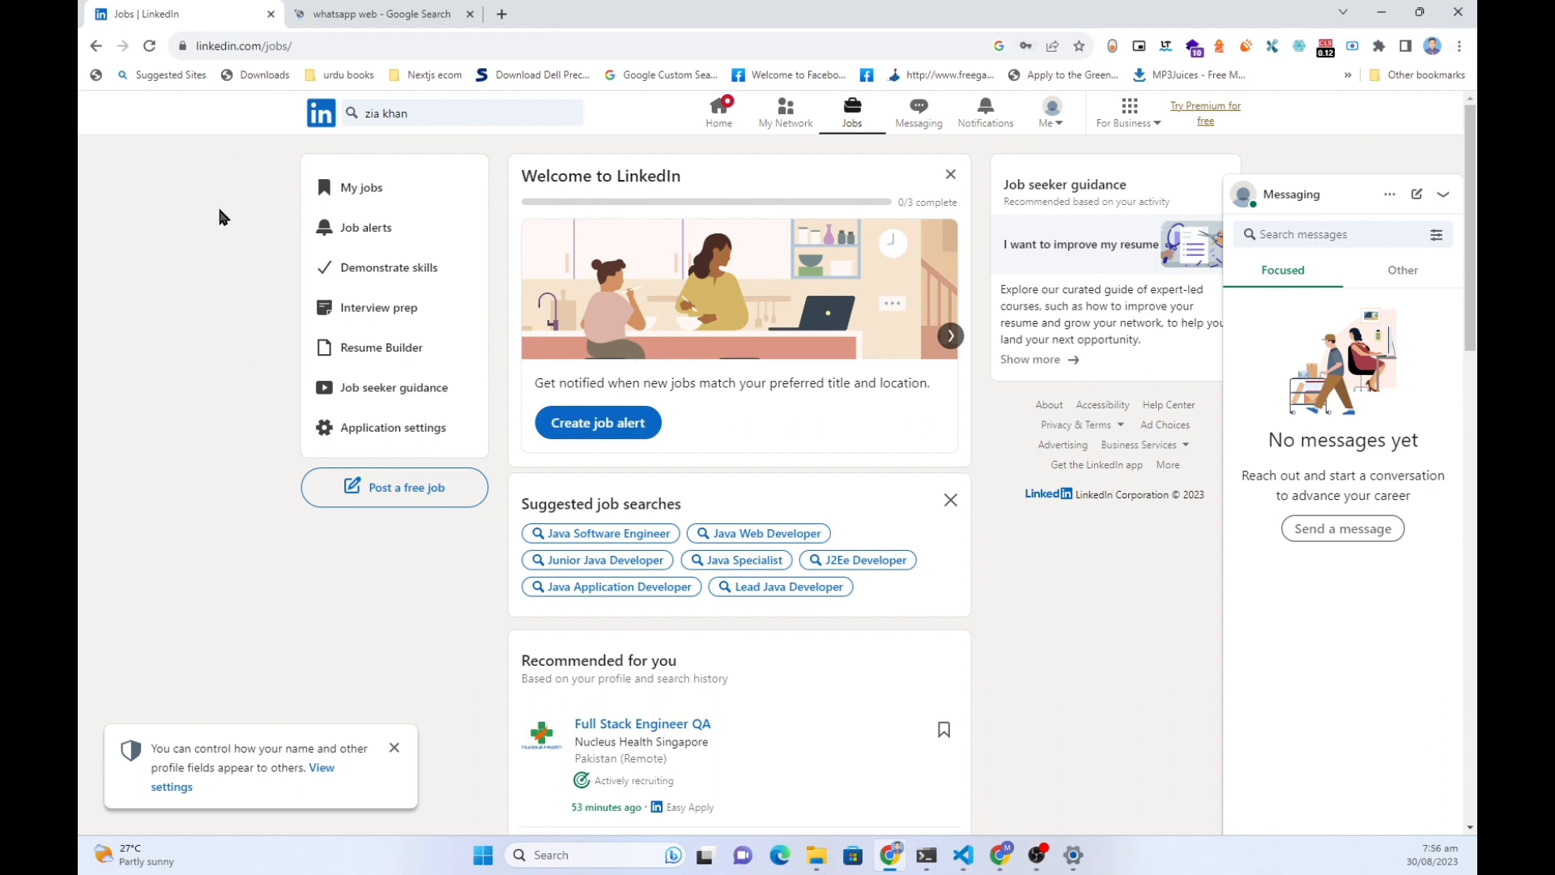
pyautogui.click(727, 121)
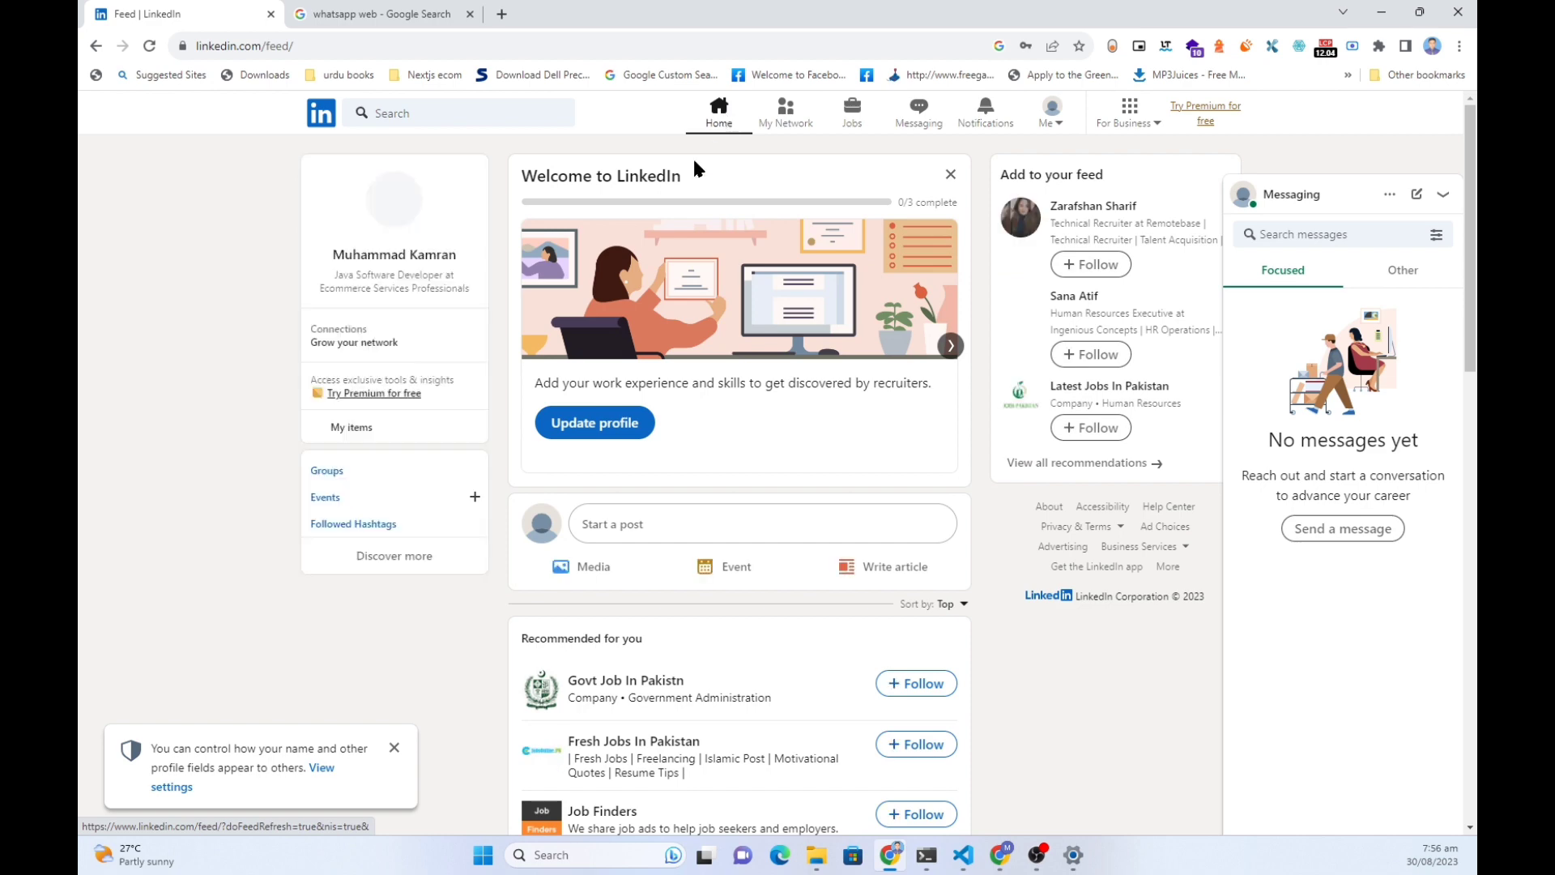
pyautogui.click(624, 420)
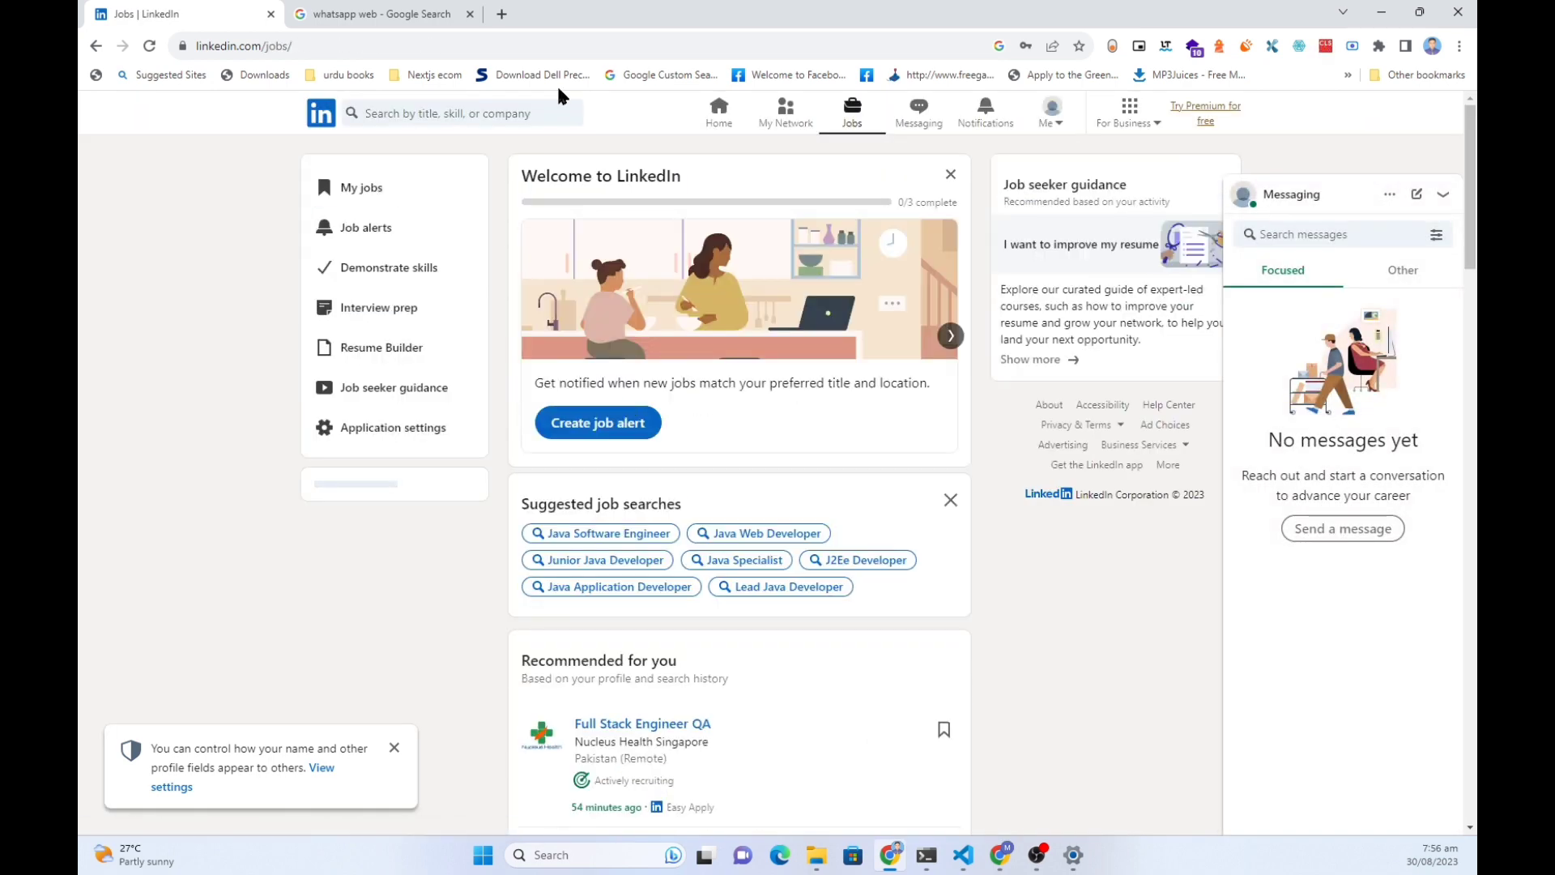
pyautogui.click(720, 109)
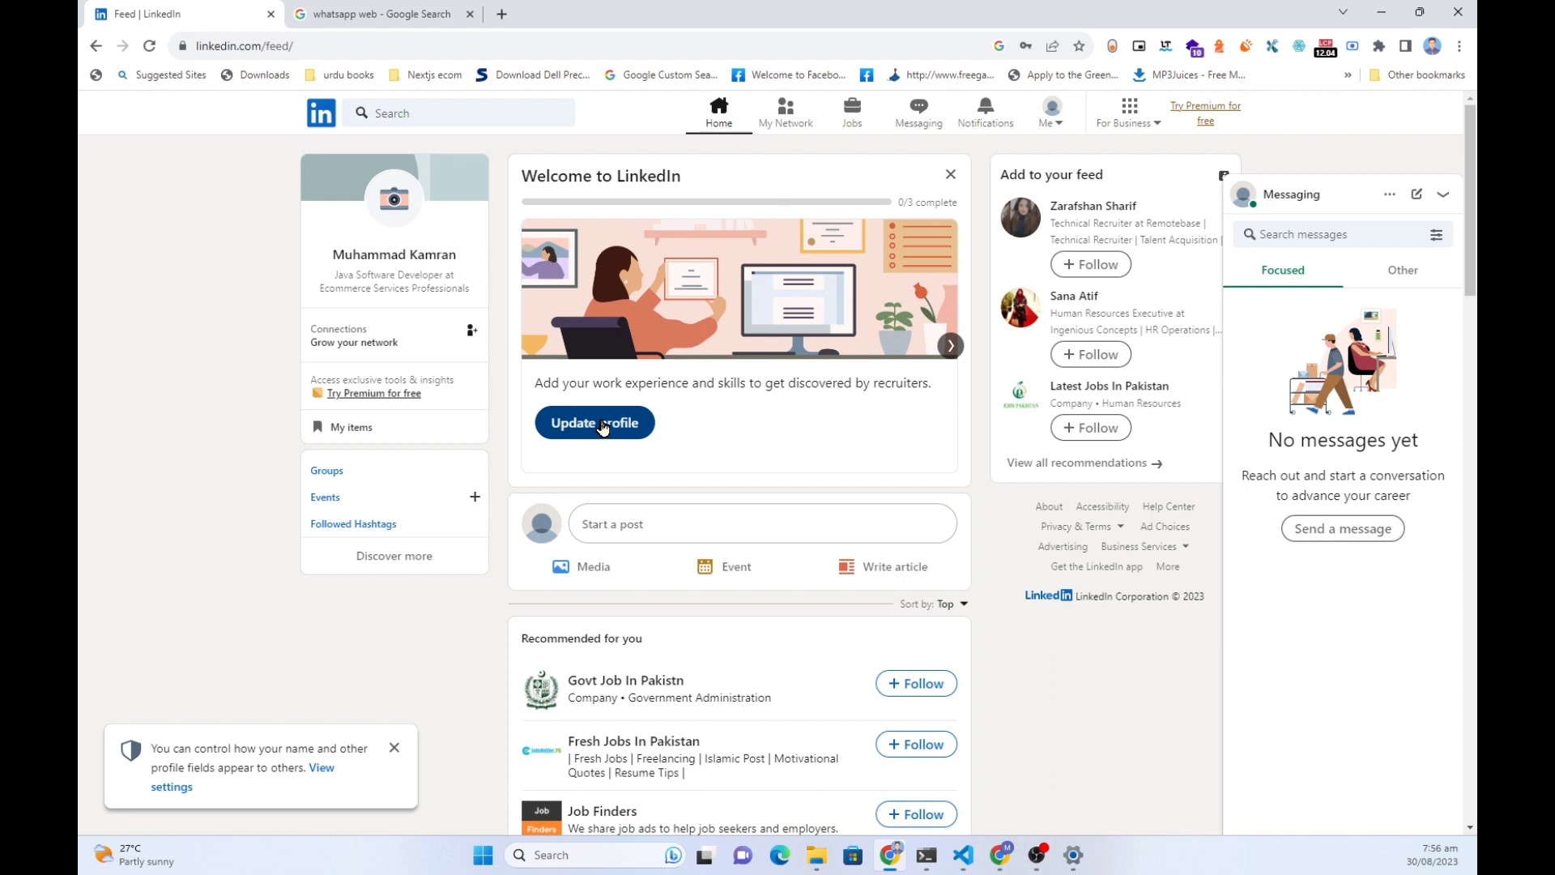
# Load canva.com in a new Chrome tab.
pyautogui.click(503, 14)
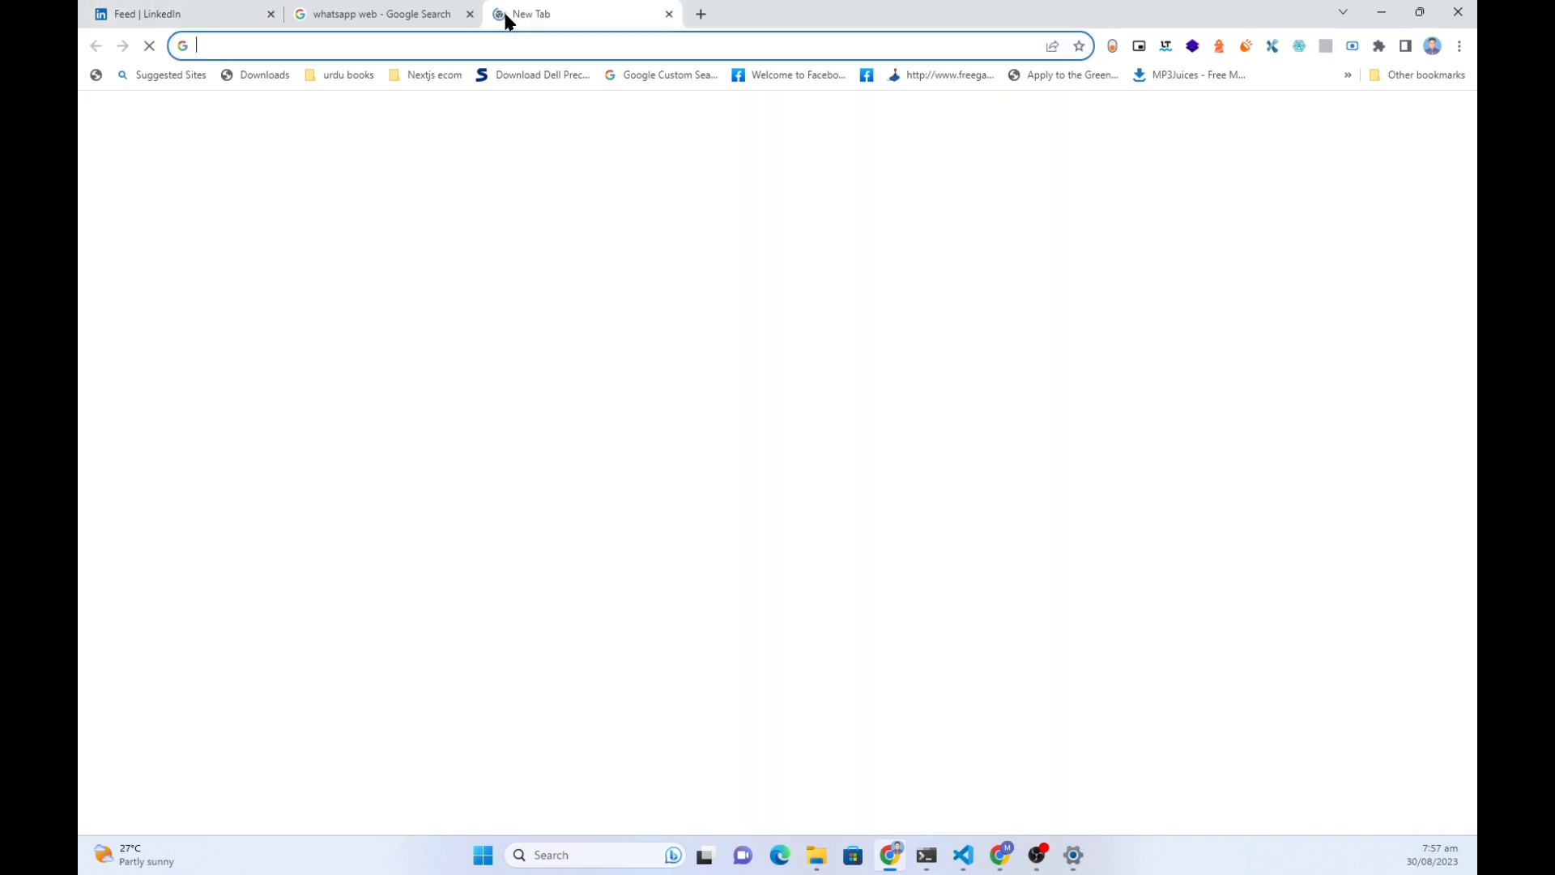
pyautogui.write('can')
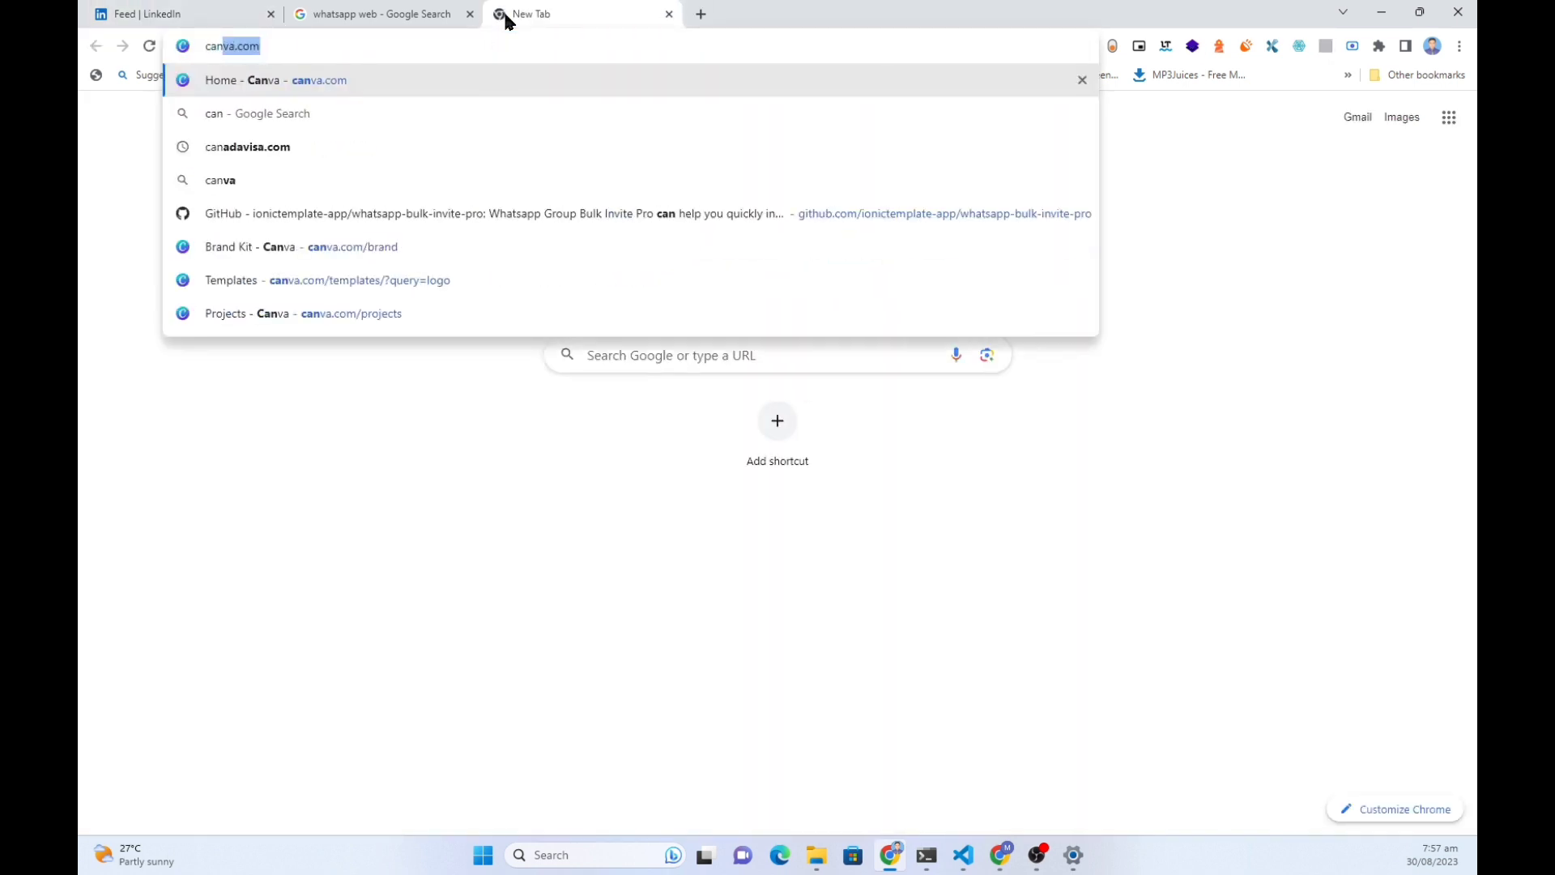
pyautogui.press('Return')
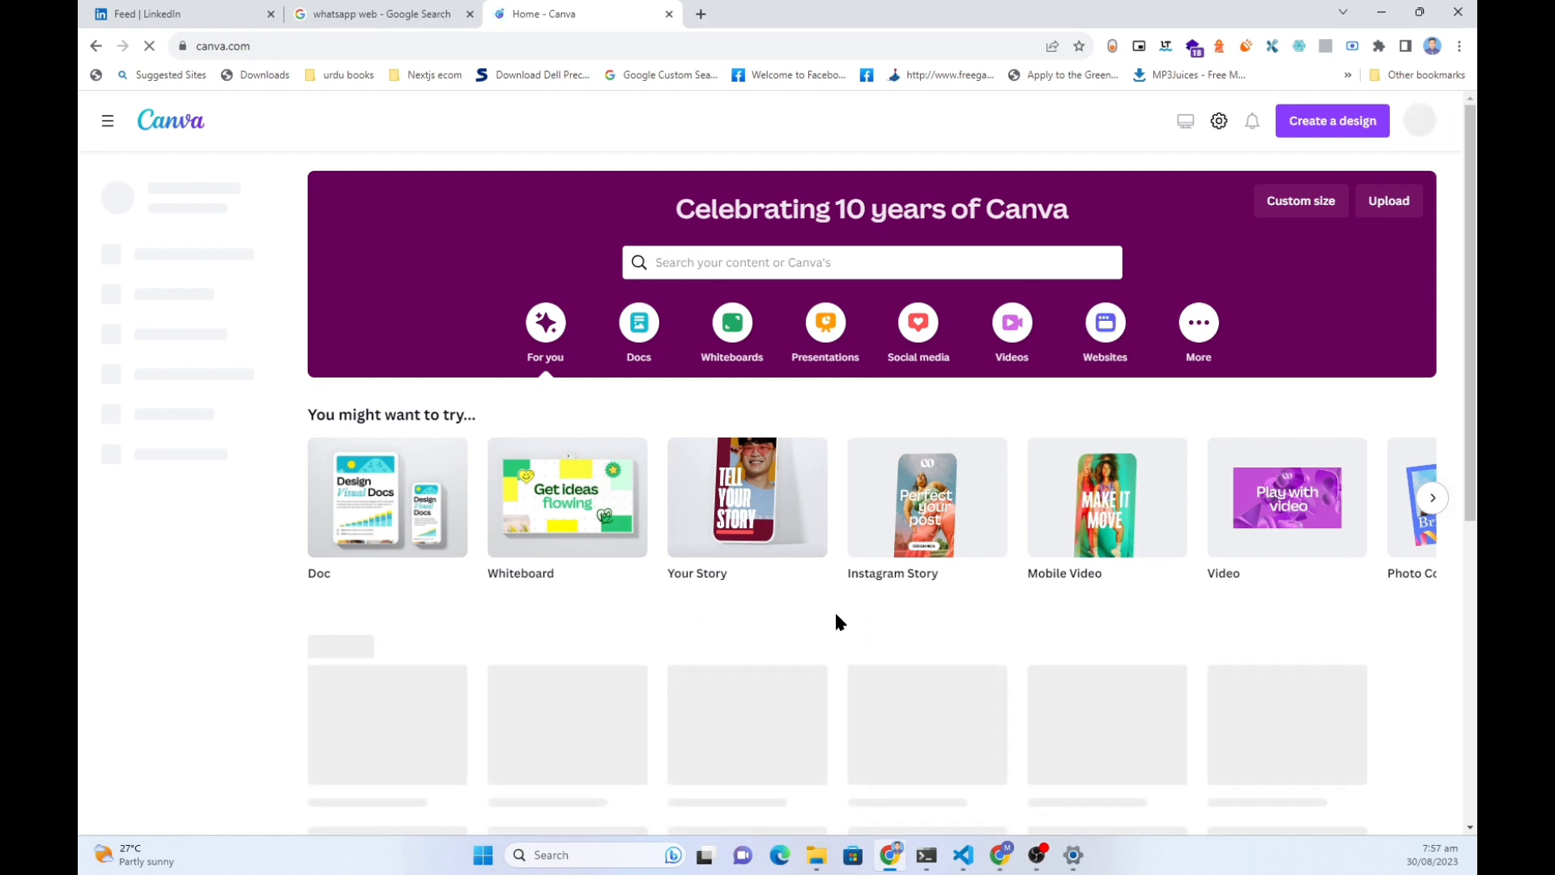
# Search Canva for banners and pick the 'linkedin banner' suggestion to list its templates.
pyautogui.moveTo(1474, 285)
pyautogui.mouseDown()
pyautogui.moveTo(1475, 427)
pyautogui.moveTo(1468, 295)
pyautogui.mouseUp()
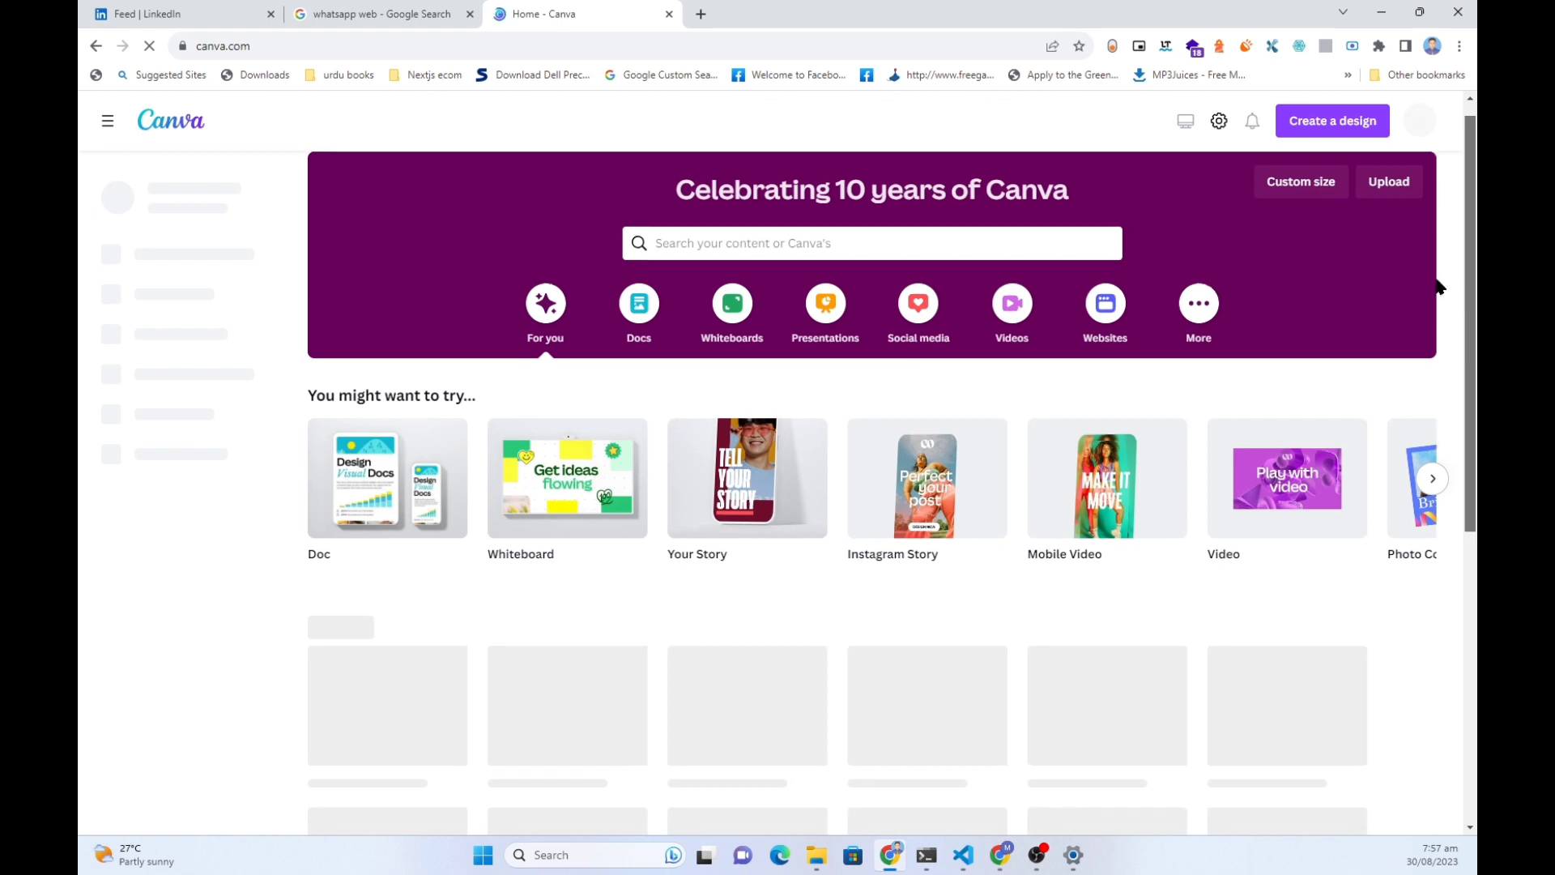
pyautogui.scroll(1, 1410, 259)
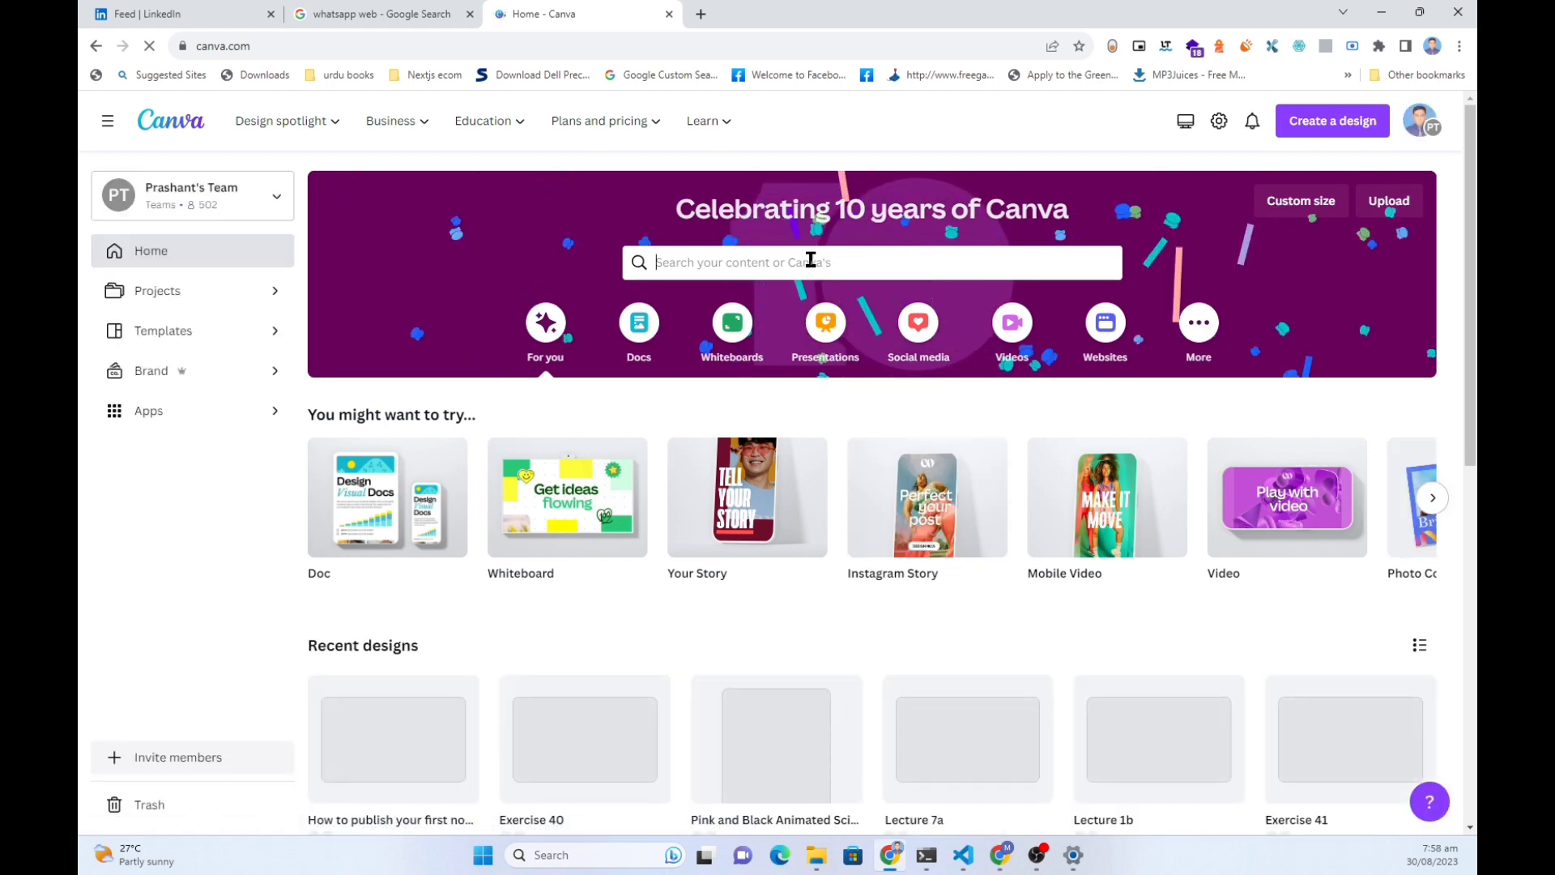
pyautogui.click(810, 260)
pyautogui.write('git')
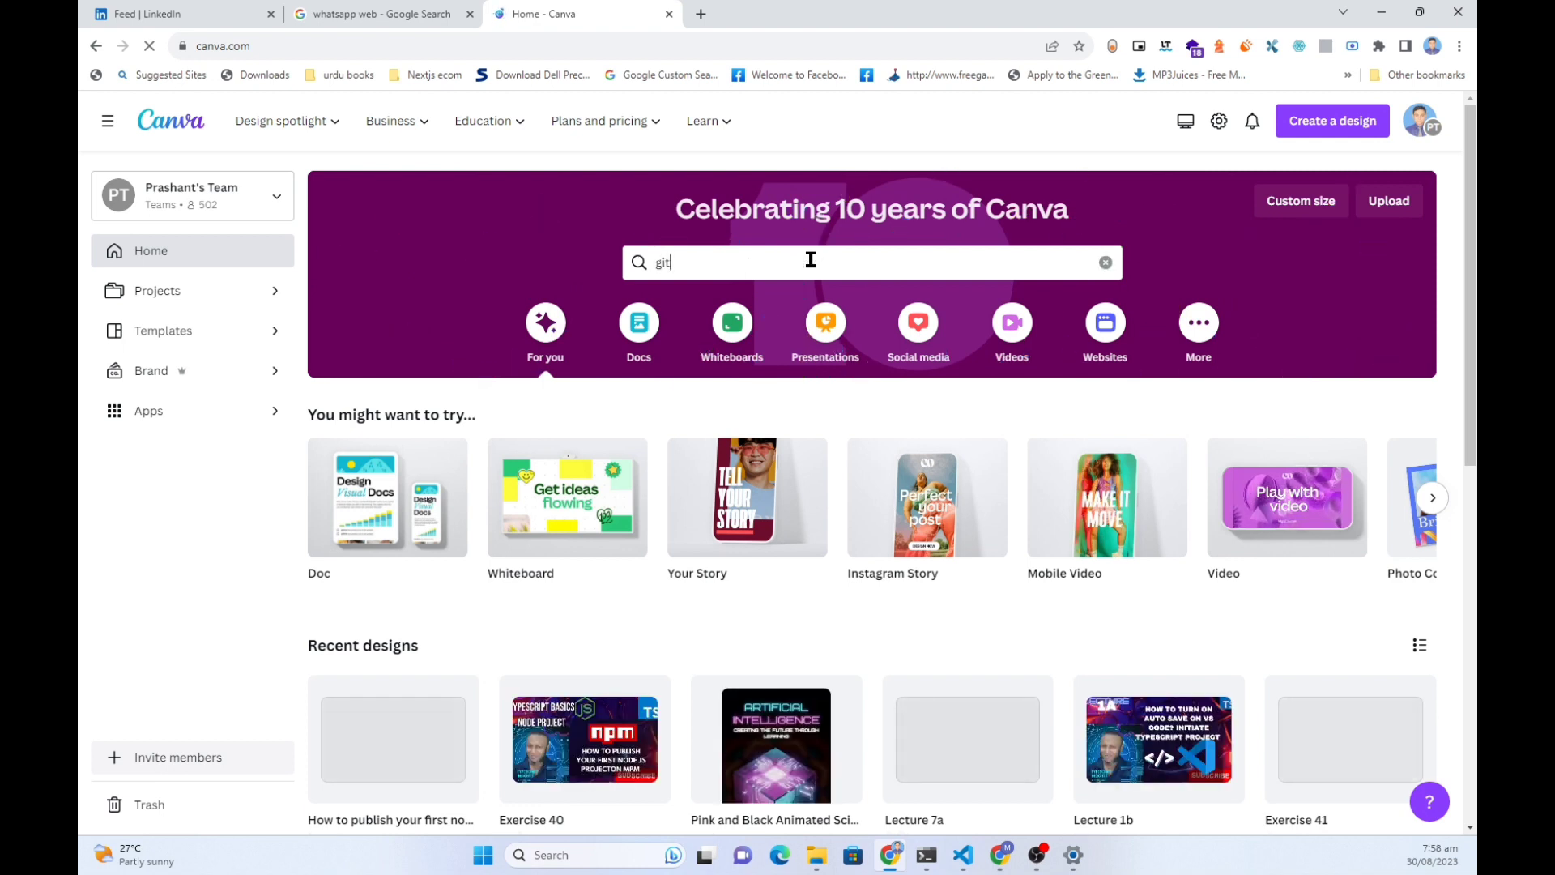
pyautogui.write('huba')
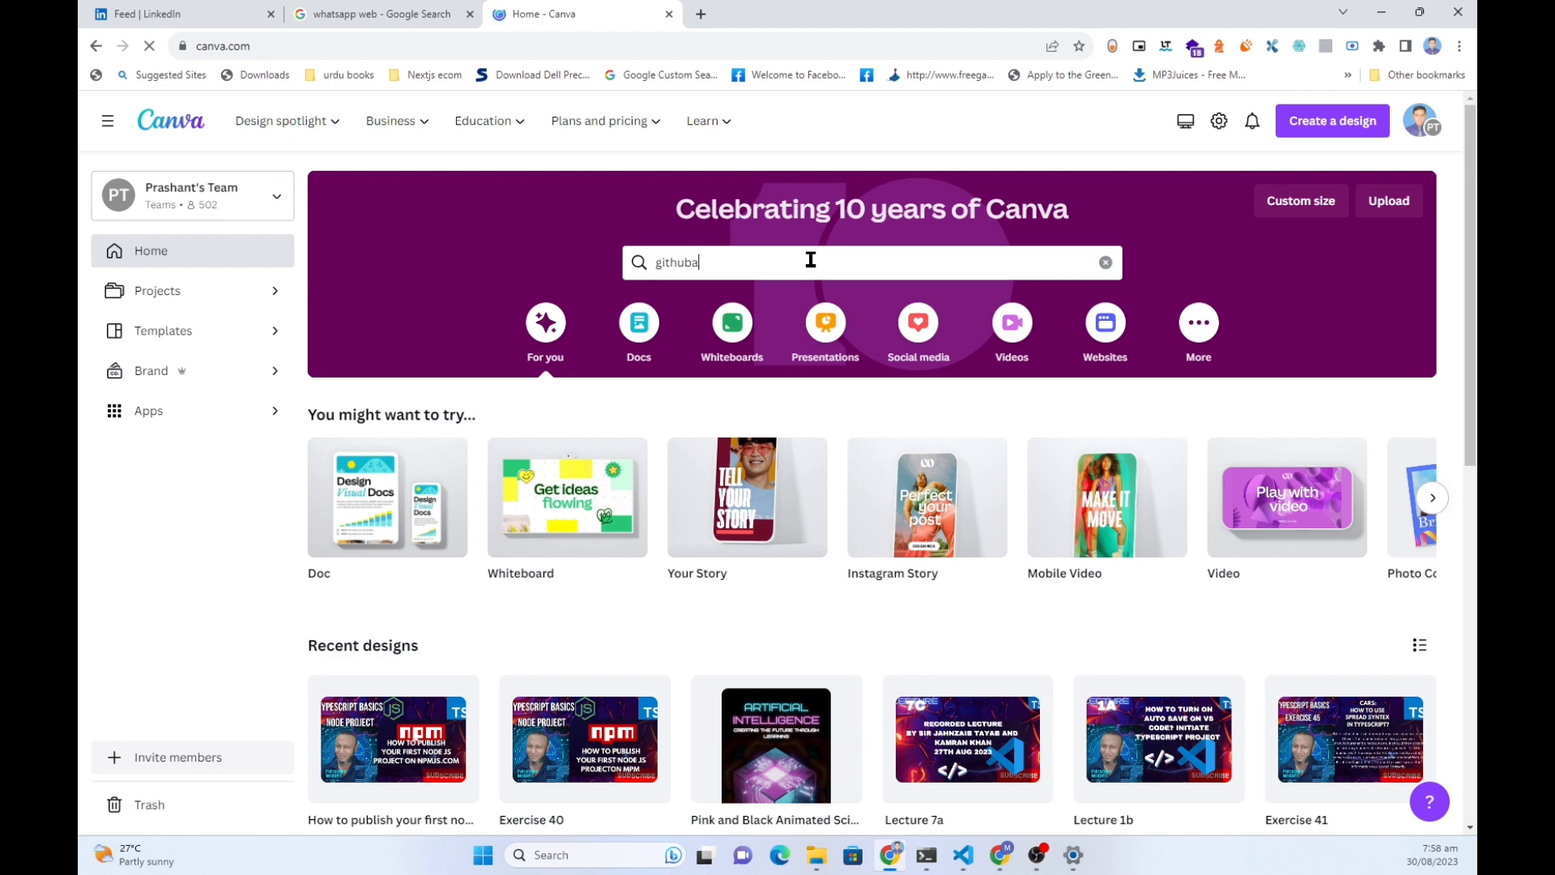
pyautogui.press('BackSpace')
pyautogui.press('BackSpace')
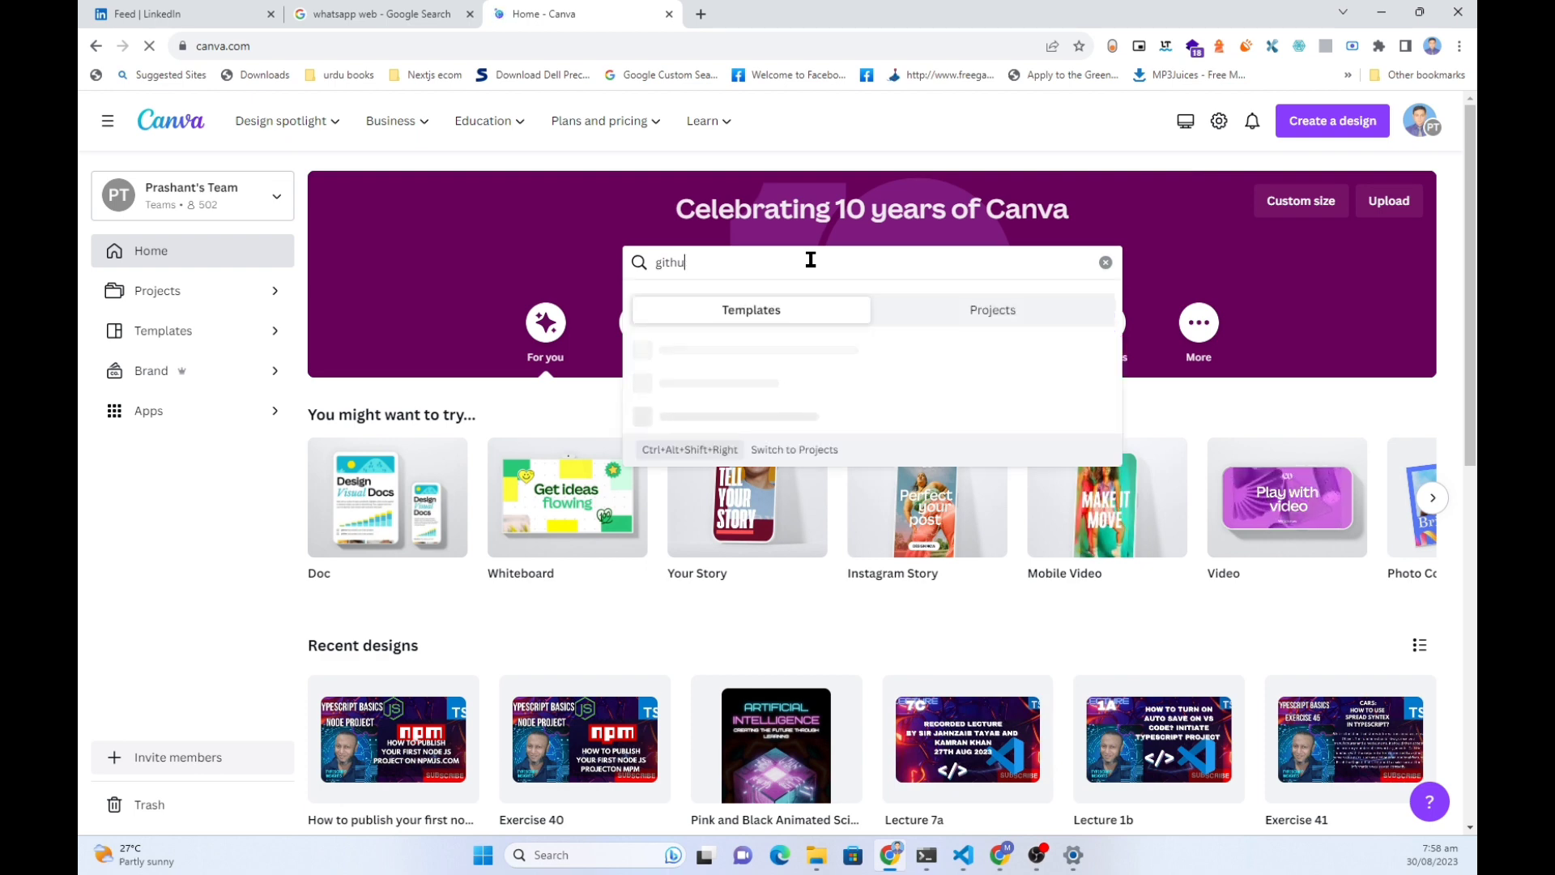
pyautogui.write('b bann')
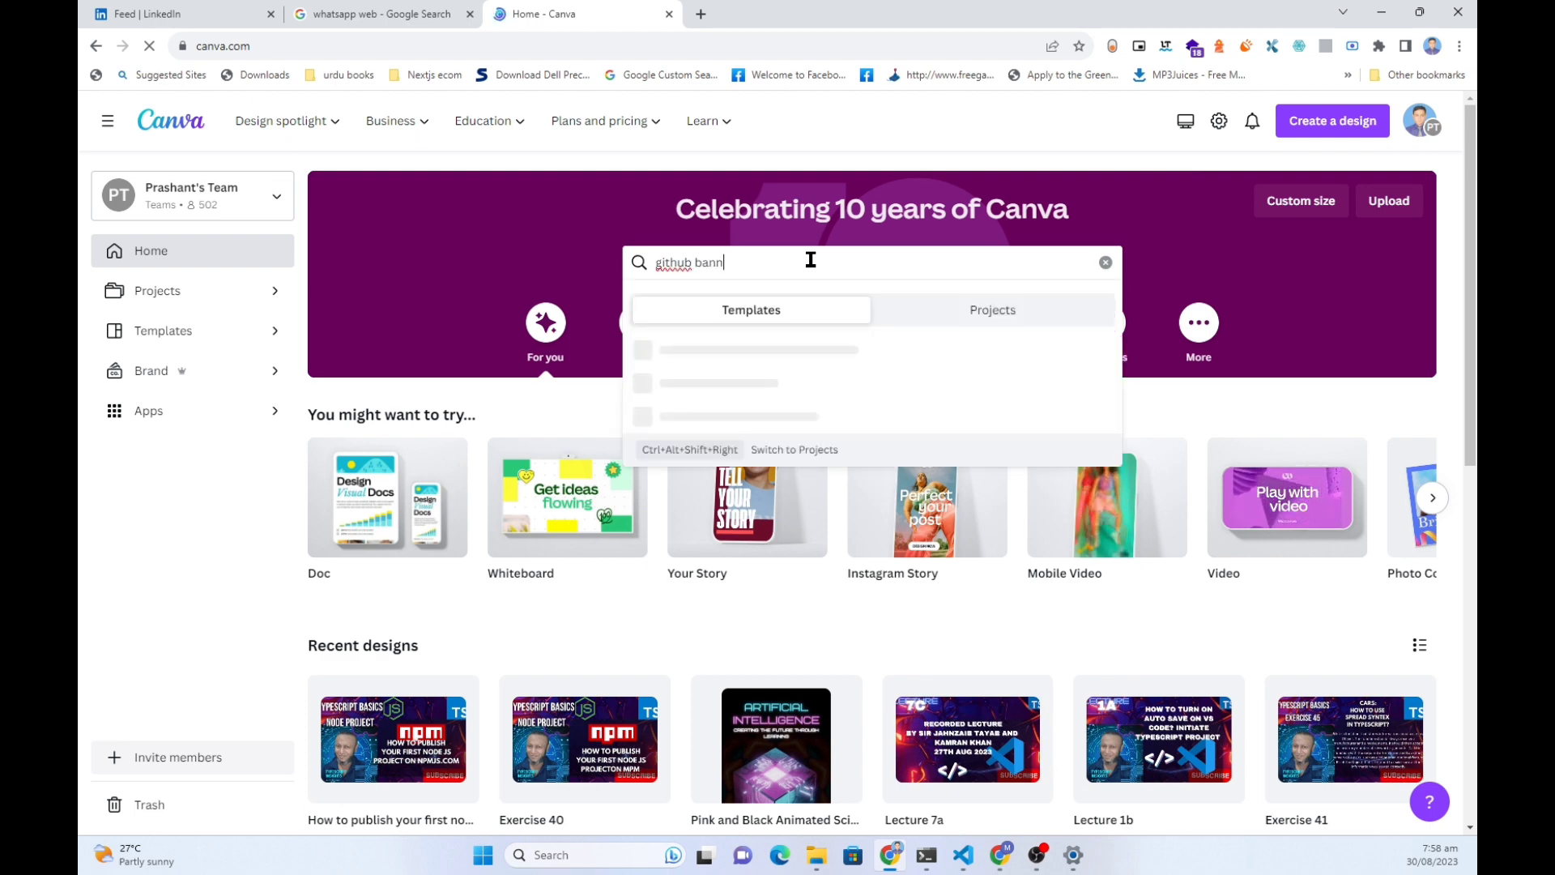
pyautogui.write('er')
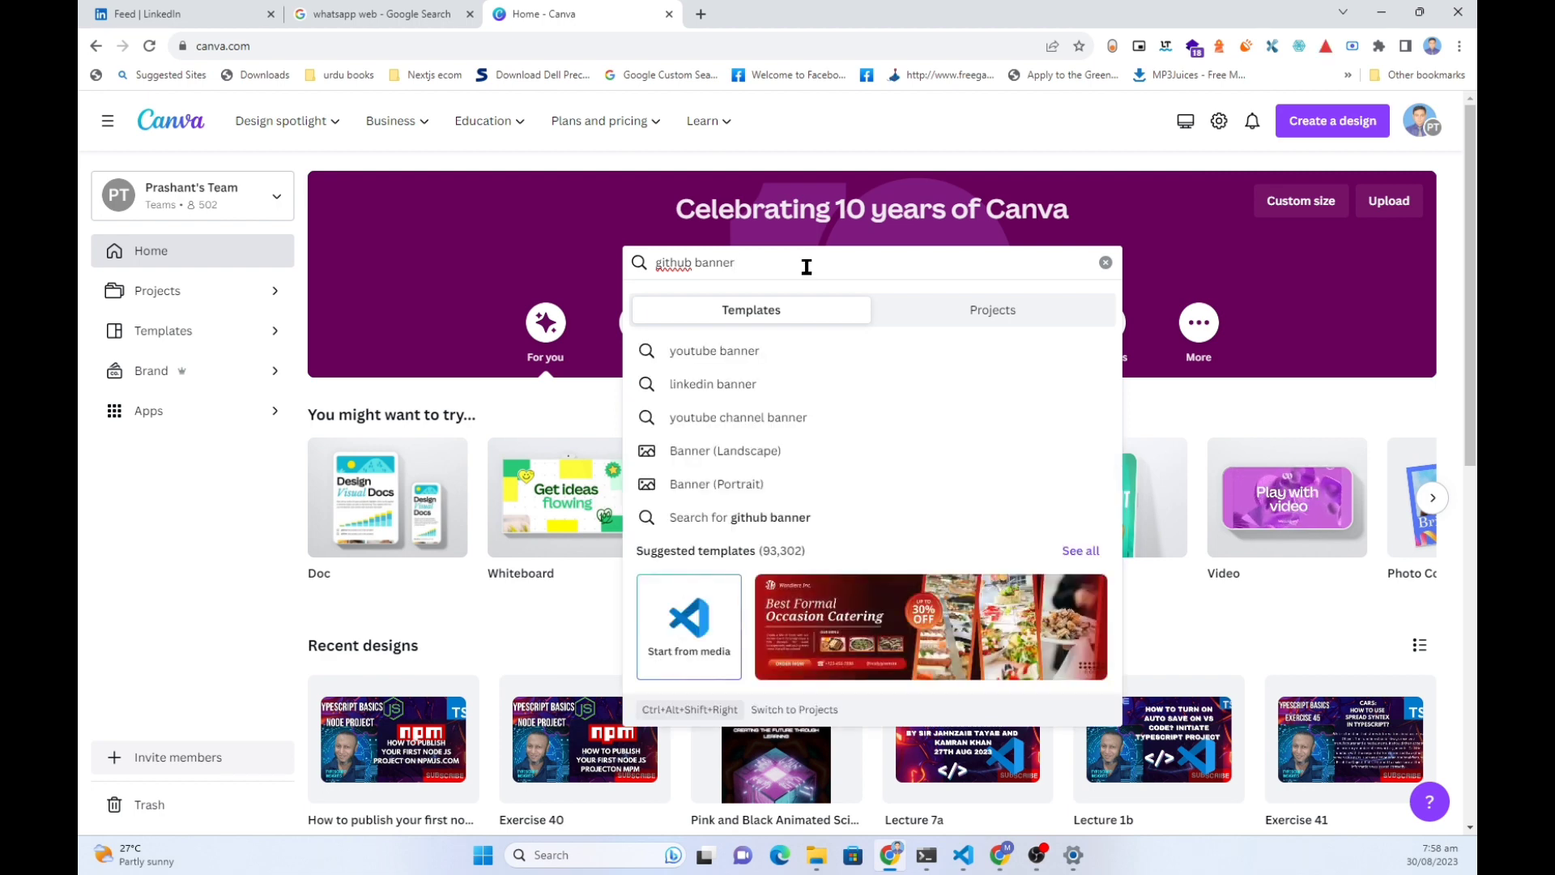
pyautogui.click(719, 385)
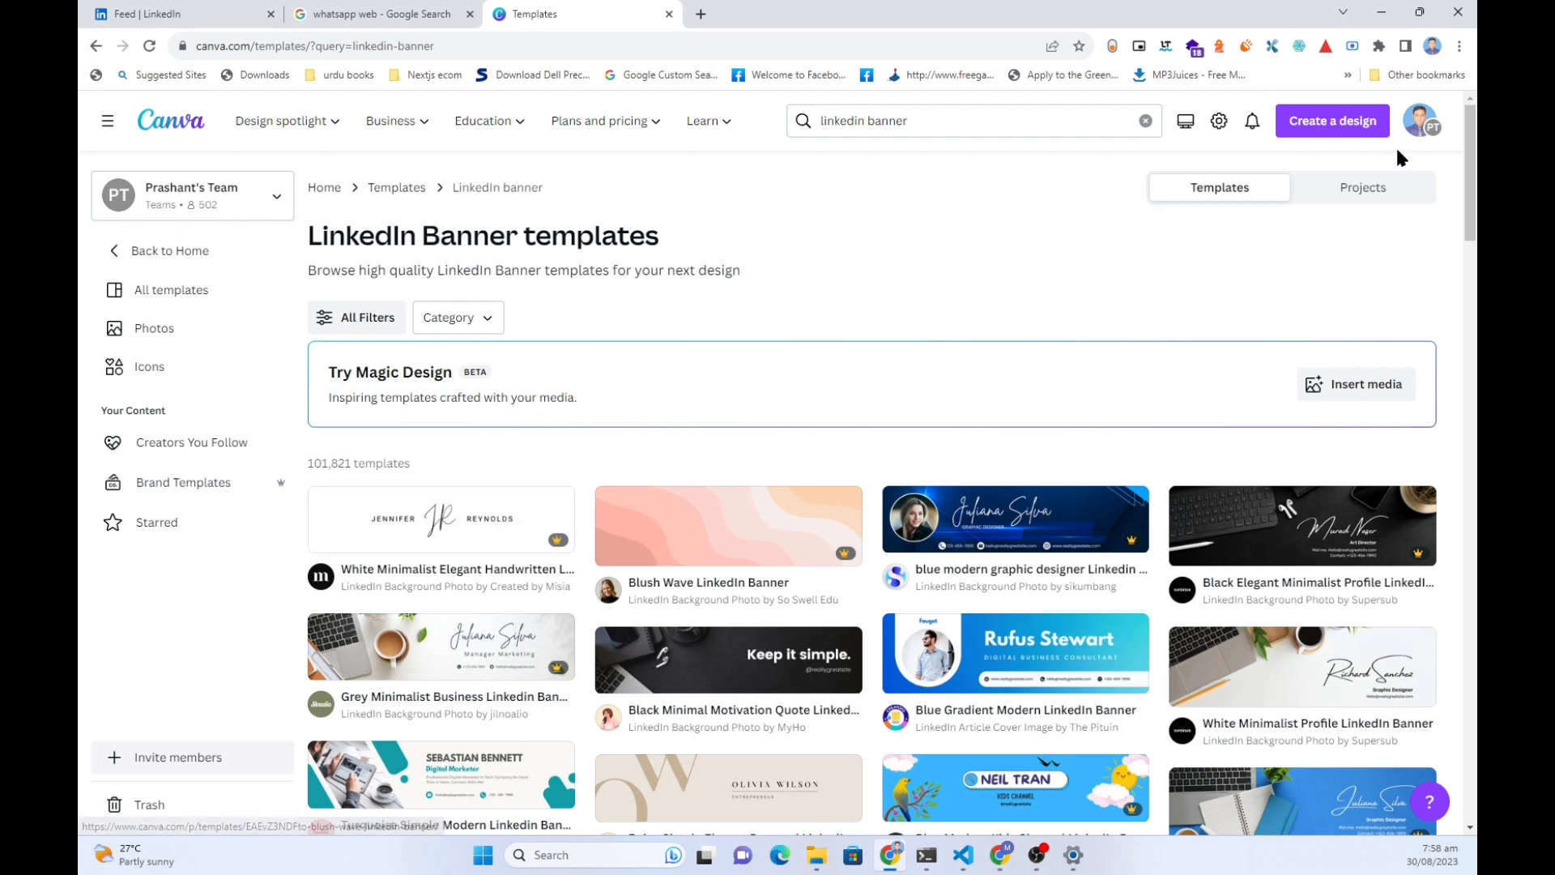
# Scroll the LinkedIn banner results and open the Blue & White Minimalist Profile template.
pyautogui.moveTo(1471, 177); pyautogui.dragTo(1472, 254)
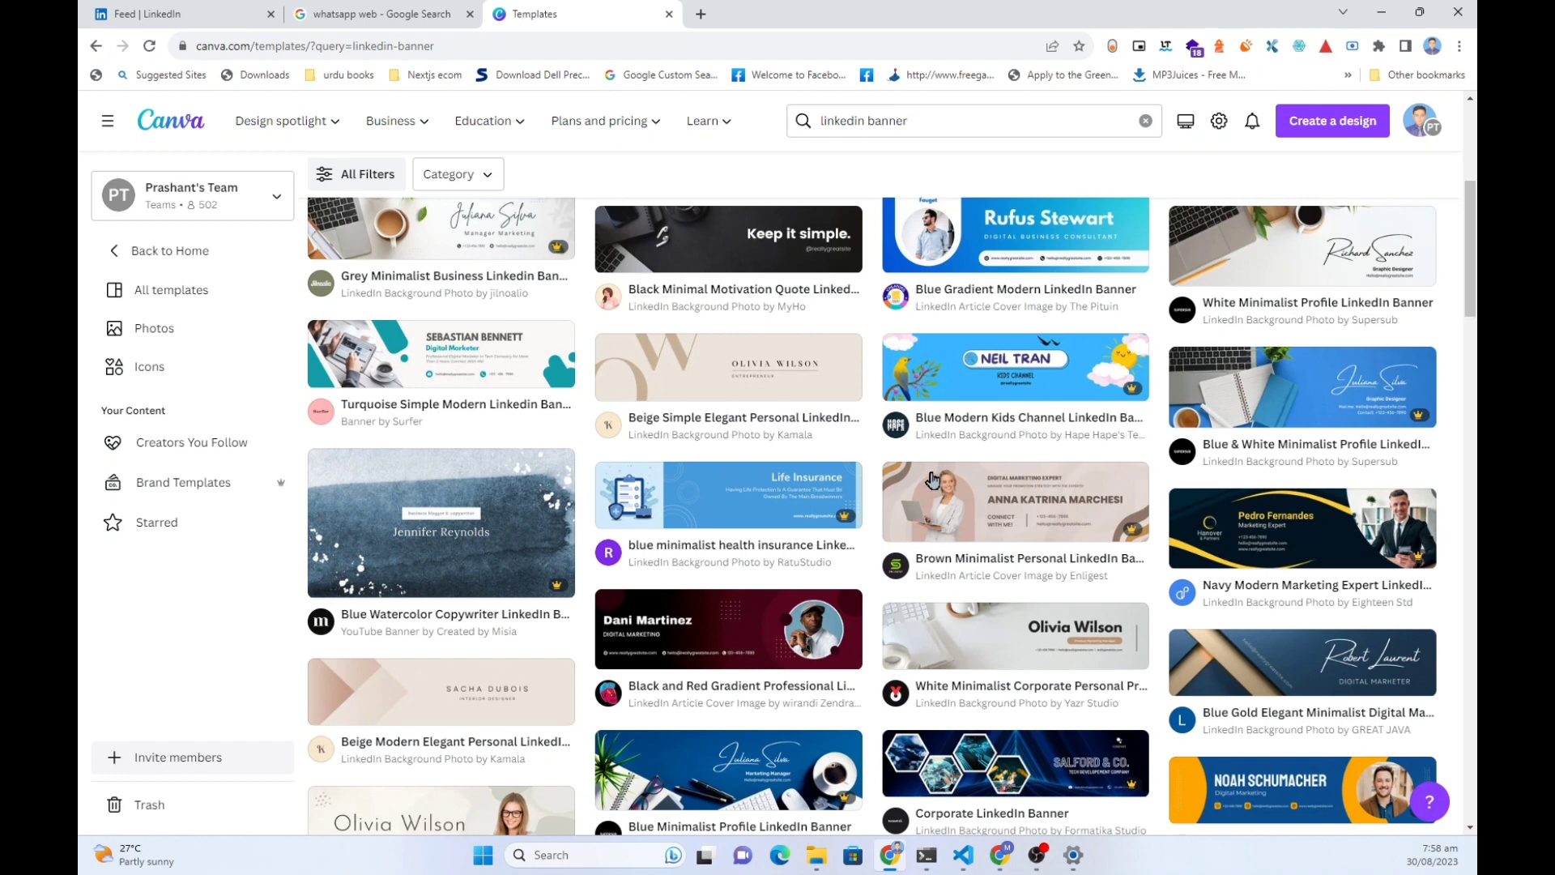
pyautogui.moveTo(1338, 364)
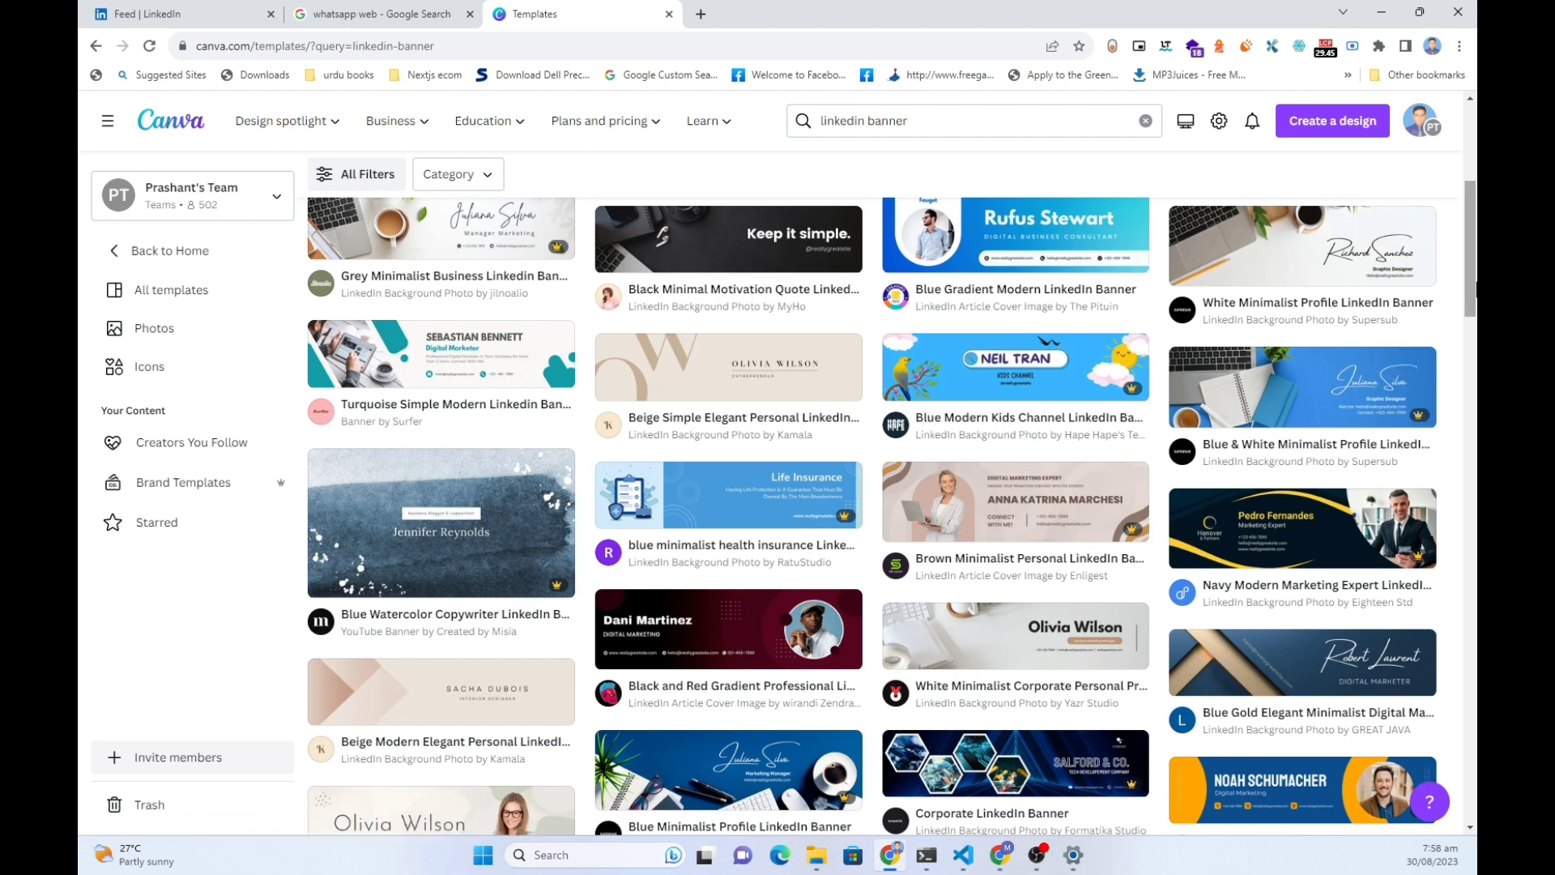
pyautogui.moveTo(1474, 285); pyautogui.dragTo(1474, 259)
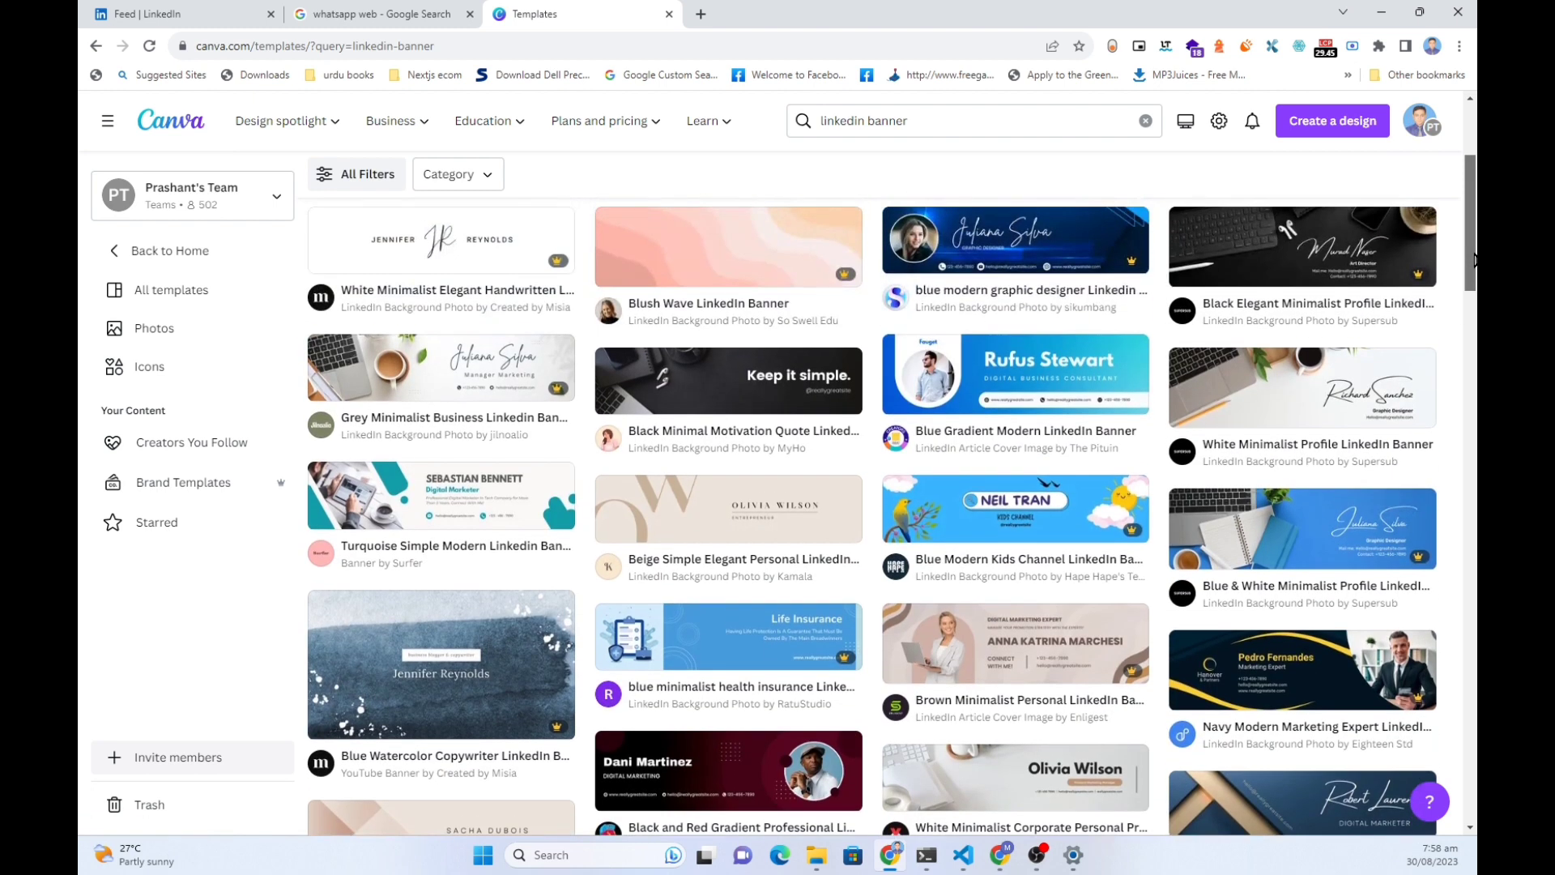
pyautogui.click(1273, 520)
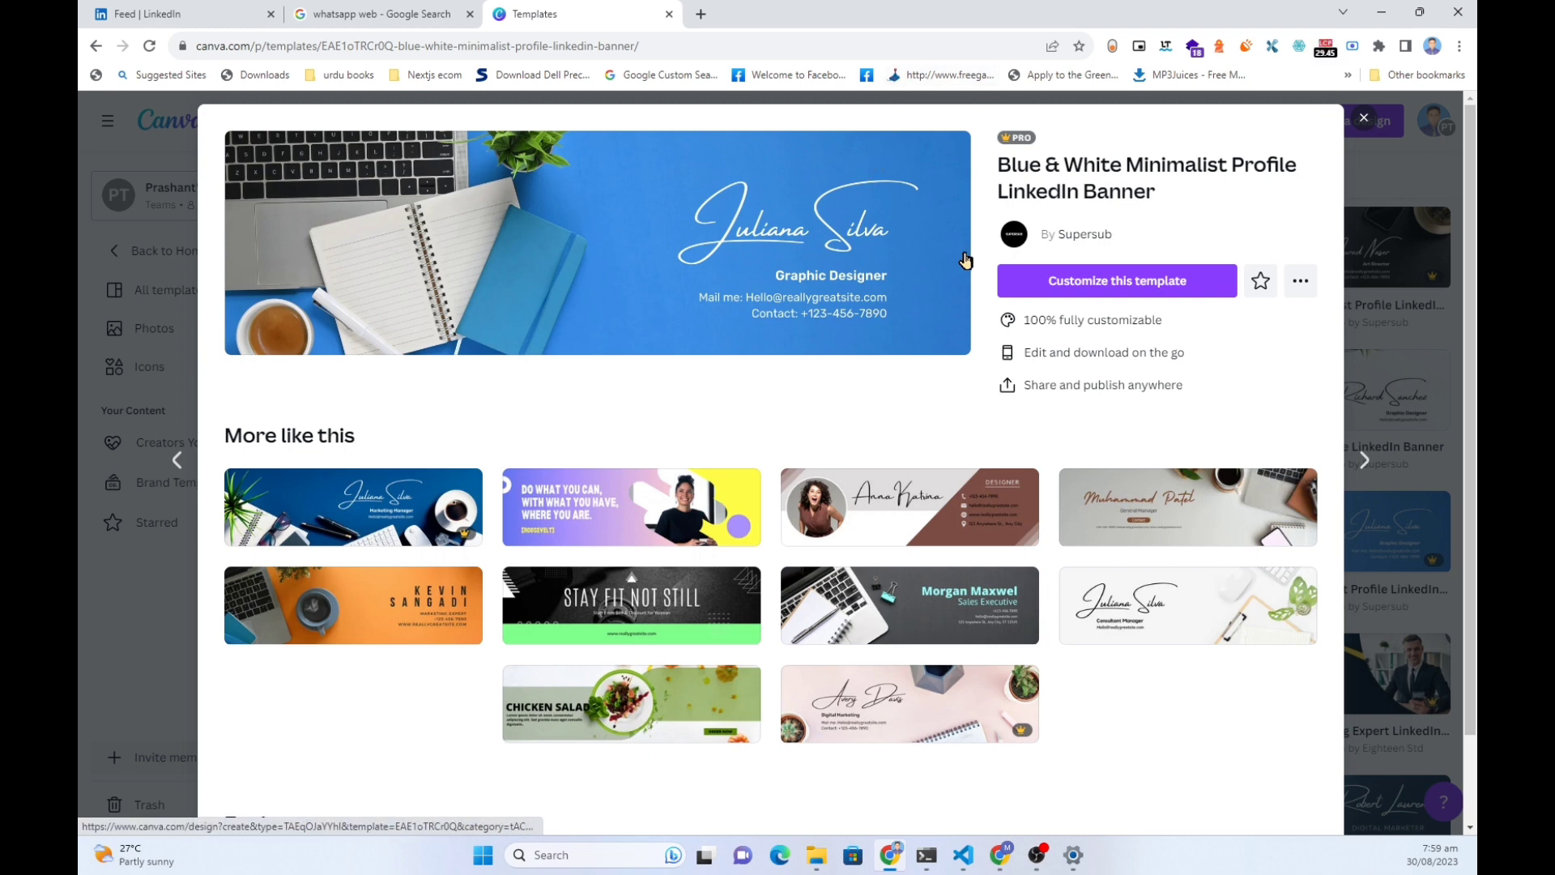
# Open the template in the editor and retype the script placeholder name as the user's full name.
pyautogui.click(1028, 285)
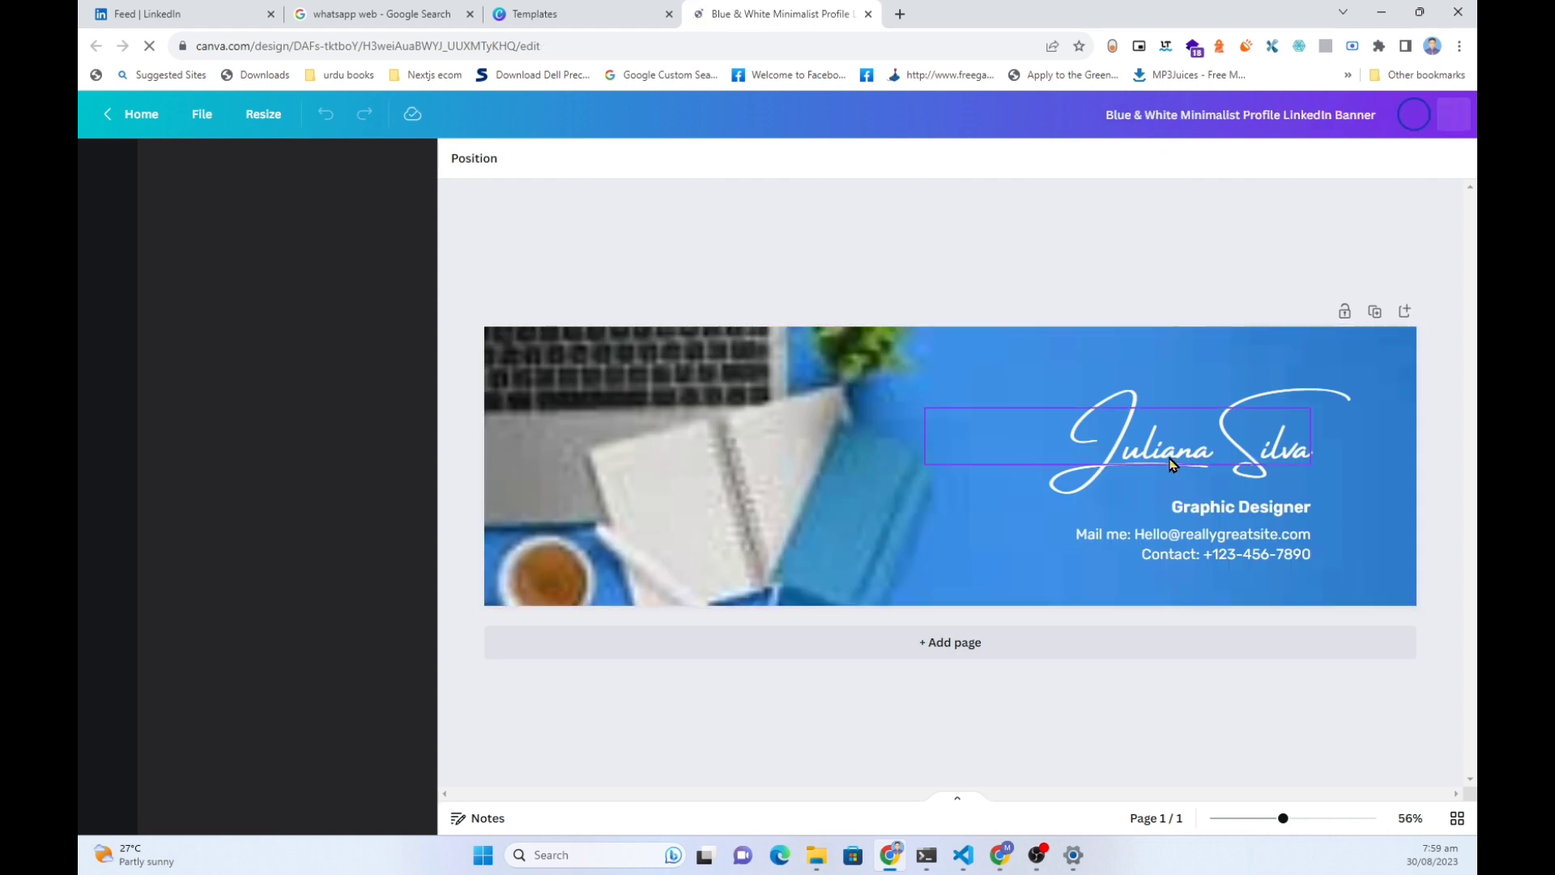
pyautogui.click(1169, 463)
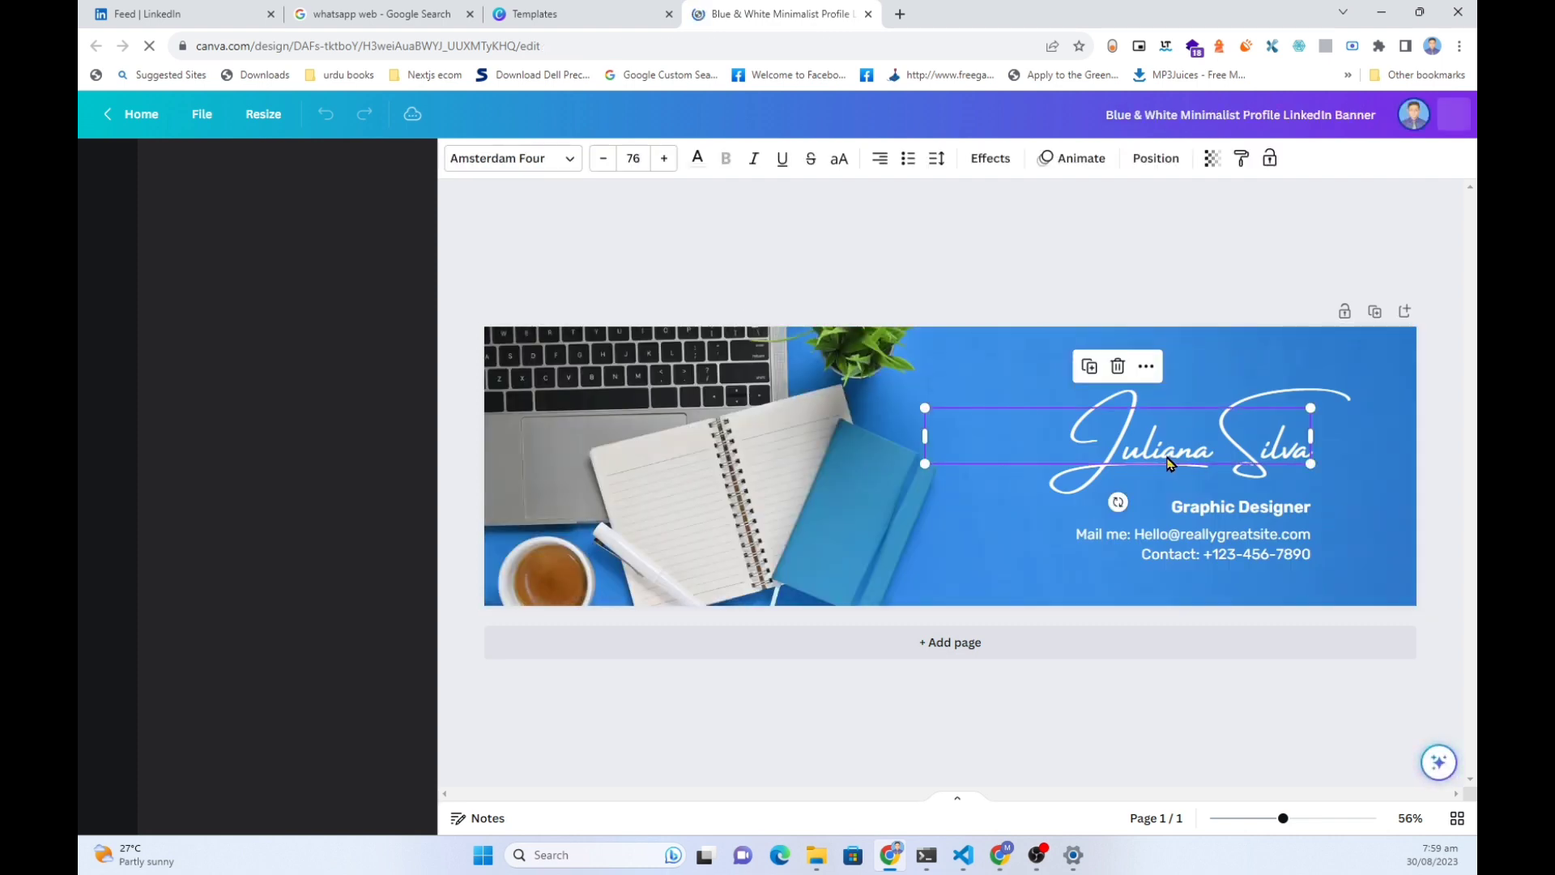
pyautogui.click(1169, 463)
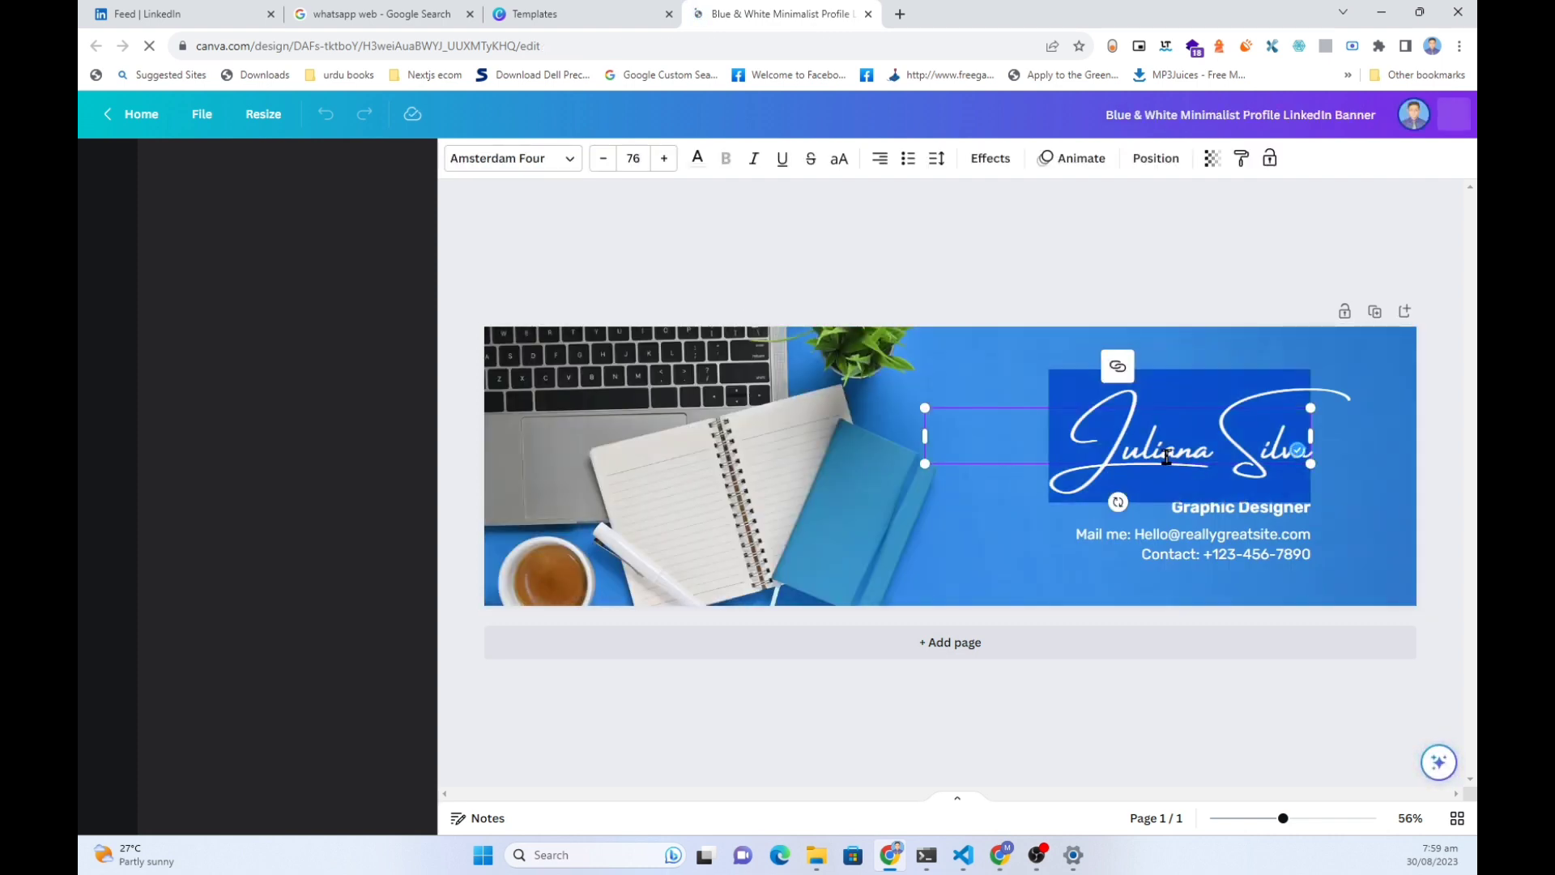
pyautogui.click(1166, 456)
pyautogui.doubleClick(1165, 457)
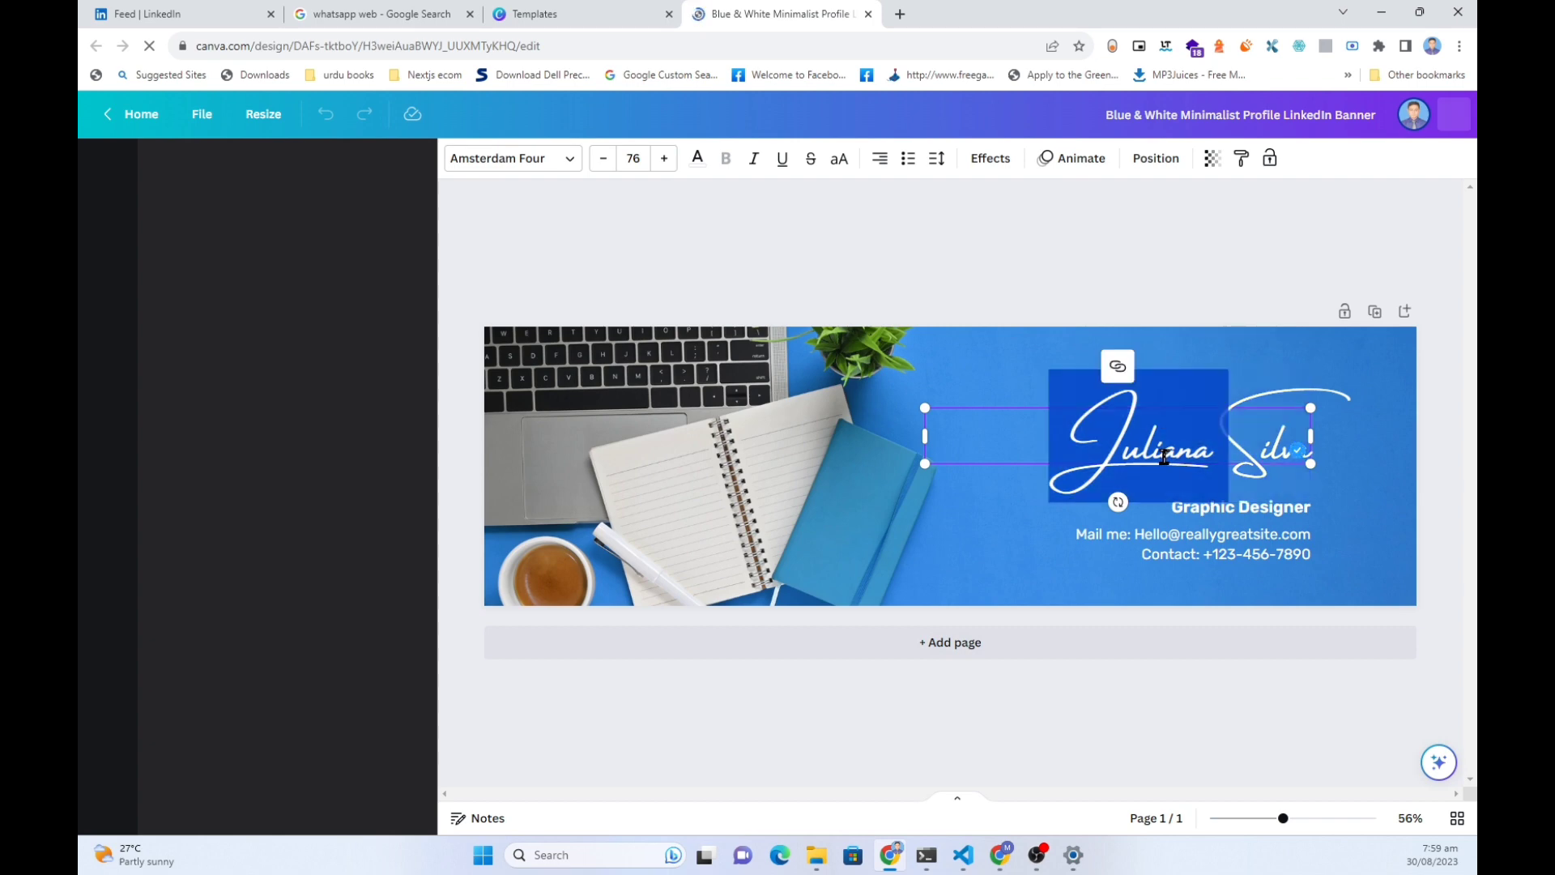
pyautogui.click(1164, 456)
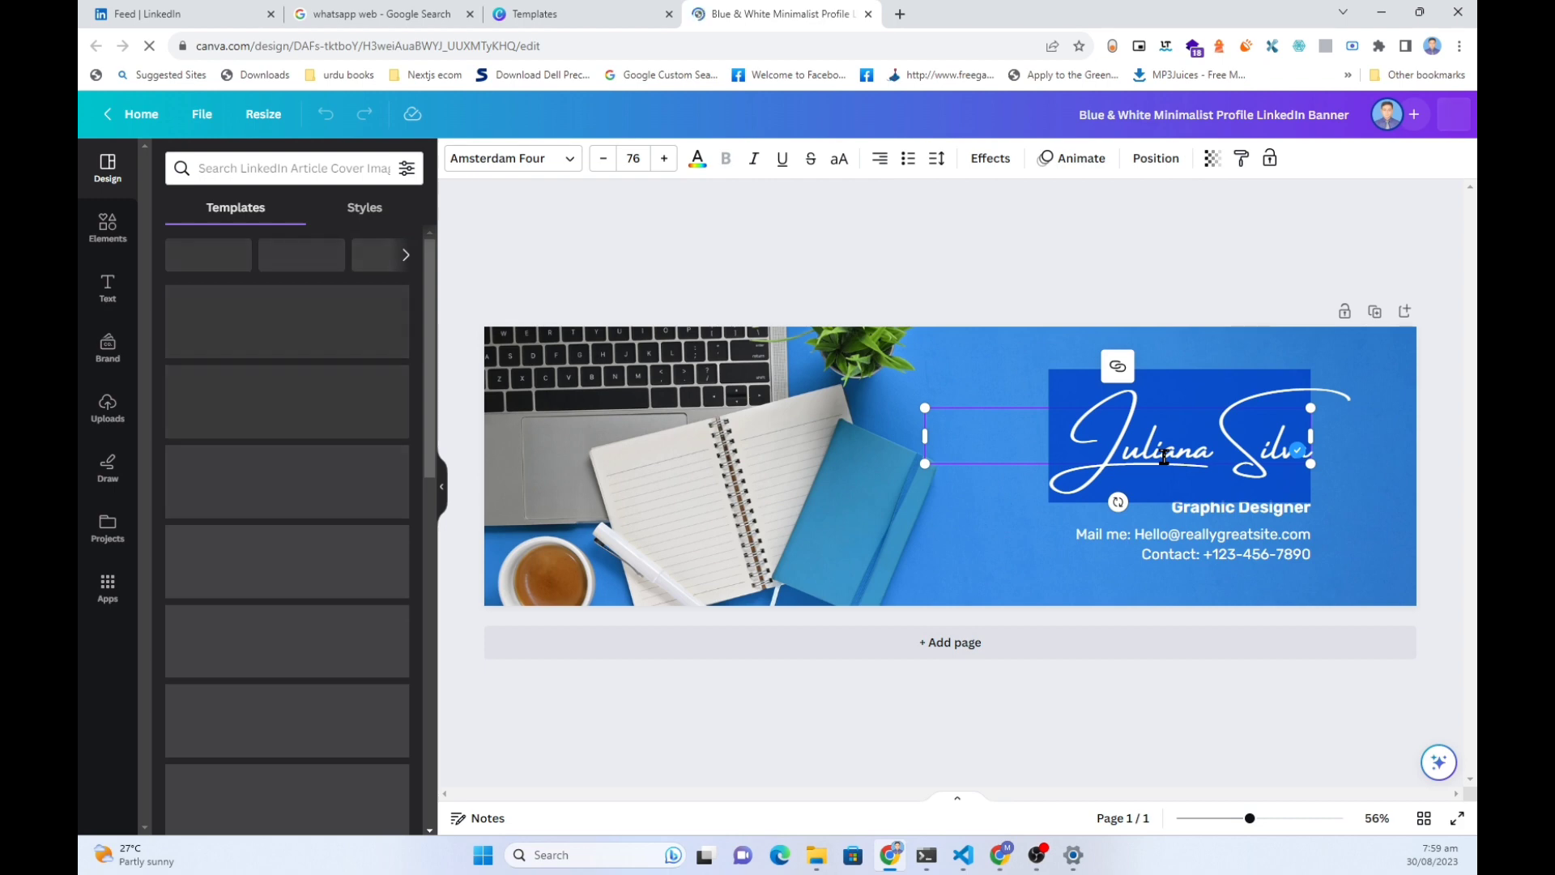
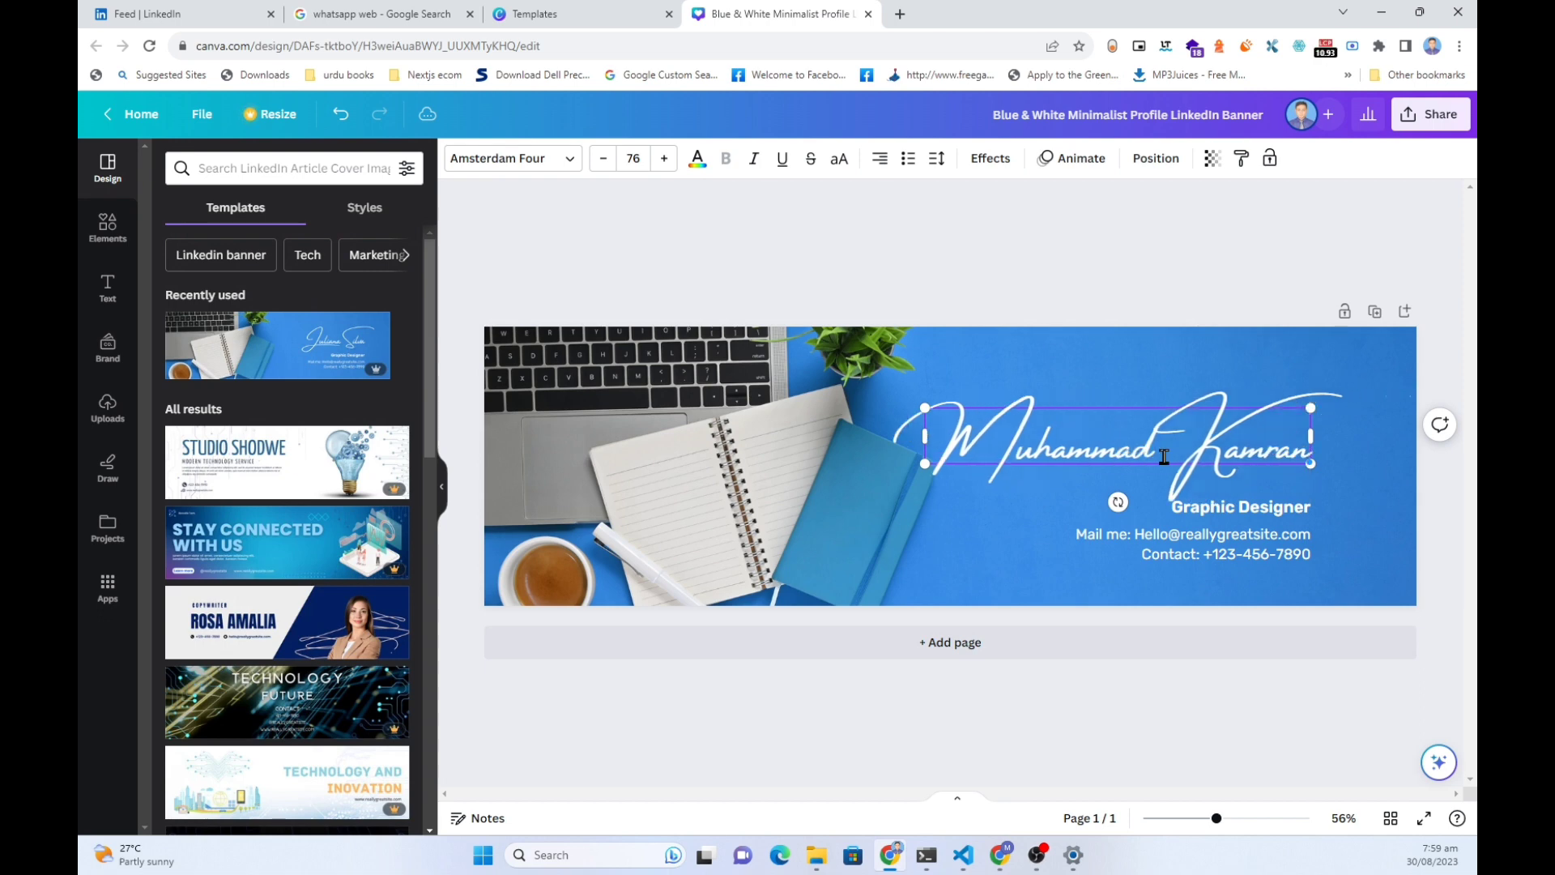
# Replace 'Graphic Designer' under the name with 'TypeScript Software Developer'.
pyautogui.doubleClick(1205, 508)
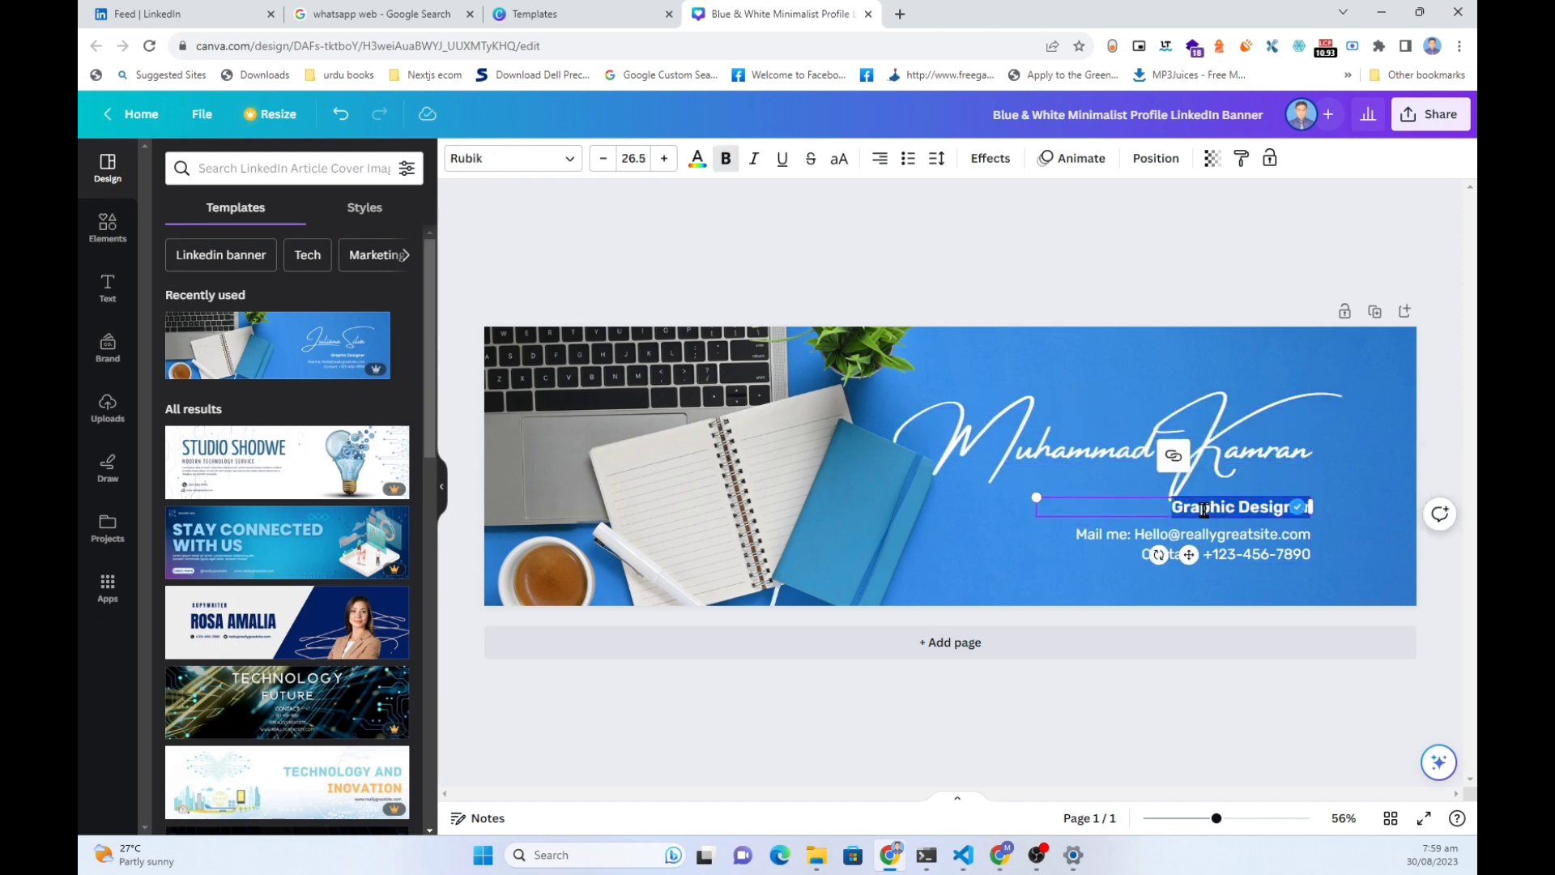
pyautogui.press('BackSpace')
pyautogui.write('Java')
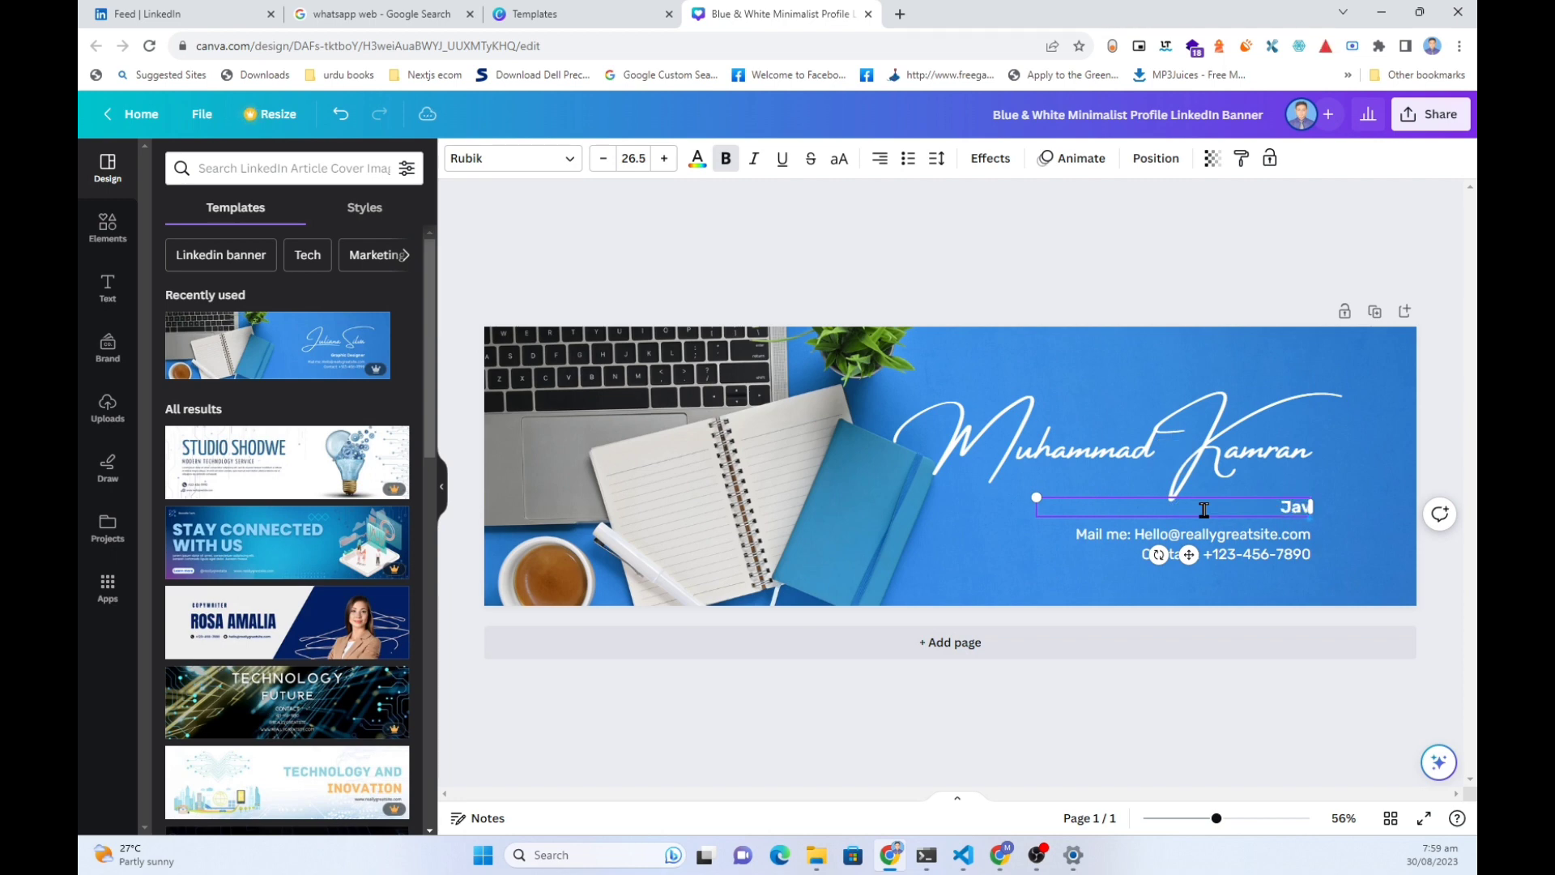
pyautogui.write(' Softwa')
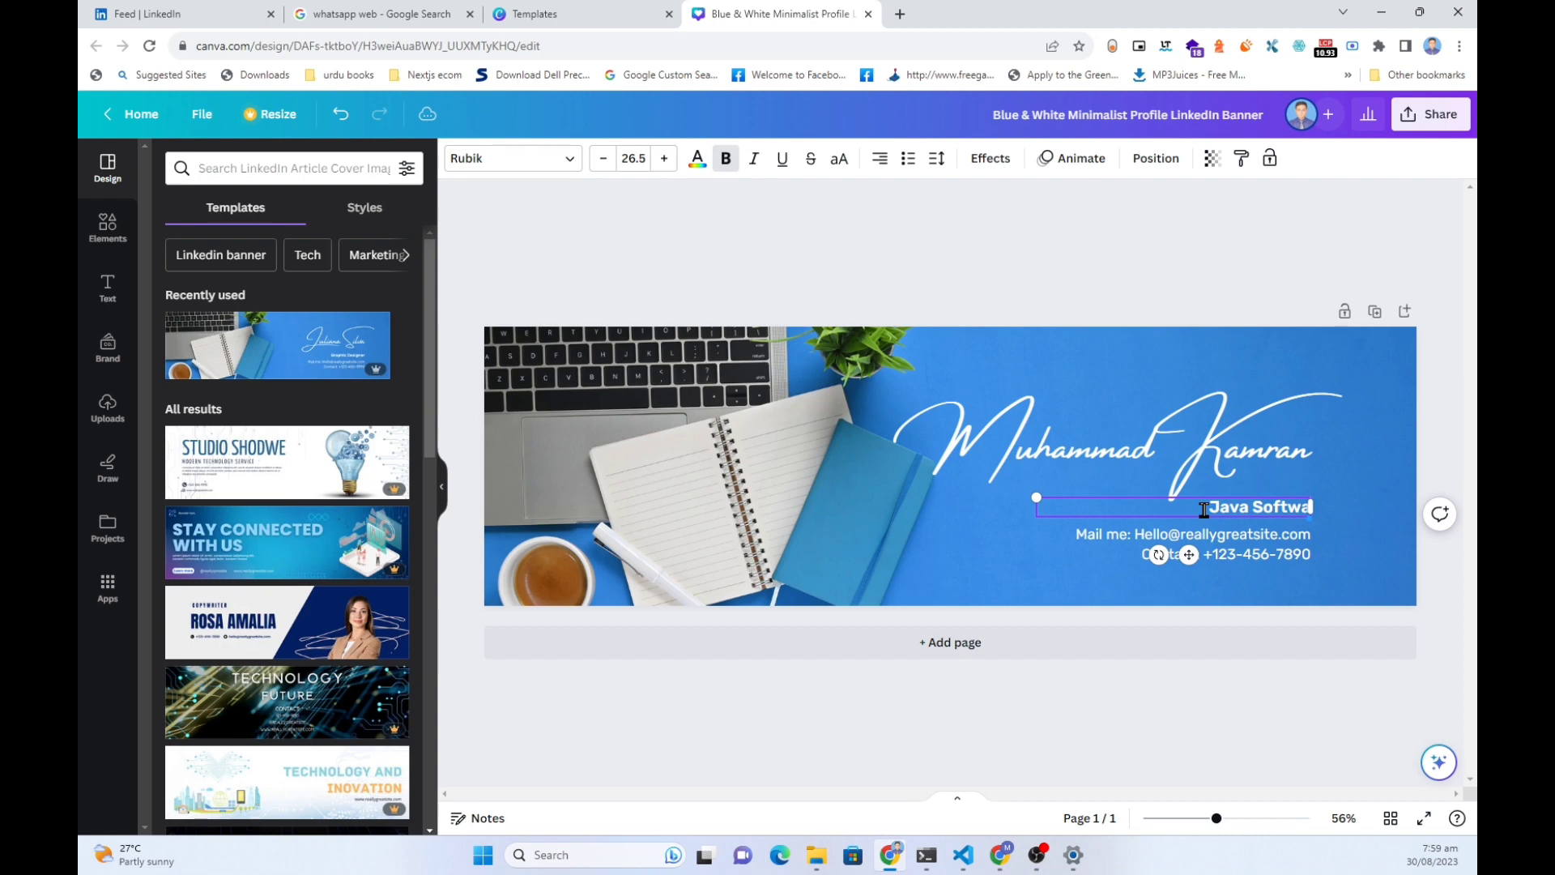
pyautogui.press('BackSpace')
pyautogui.press('BackSpace')
pyautogui.press('BackSpace')
pyautogui.press('BackSpace')
pyautogui.press('BackSpace')
pyautogui.press('BackSpace')
pyautogui.press('BackSpace')
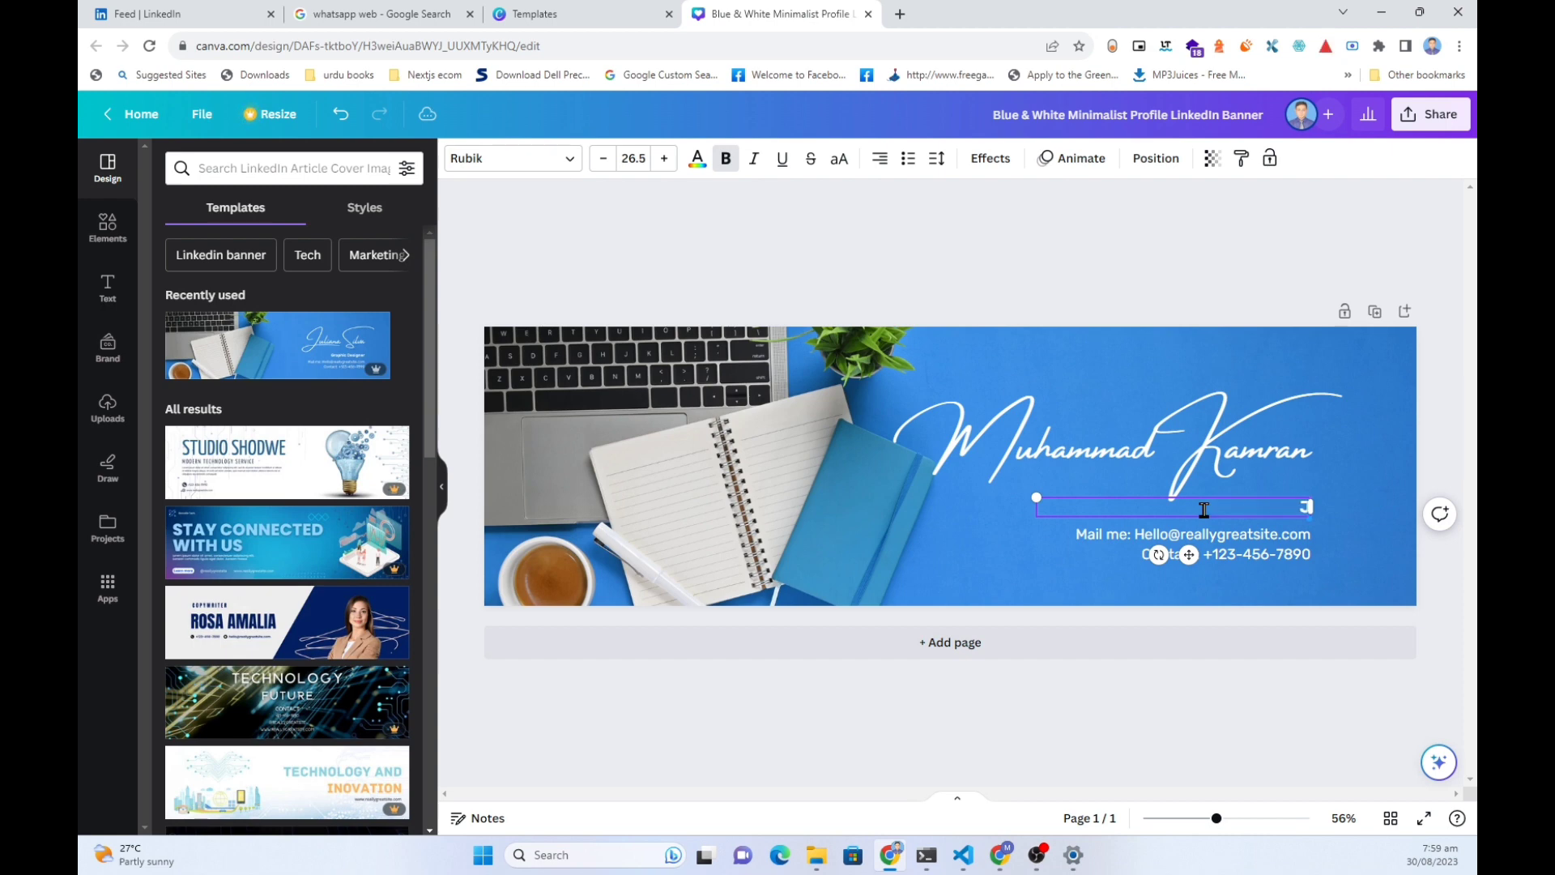
pyautogui.write('TypeScript Seni')
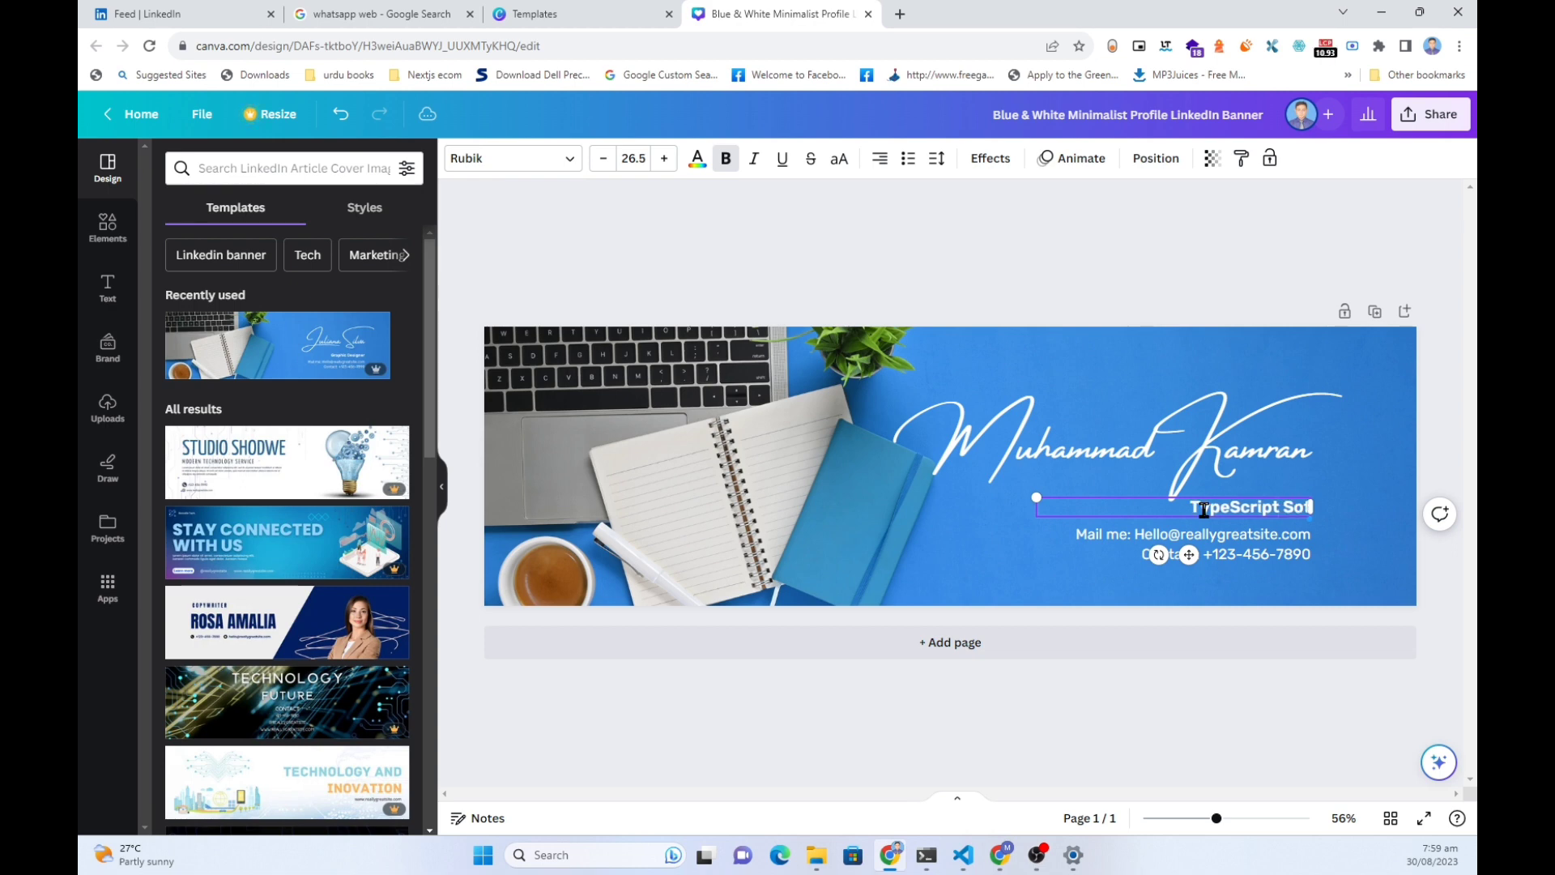
pyautogui.write('ware')
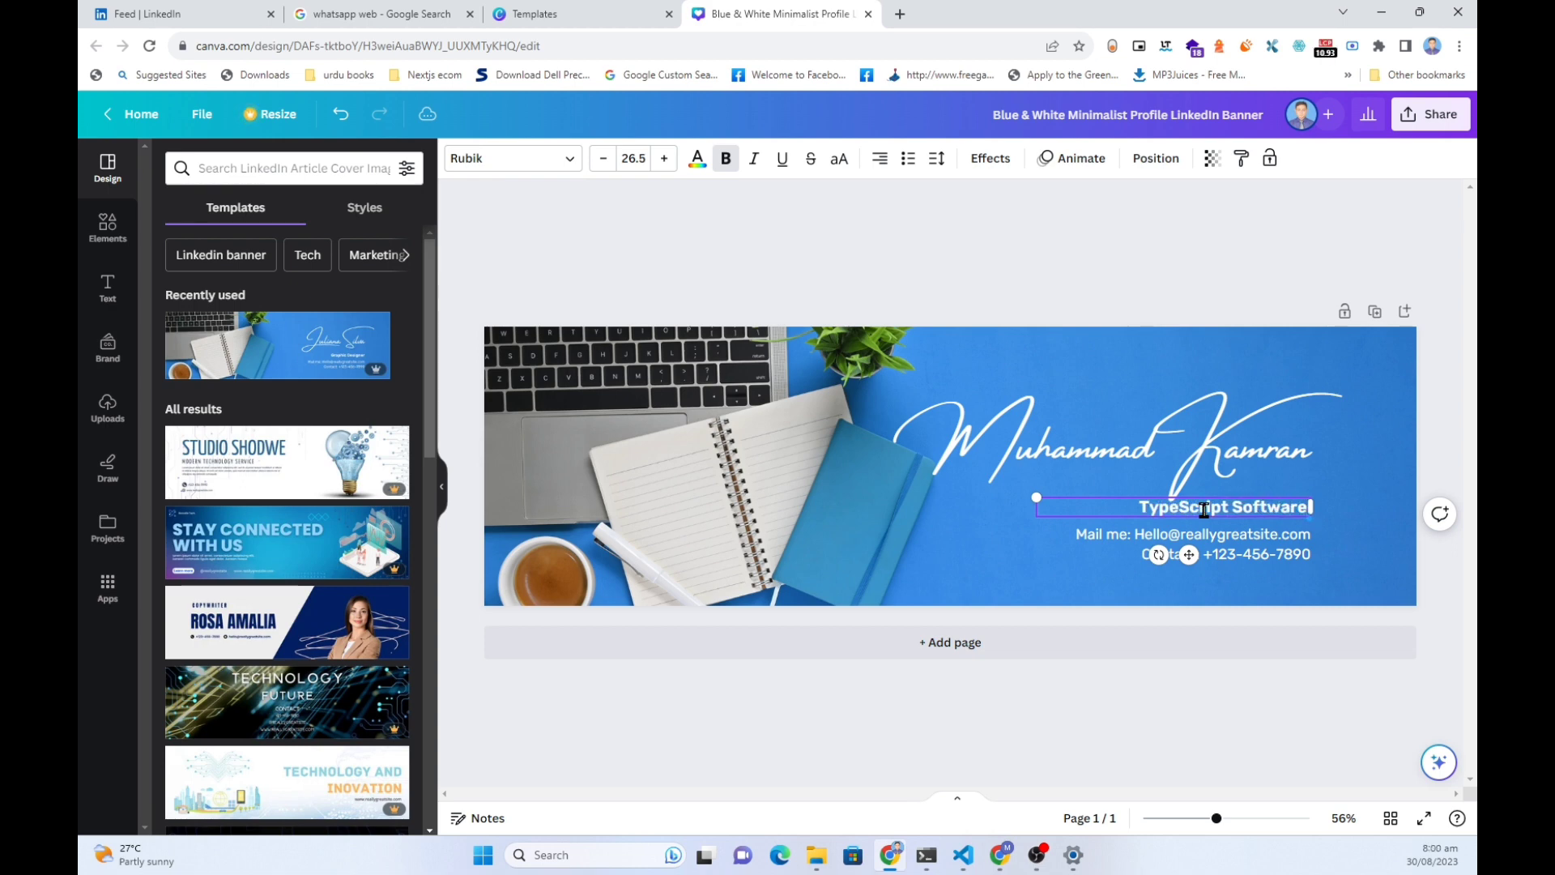
pyautogui.write(' Devel')
pyautogui.write('oper')
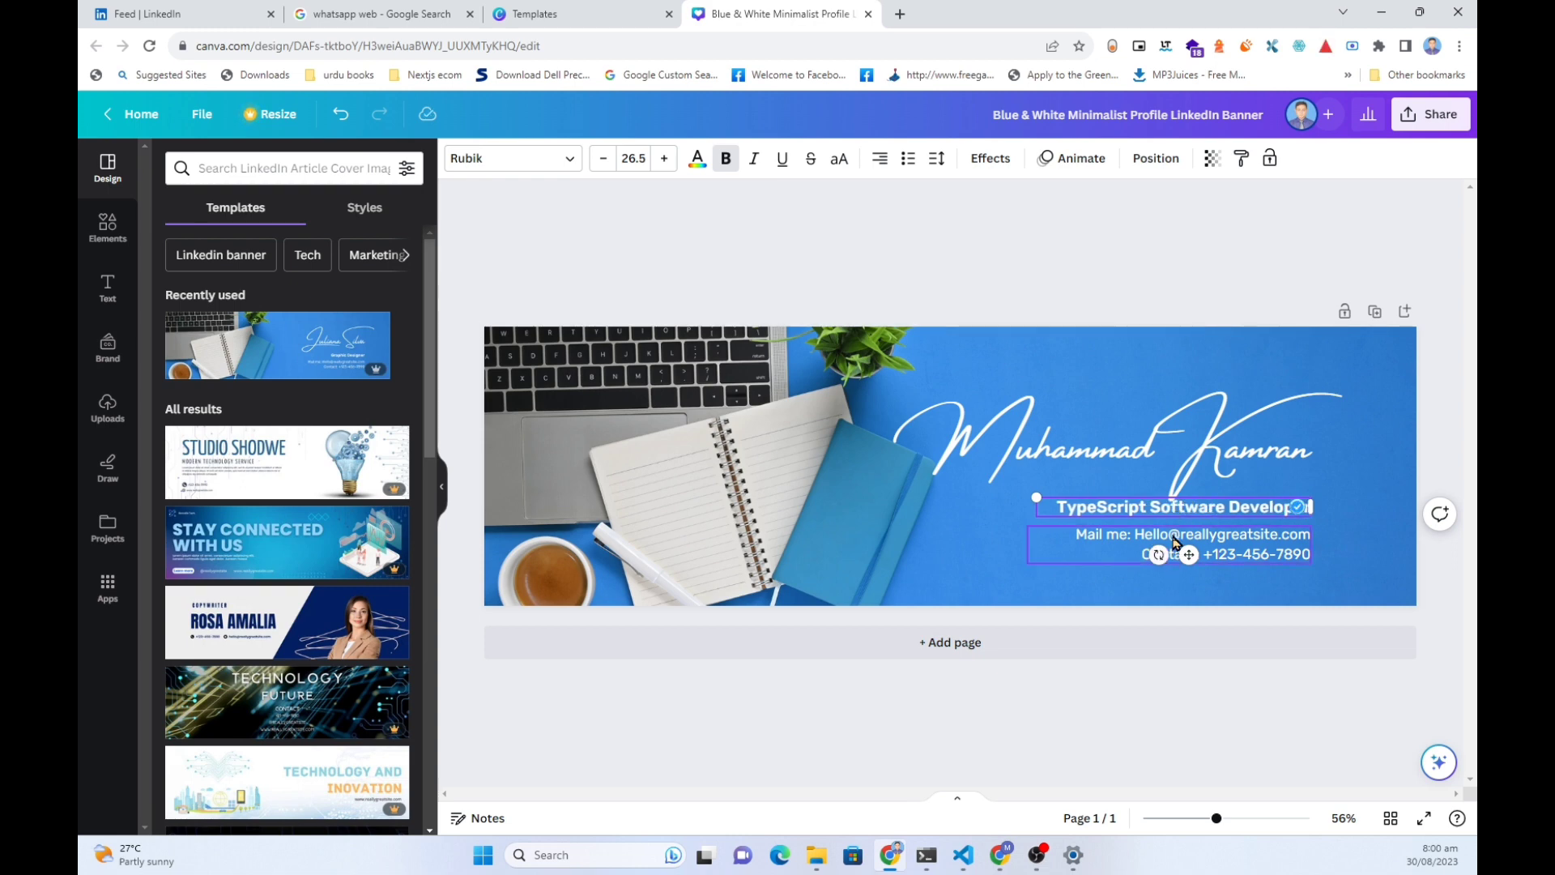
# Swap the sample address after 'Mail me:' for the user's own Gmail address.
pyautogui.tripleClick(1173, 534)
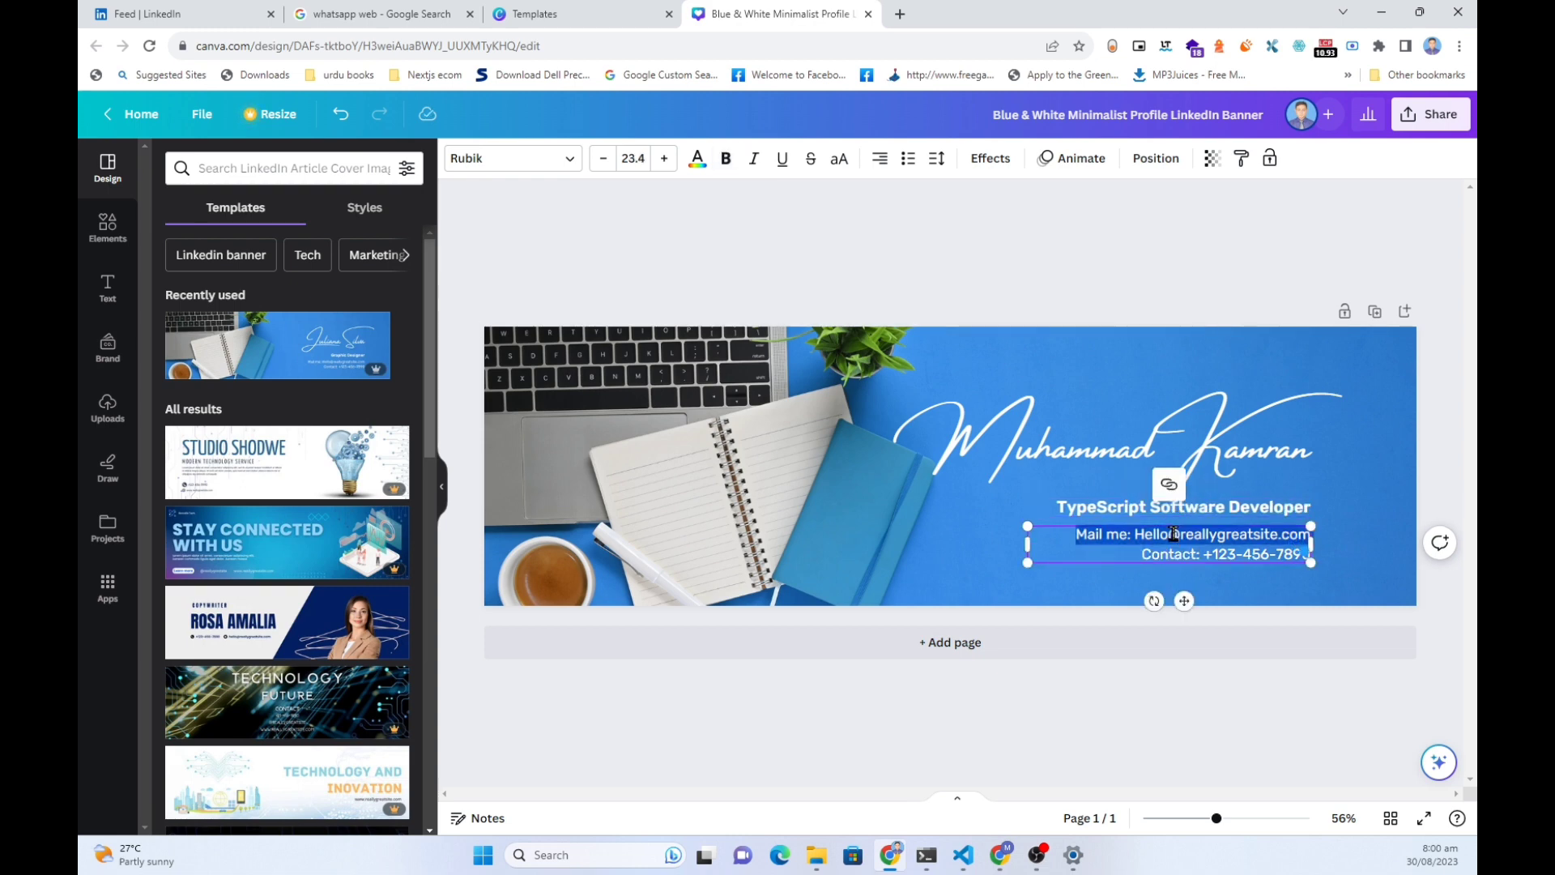
pyautogui.click(1172, 535)
pyautogui.doubleClick(1162, 535)
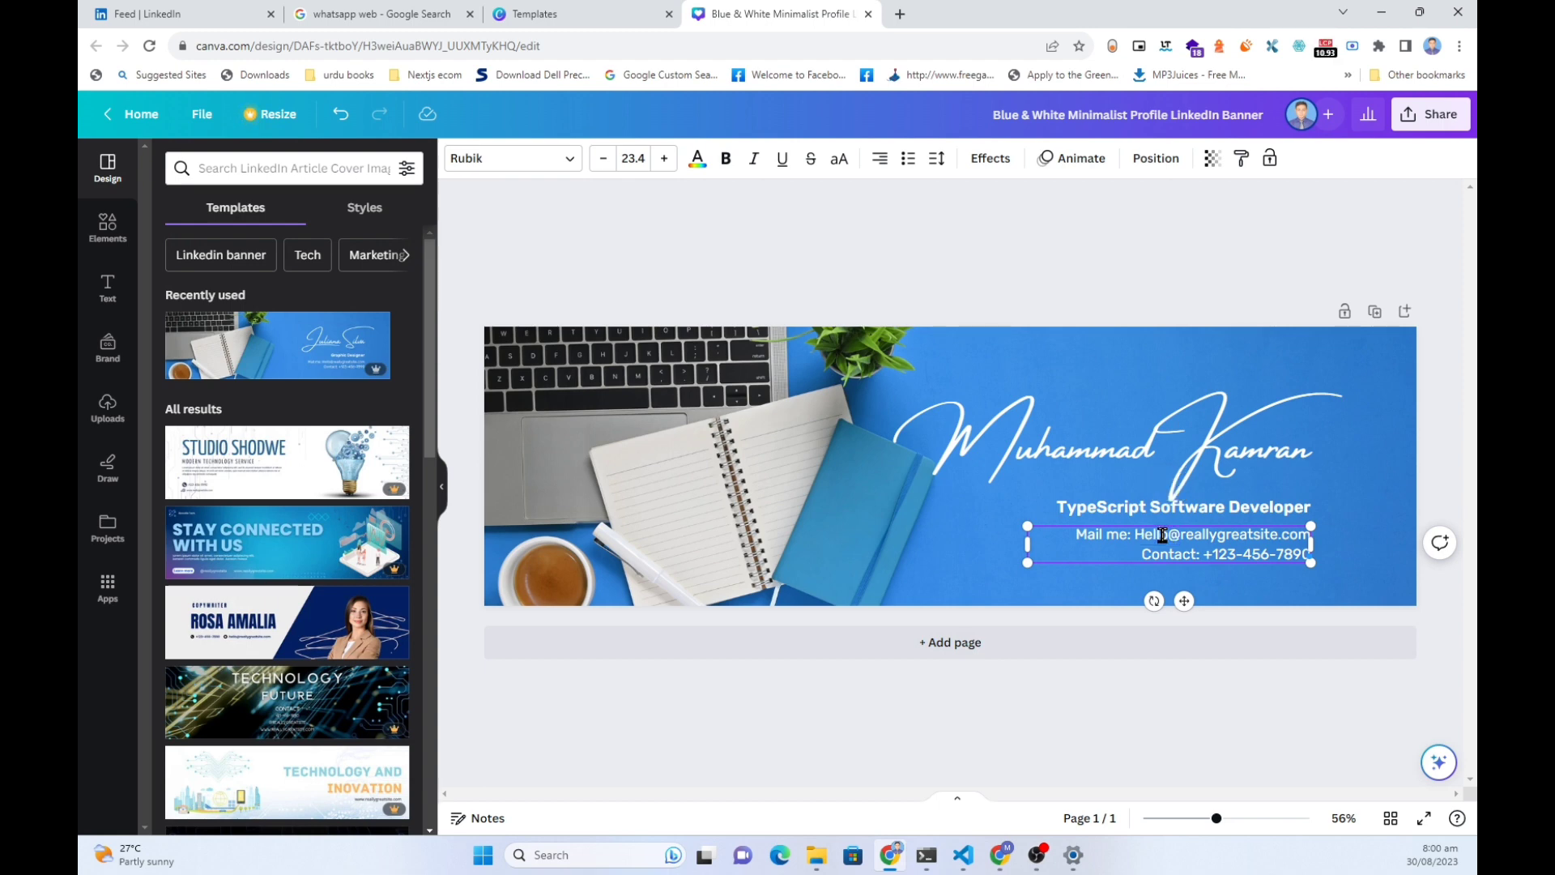
pyautogui.tripleClick(1163, 535)
pyautogui.click(1162, 535)
pyautogui.hotkey('ctrl', 'shift', 'Right')
pyautogui.hotkey('ctrl', 'shift', 'Right')
pyautogui.hotkey('ctrl', 'shift', 'Right')
pyautogui.hotkey('ctrl', 'shift', 'Right')
pyautogui.hotkey('ctrl', 'shift', 'Right')
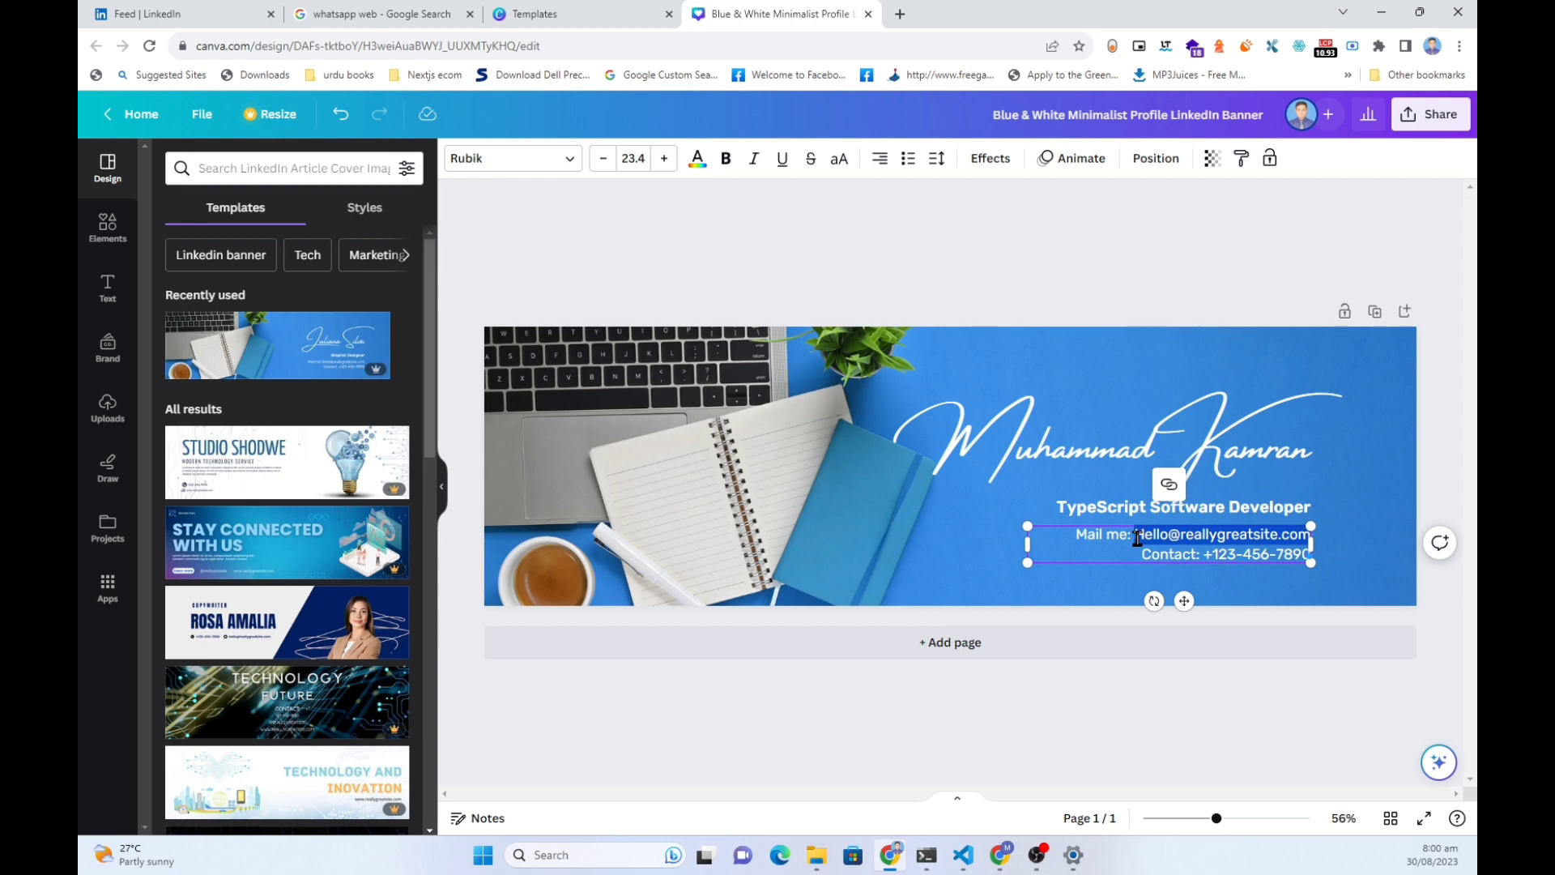
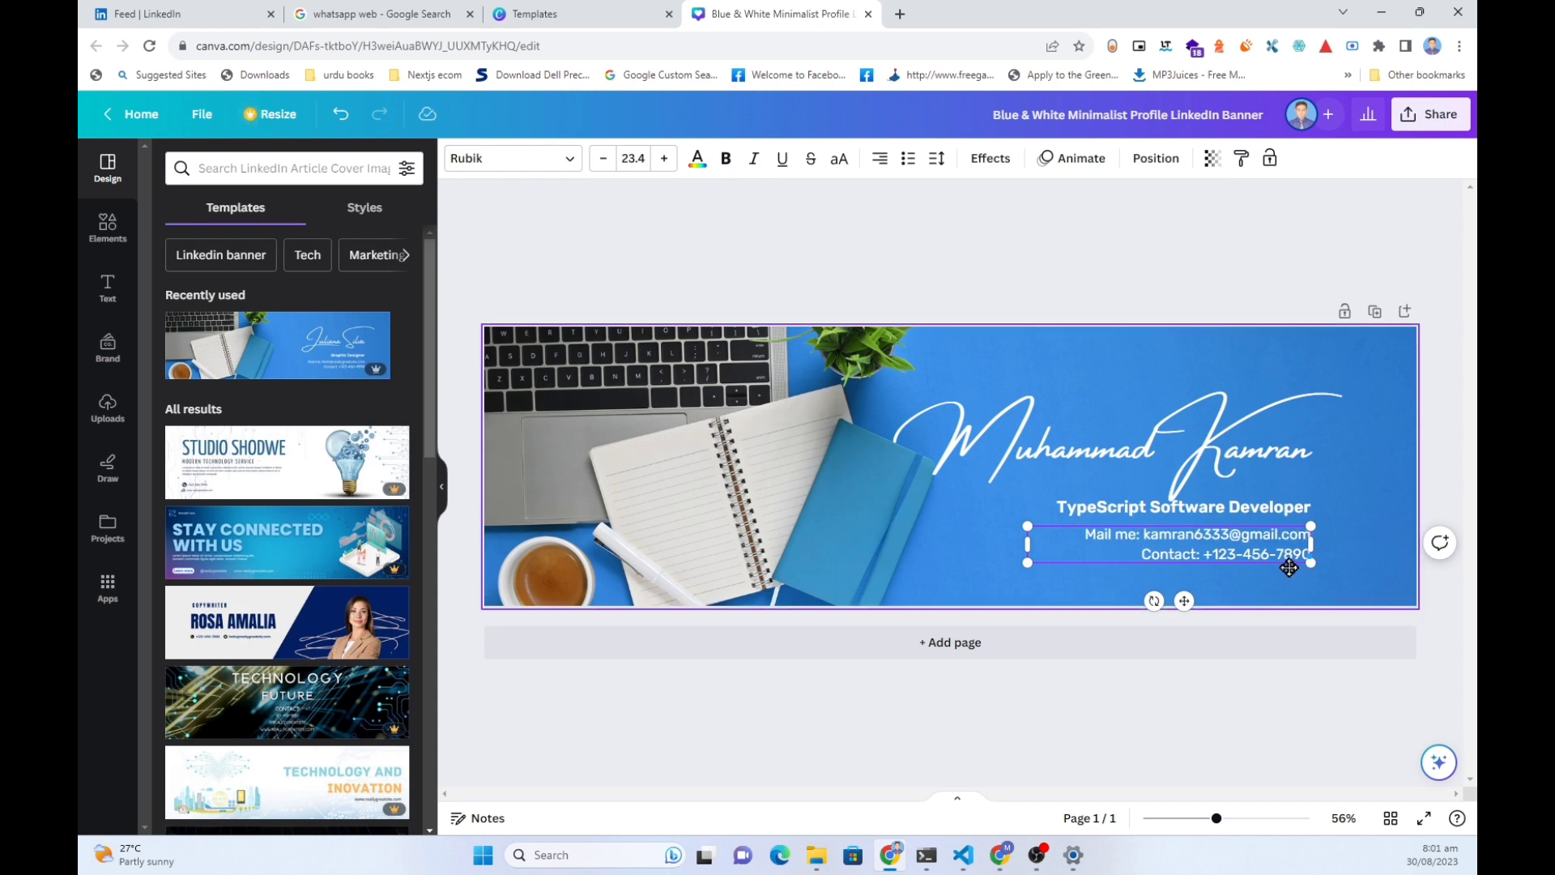
# Overwrite the sample number on the banner's Contact line with the user's own phone number.
pyautogui.doubleClick(1262, 560)
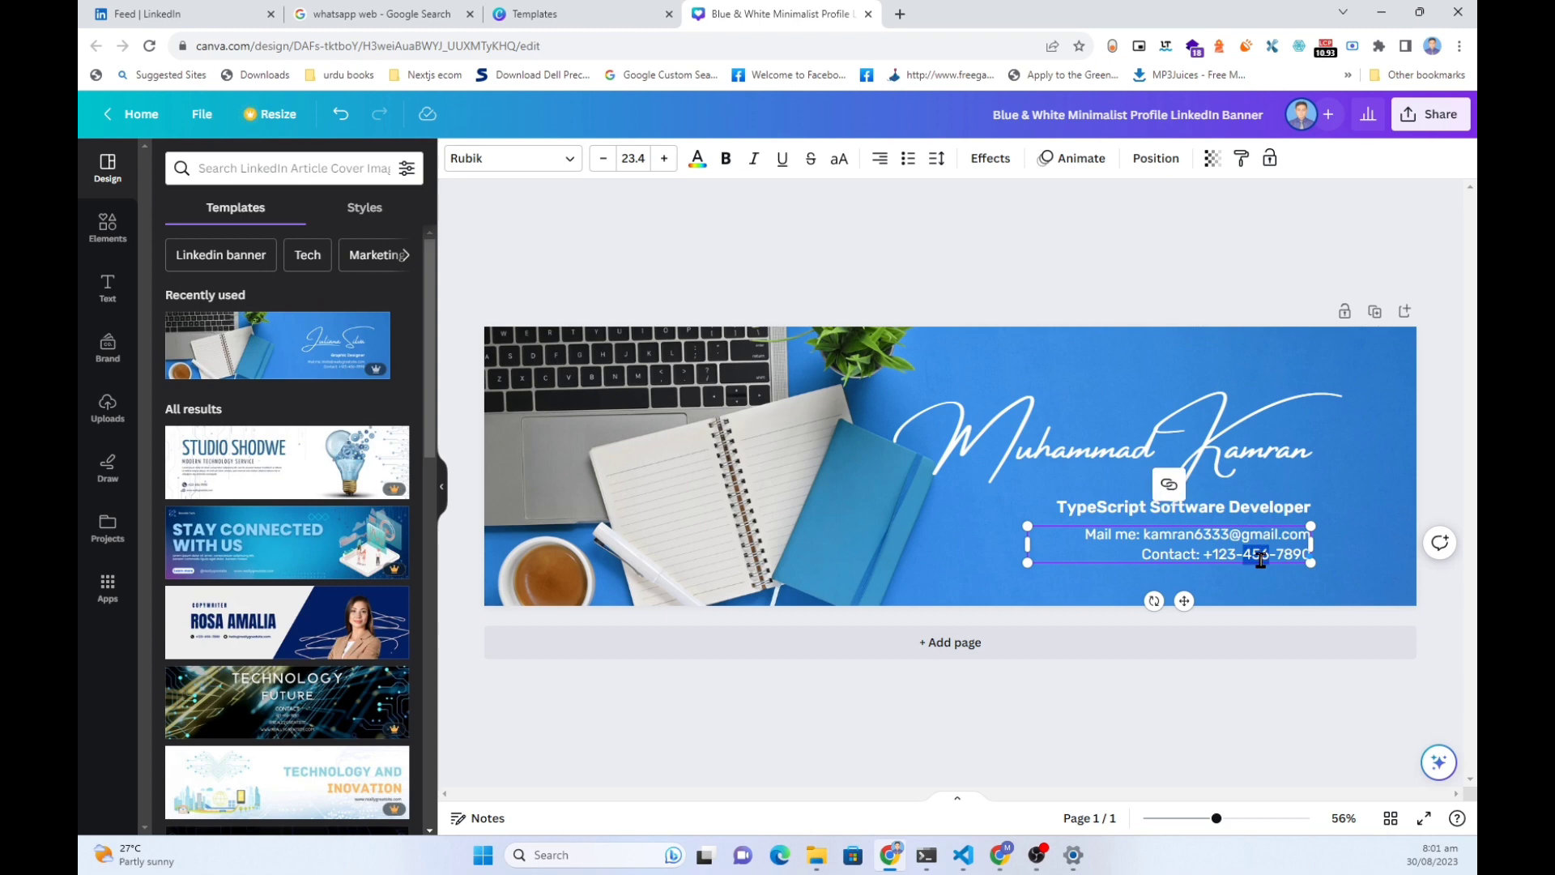
pyautogui.press('Left')
pyautogui.press('Left')
pyautogui.press('Left')
pyautogui.press('Left')
pyautogui.press('Left')
pyautogui.press('Left')
pyautogui.hotkey('shift', 'Right')
pyautogui.hotkey('shift', 'Right')
pyautogui.hotkey('shift', 'Right')
pyautogui.hotkey('shift', 'Right')
pyautogui.hotkey('shift', 'Right')
pyautogui.hotkey('shift', 'Right')
pyautogui.hotkey('shift', 'Right')
pyautogui.hotkey('shift', 'Right')
pyautogui.hotkey('shift', 'Right')
pyautogui.hotkey('shift', 'Right')
pyautogui.hotkey('shift', 'Right')
pyautogui.hotkey('shift', 'Right')
pyautogui.hotkey('shift', 'Right')
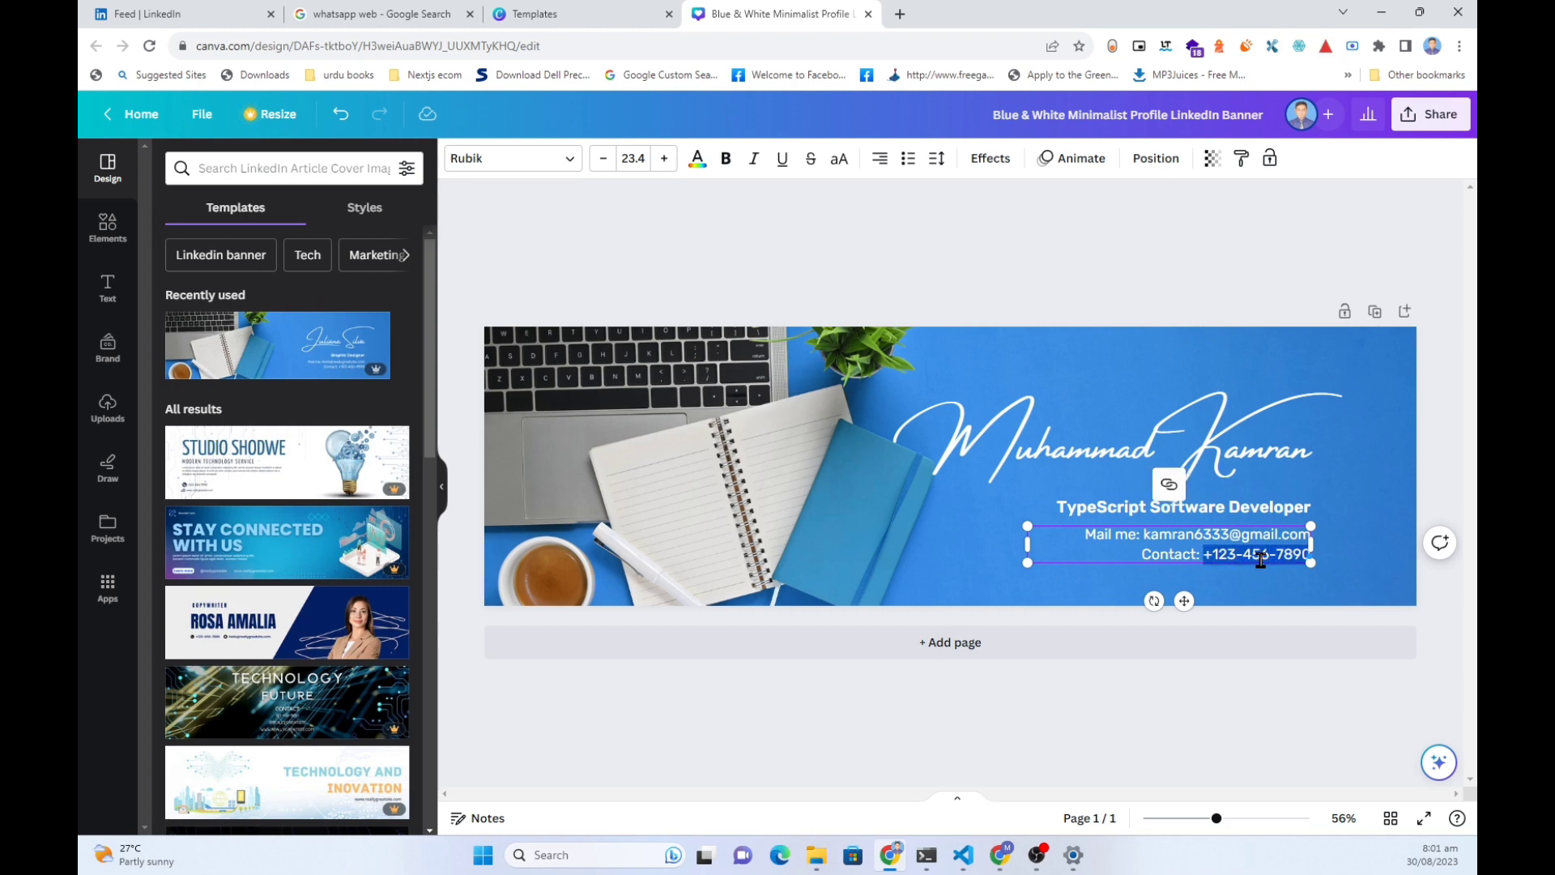
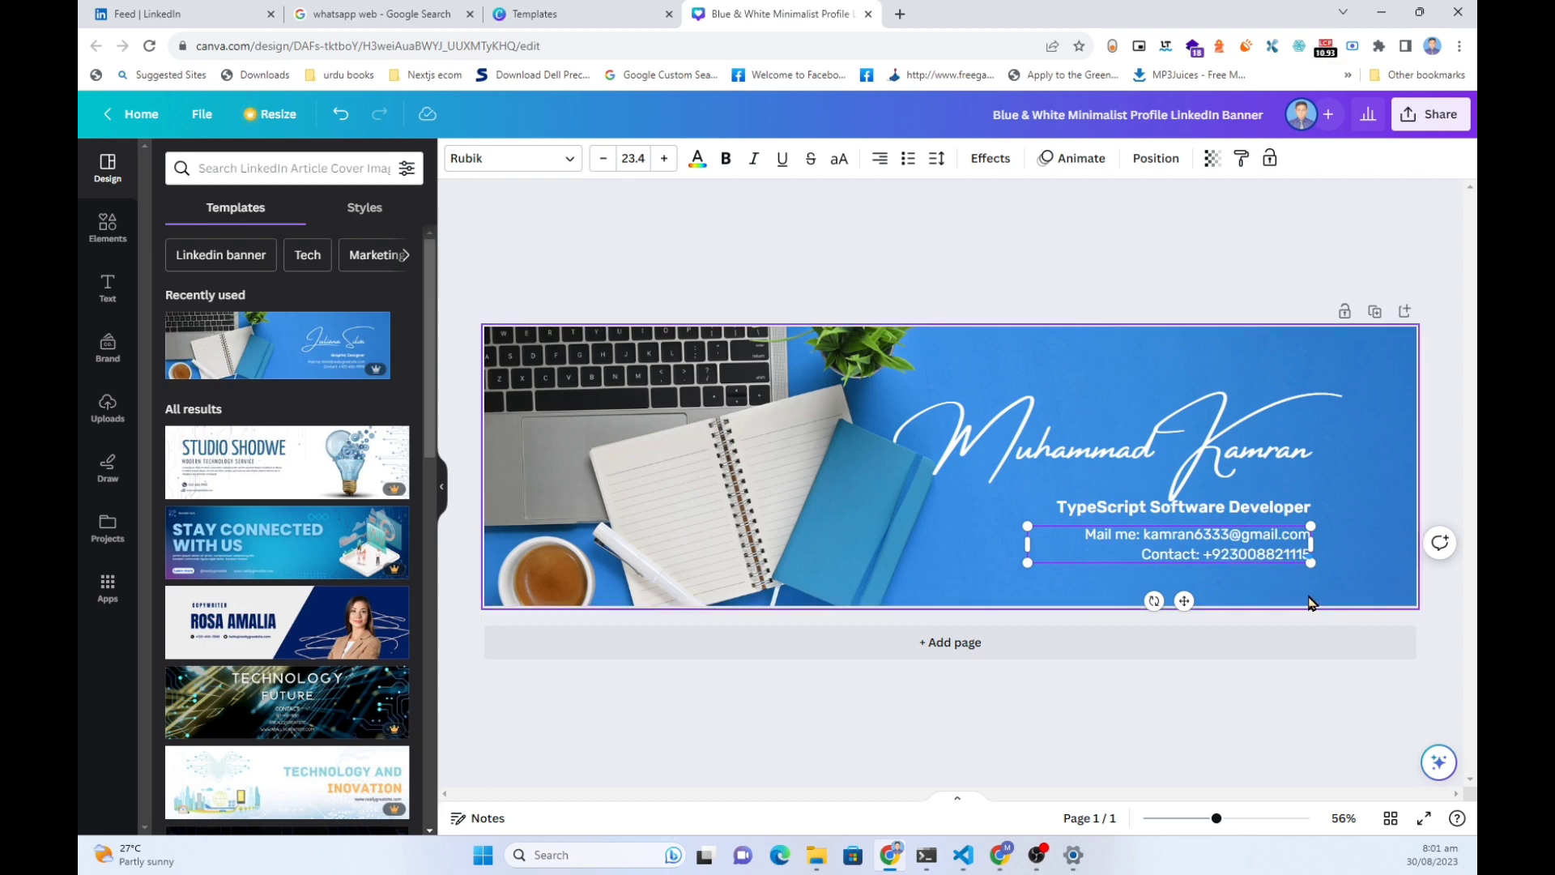
pyautogui.click(1306, 598)
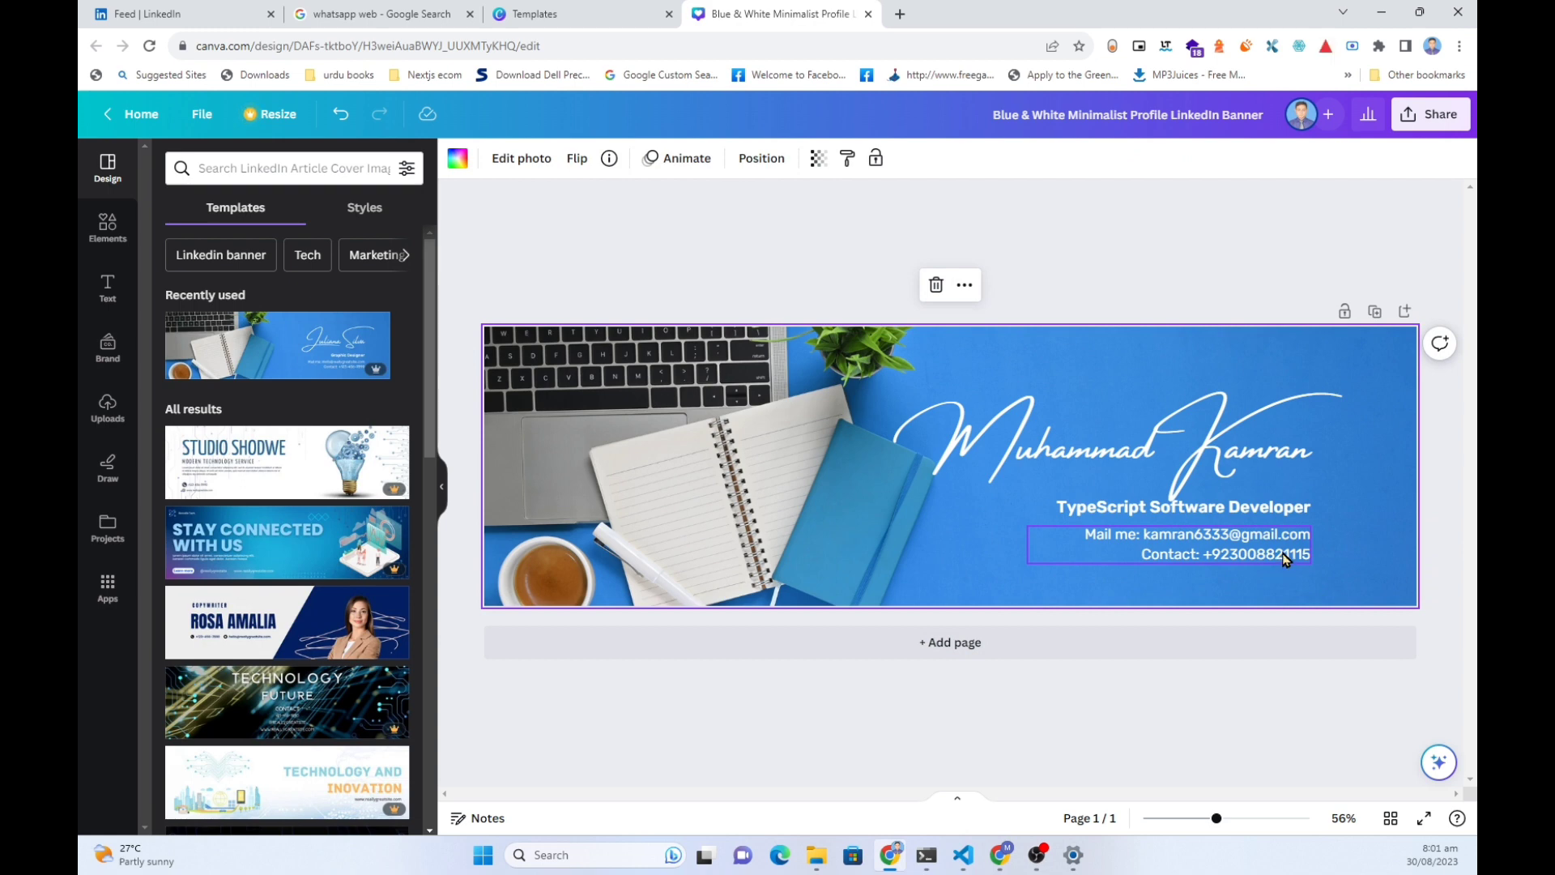
# Open the banner's Share > Download options and switch the file type from PNG to JPG.
pyautogui.click(1287, 559)
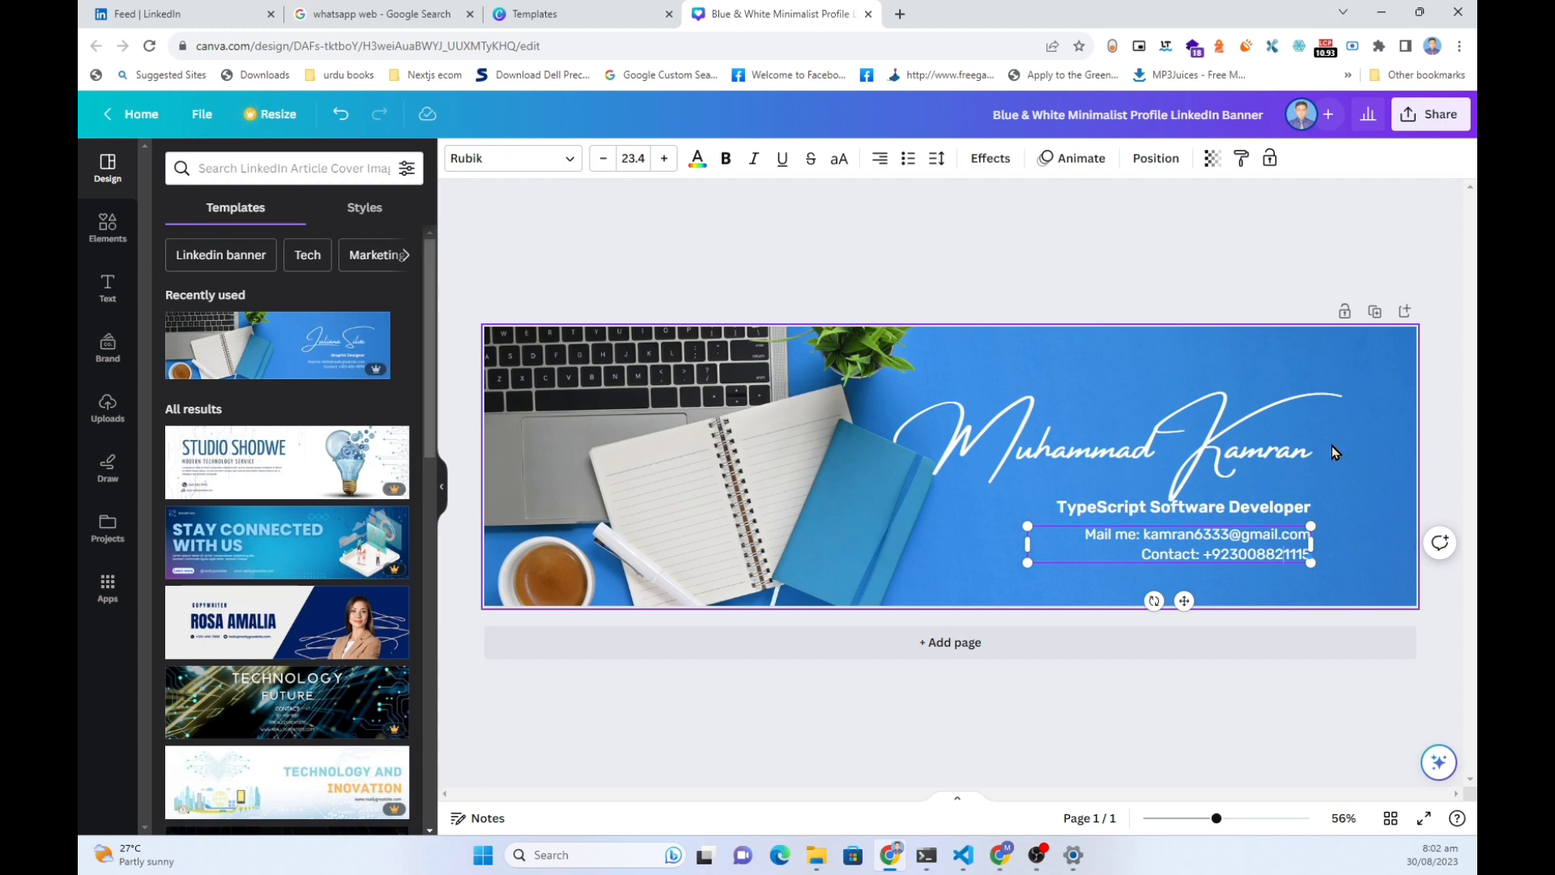
pyautogui.click(1383, 387)
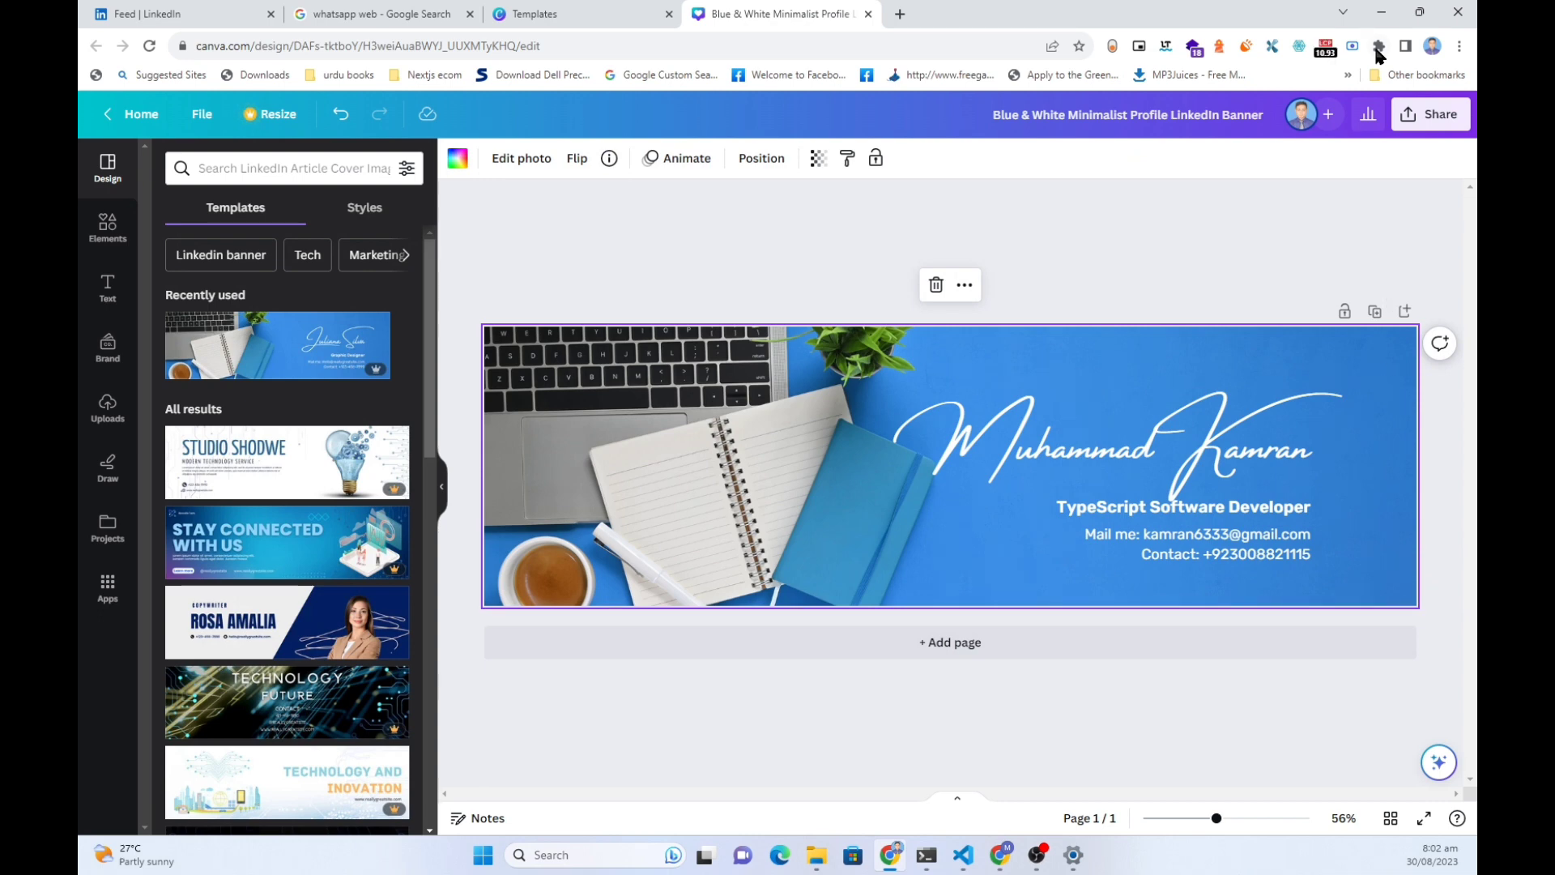
pyautogui.click(1414, 117)
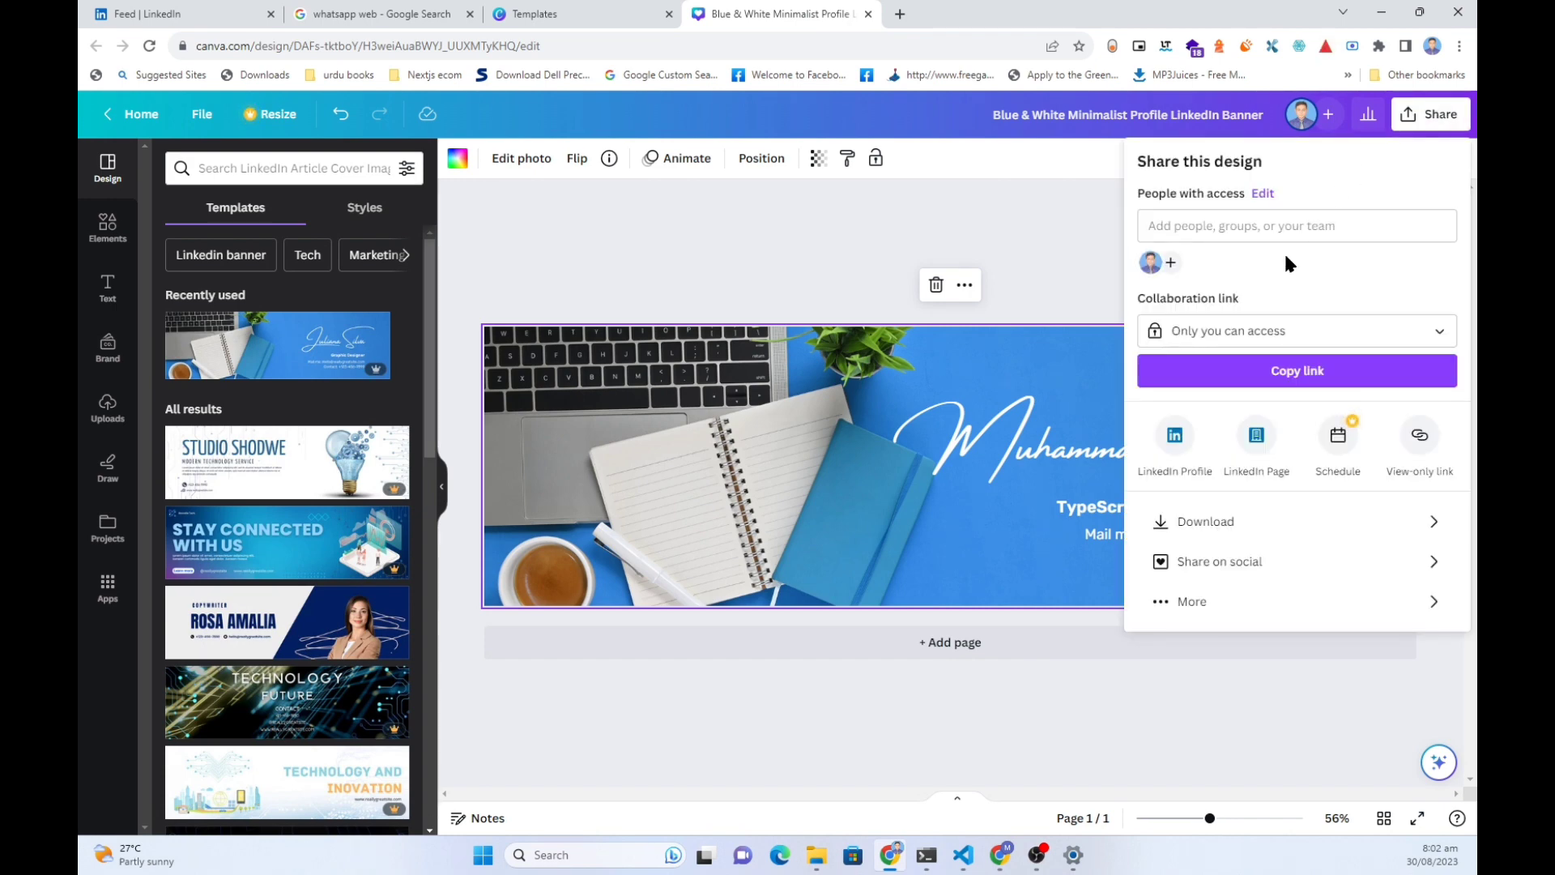
pyautogui.click(1207, 523)
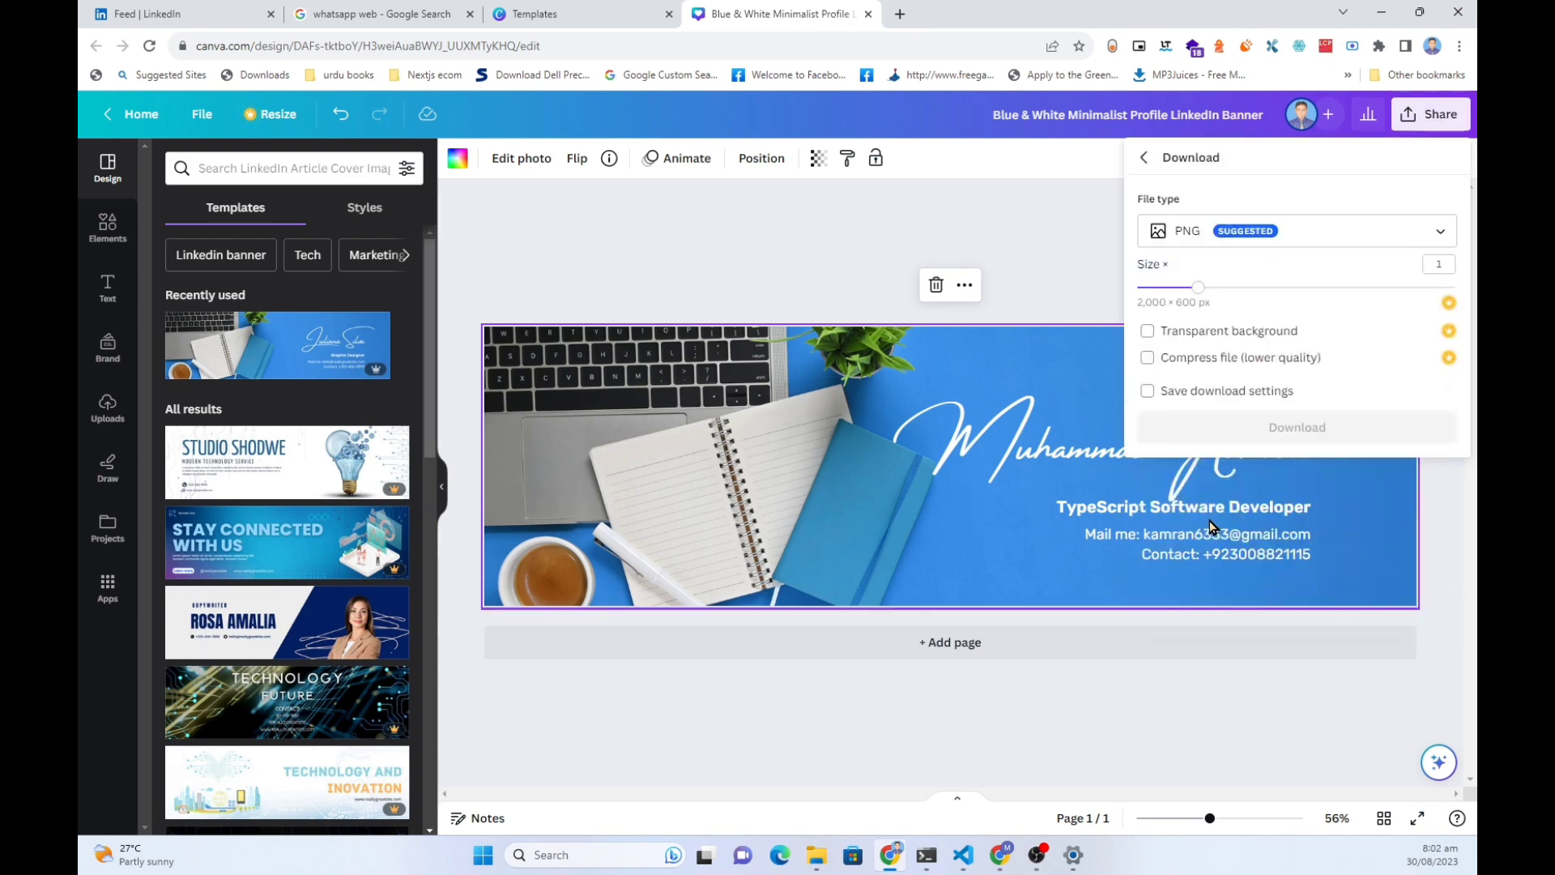
pyautogui.click(1280, 243)
pyautogui.click(1280, 245)
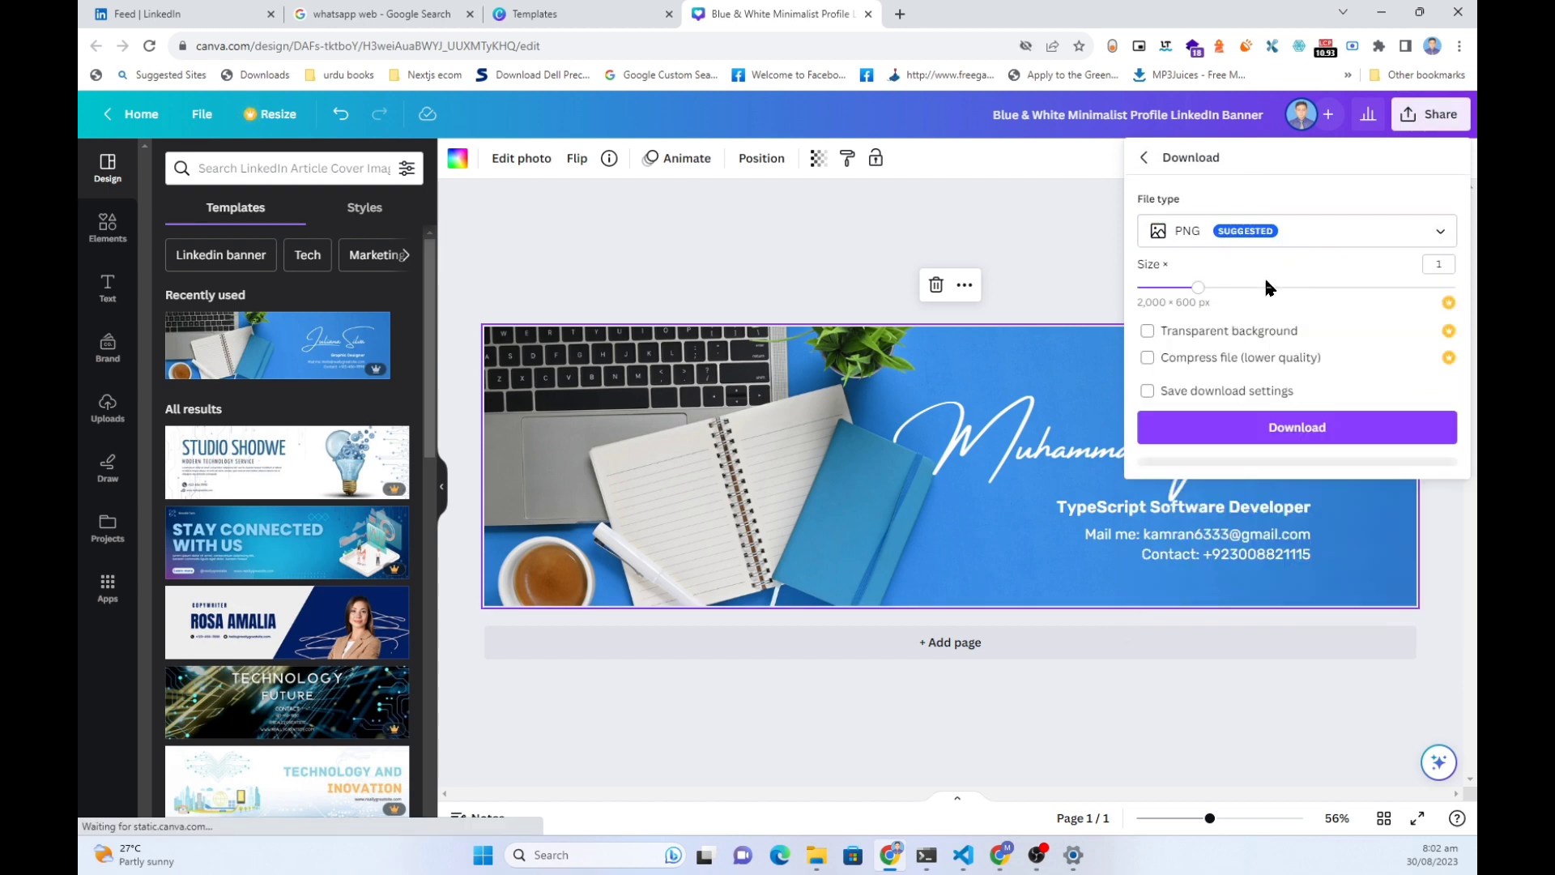
pyautogui.click(1269, 231)
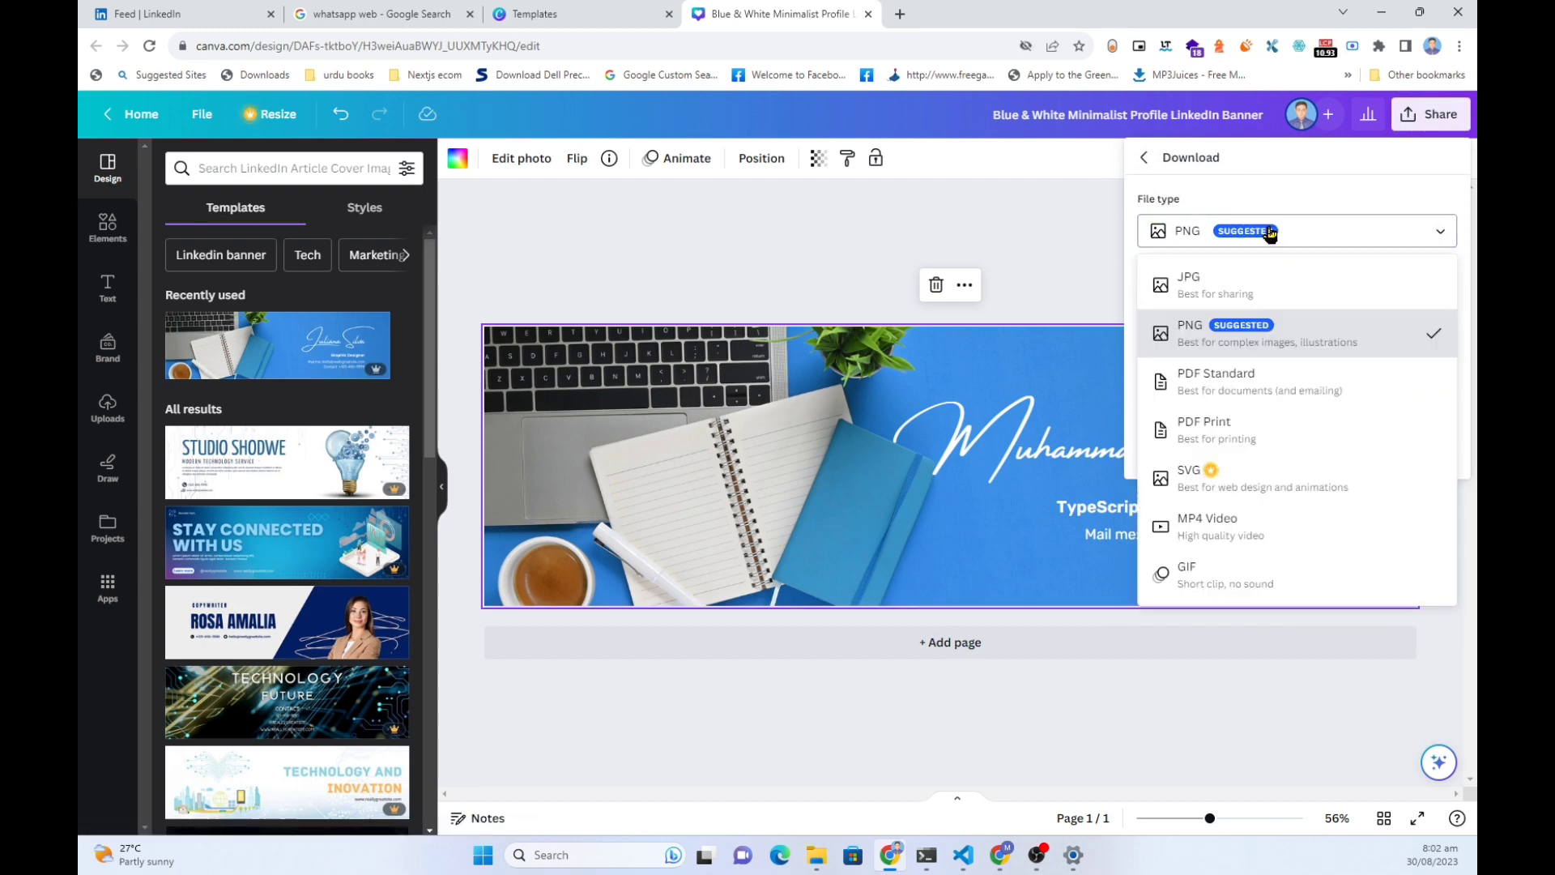
pyautogui.click(1236, 284)
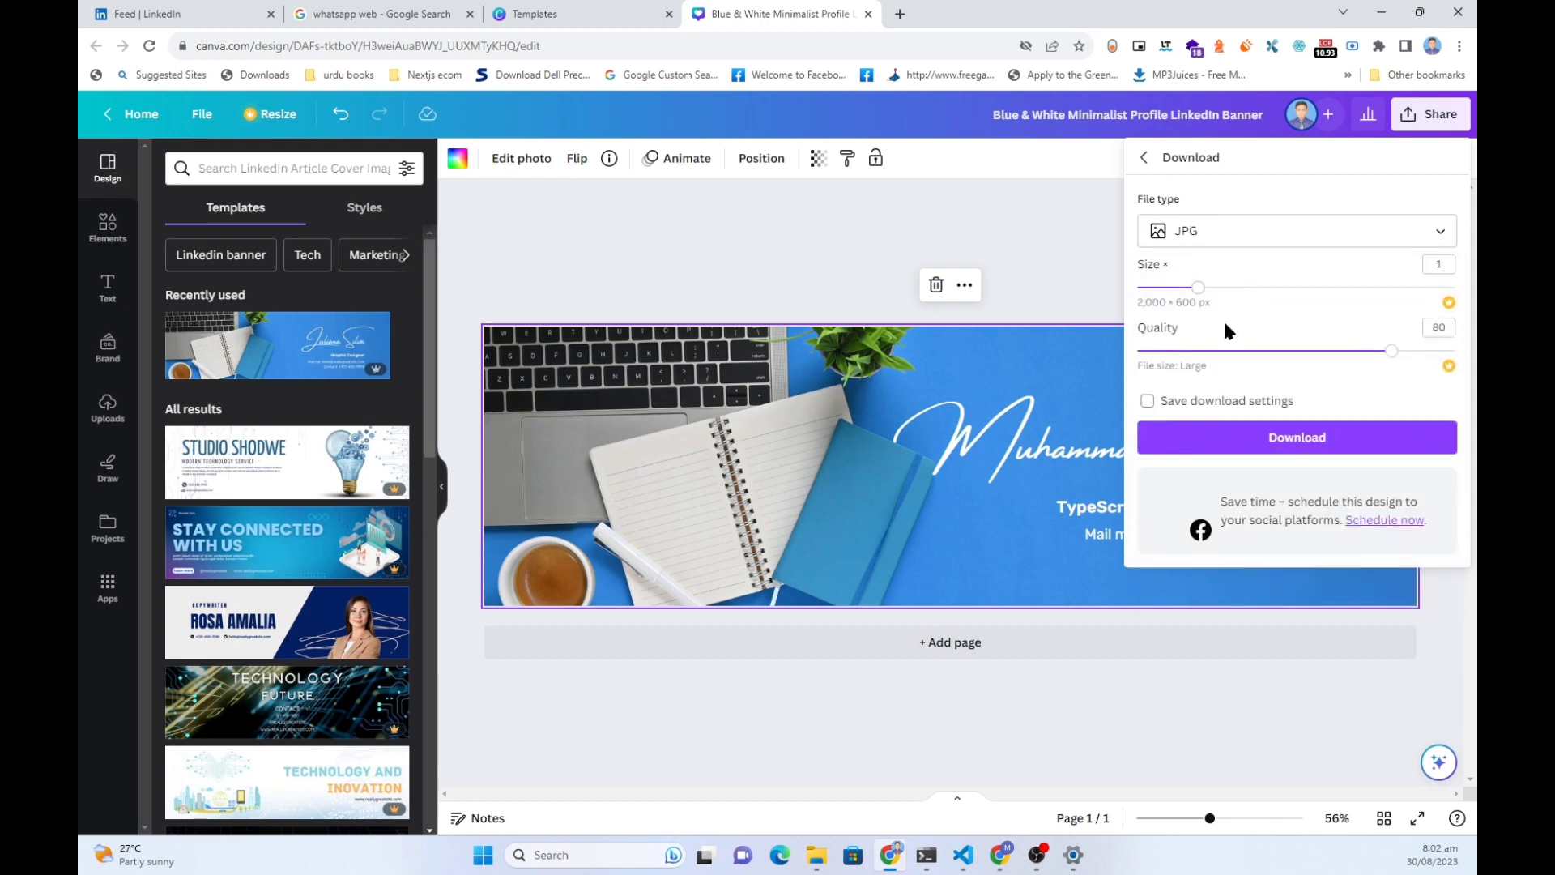
# Download the banner as a JPG into the Downloads folder under a new banner file name.
pyautogui.click(1215, 441)
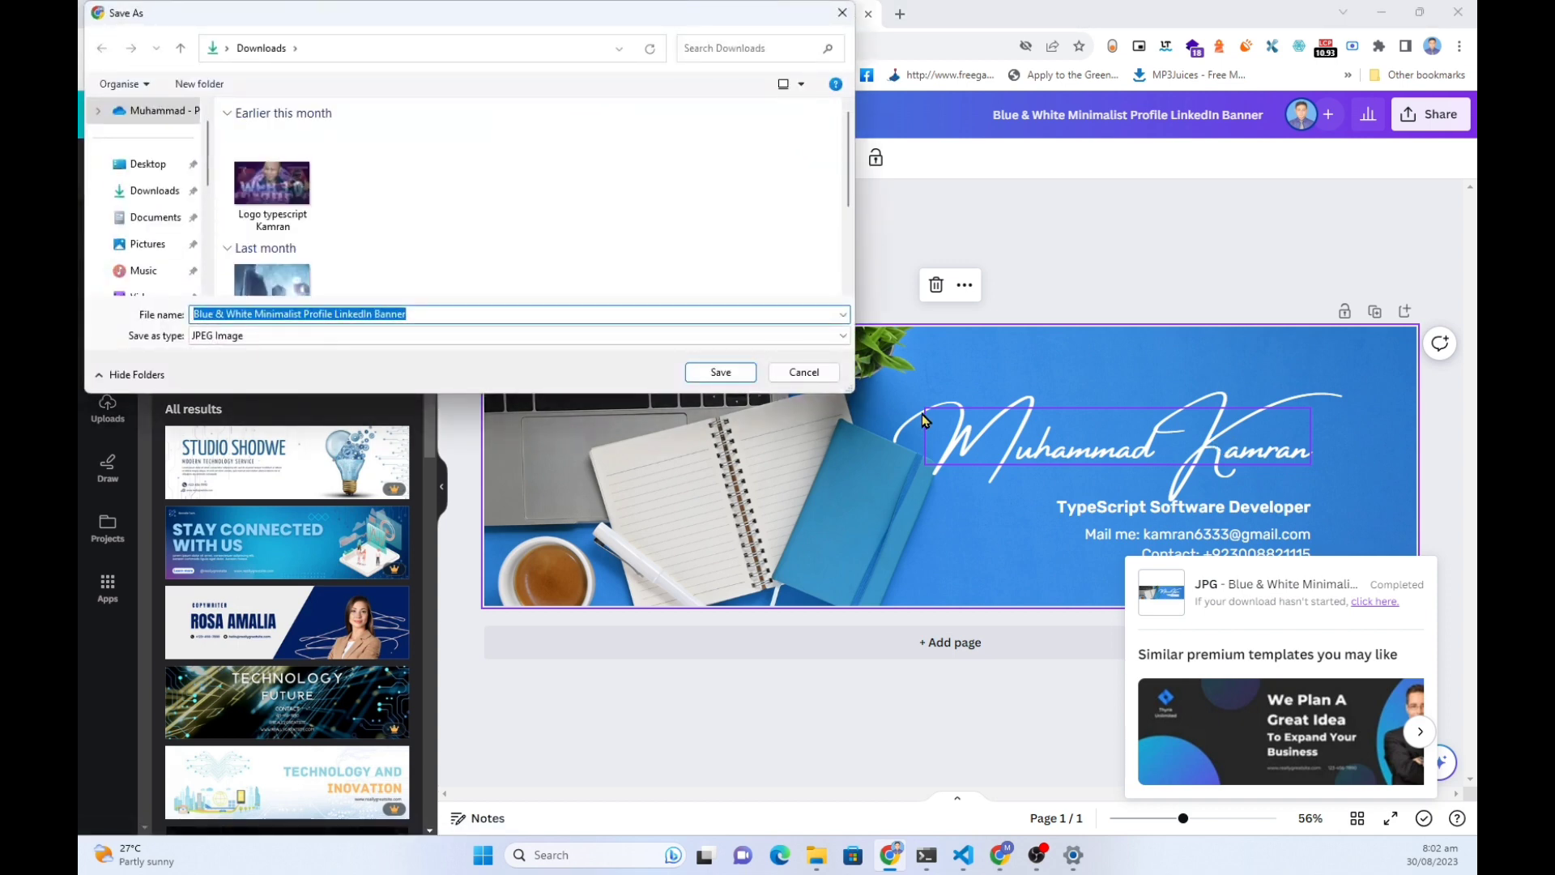
pyautogui.click(365, 313)
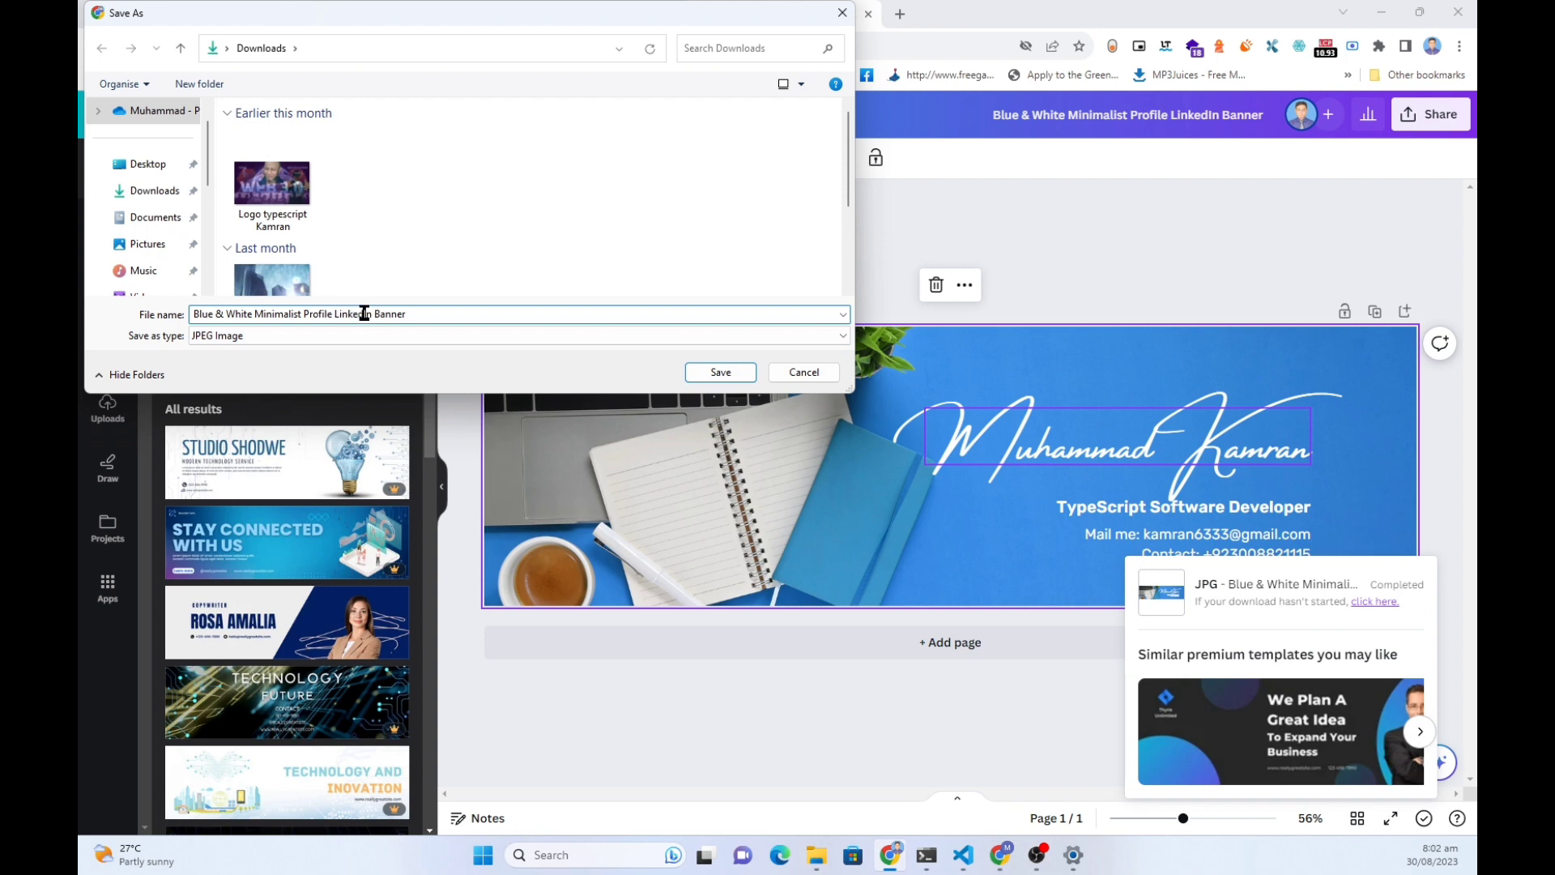
pyautogui.hotkey('ctrl', 'a')
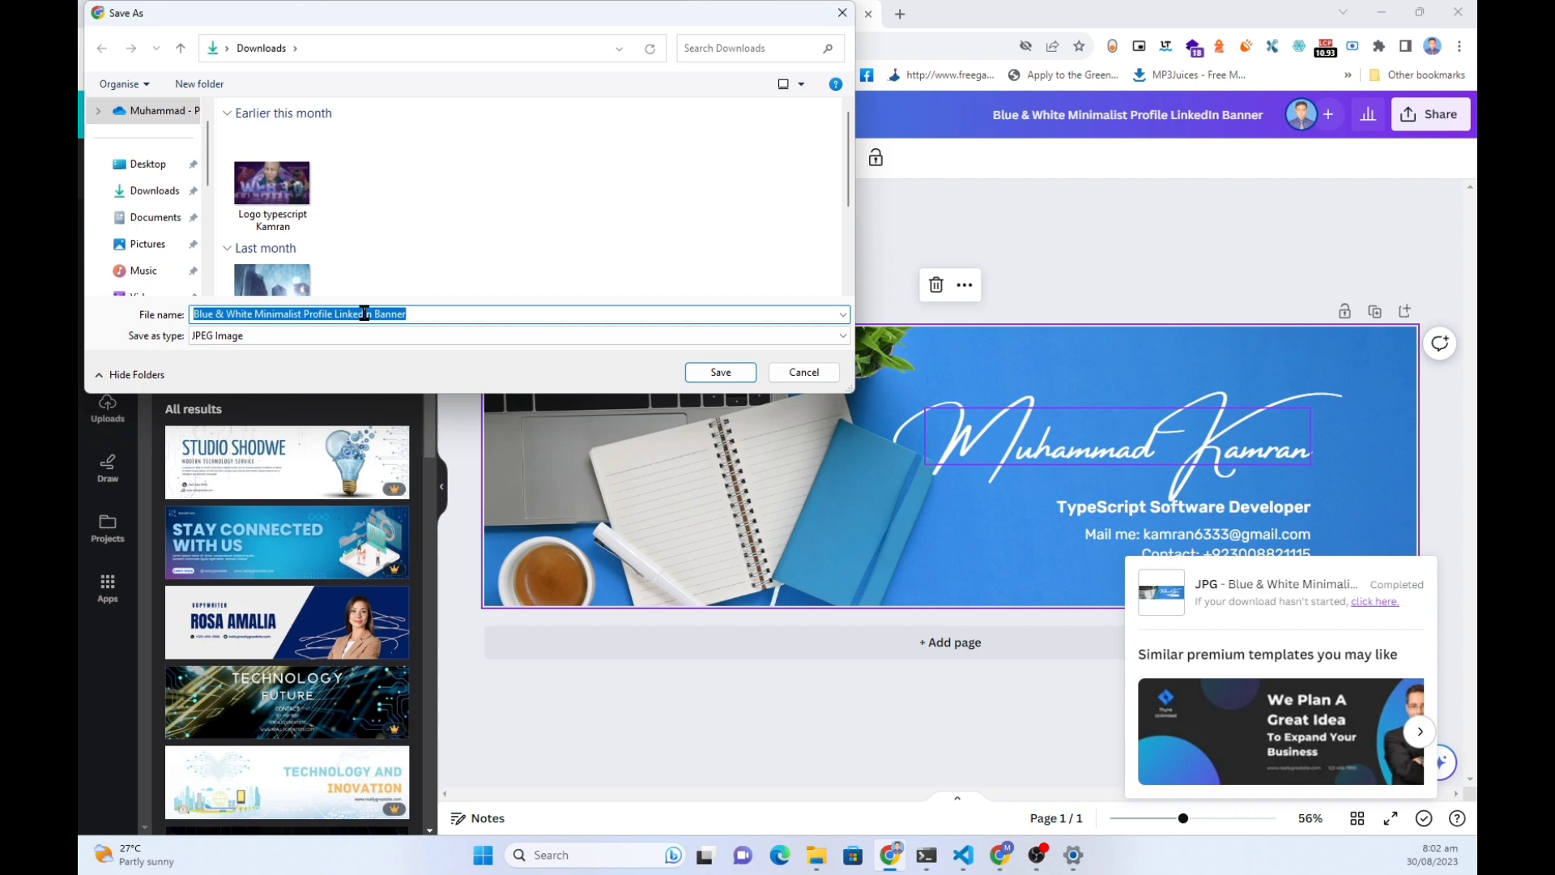
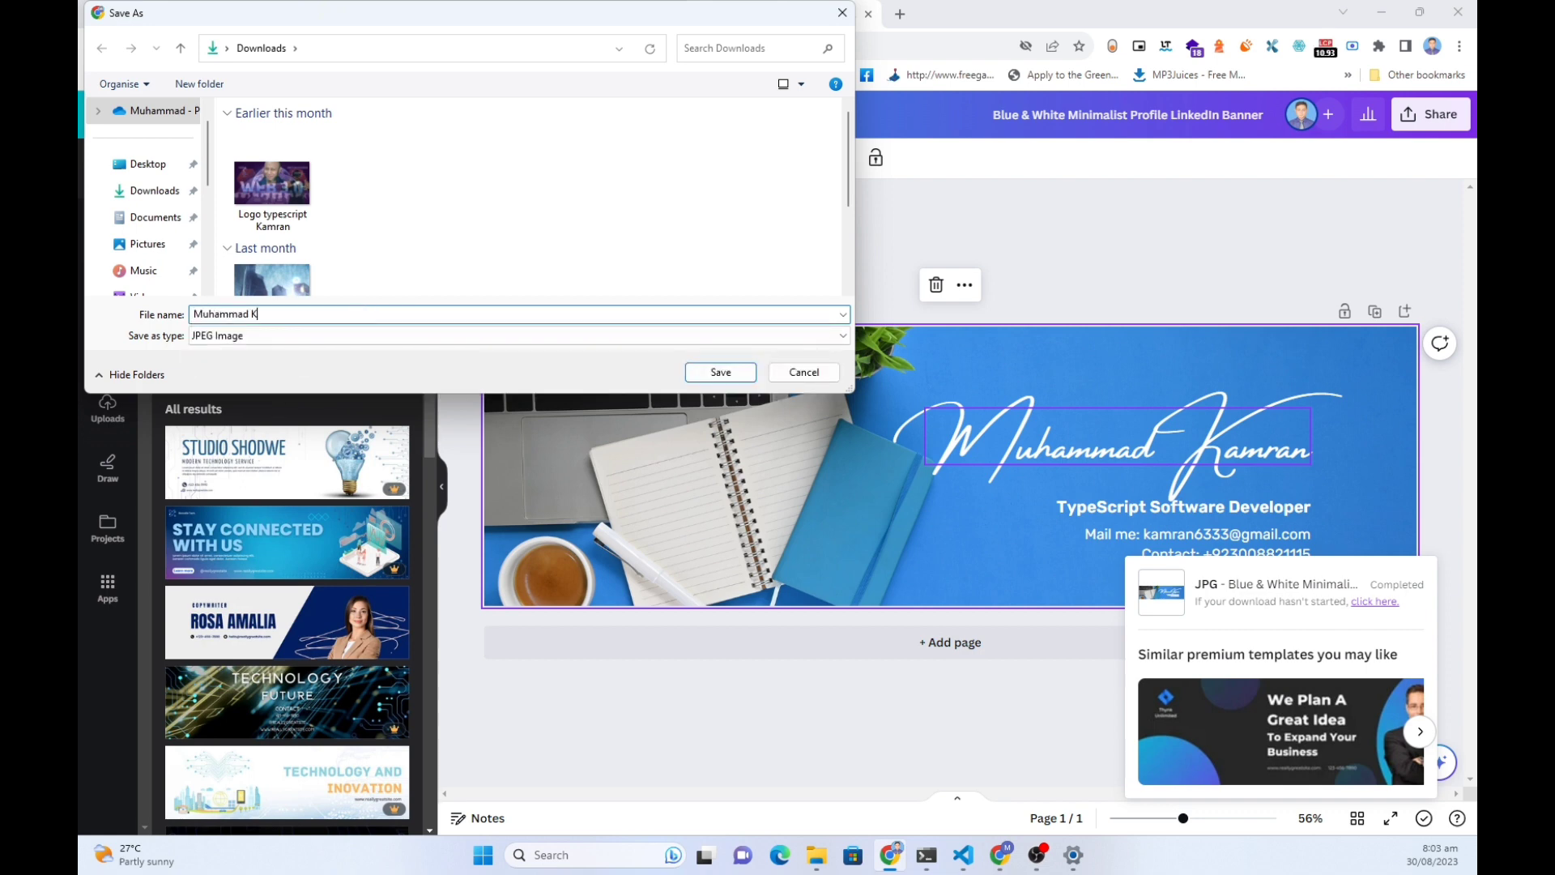
pyautogui.moveTo(850, 142)
pyautogui.mouseDown()
pyautogui.moveTo(849, 333)
pyautogui.moveTo(856, 124)
pyautogui.mouseUp()
pyautogui.click(721, 373)
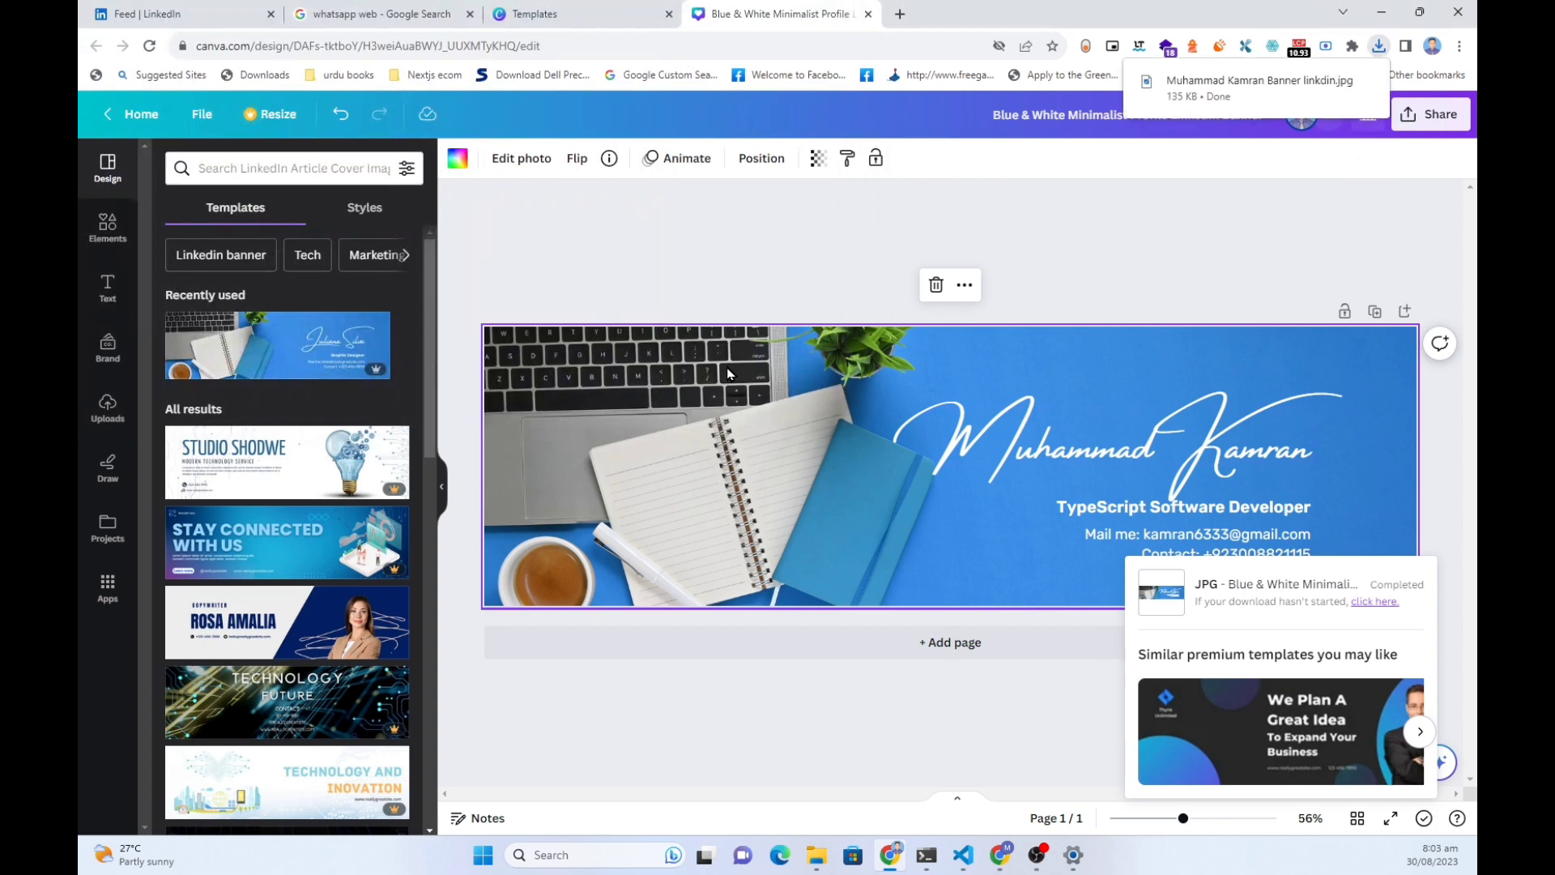
# Begin the LinkedIn profile update and answer Yes that Java Software Developer is the most recent job.
pyautogui.click(146, 14)
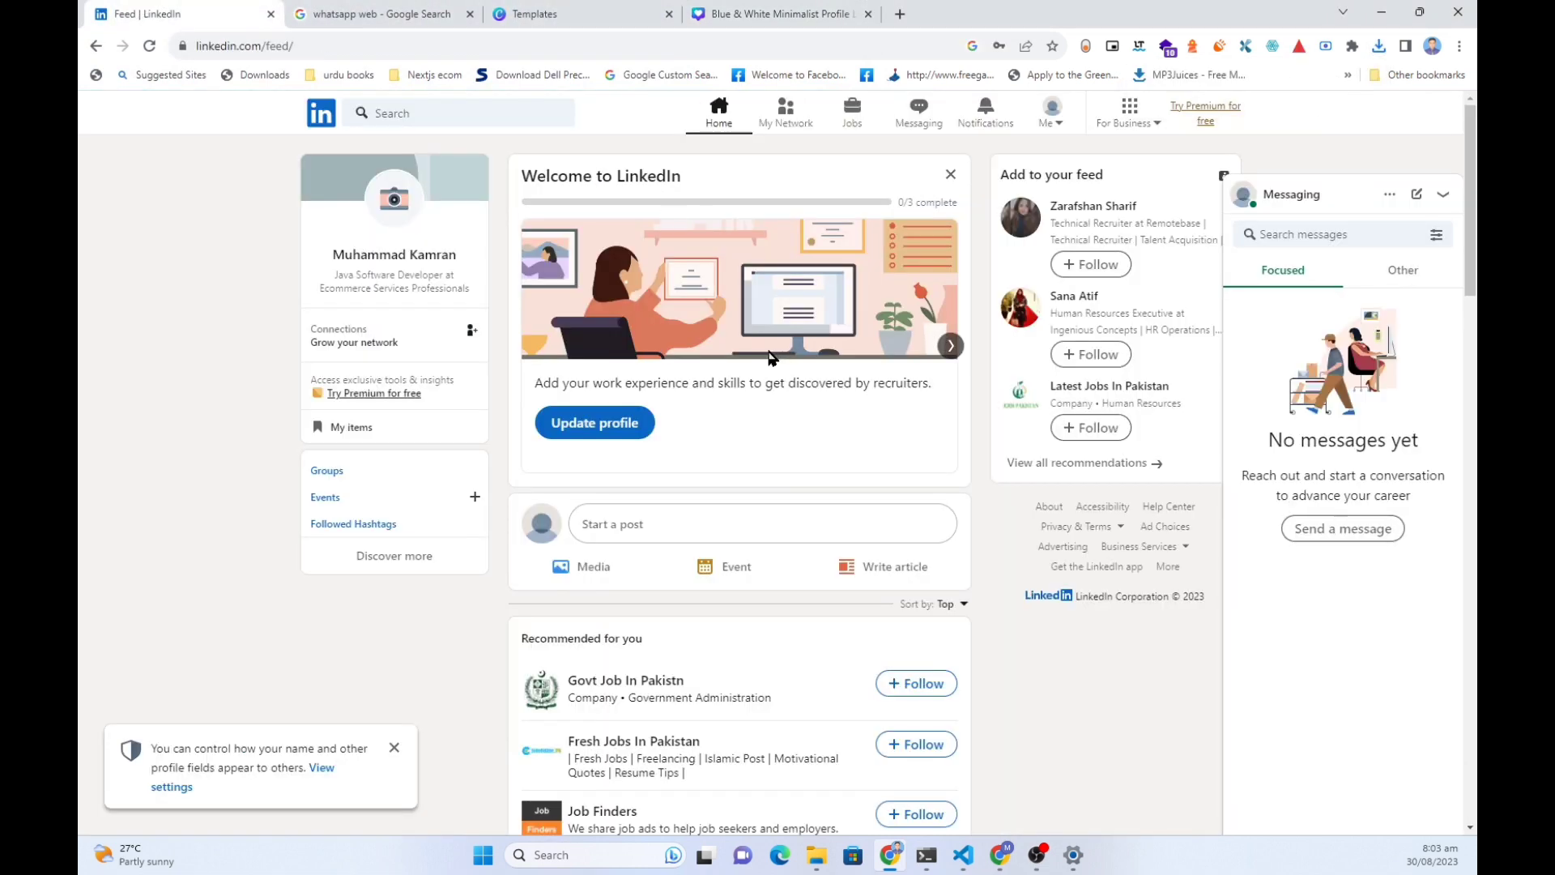
pyautogui.click(611, 436)
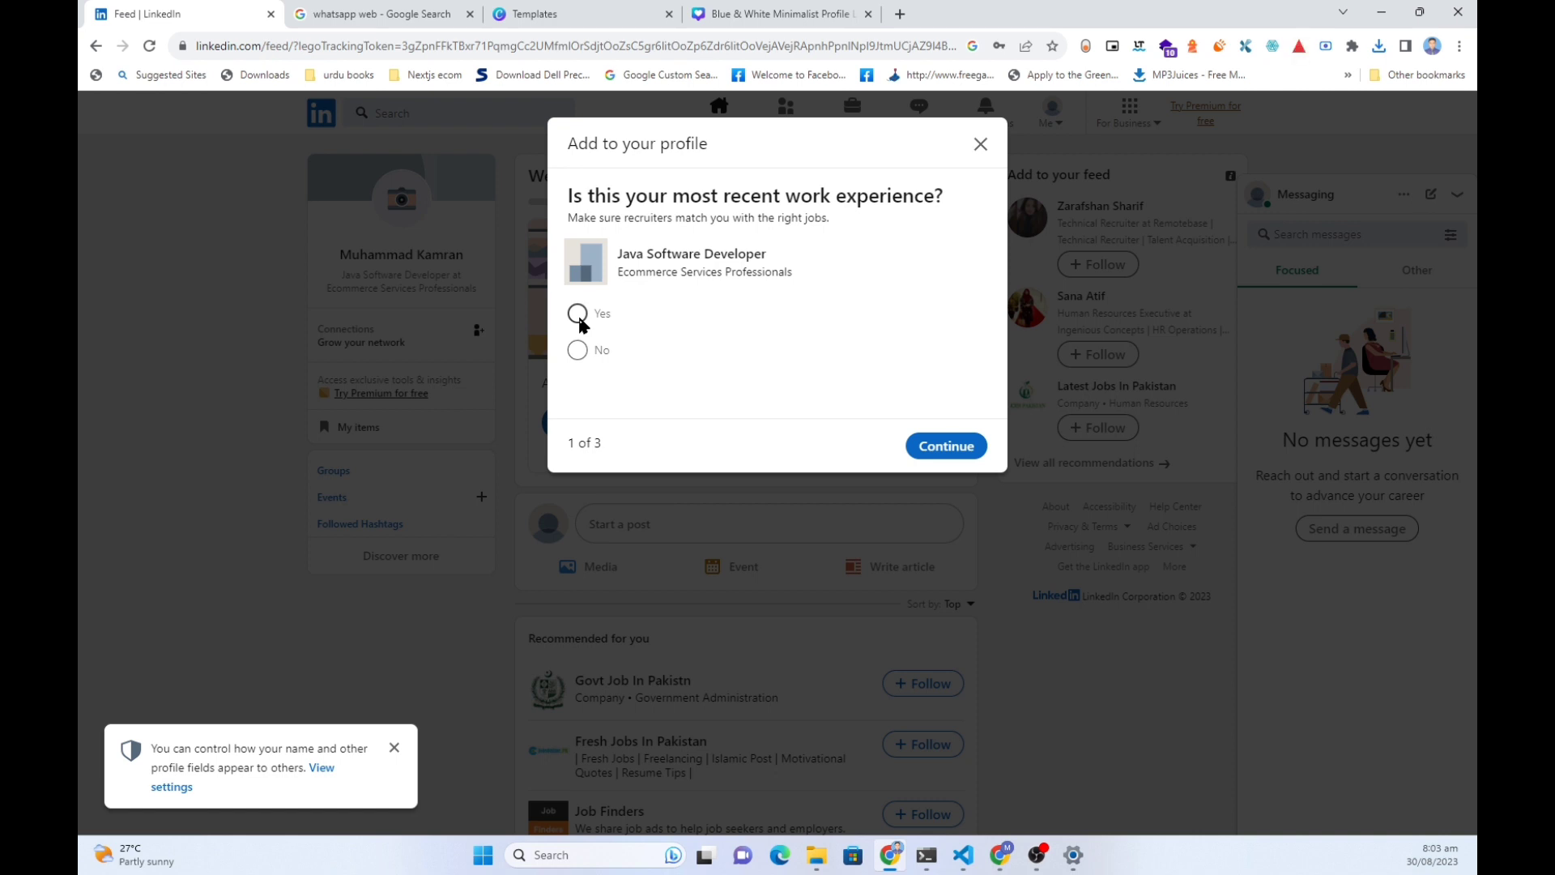
pyautogui.click(489, 415)
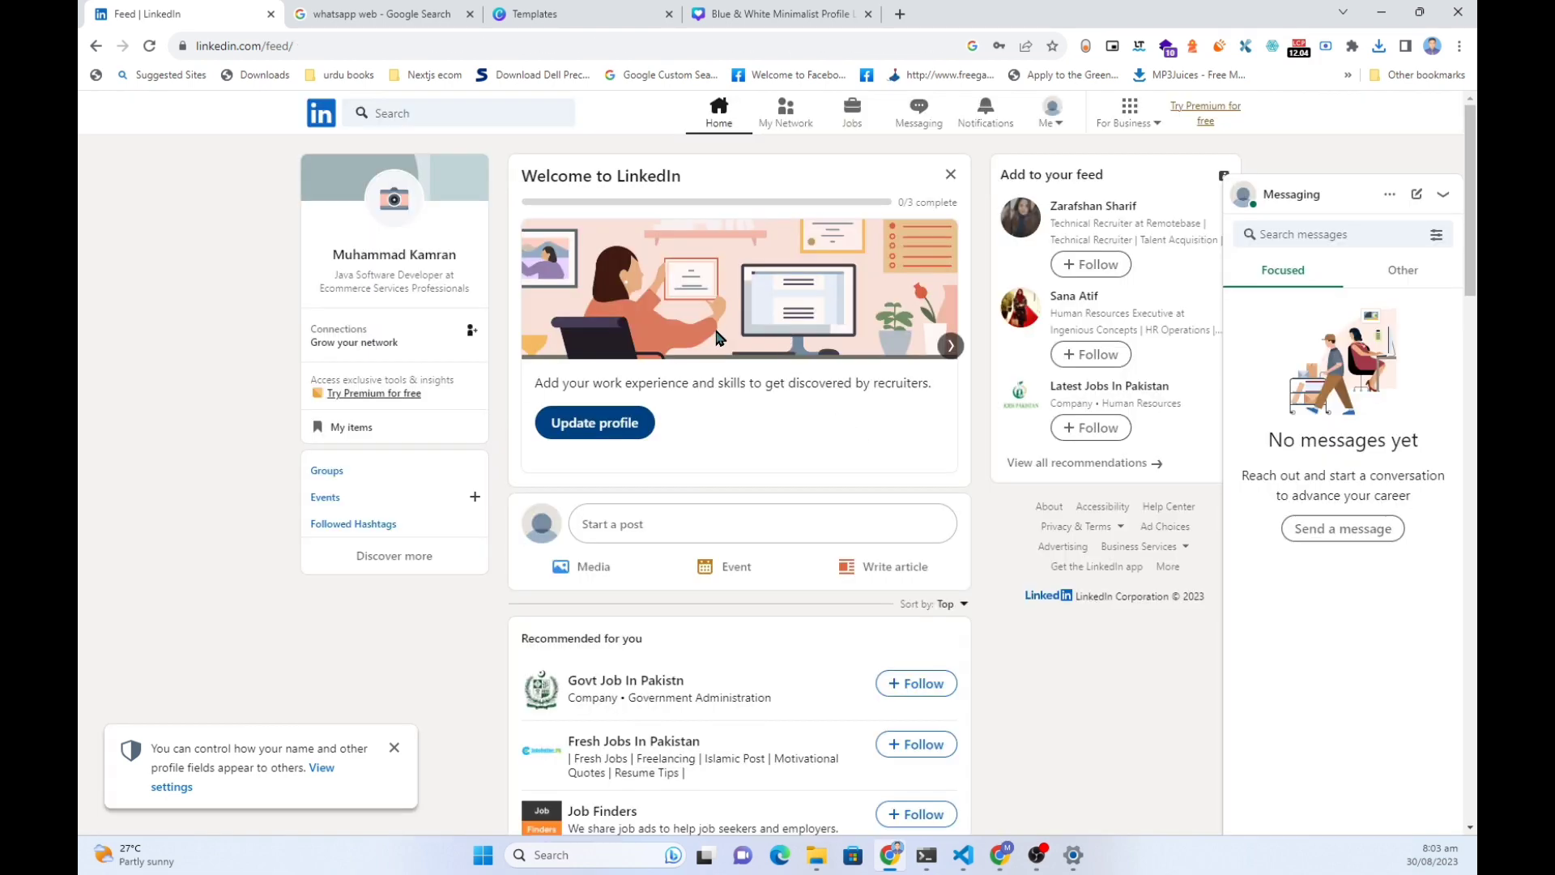
pyautogui.click(629, 423)
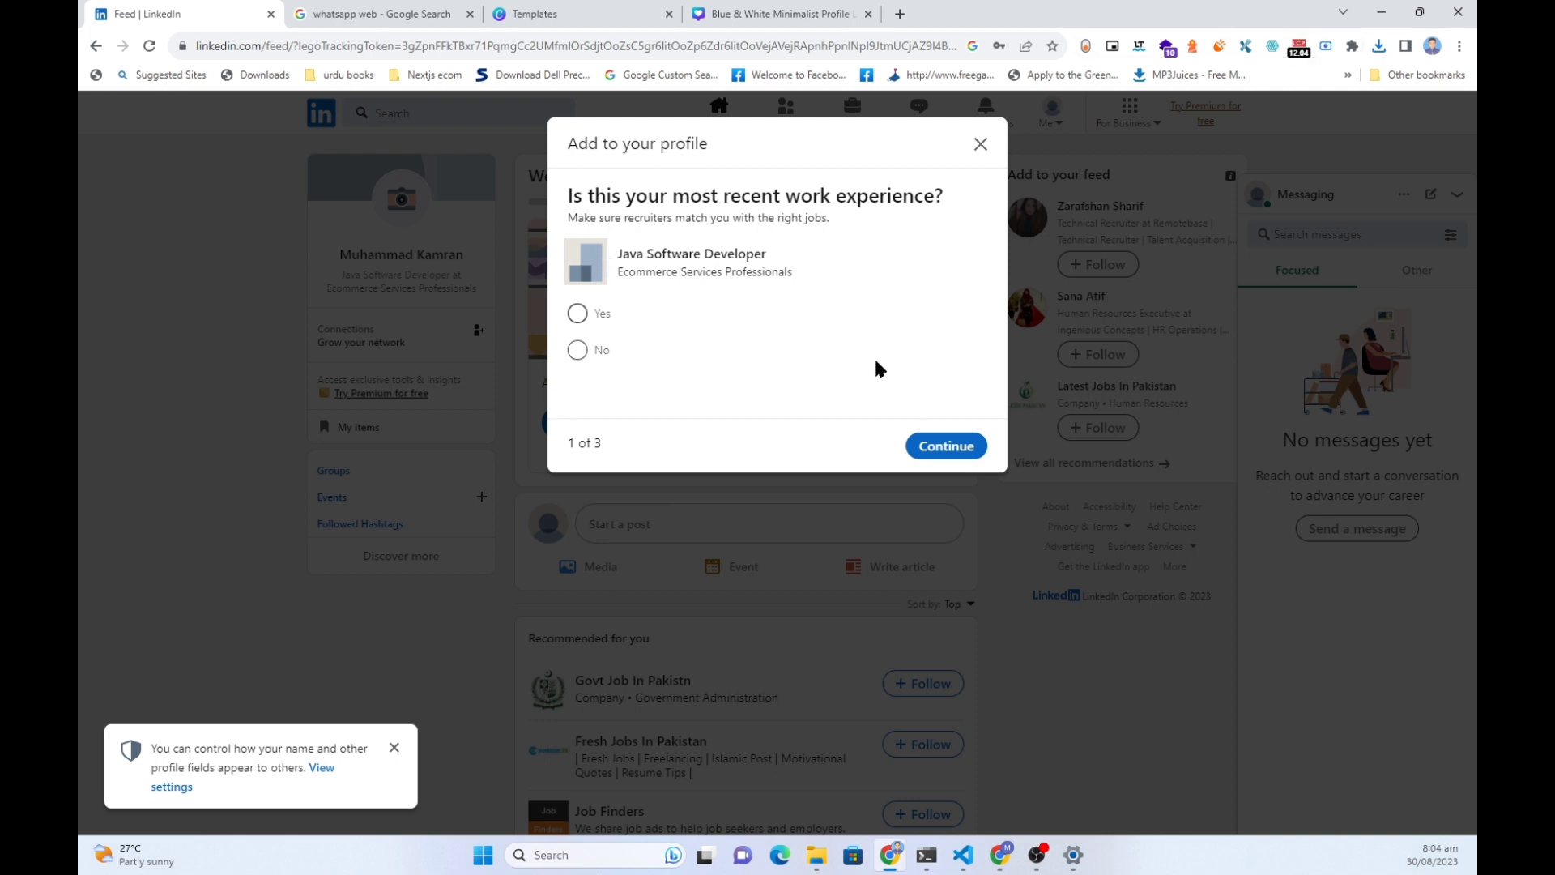
pyautogui.click(577, 351)
pyautogui.click(577, 314)
# Move to the skills step and add Test Analysis and HTML as skills.
pyautogui.click(961, 446)
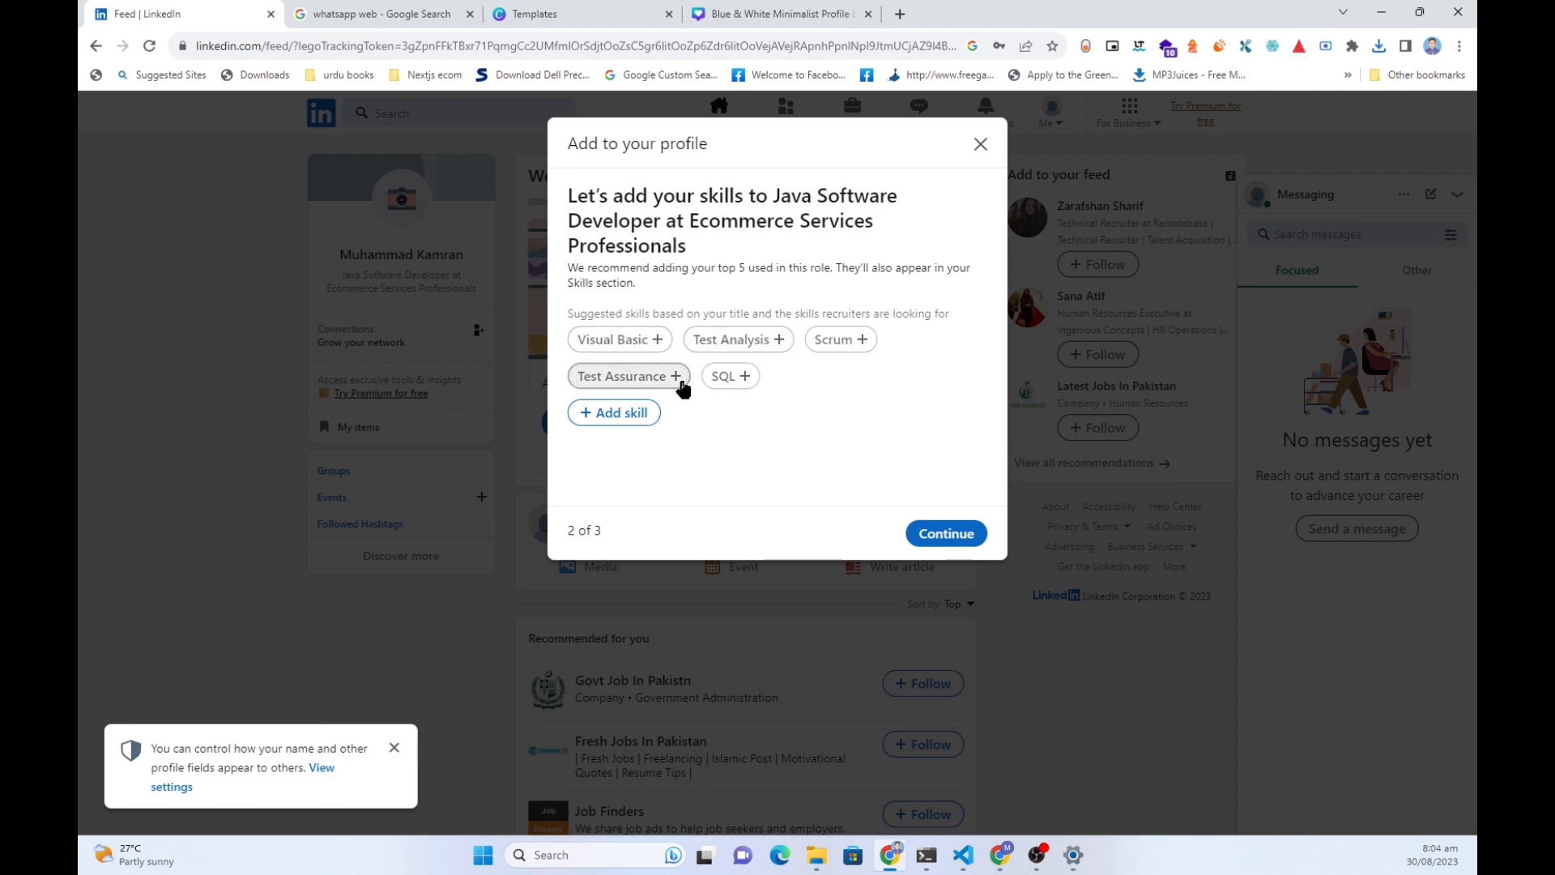
pyautogui.click(755, 346)
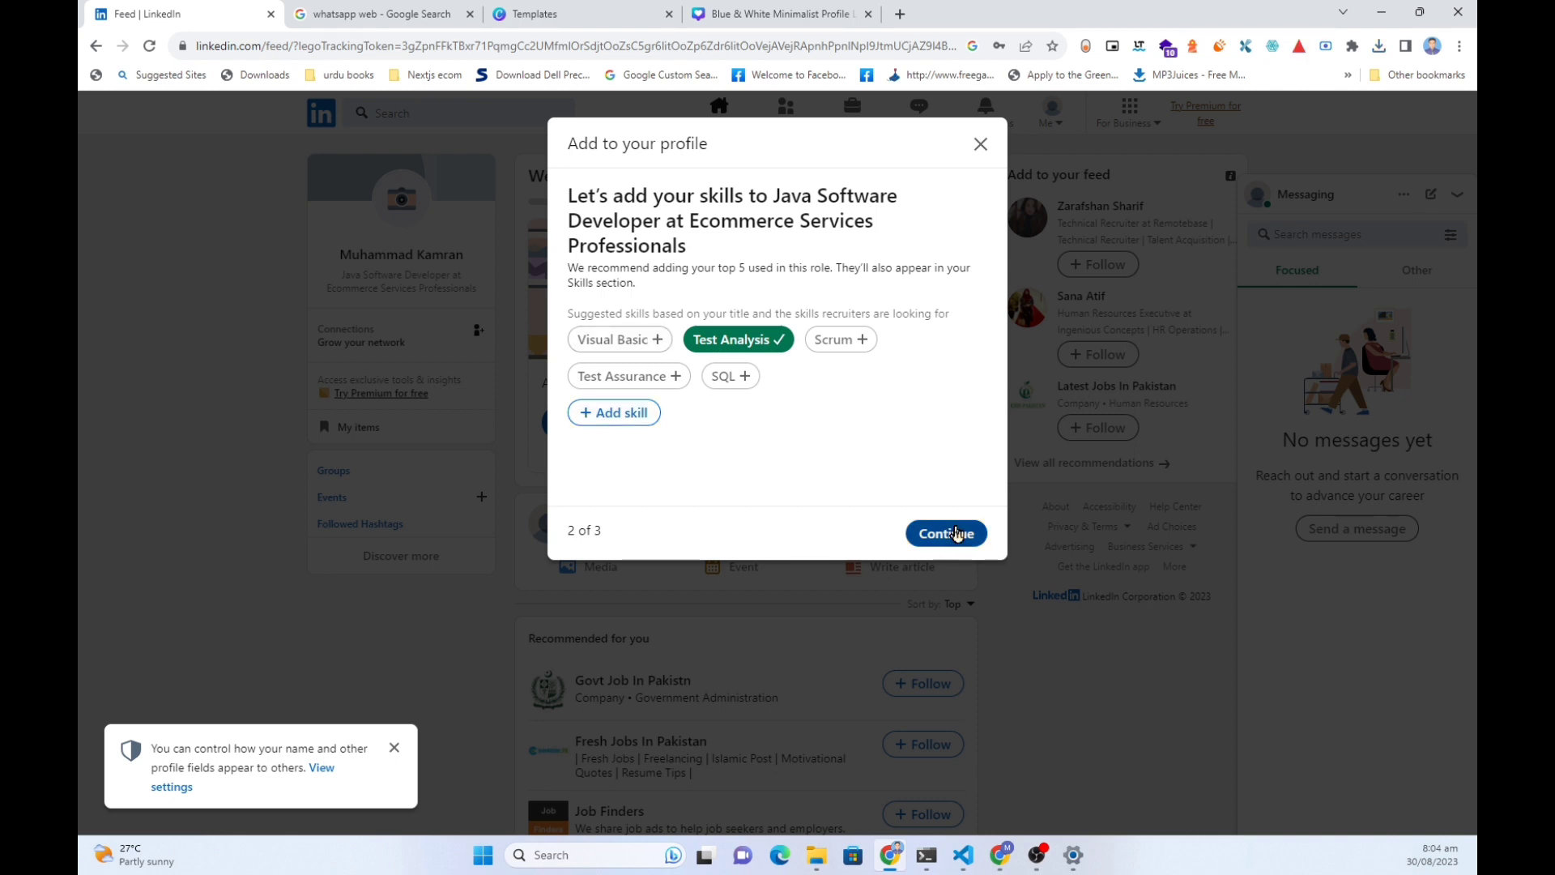
pyautogui.click(612, 411)
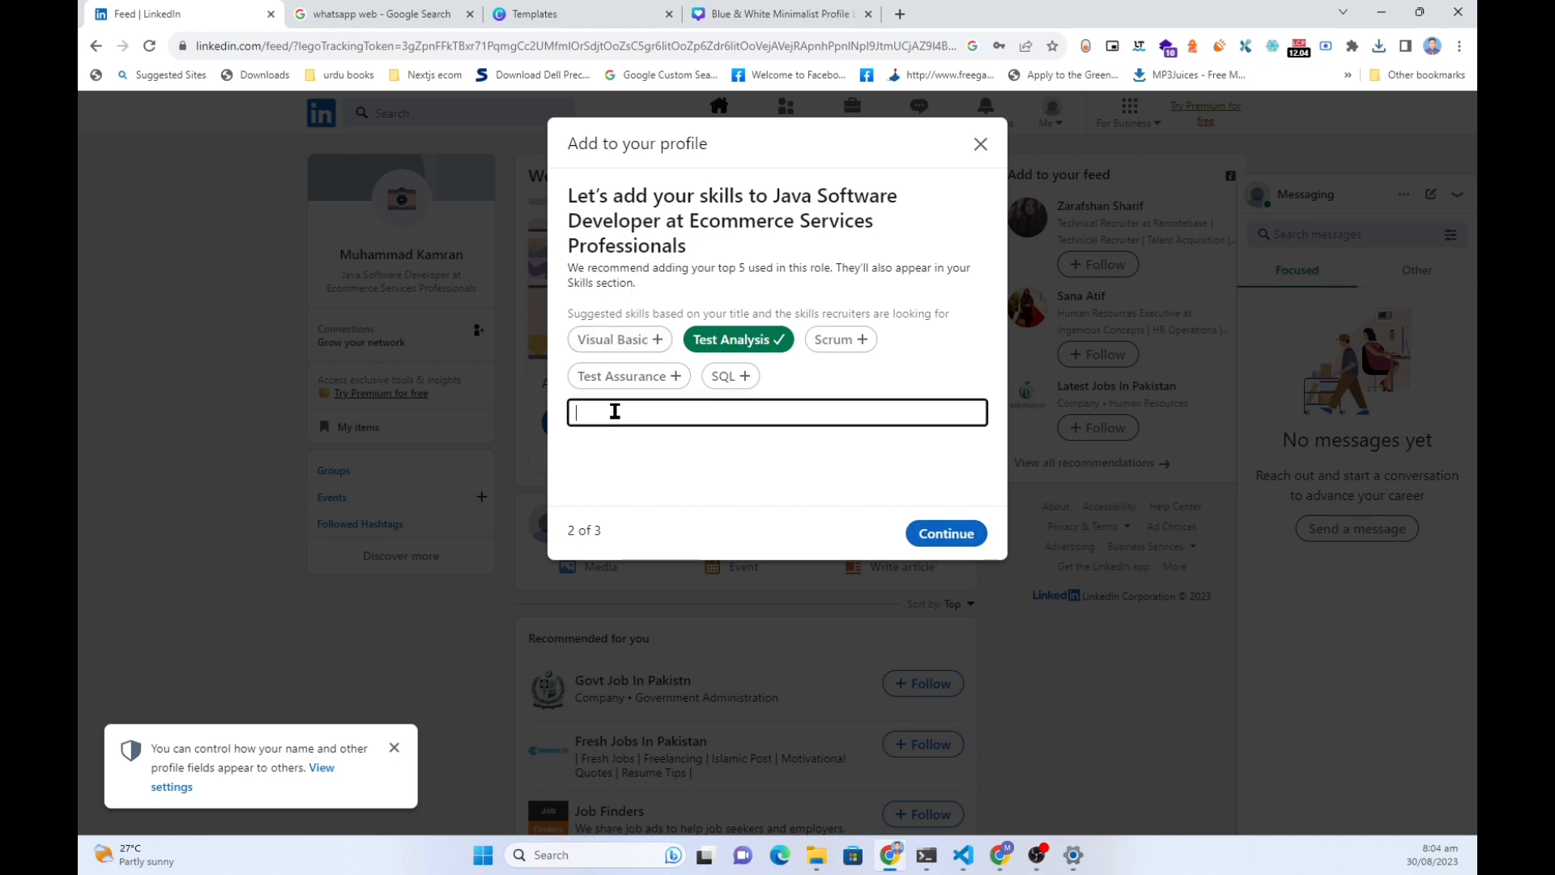
pyautogui.write('java')
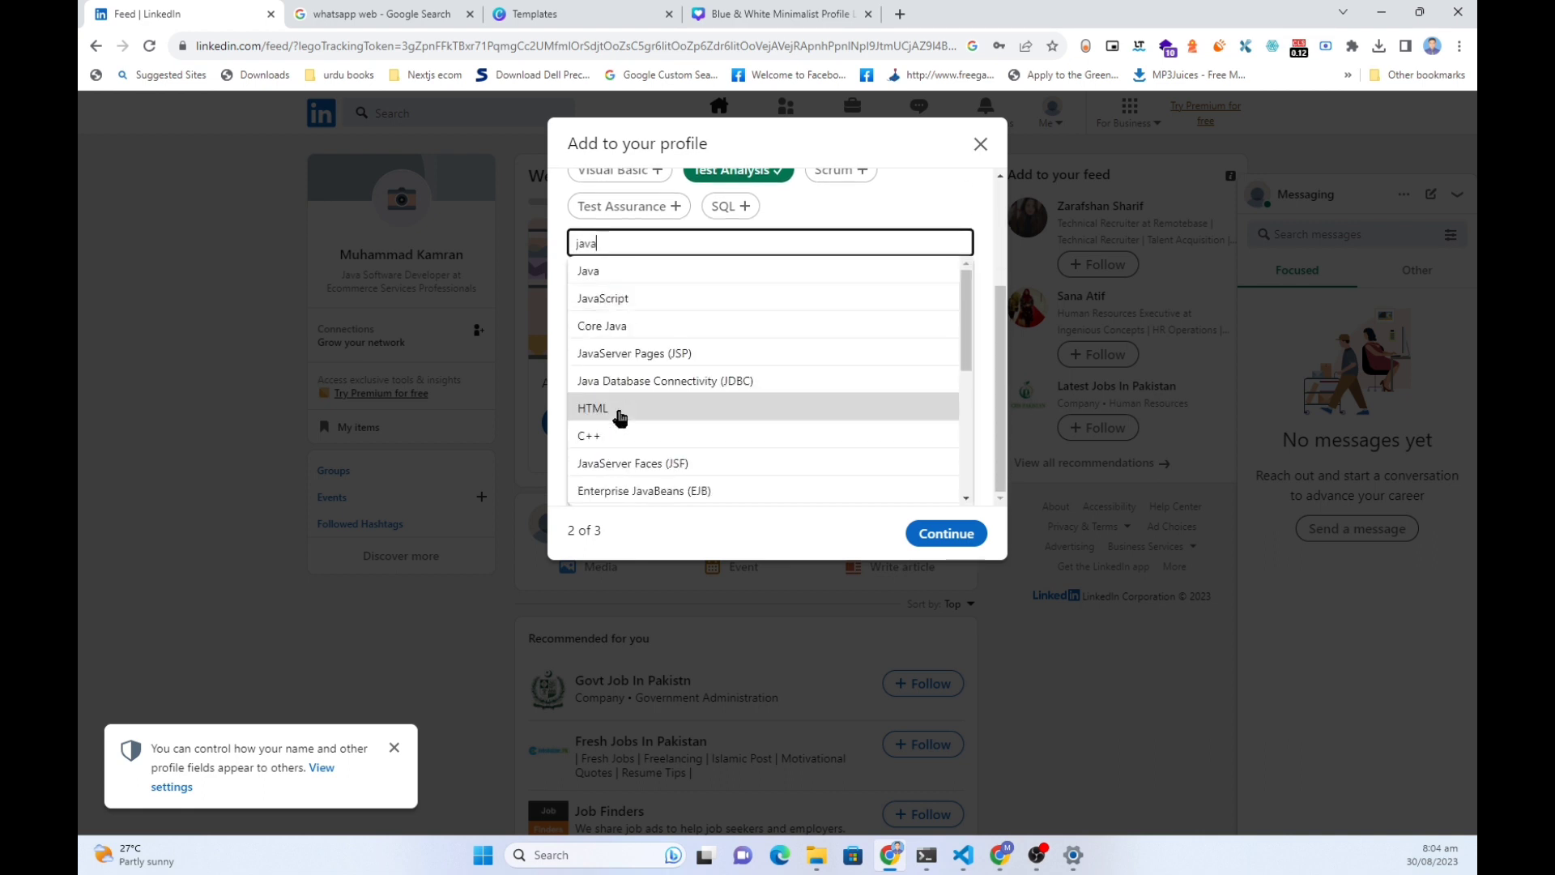
pyautogui.click(621, 415)
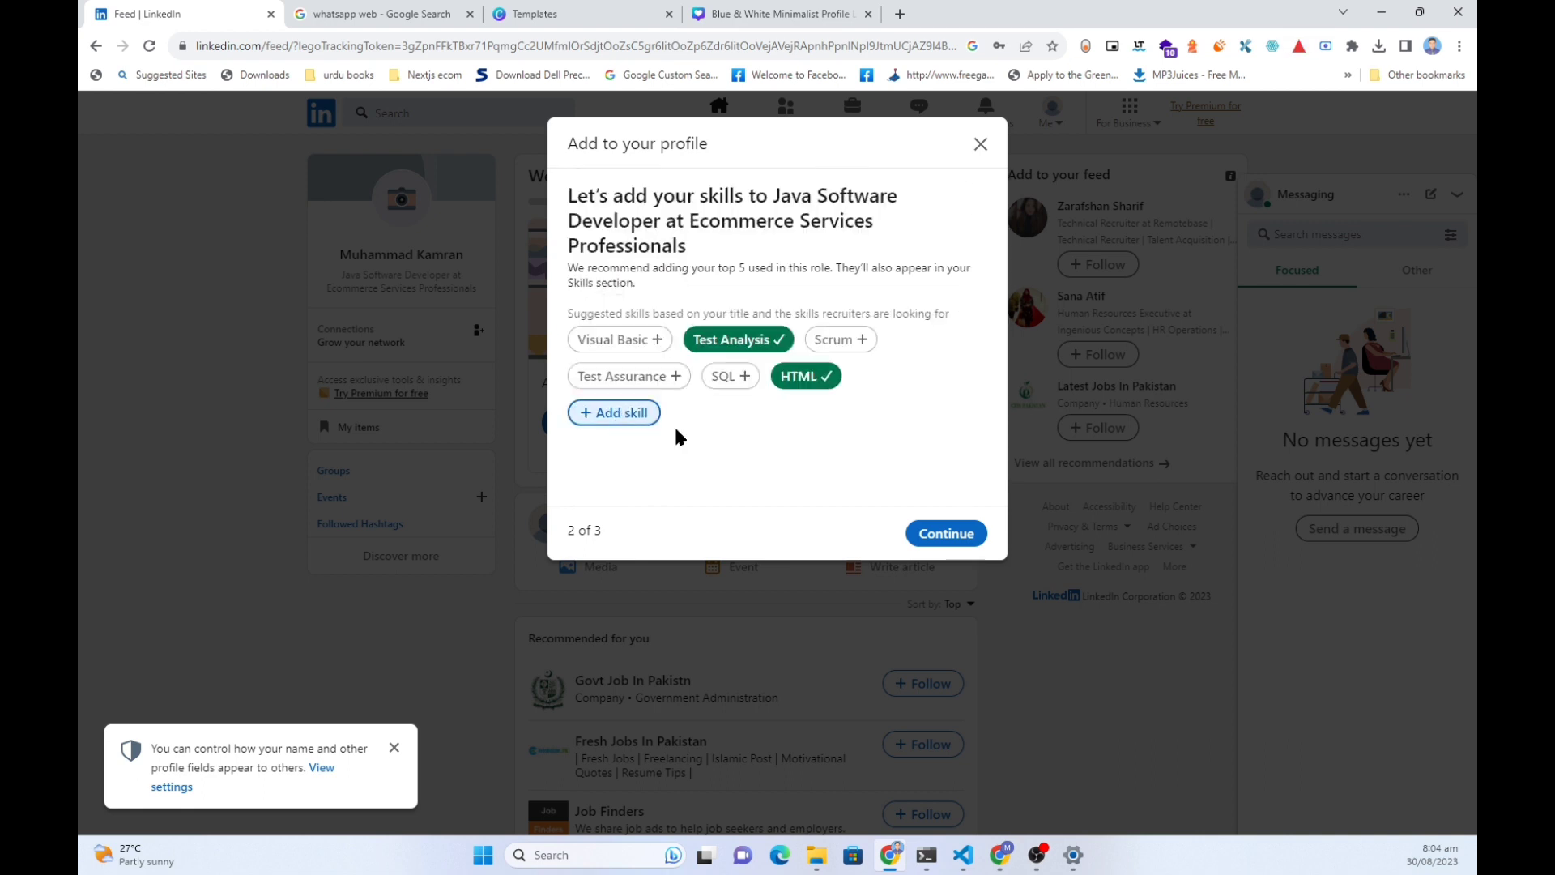
# Add CSS, JavaScript and TypeScript as skills and continue to the location step.
pyautogui.click(602, 417)
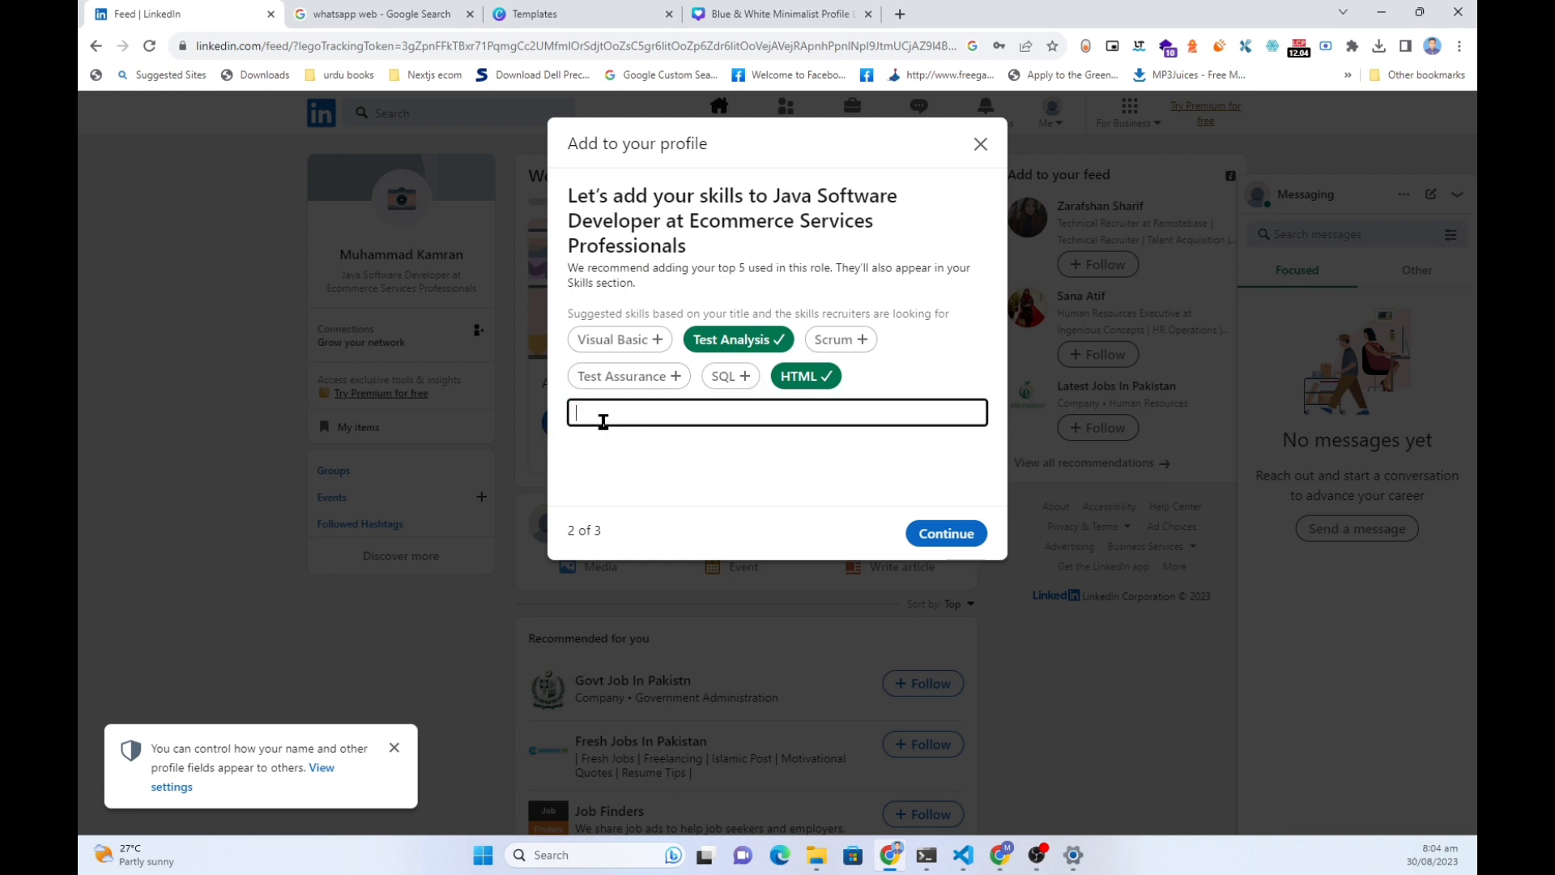
pyautogui.write('css')
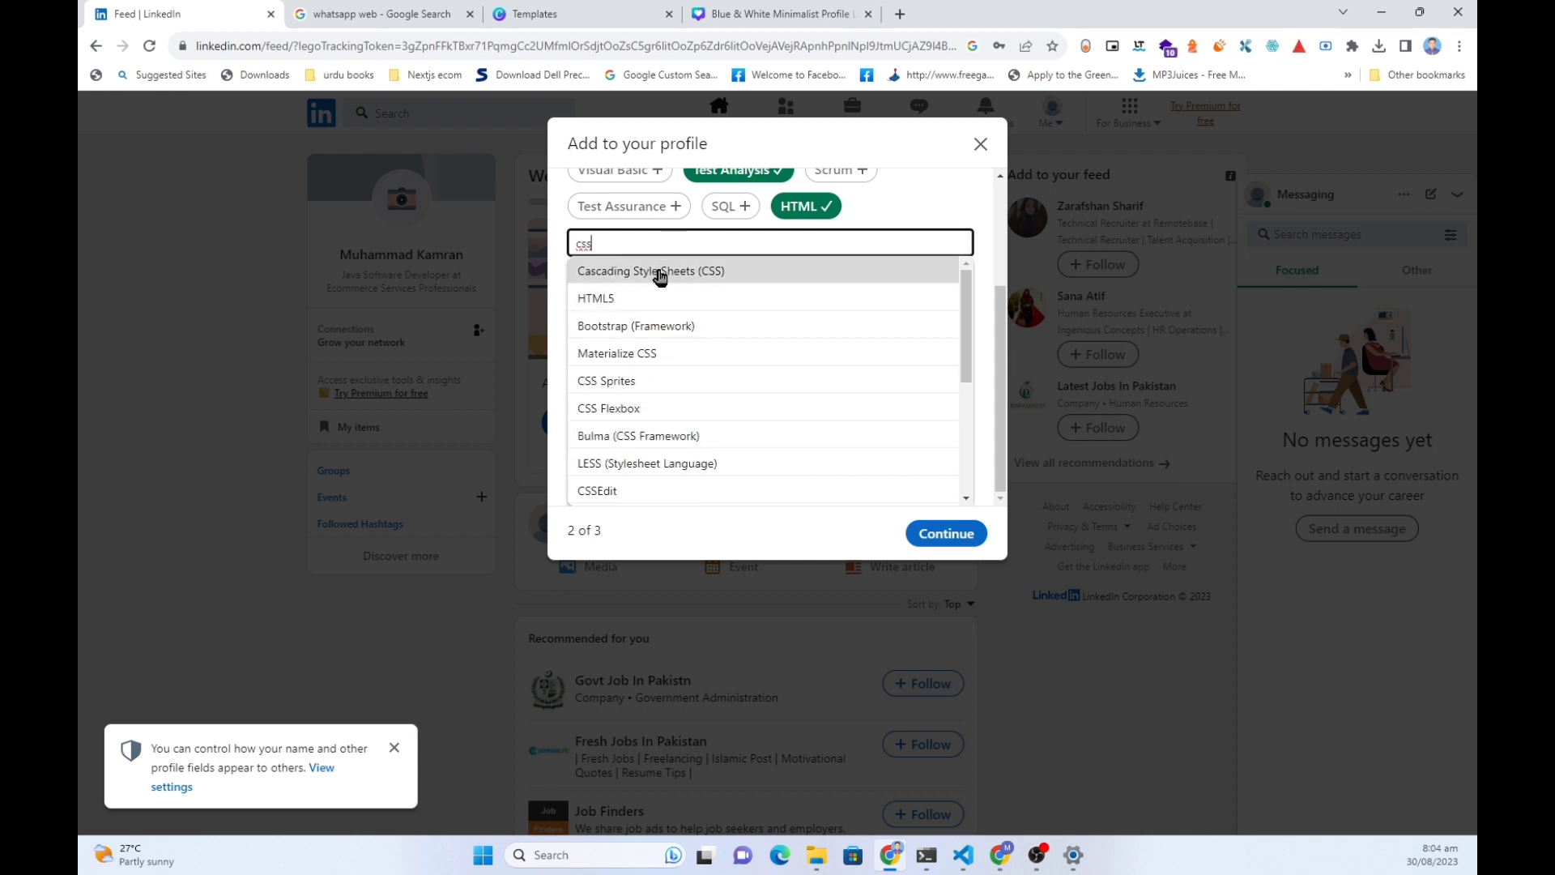
pyautogui.click(658, 274)
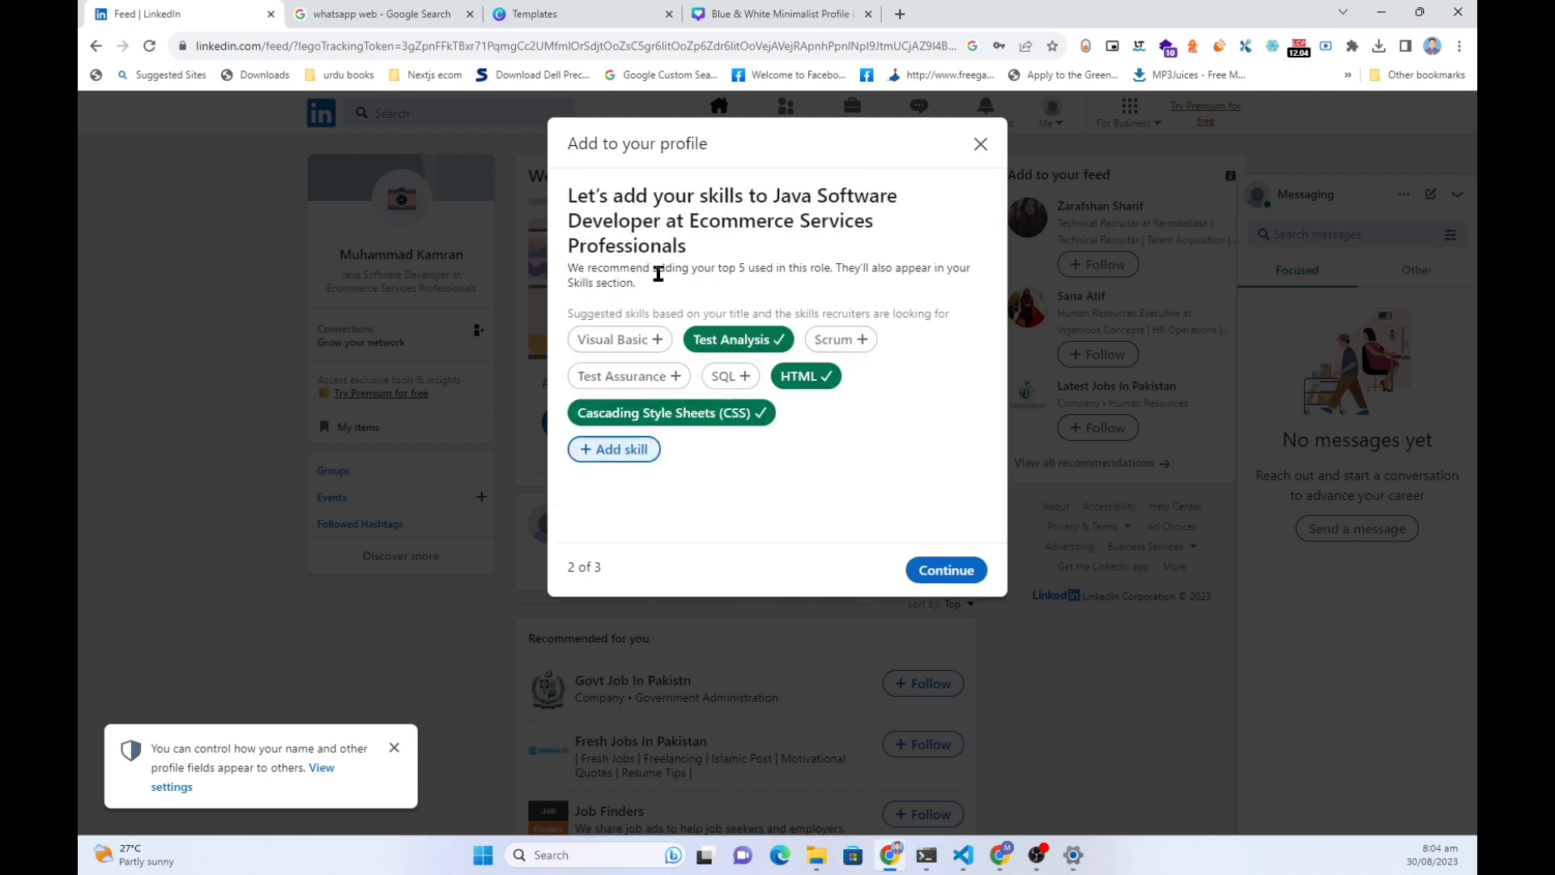
pyautogui.click(616, 450)
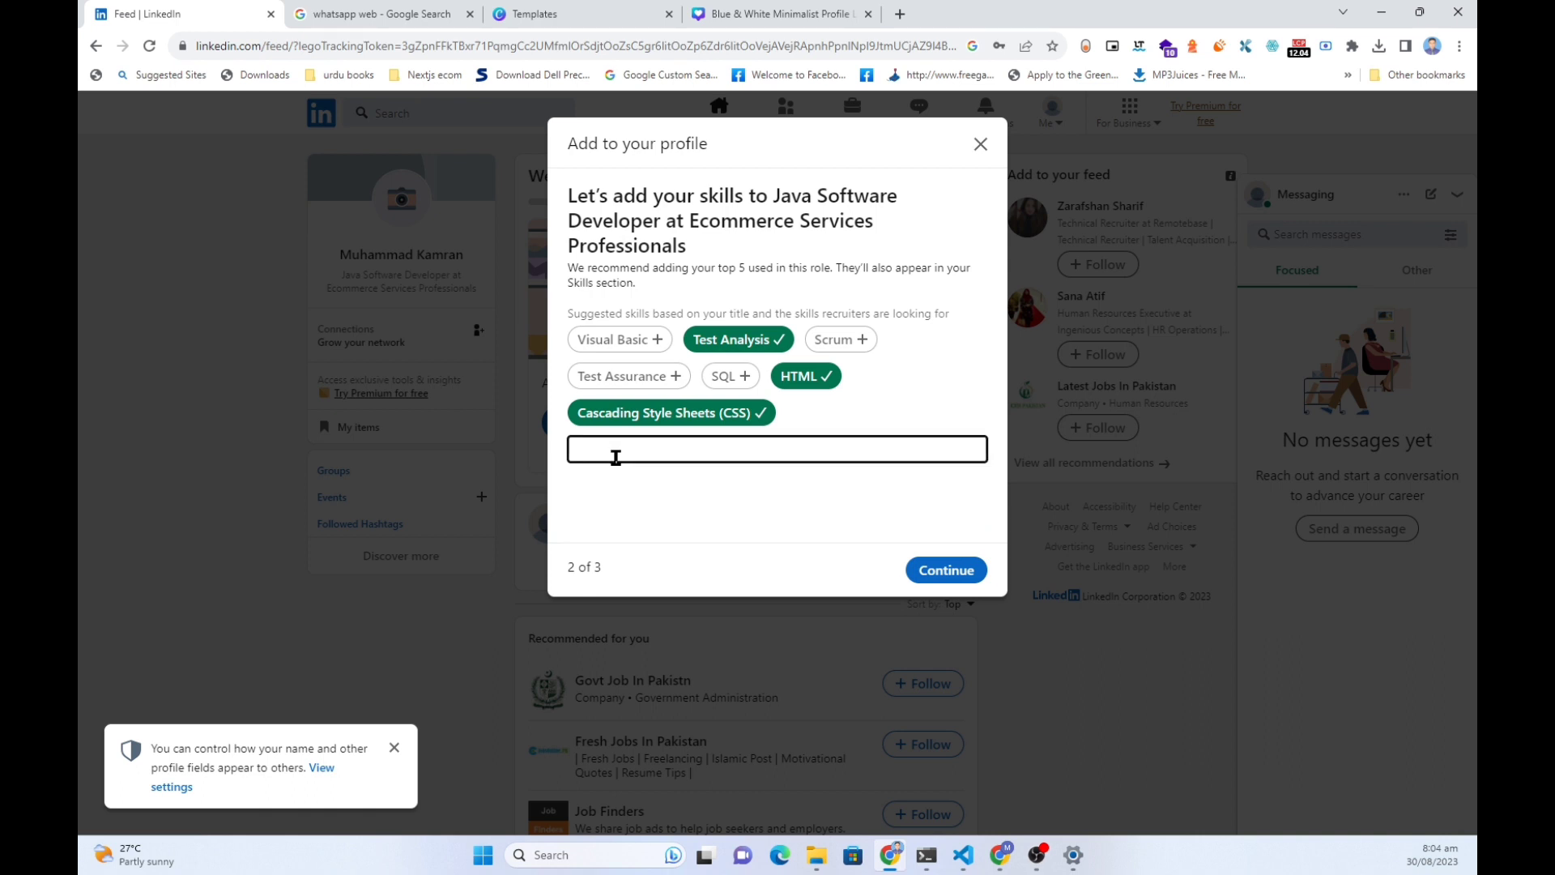
pyautogui.write('jav')
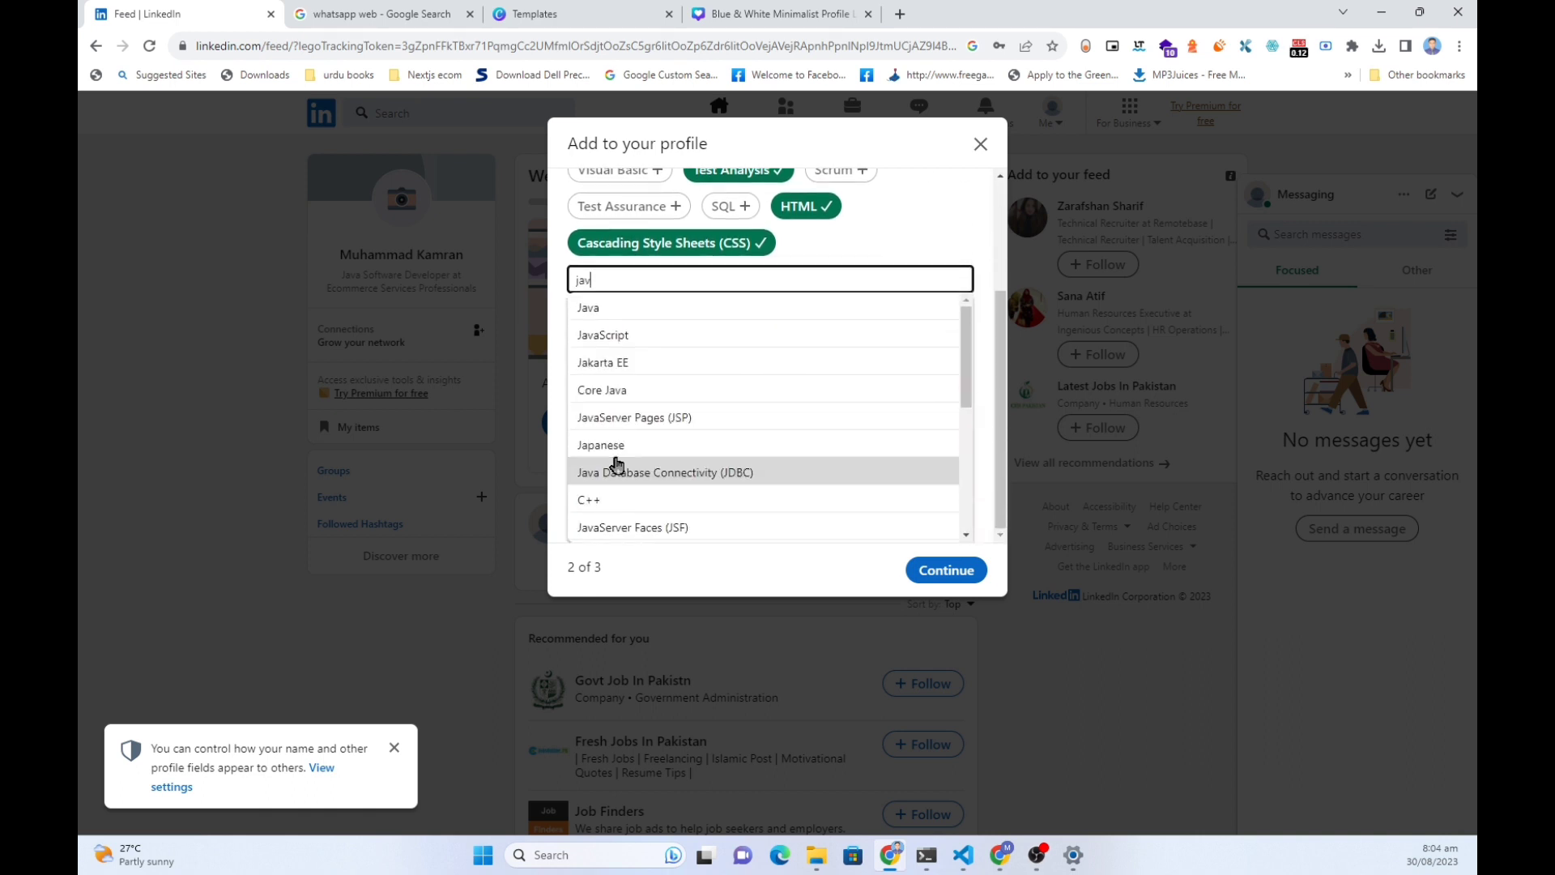
pyautogui.write('a')
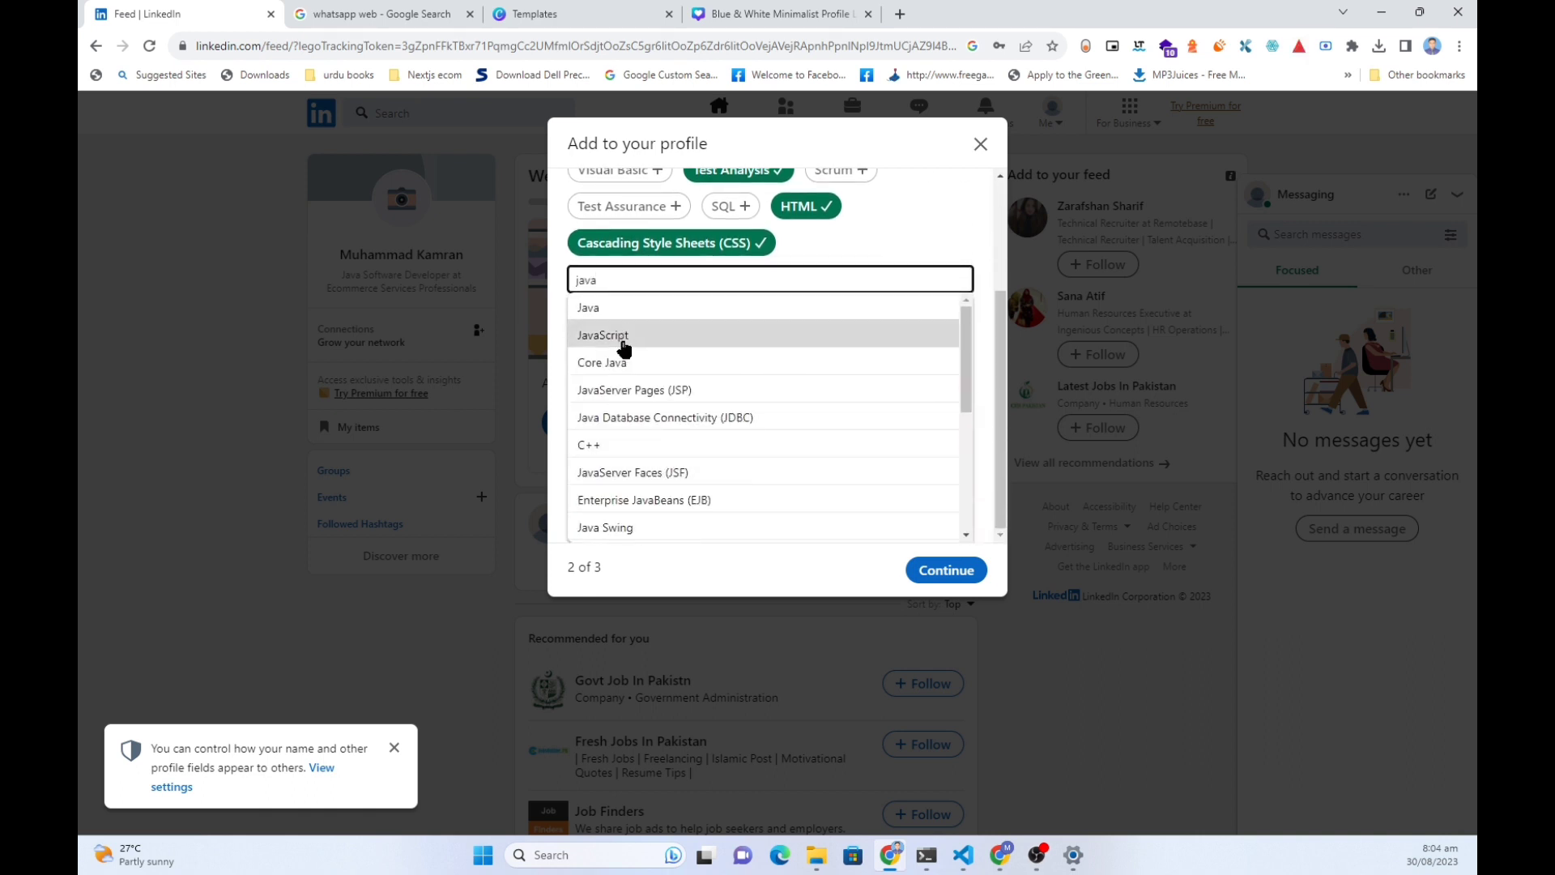
pyautogui.click(624, 338)
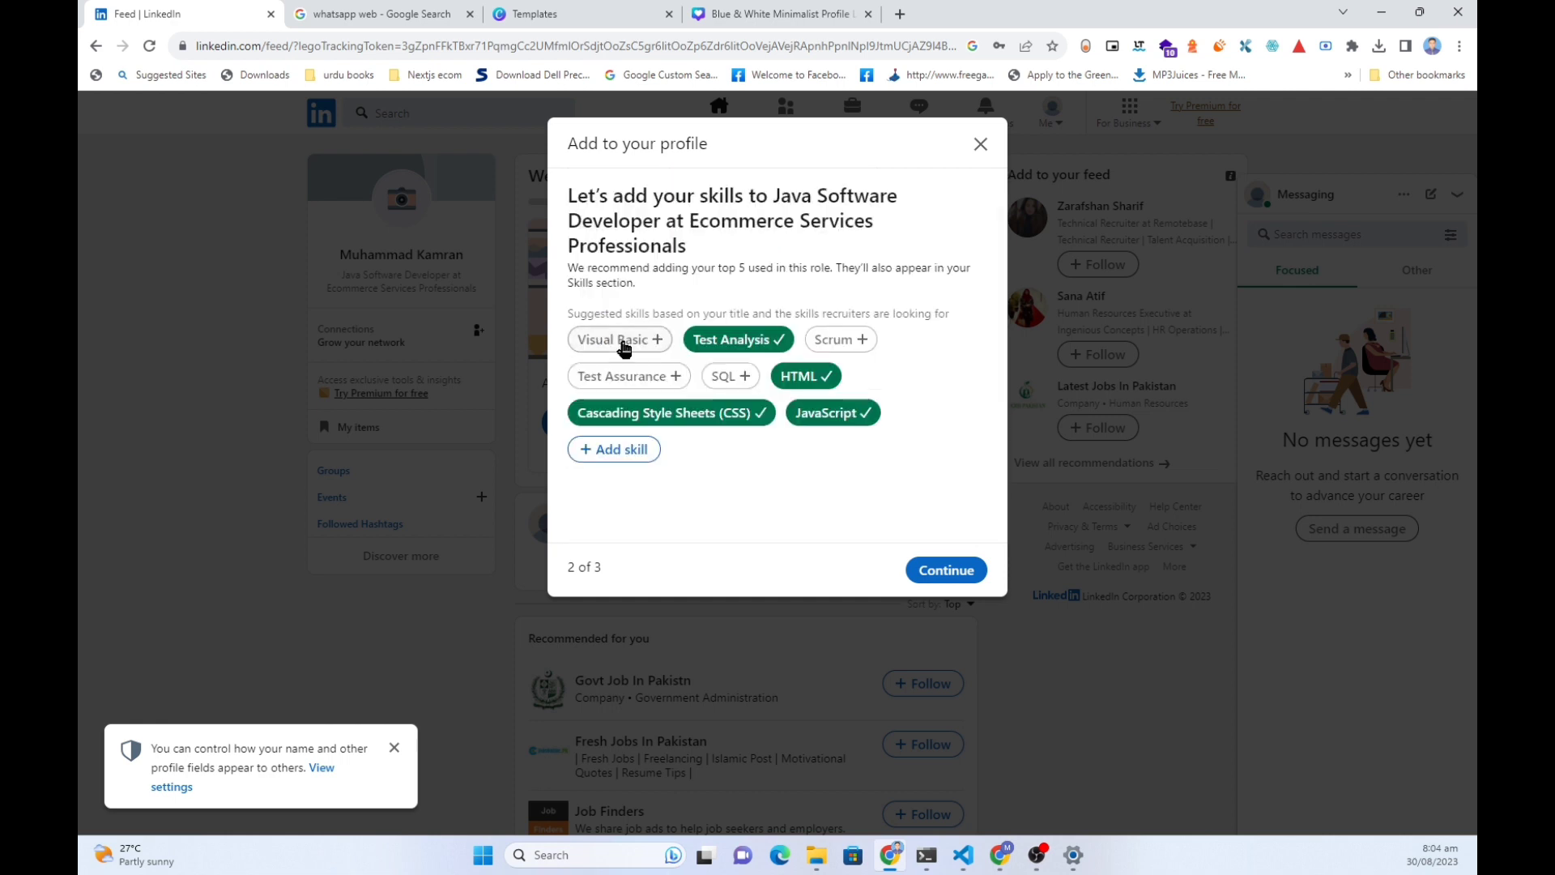
pyautogui.click(605, 448)
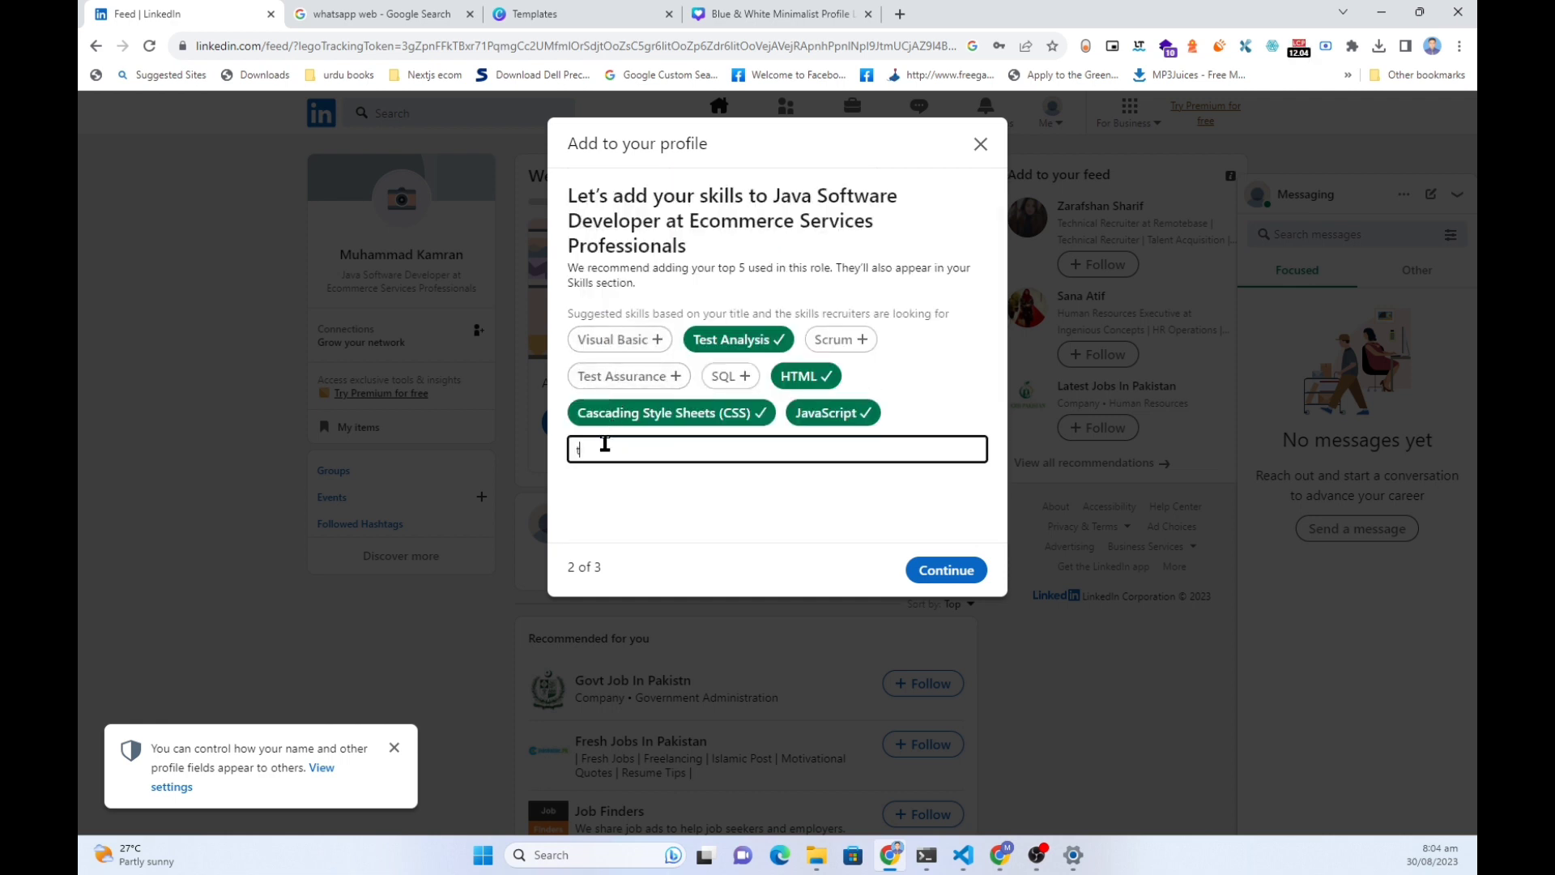
pyautogui.write('ty')
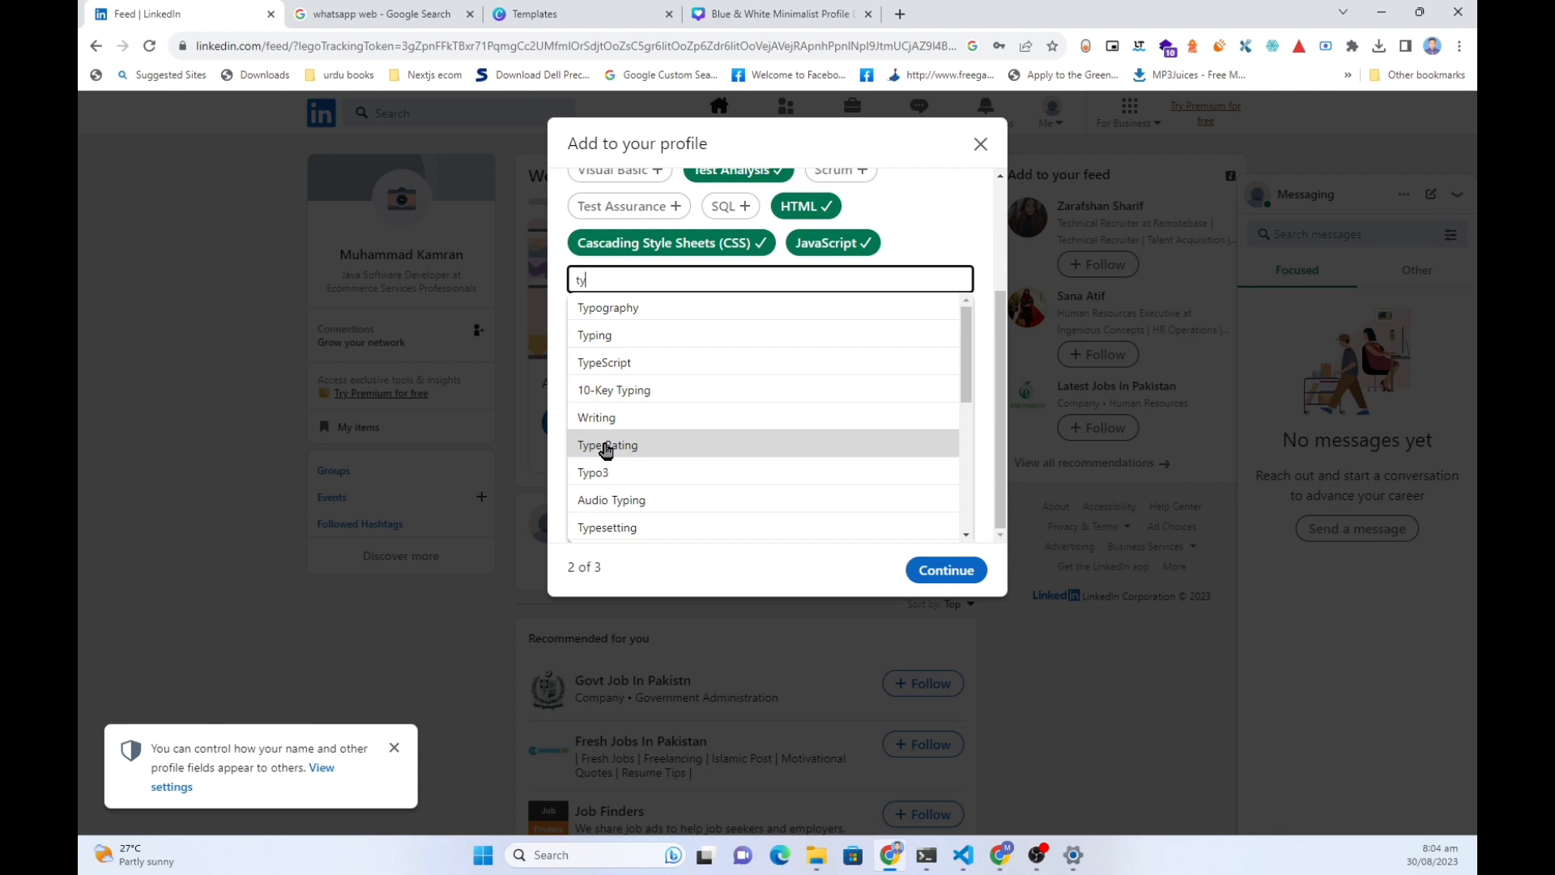
pyautogui.write('pe')
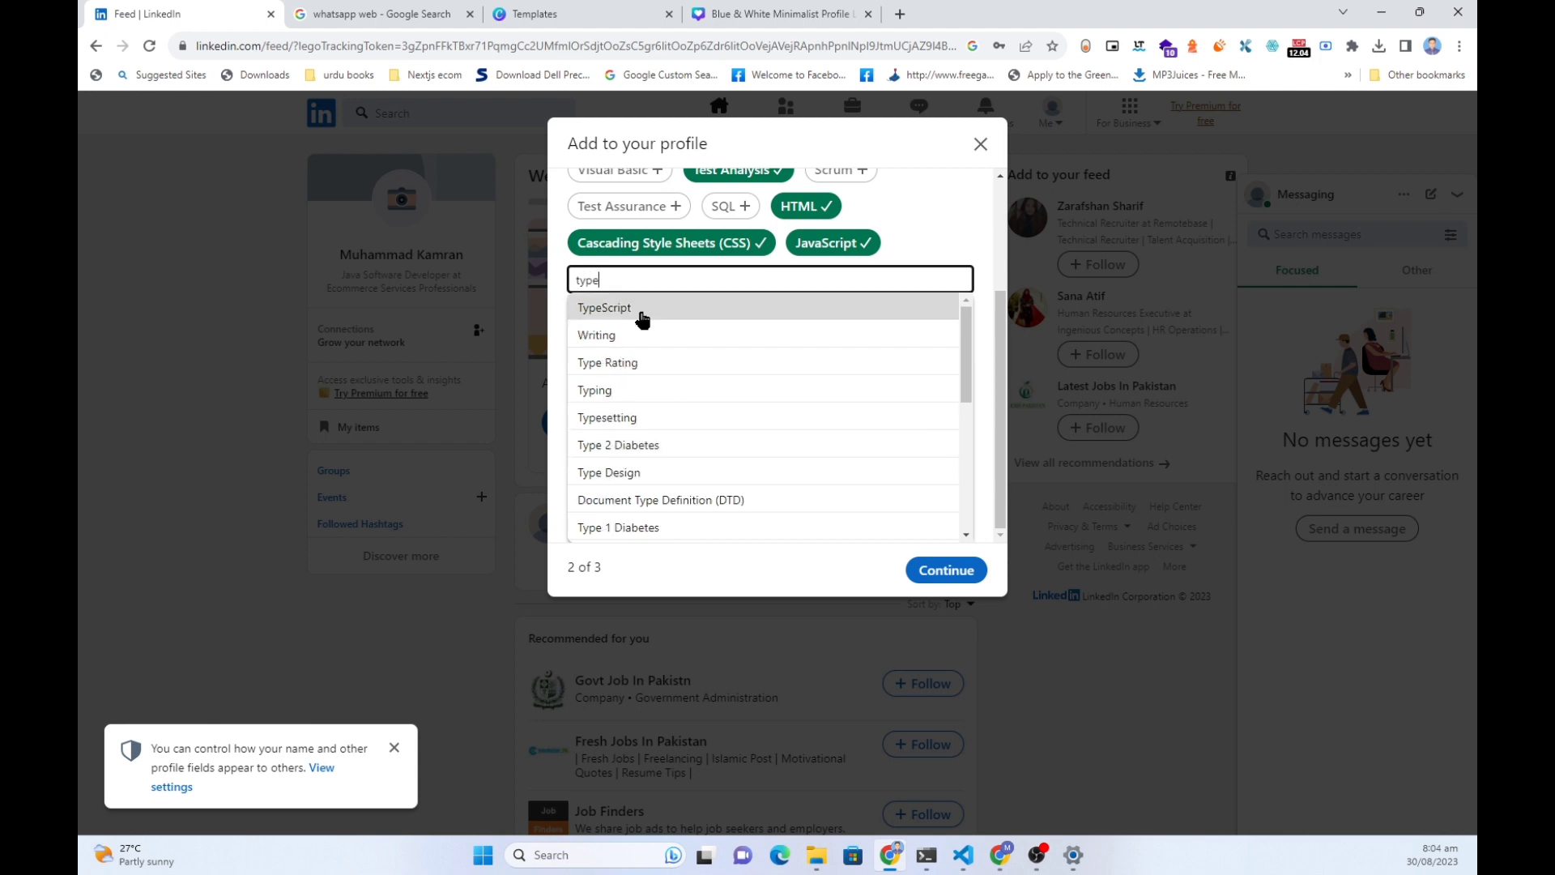
pyautogui.click(648, 308)
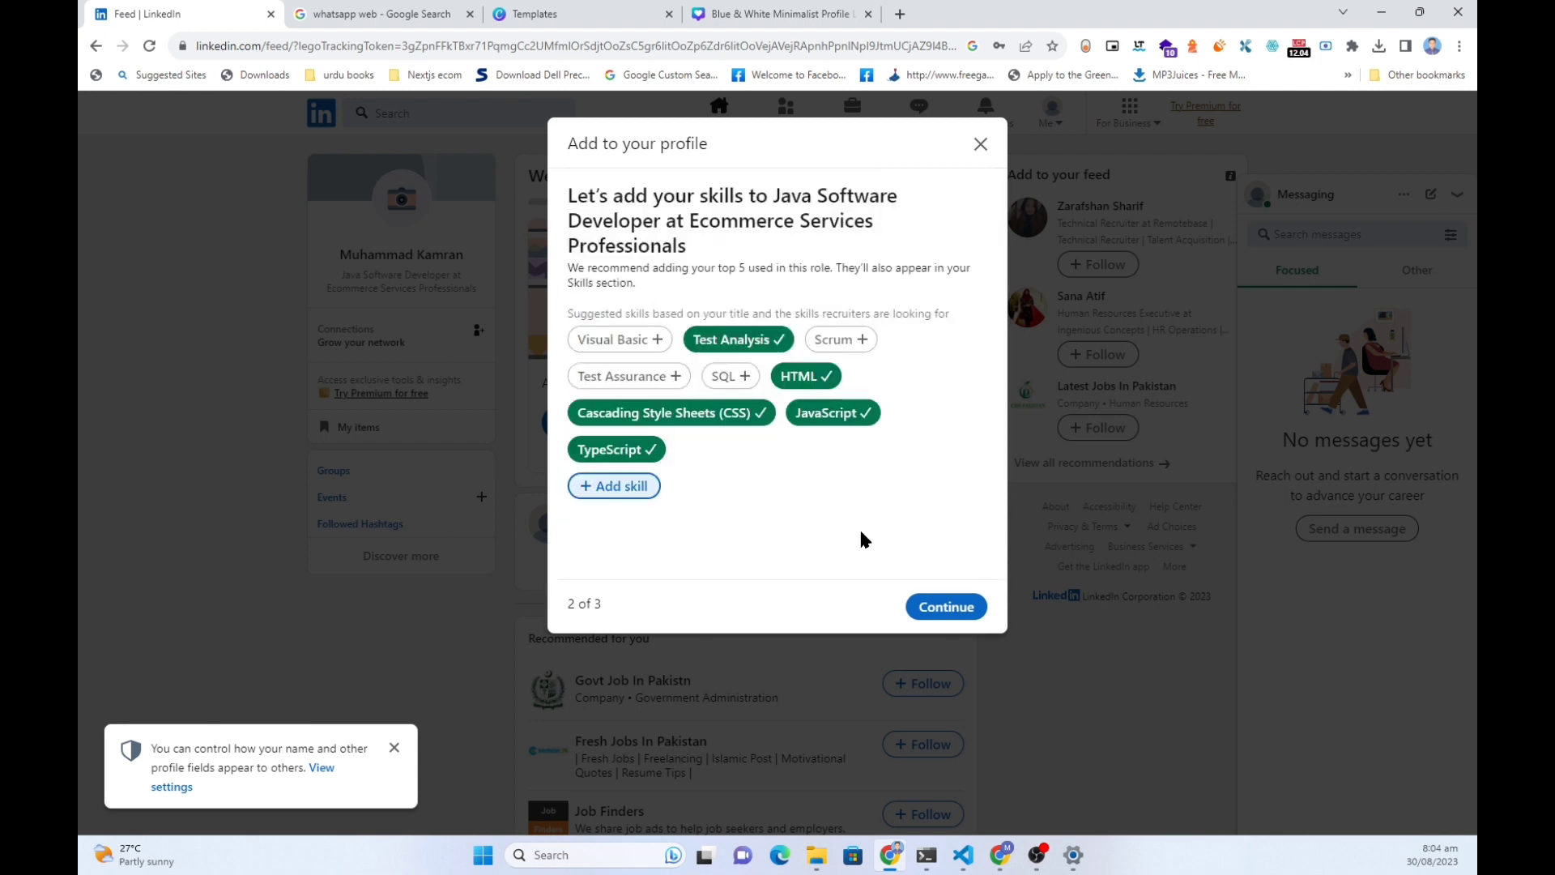
pyautogui.click(943, 622)
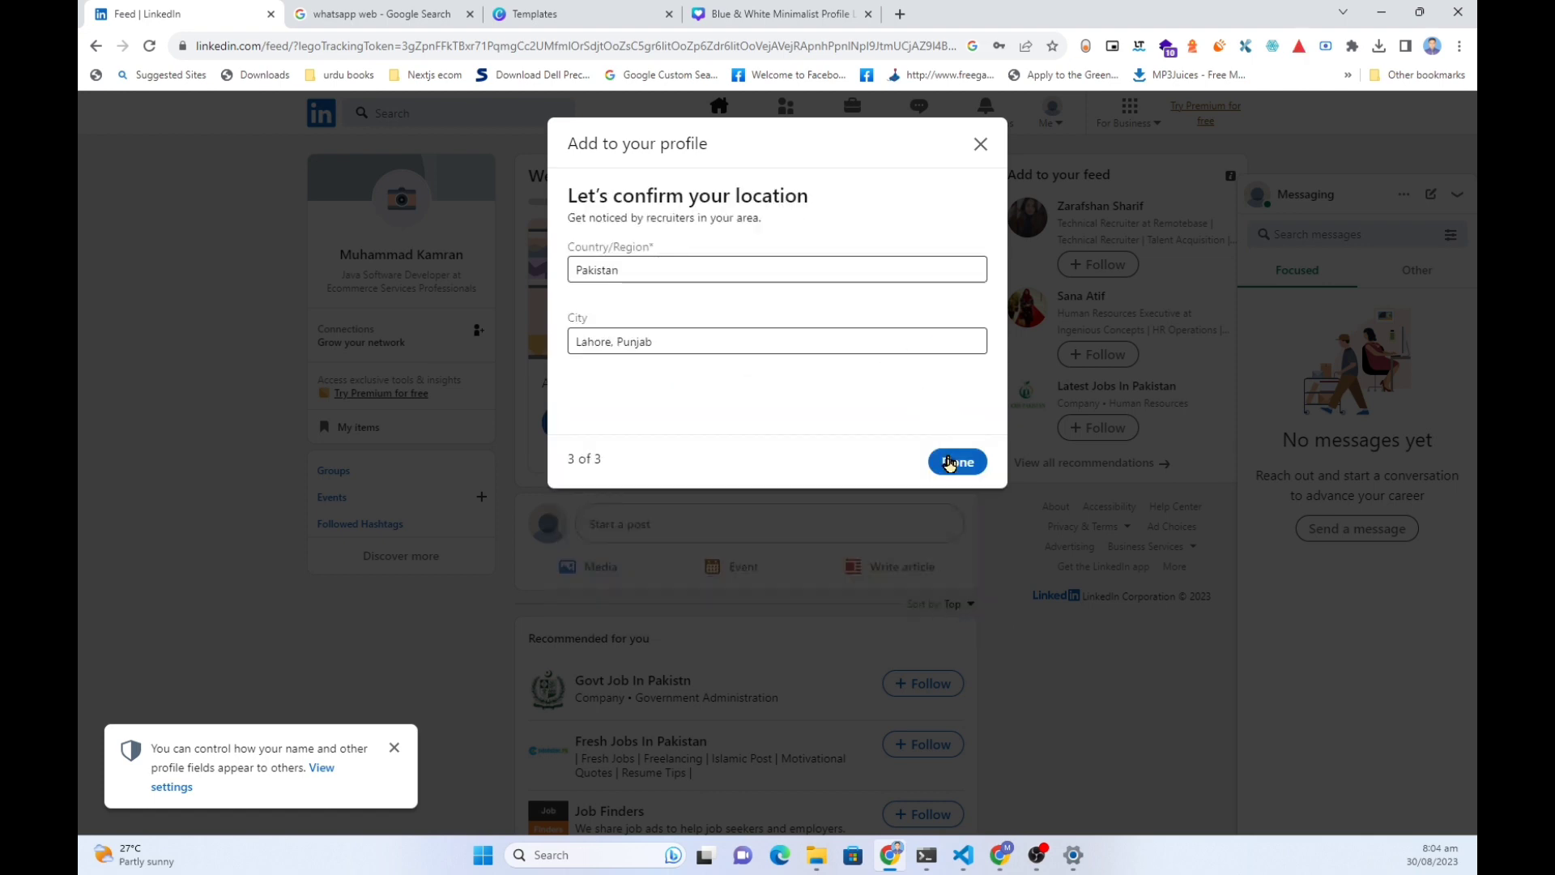
# Confirm Lahore, Punjab, Pakistan as the location, finish setup, and page through the Welcome card tips.
pyautogui.click(952, 464)
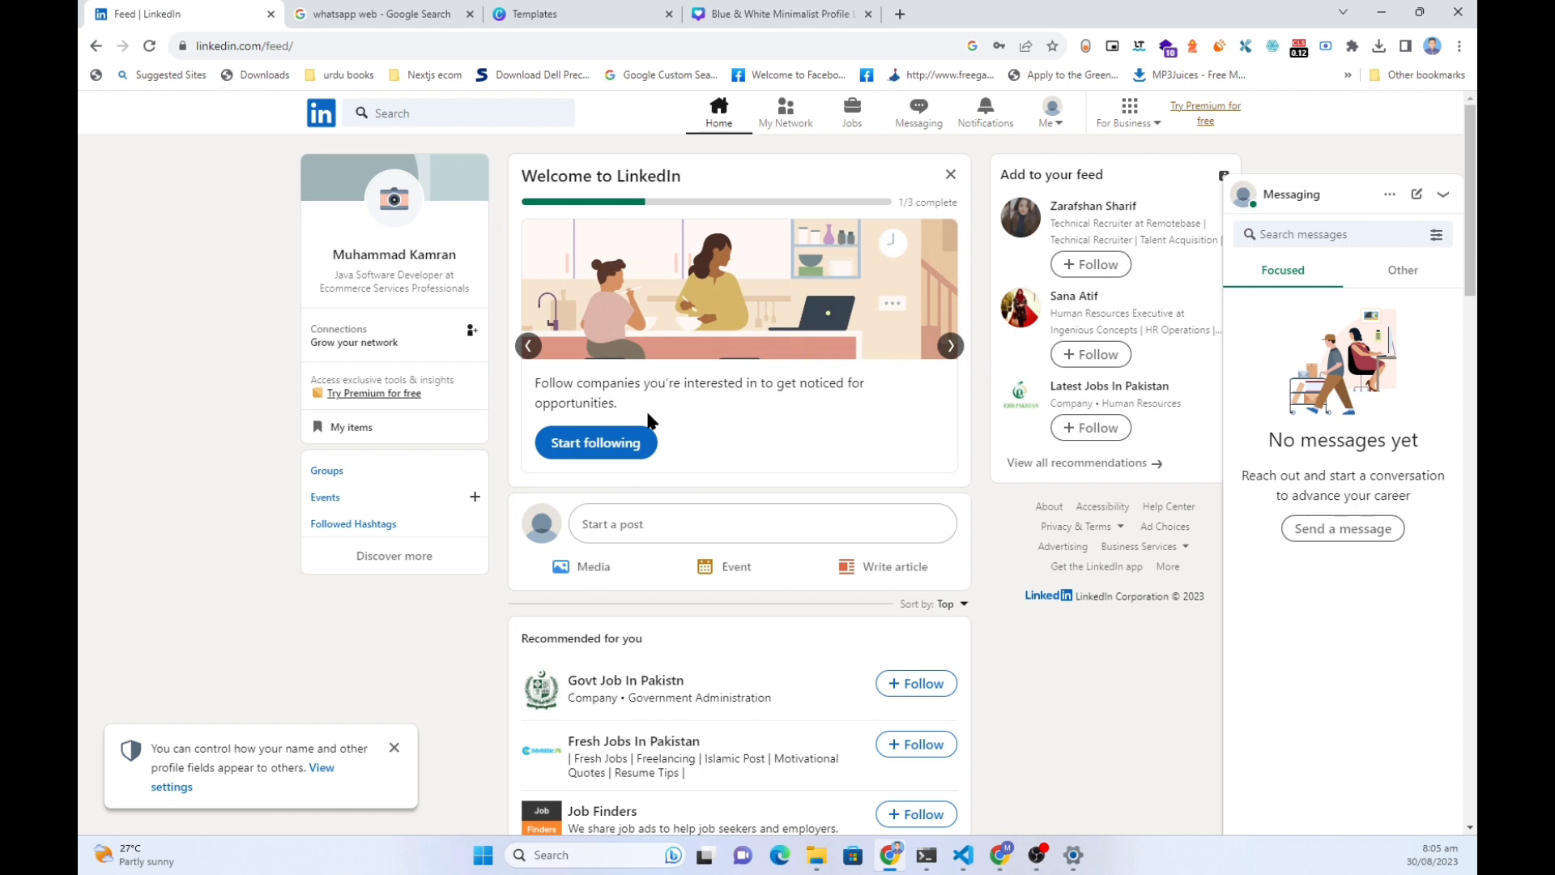
pyautogui.click(951, 346)
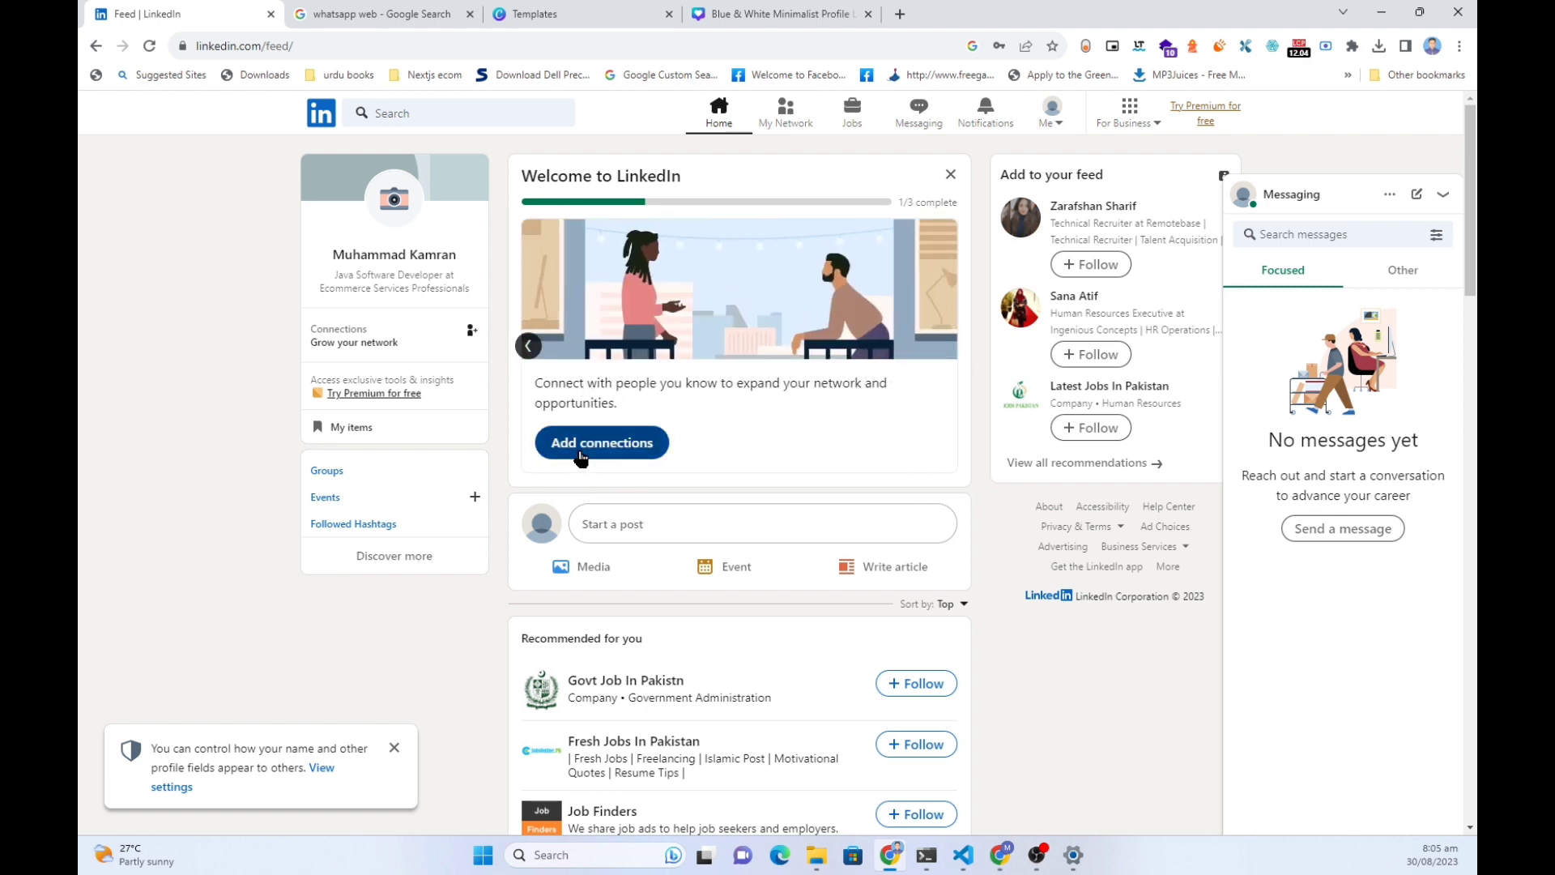
pyautogui.click(528, 346)
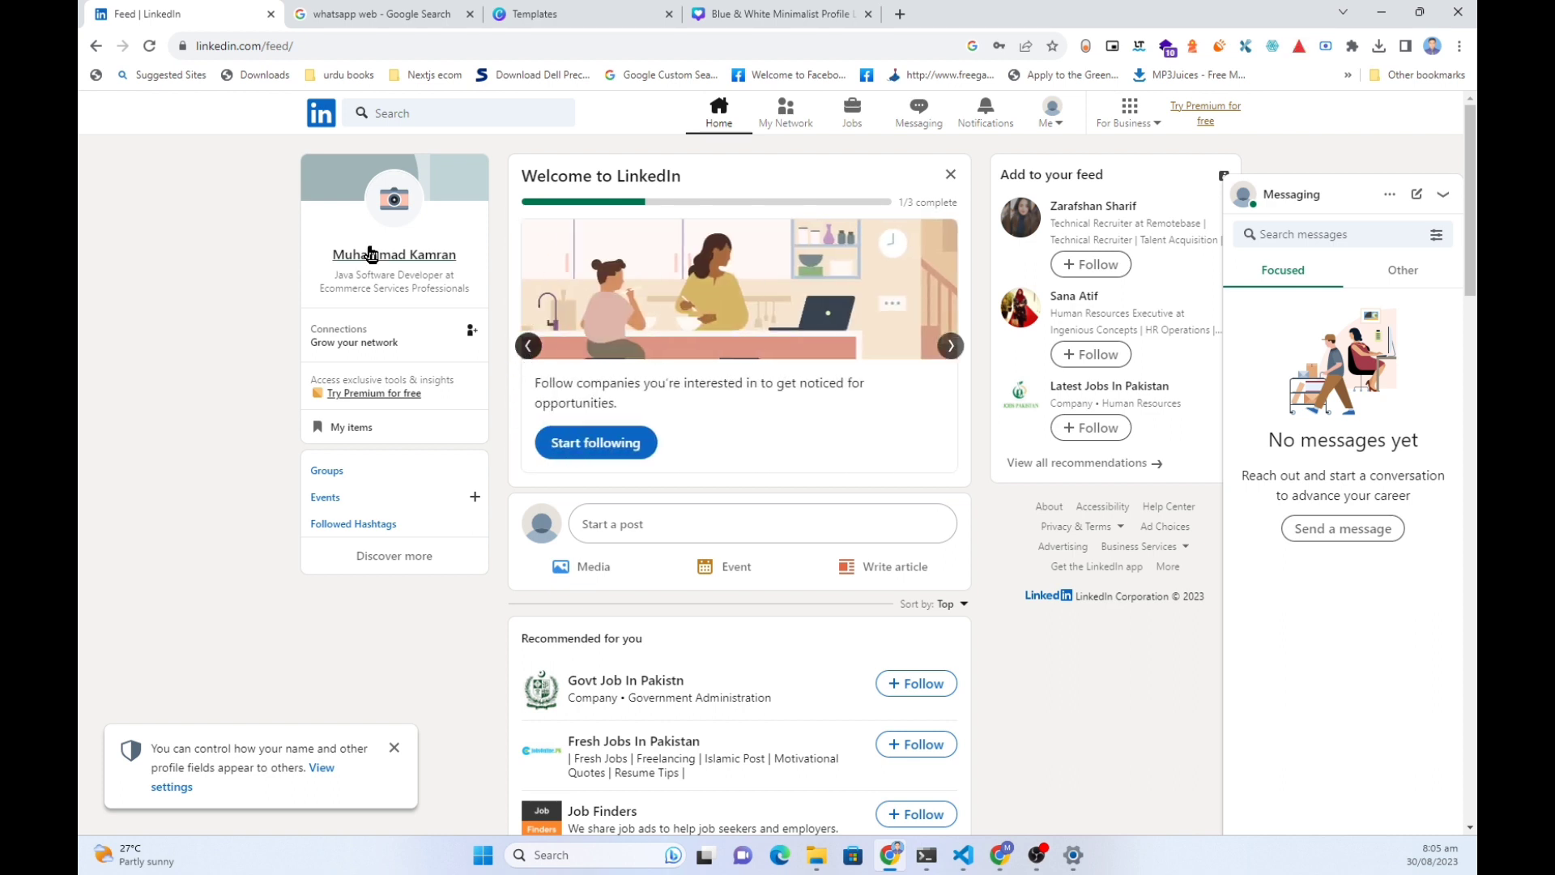
# Load the downloaded Canva banner JPG from Downloads as the profile background photo and apply it.
pyautogui.click(395, 203)
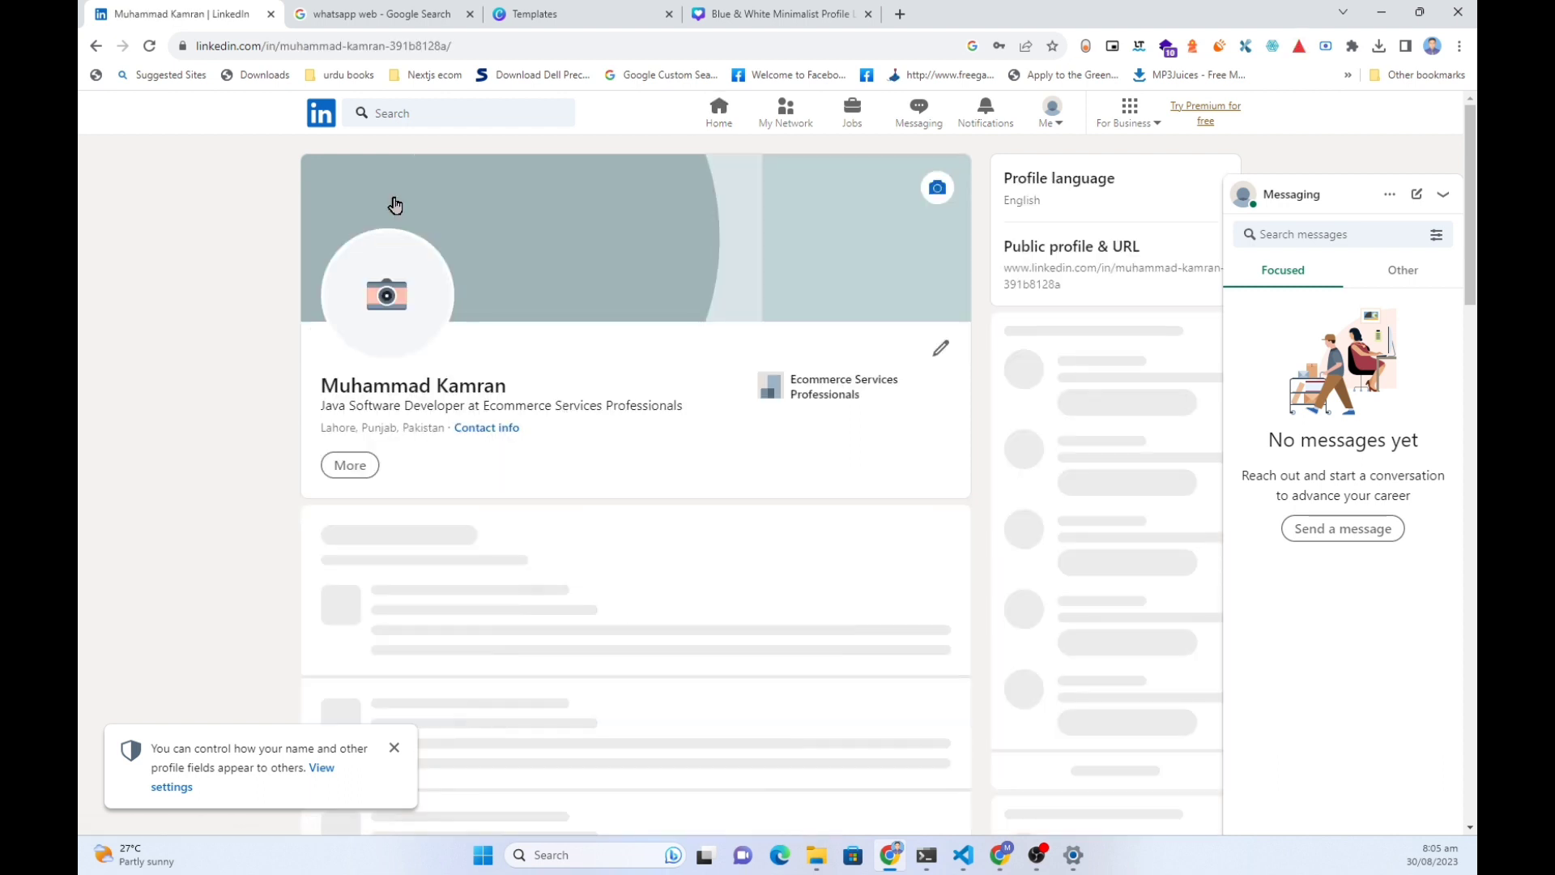
pyautogui.click(940, 191)
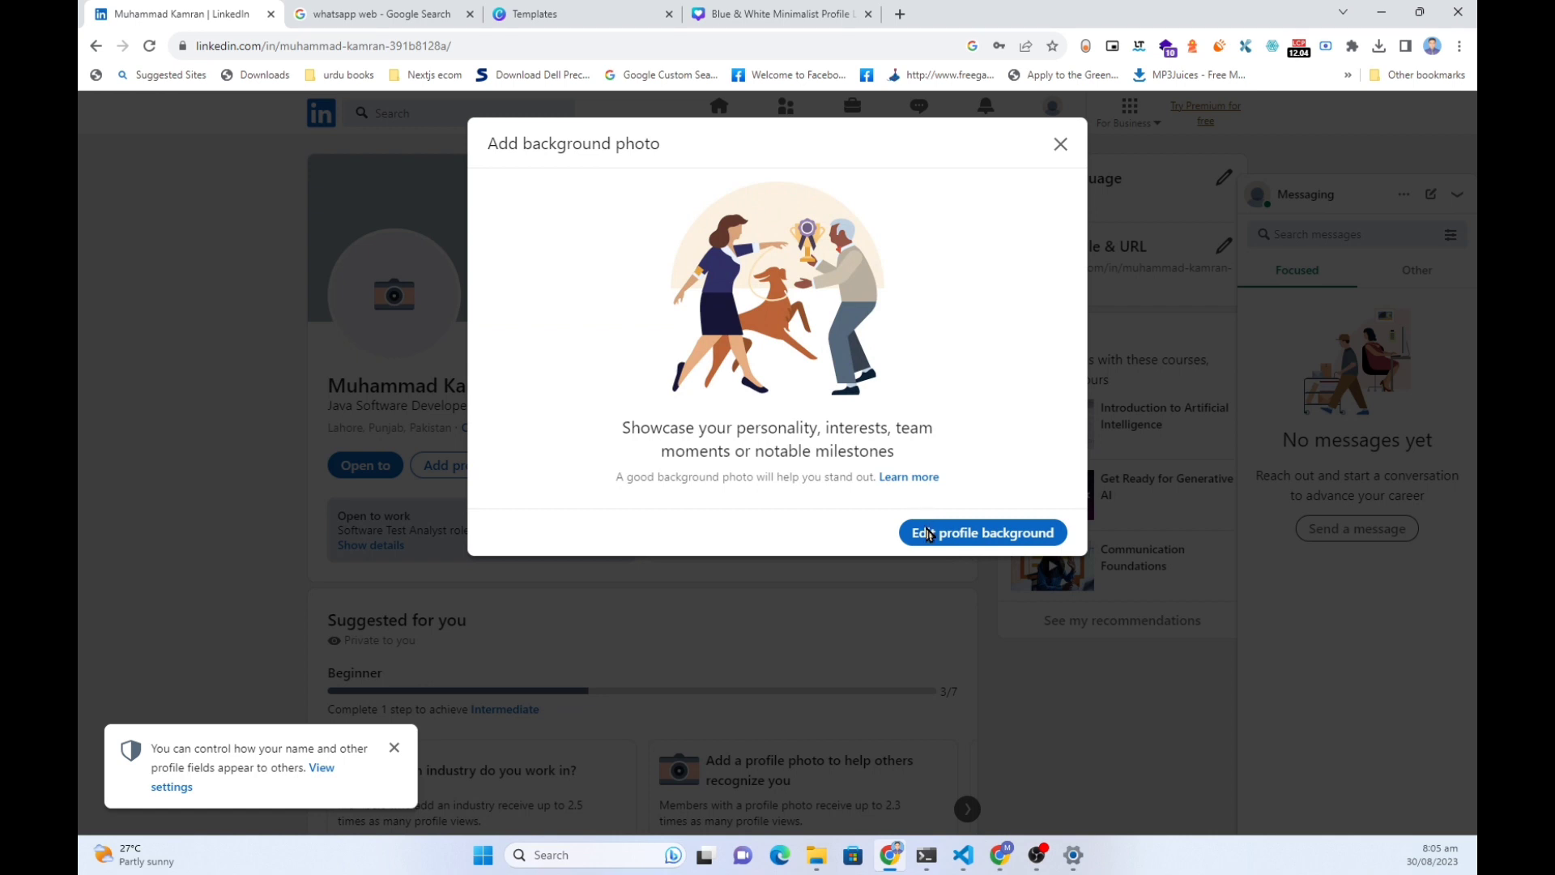
pyautogui.click(929, 536)
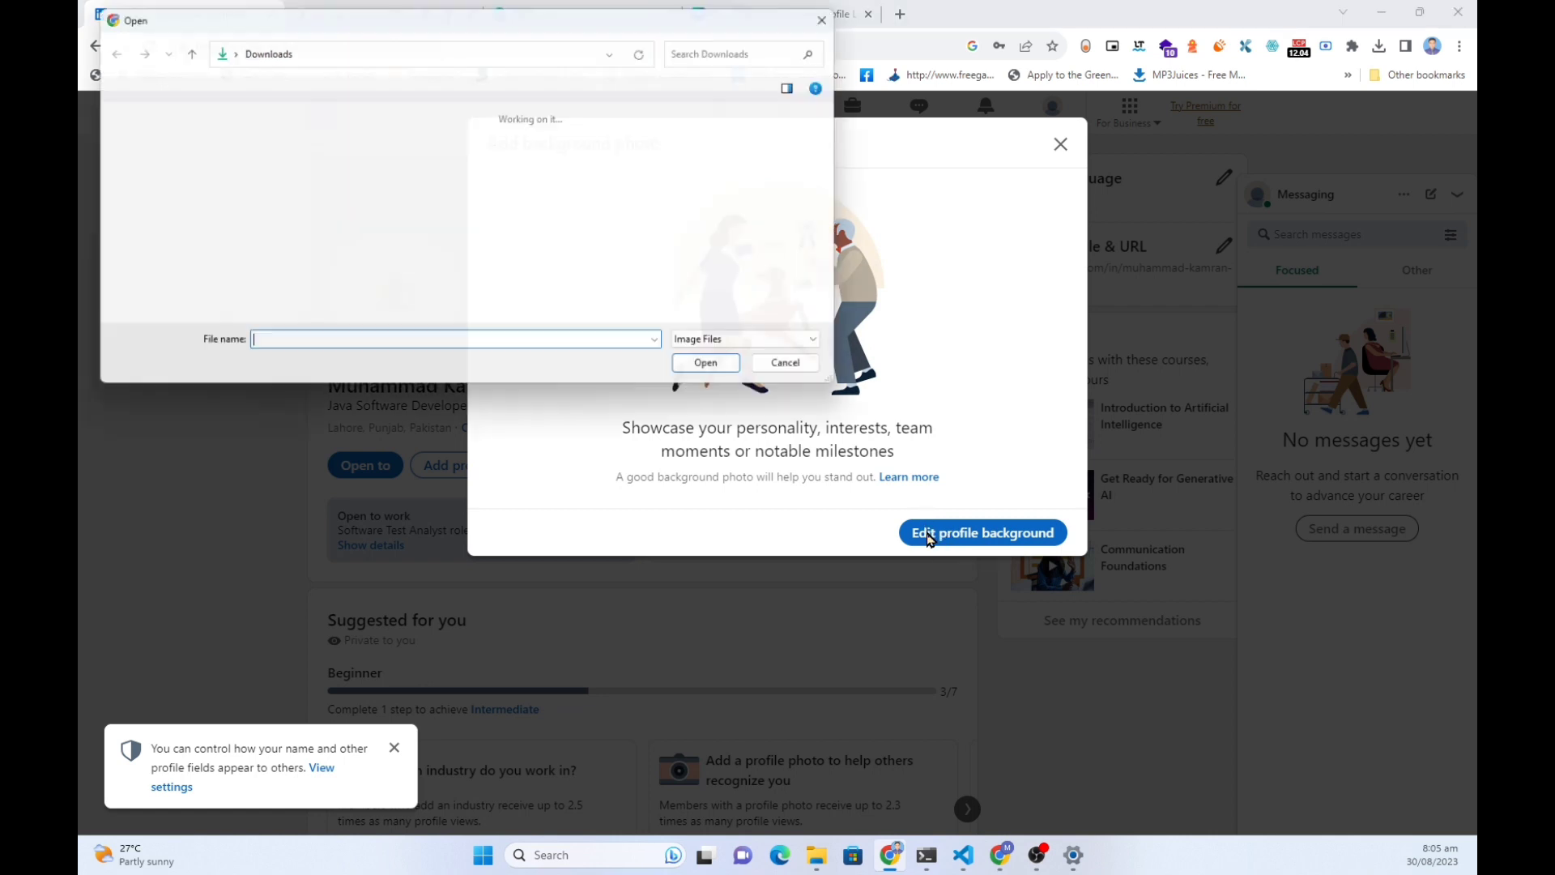
pyautogui.click(280, 186)
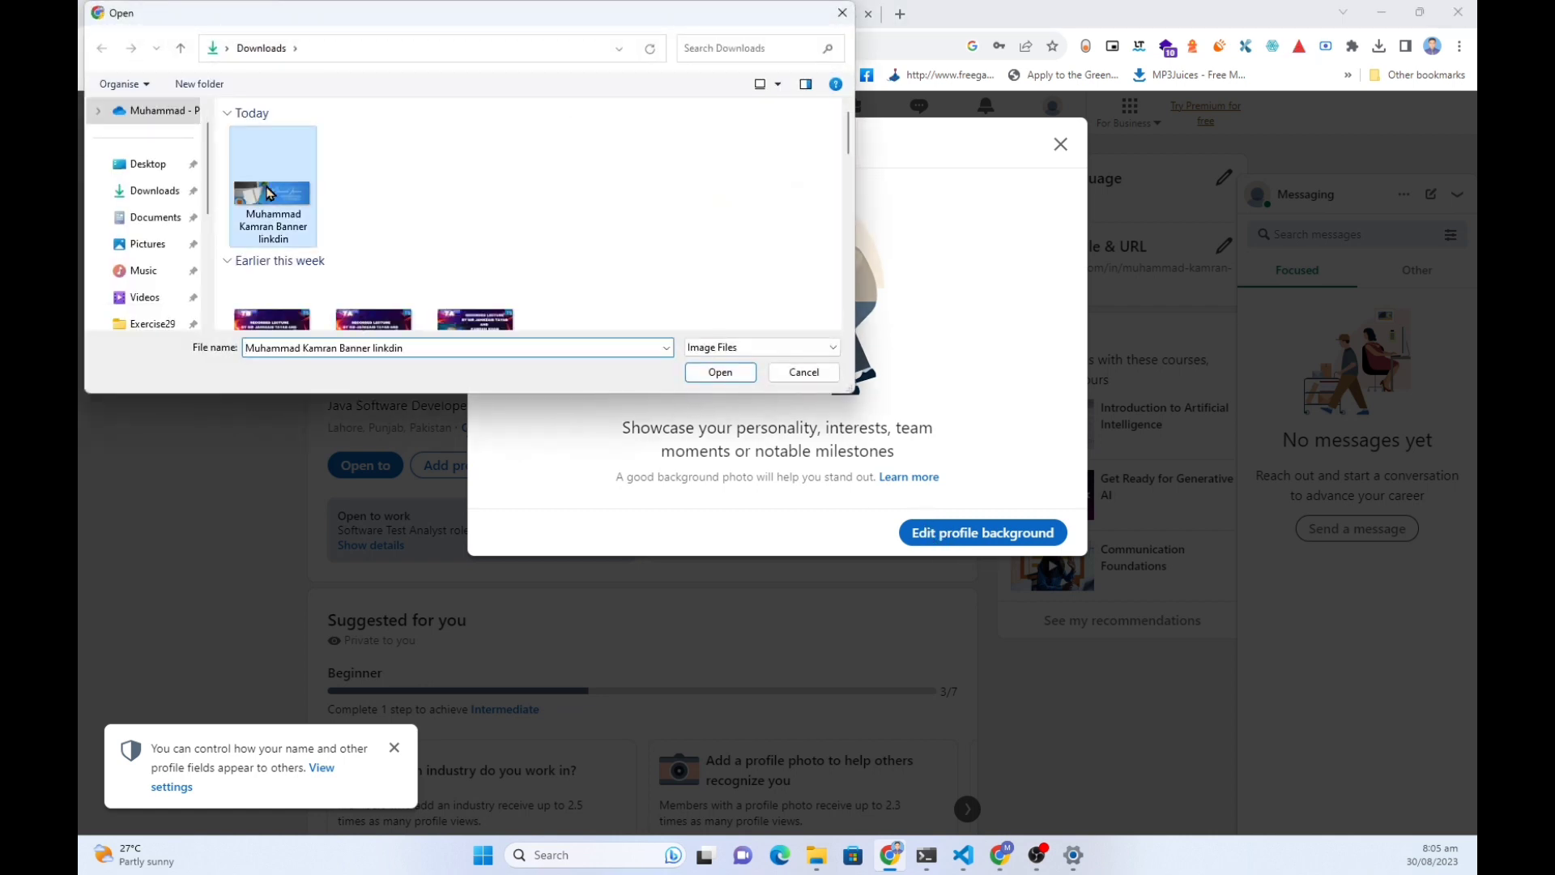
pyautogui.click(720, 374)
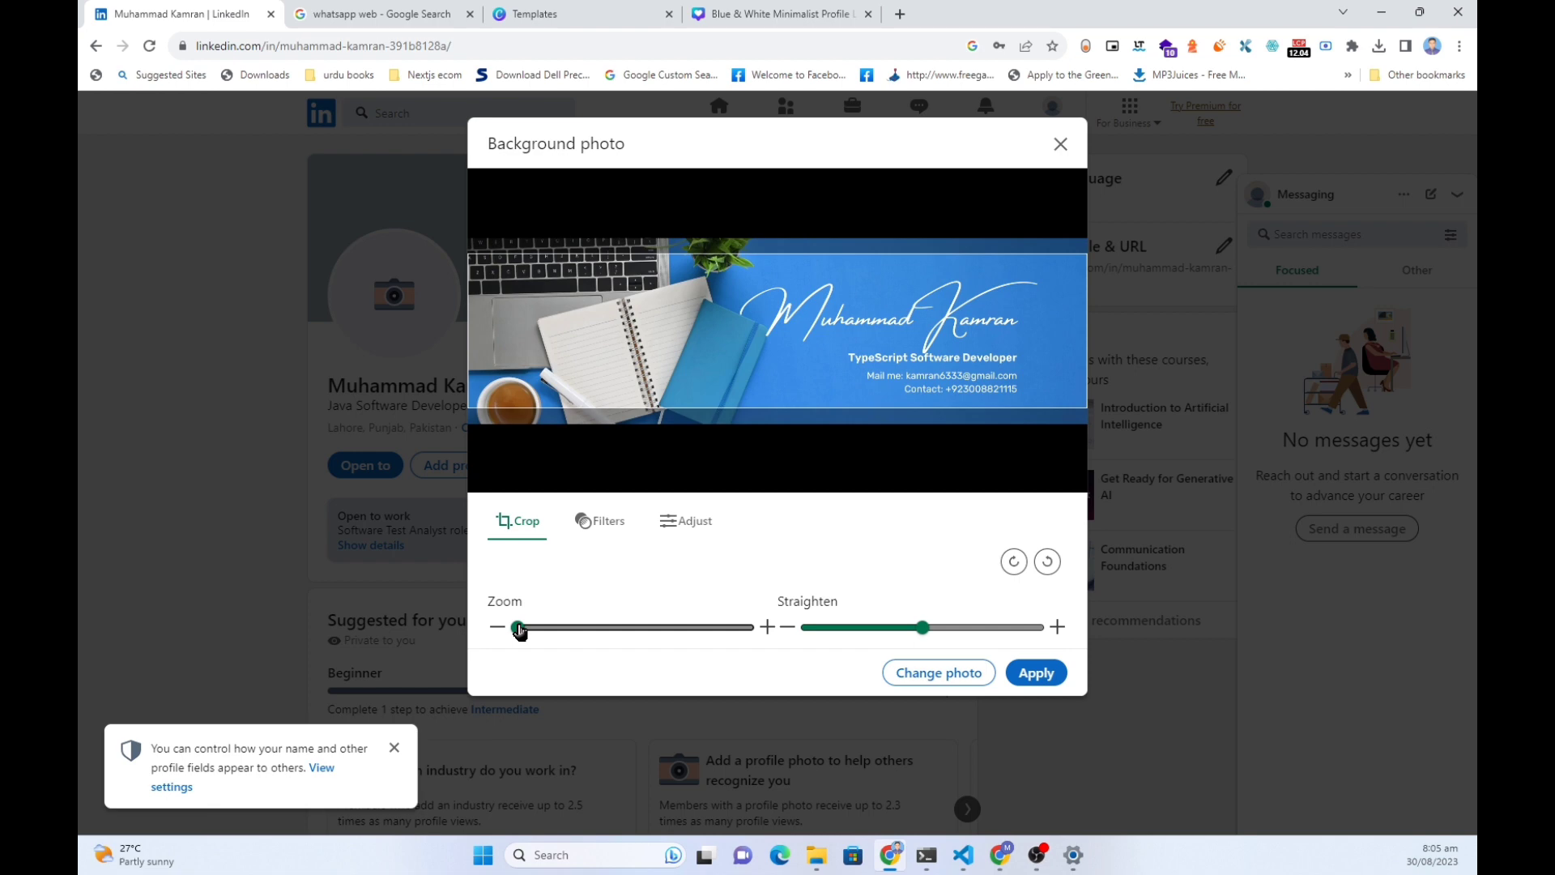
pyautogui.click(1034, 667)
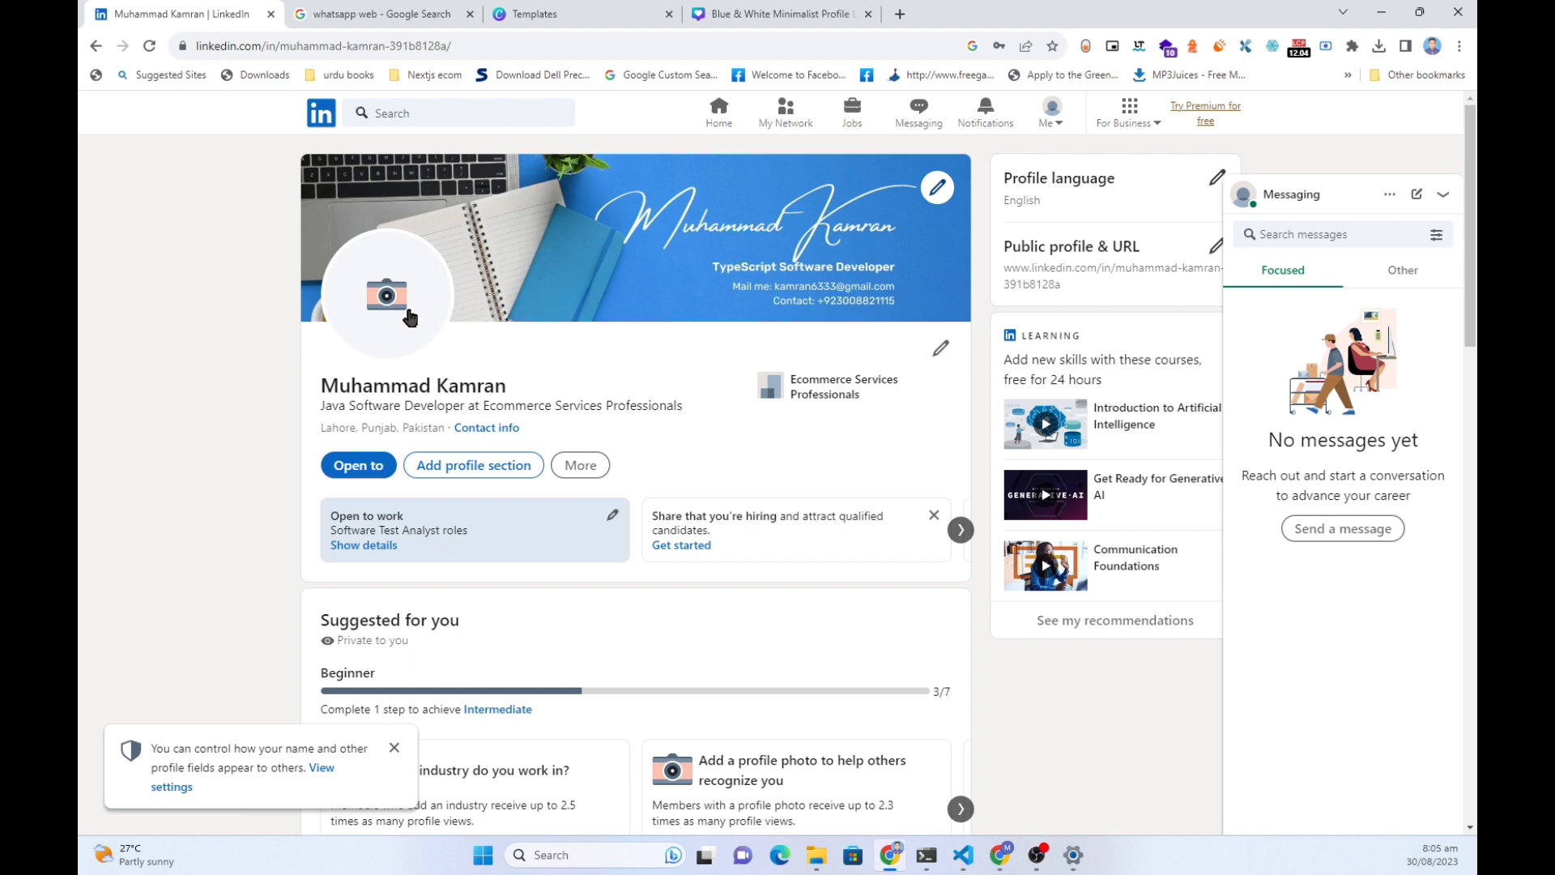
pyautogui.click(410, 317)
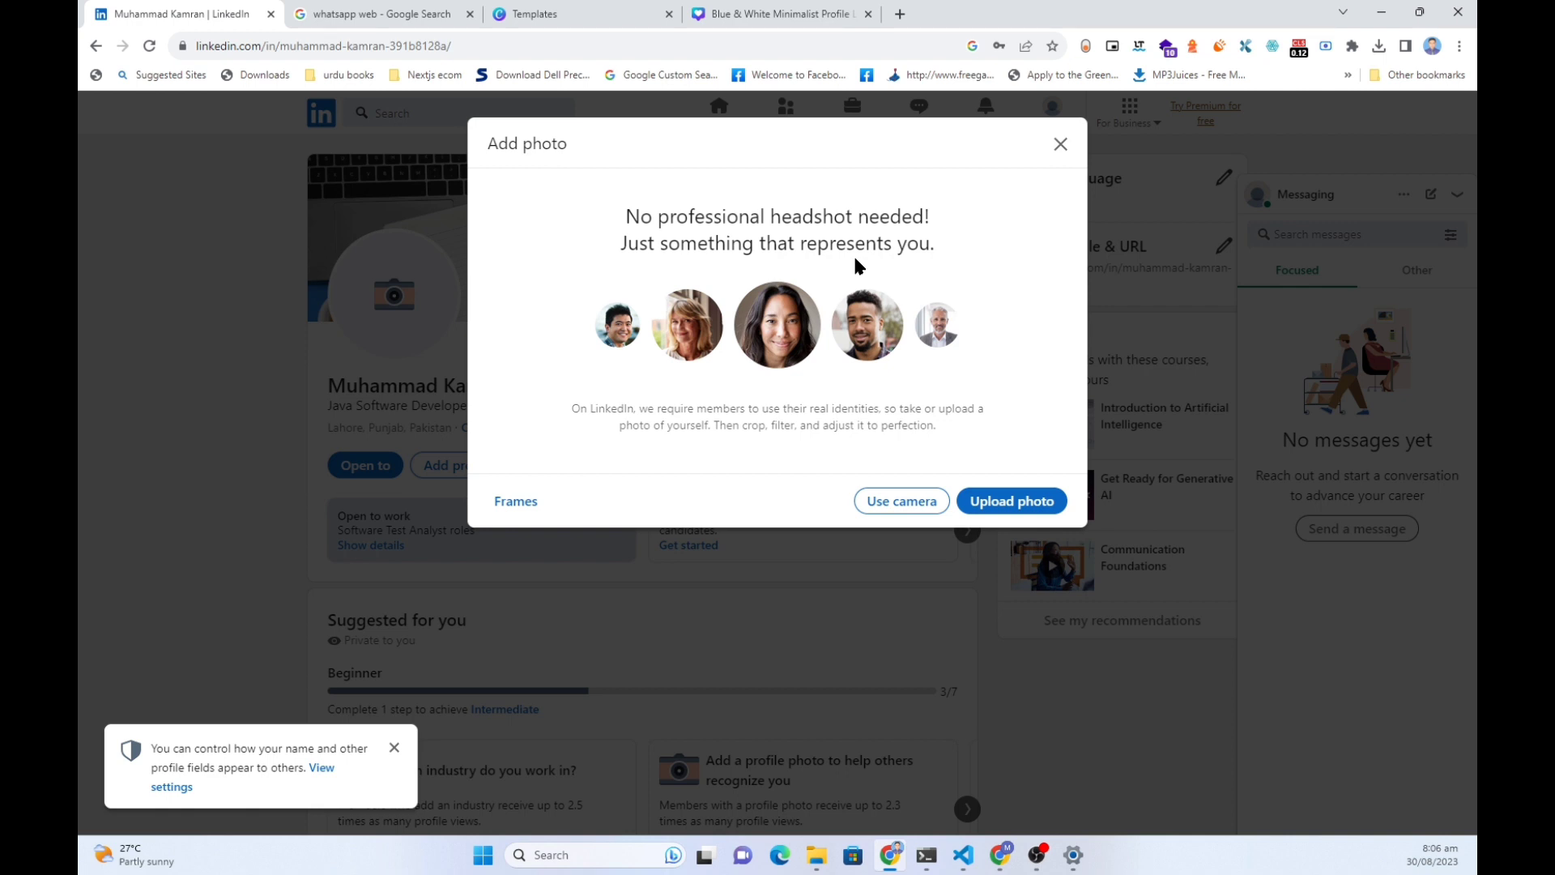
pyautogui.click(1038, 506)
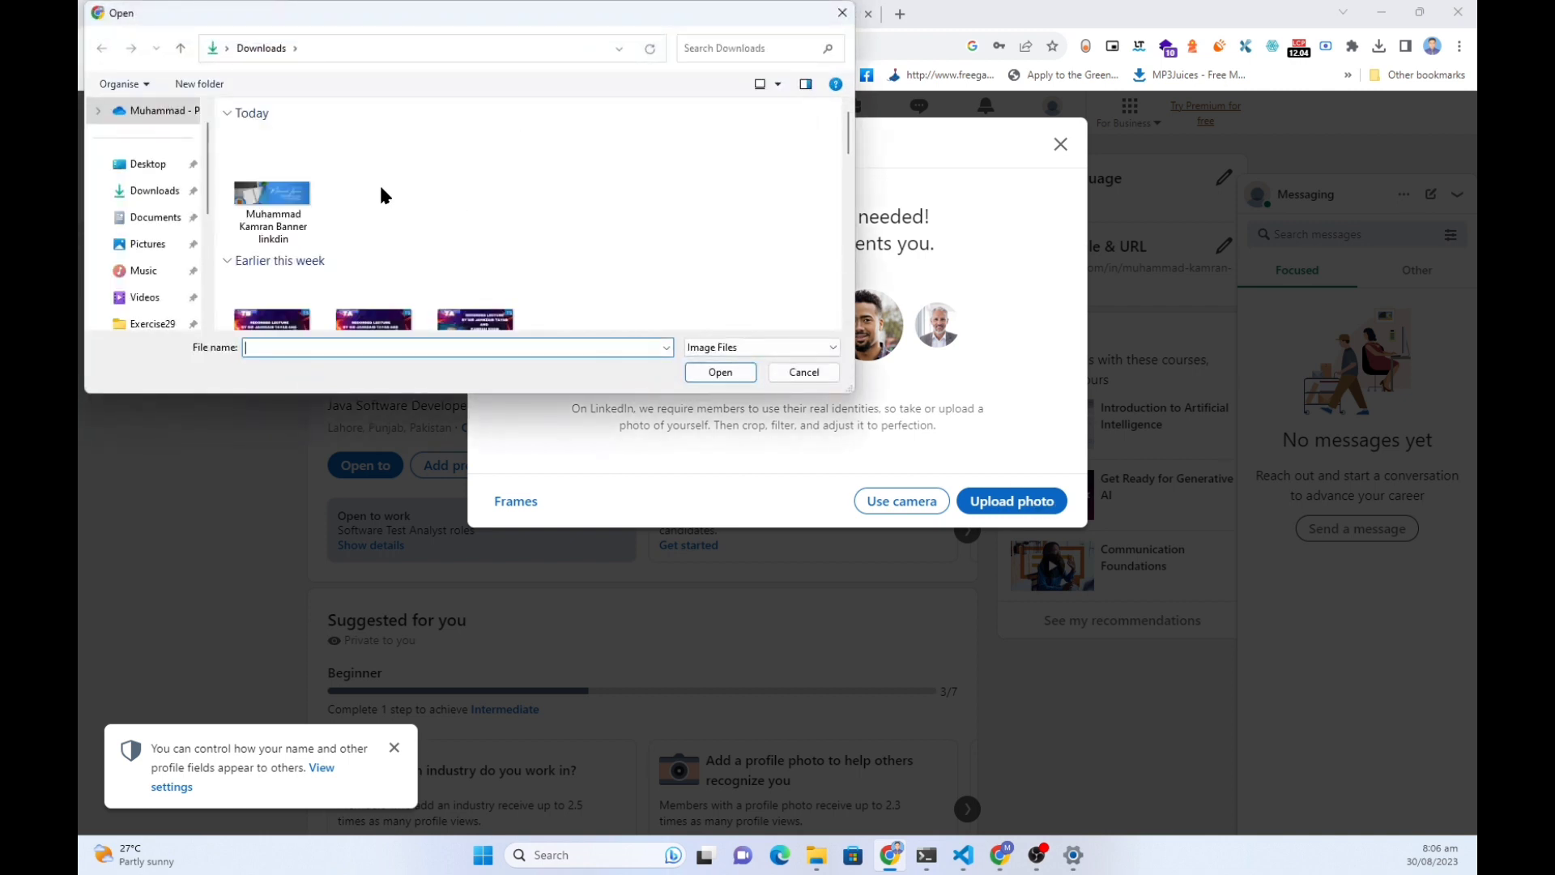
pyautogui.click(162, 253)
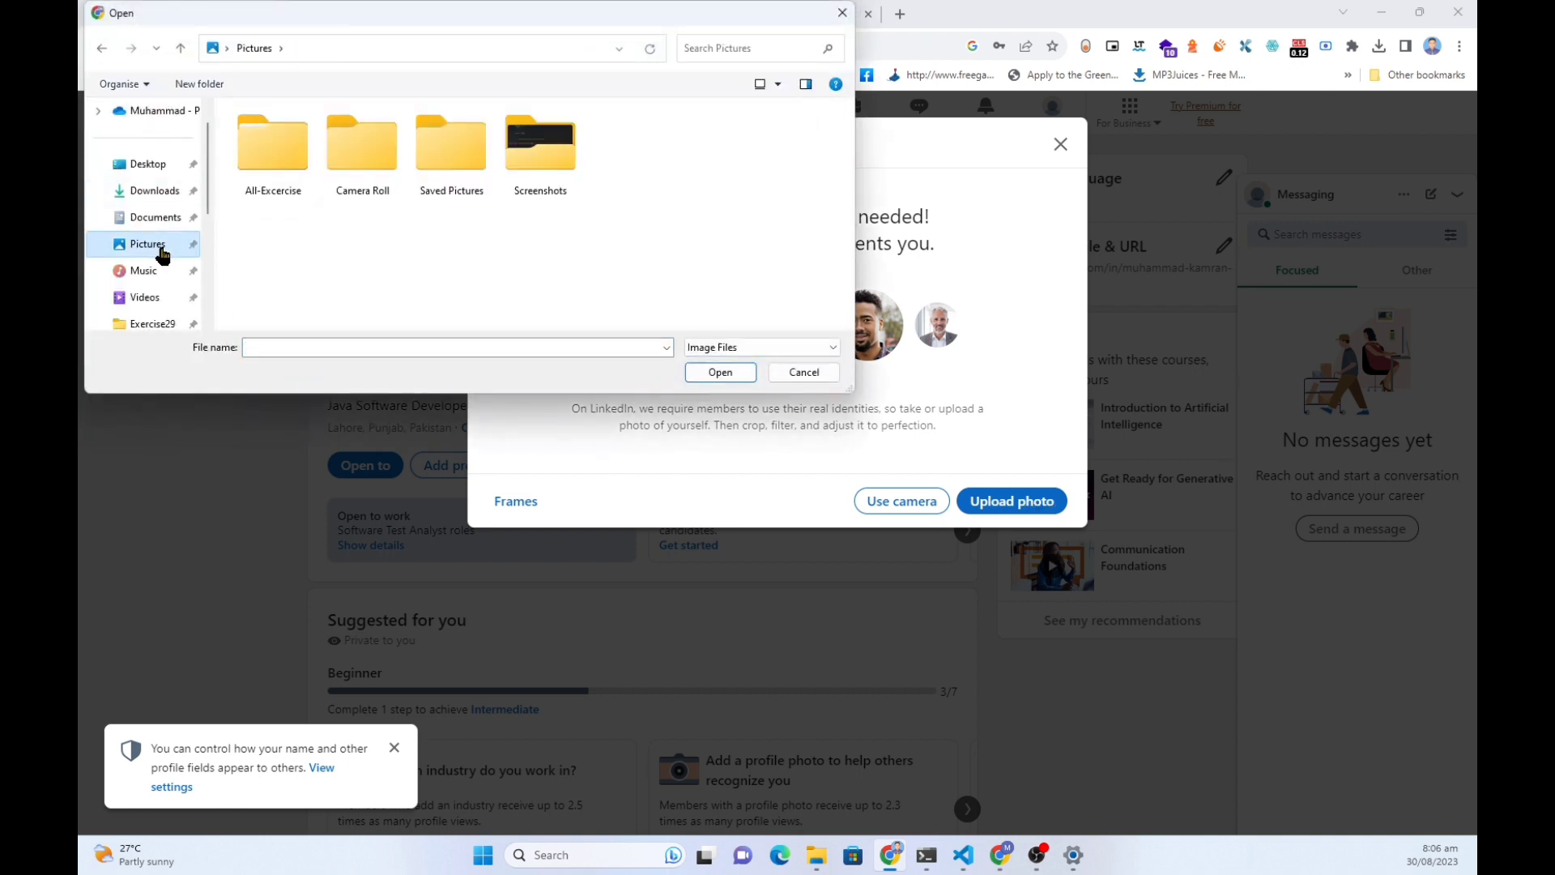
pyautogui.doubleClick(382, 129)
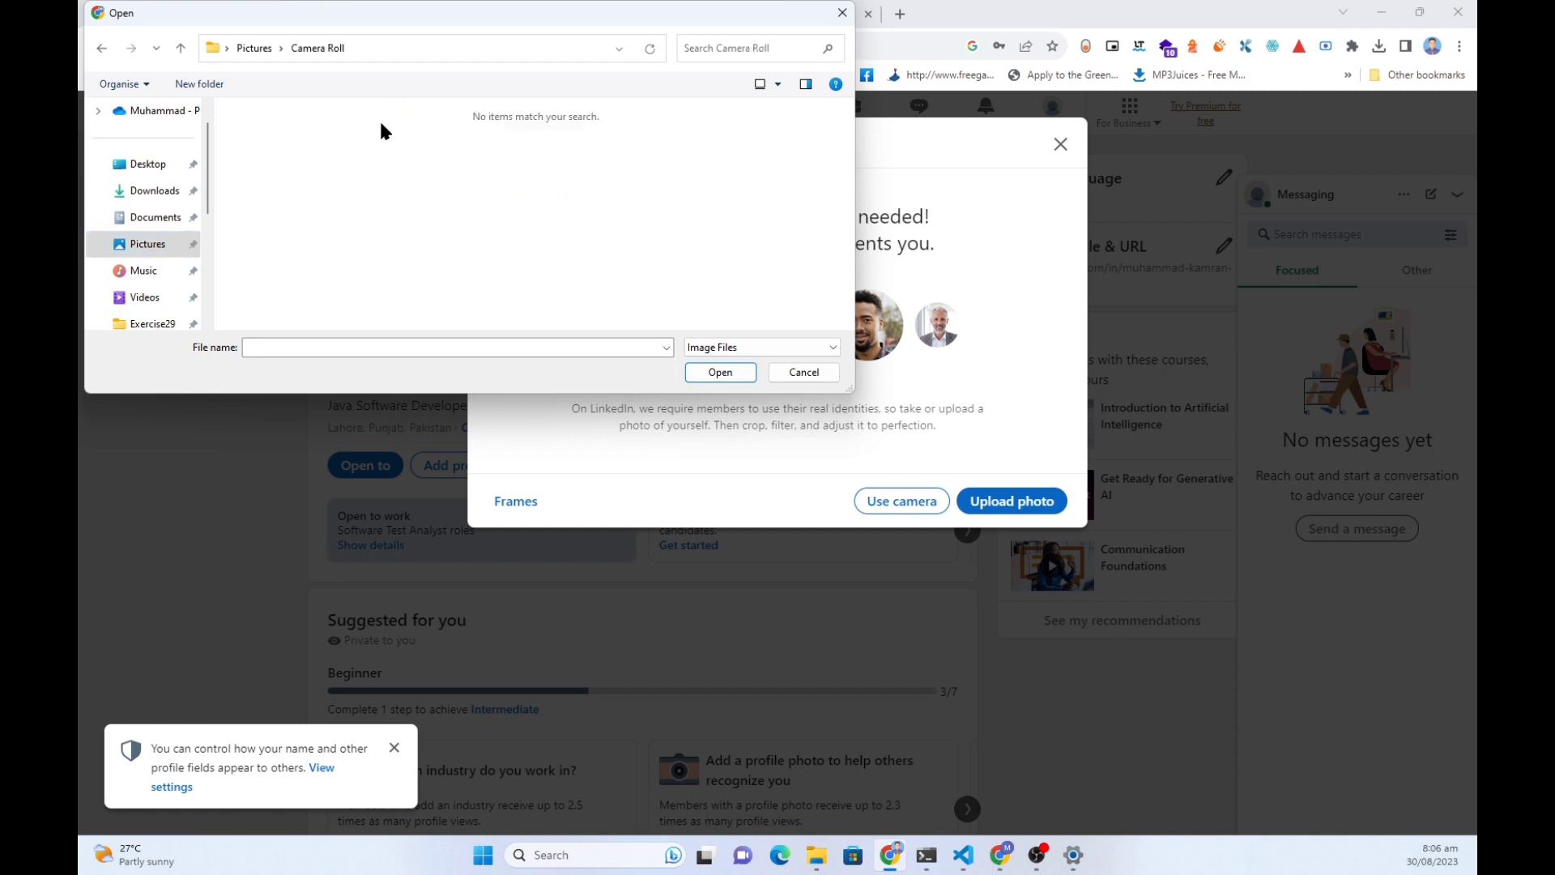
pyautogui.click(843, 13)
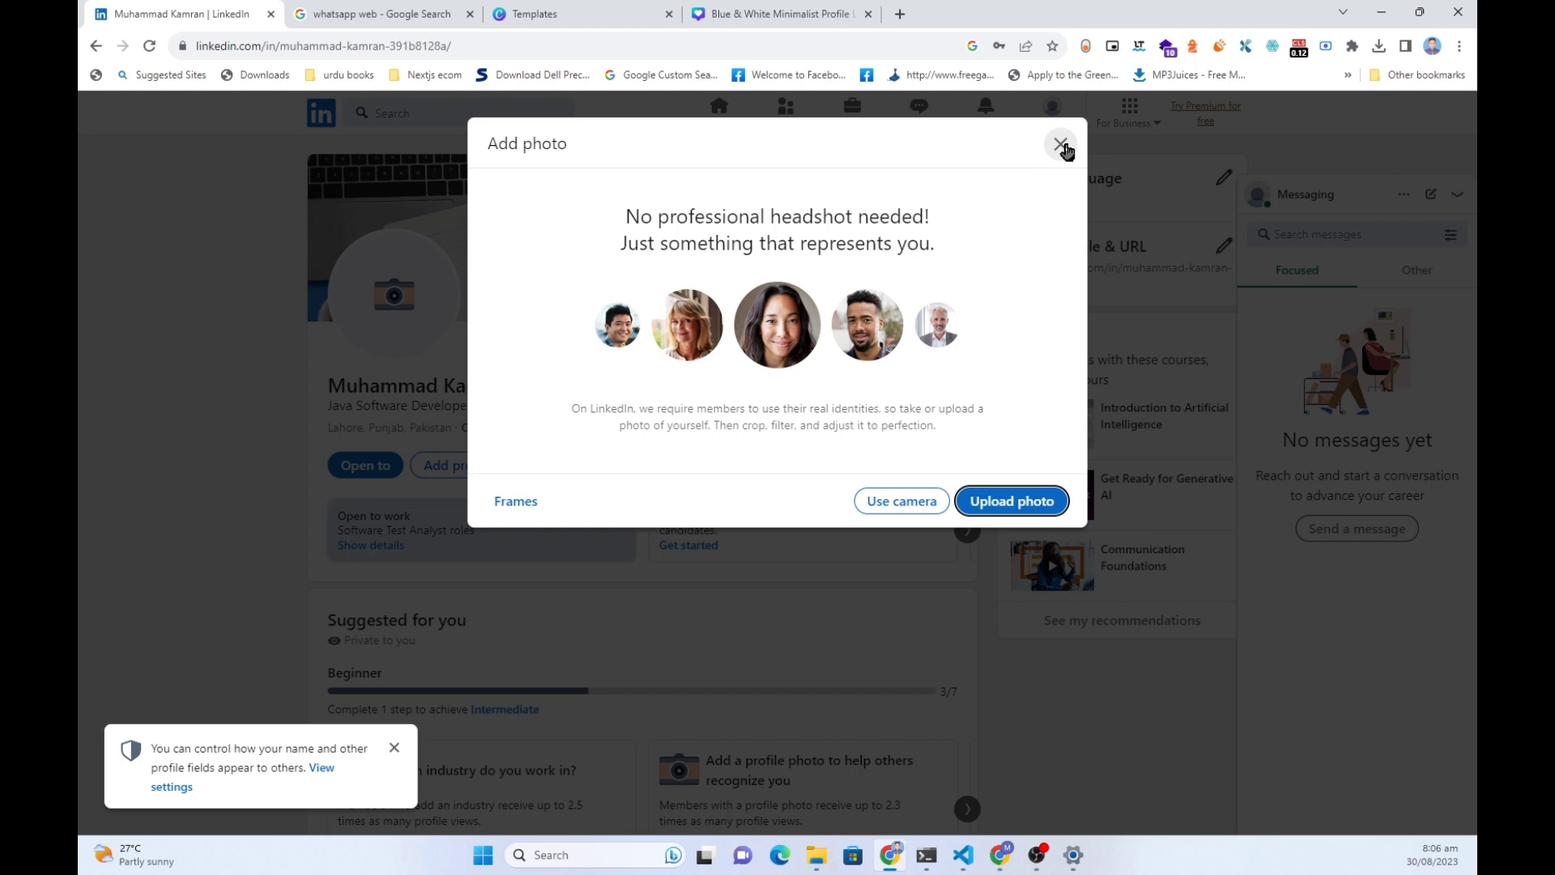
pyautogui.click(1061, 145)
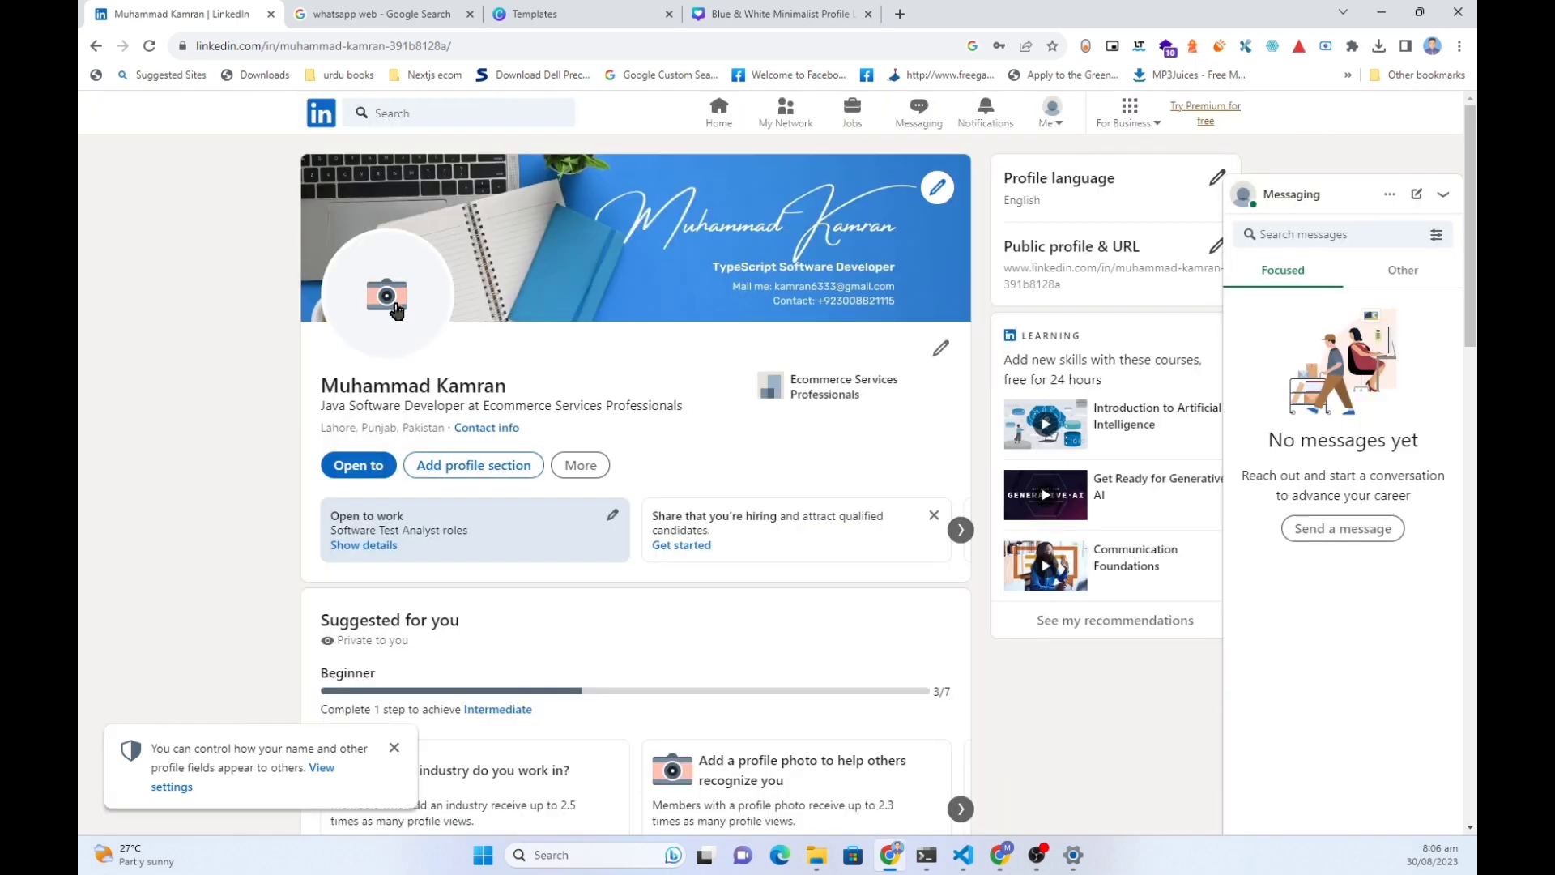
pyautogui.click(394, 308)
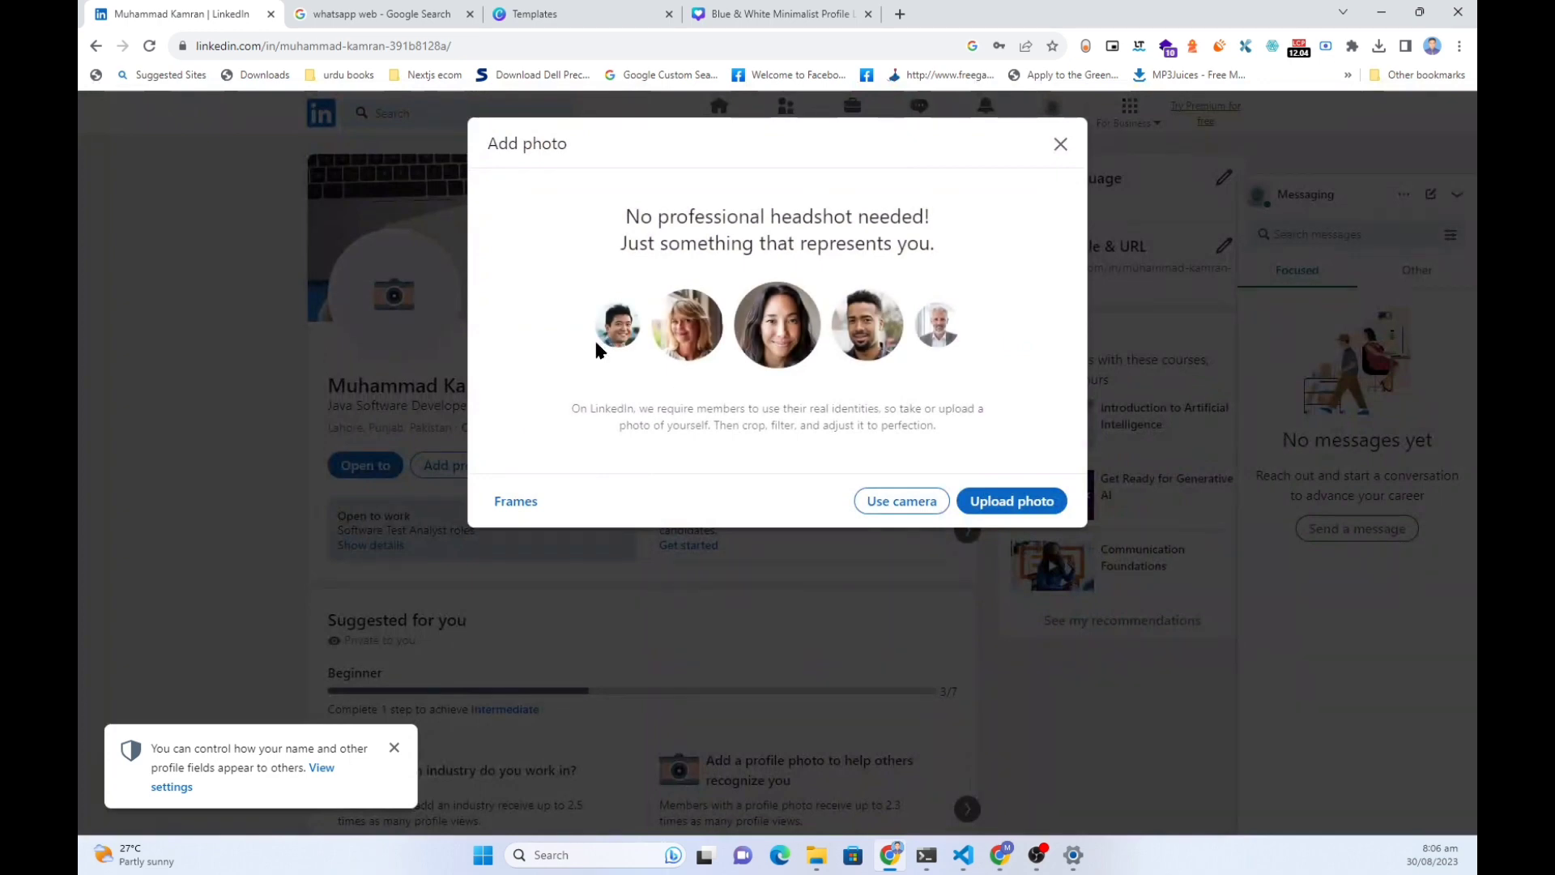
pyautogui.click(988, 509)
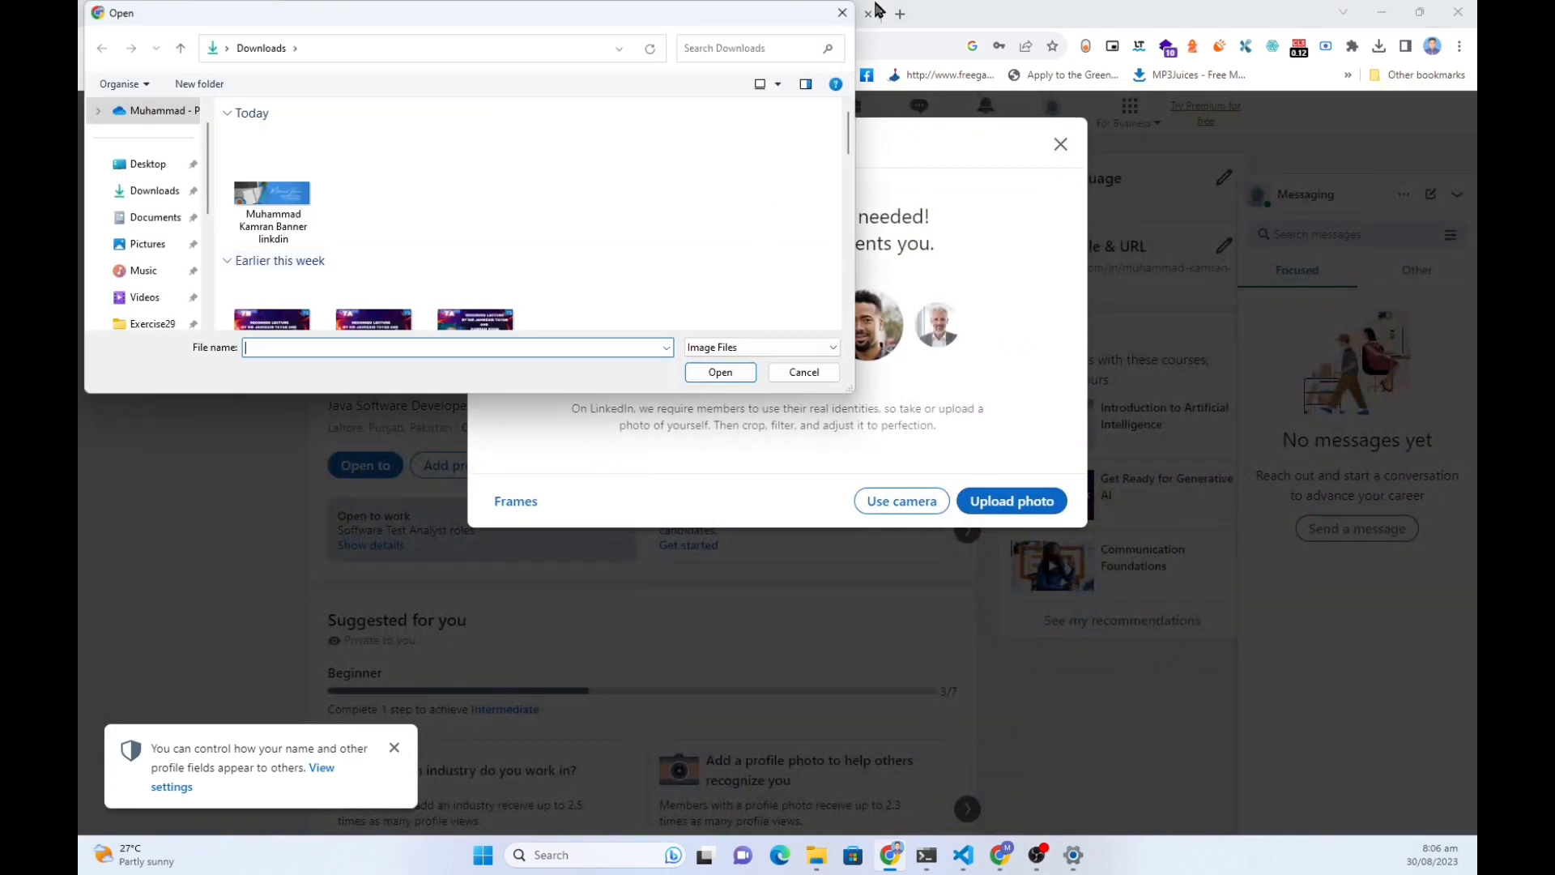
pyautogui.click(842, 12)
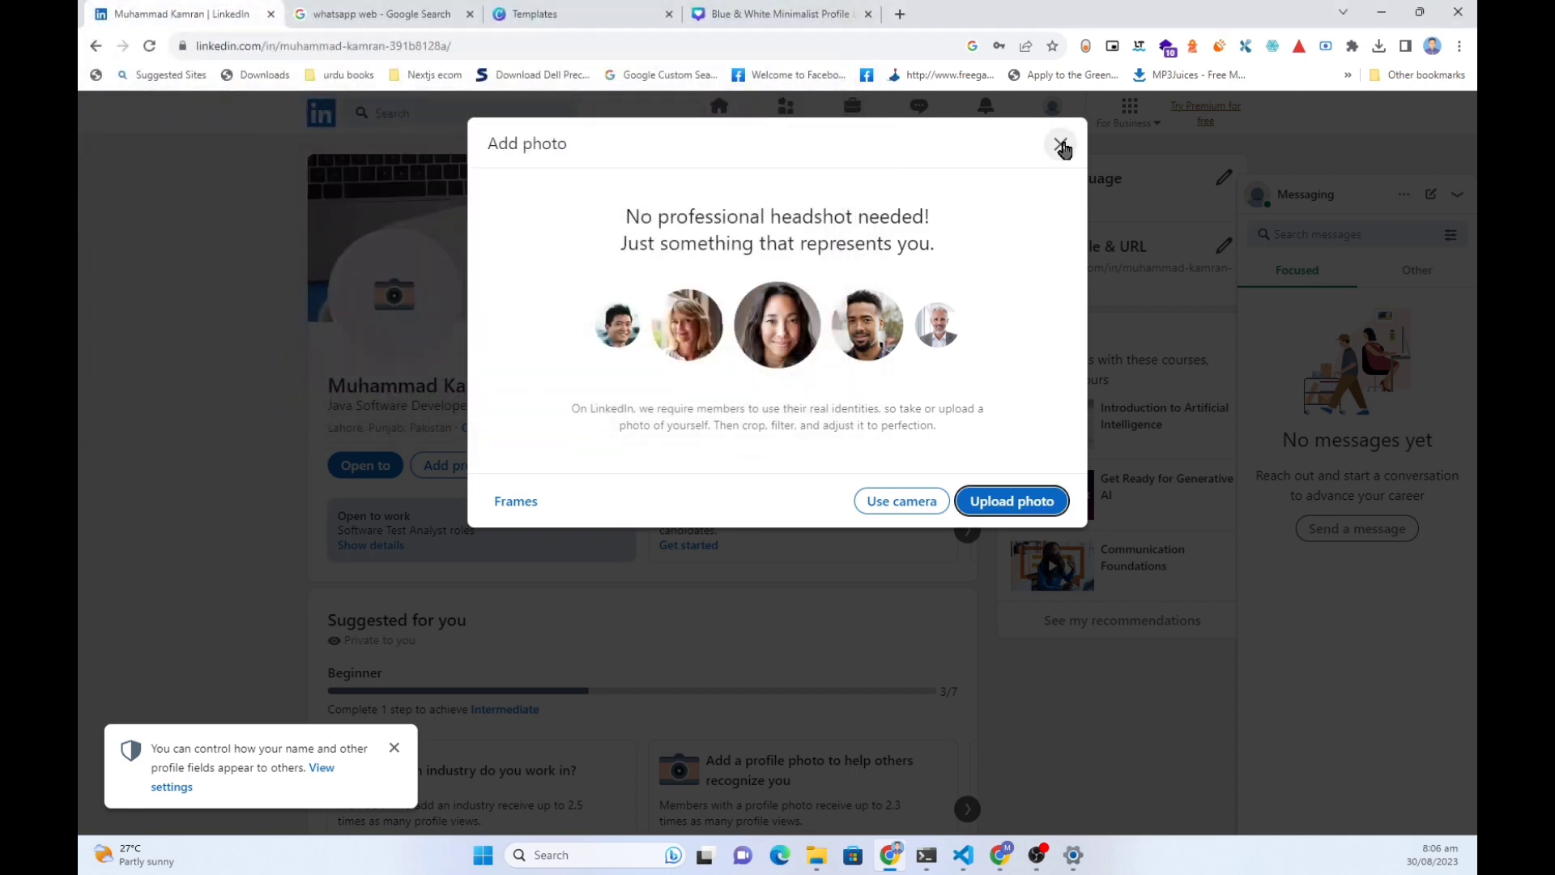
pyautogui.click(1061, 145)
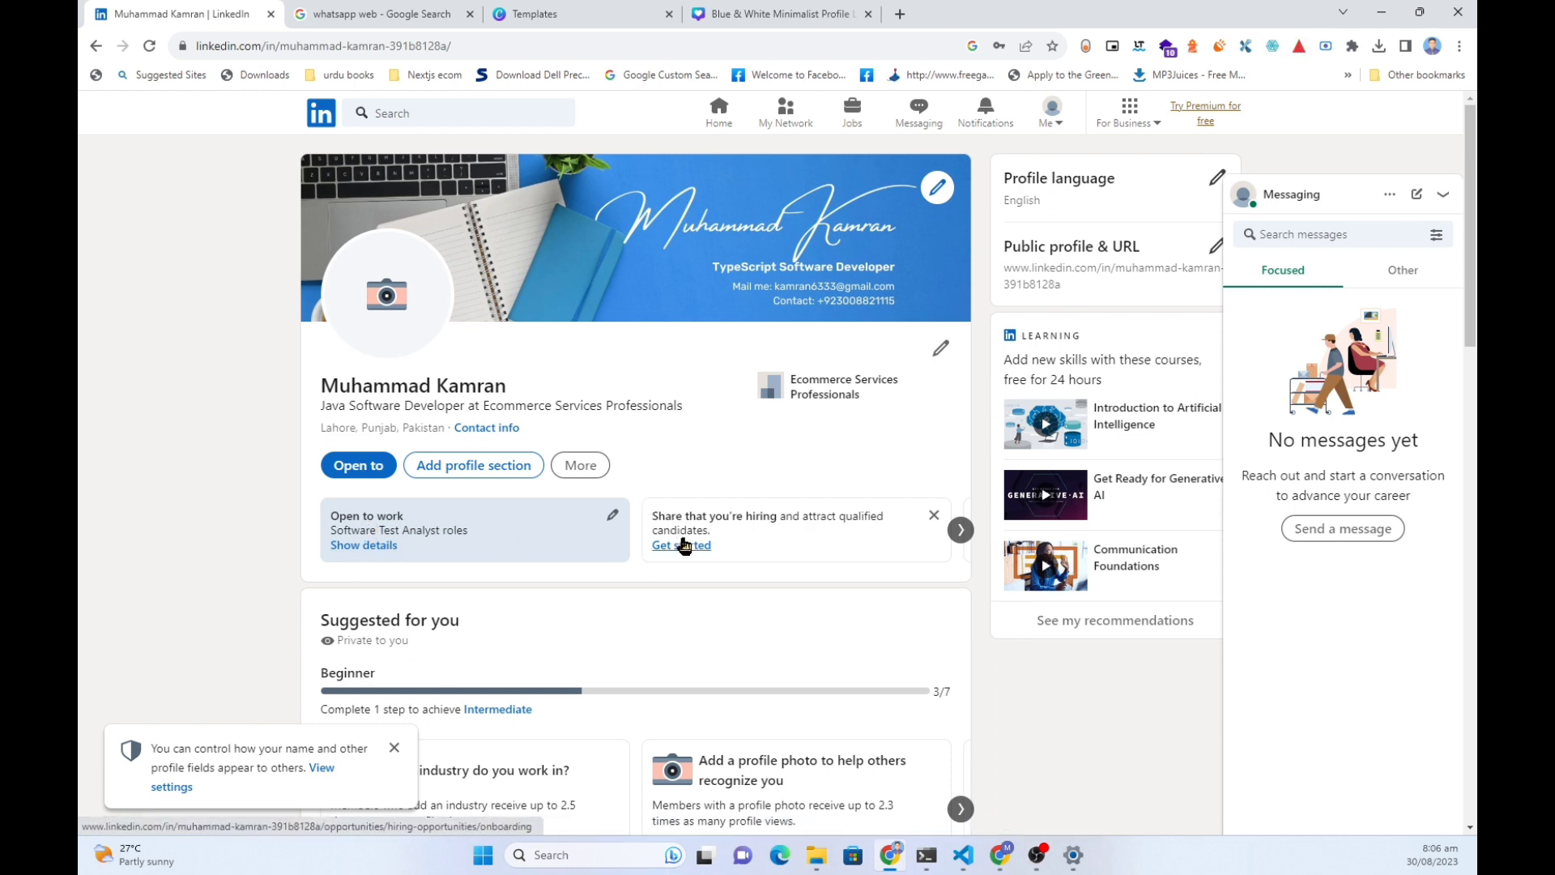
pyautogui.moveTo(1470, 267); pyautogui.dragTo(1476, 210)
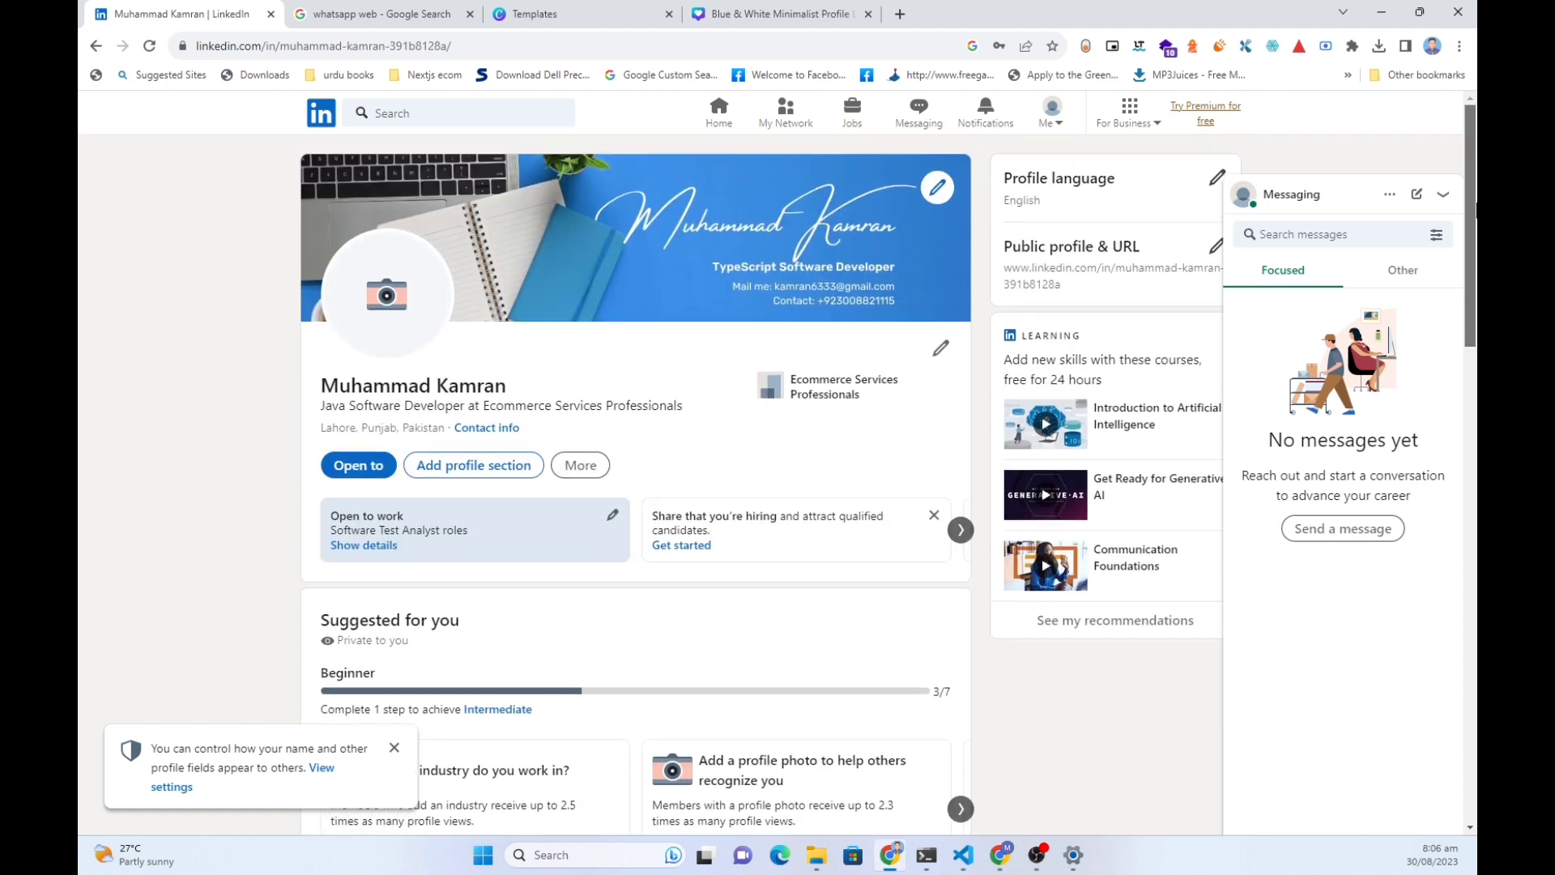